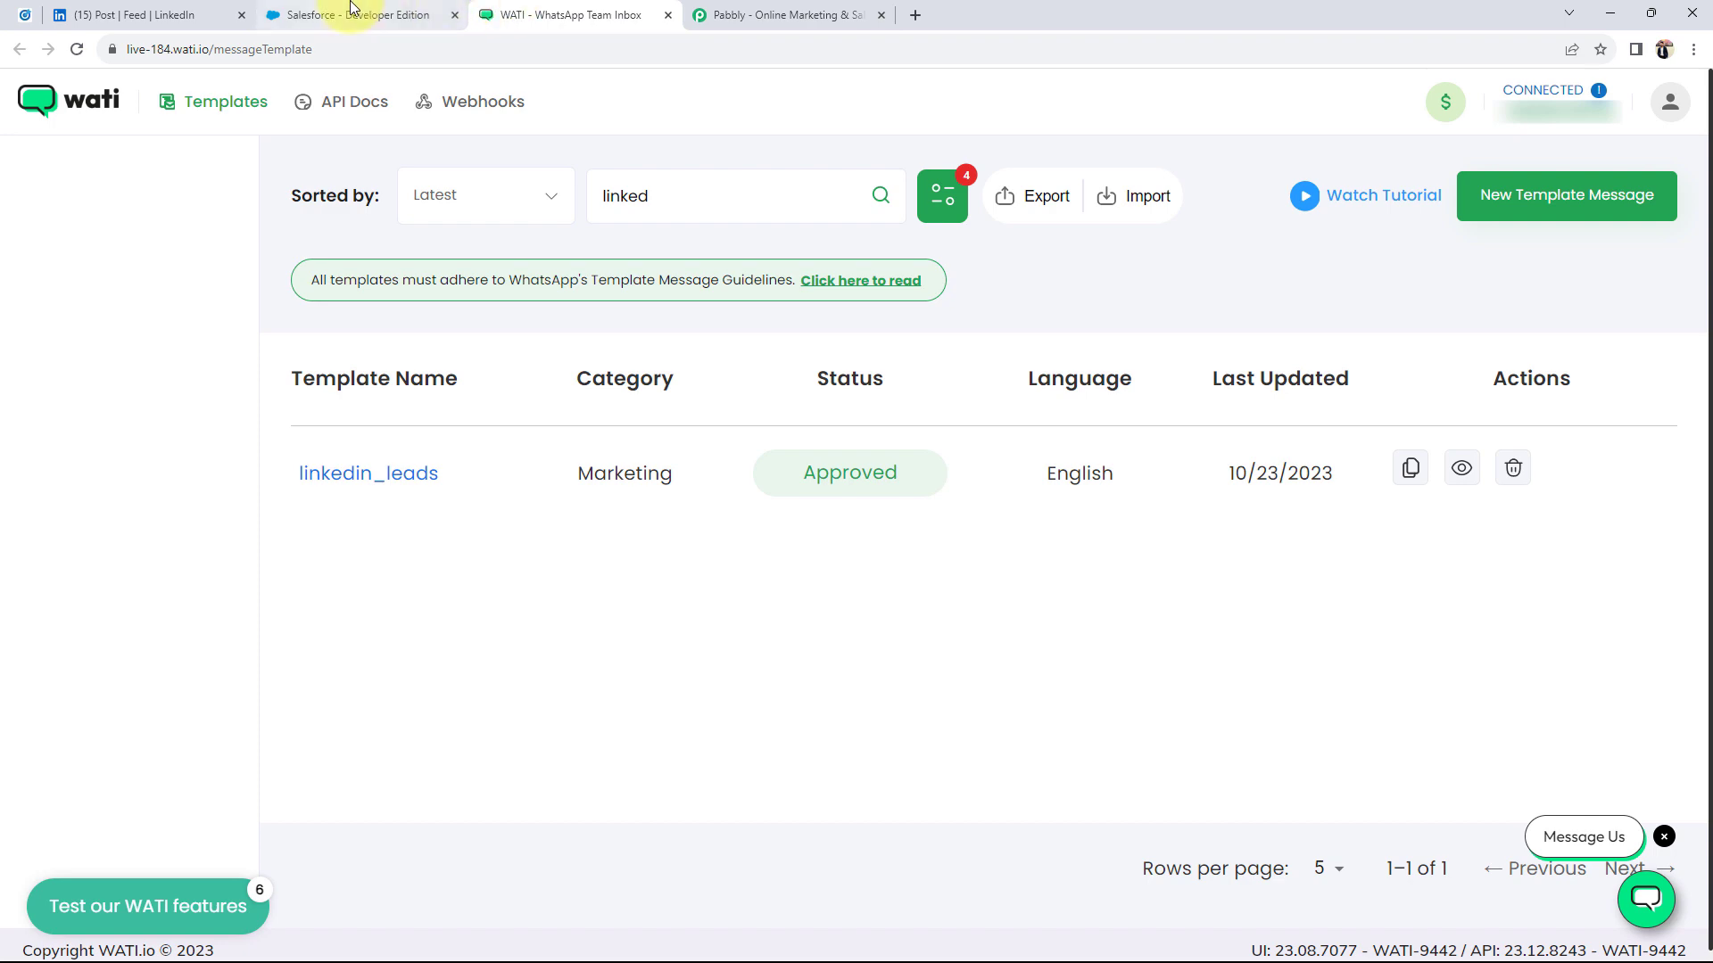
Look over the Salesforce account and the sponsored Pabbly post on LinkedIn
click(294, 16)
click(94, 13)
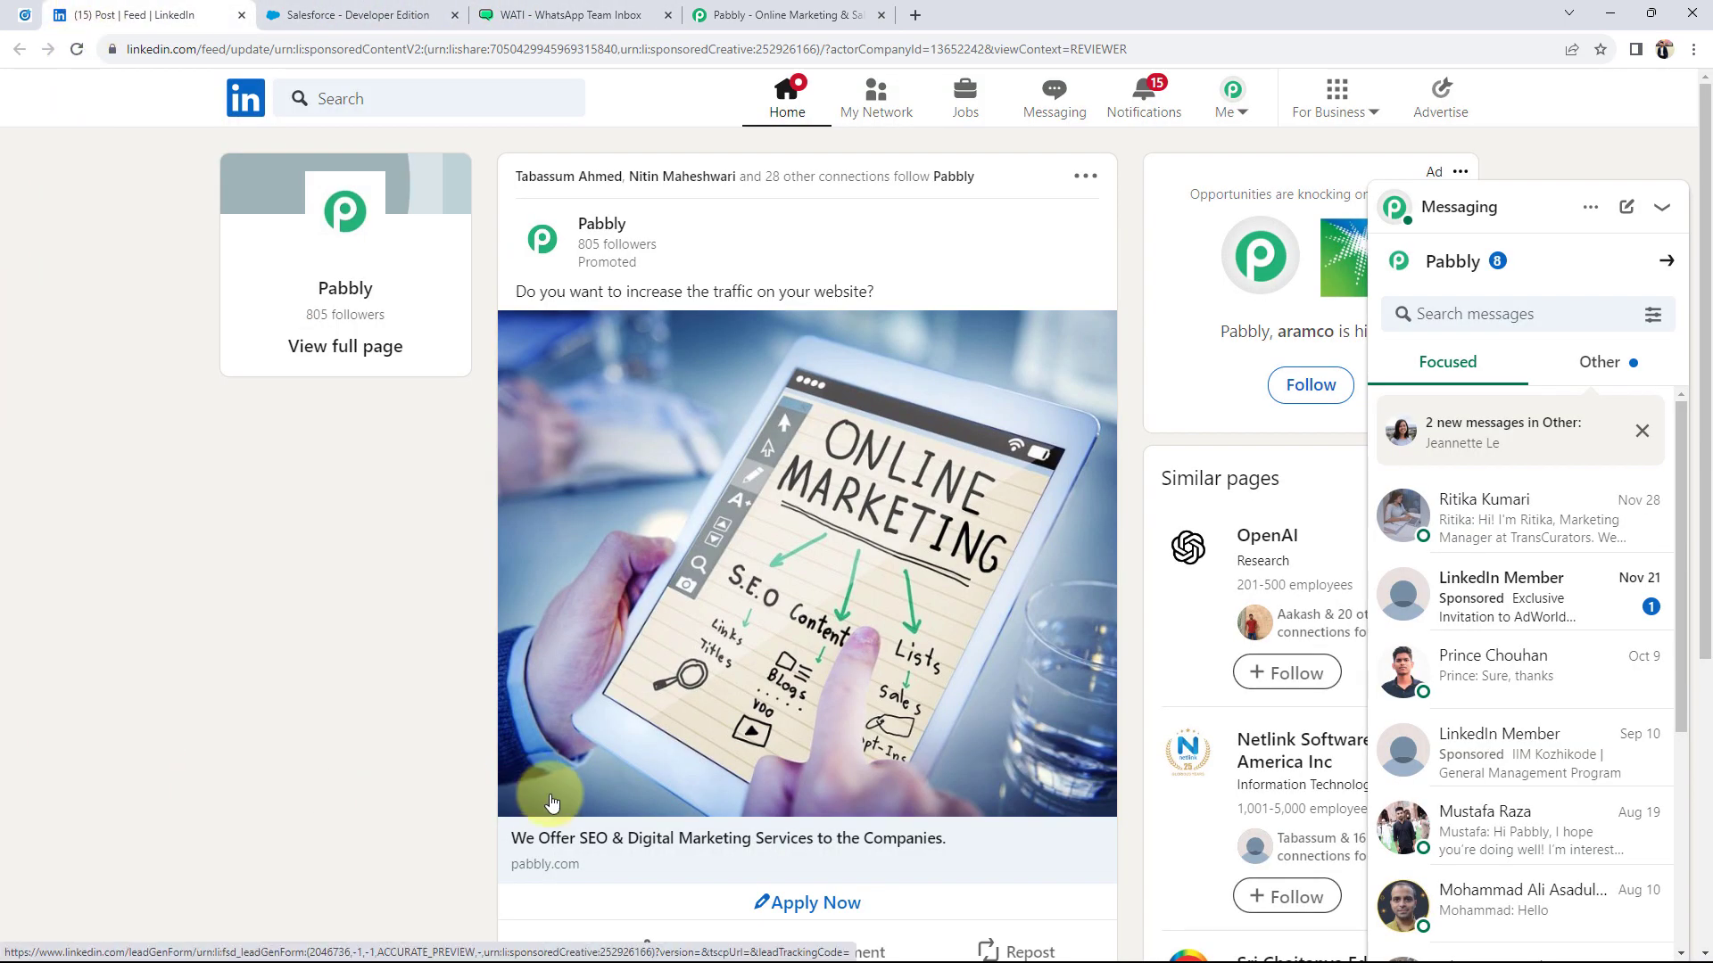
Switch to the Pabbly website, sign in and open the Pabbly Connect dashboard
click(767, 7)
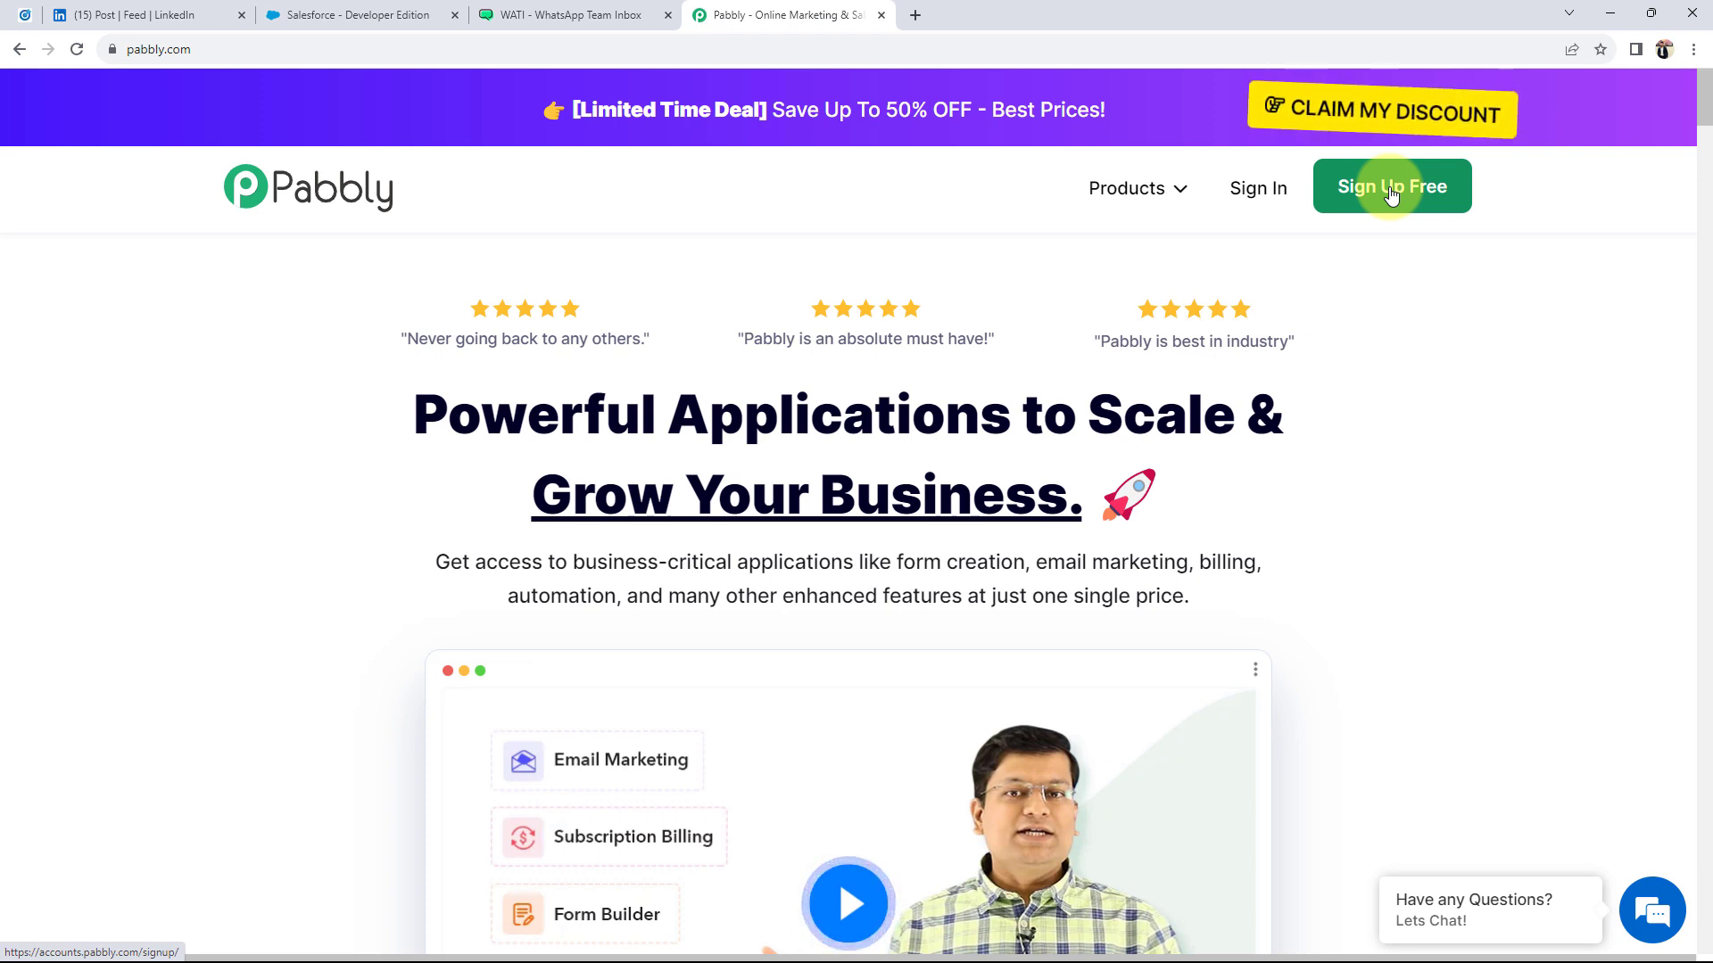
click(1235, 187)
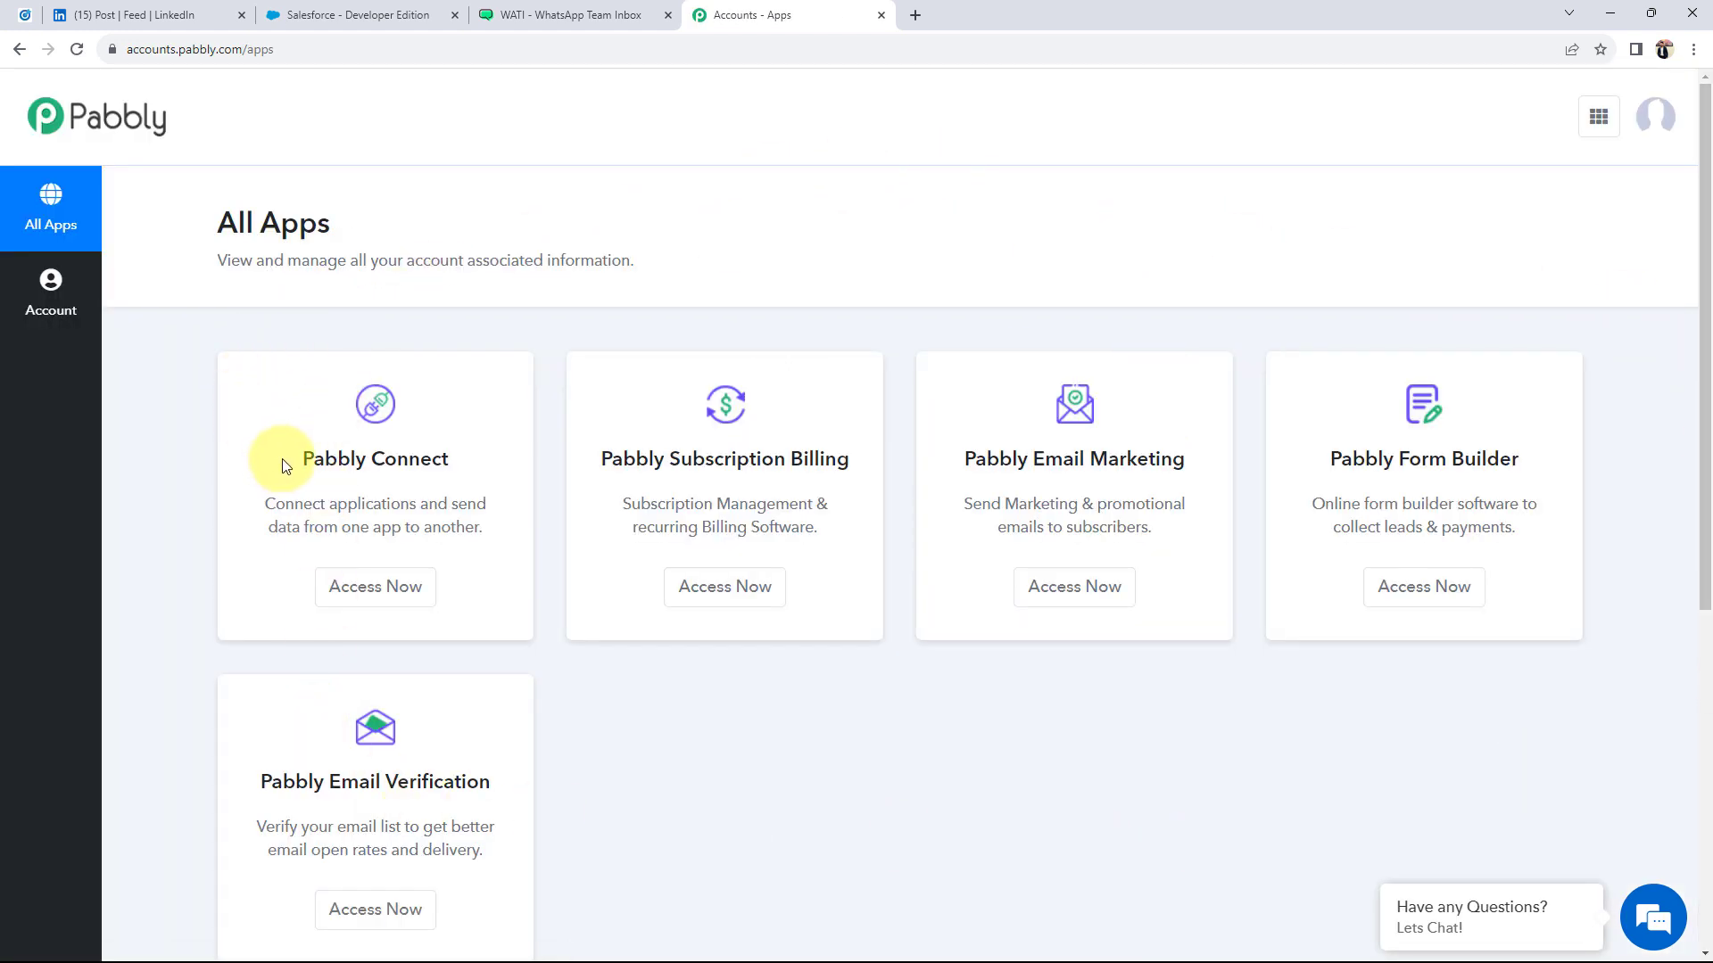
drag(276, 459, 470, 459)
click(372, 597)
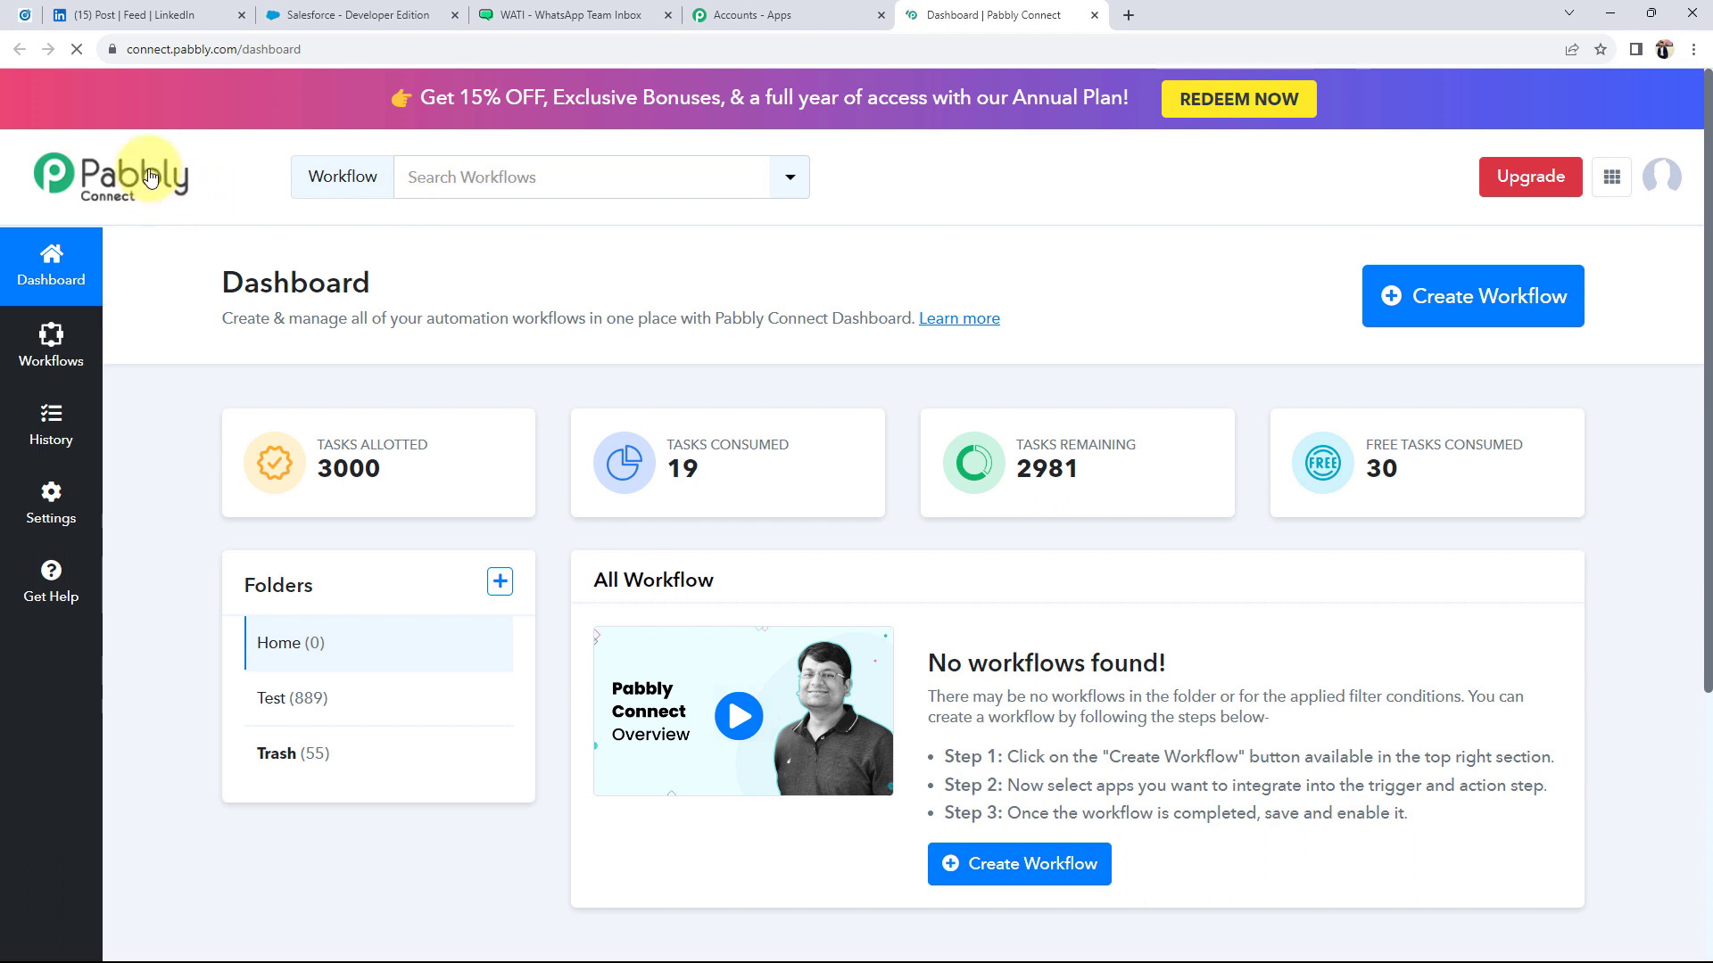
double_click(324, 280)
click(434, 287)
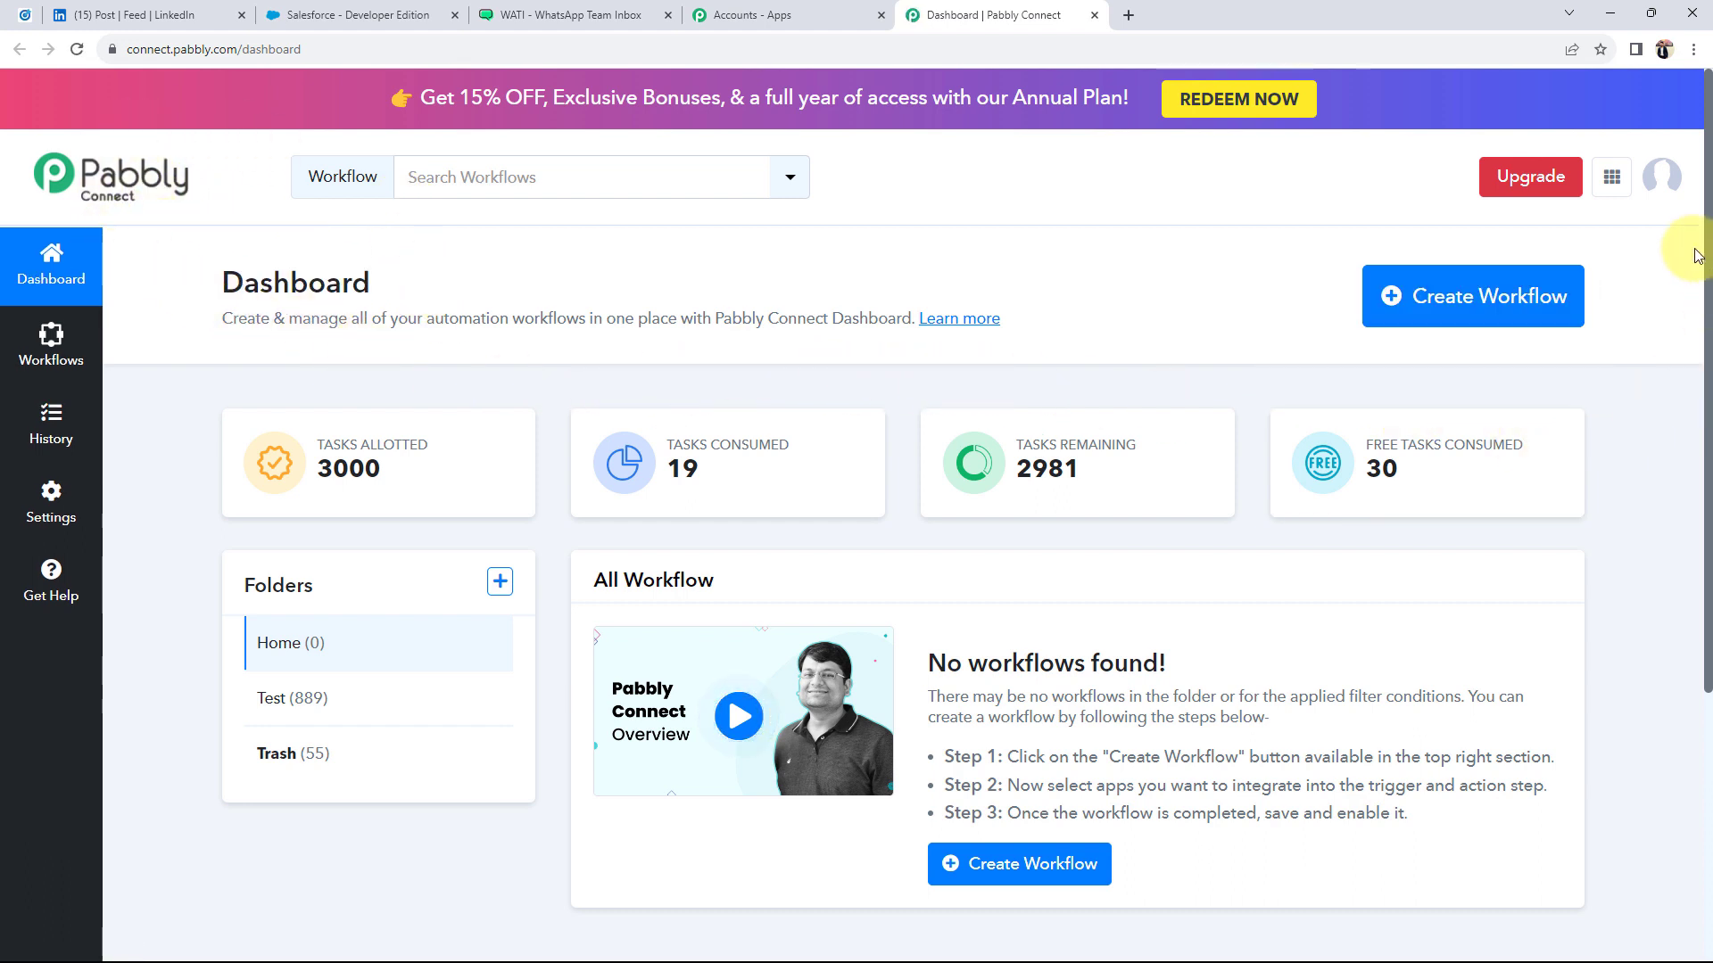
Create a workflow named "Add LinkedIn Leads to Salesforce & Send Automated WhatsApp Messages" in the Home folder
click(1439, 294)
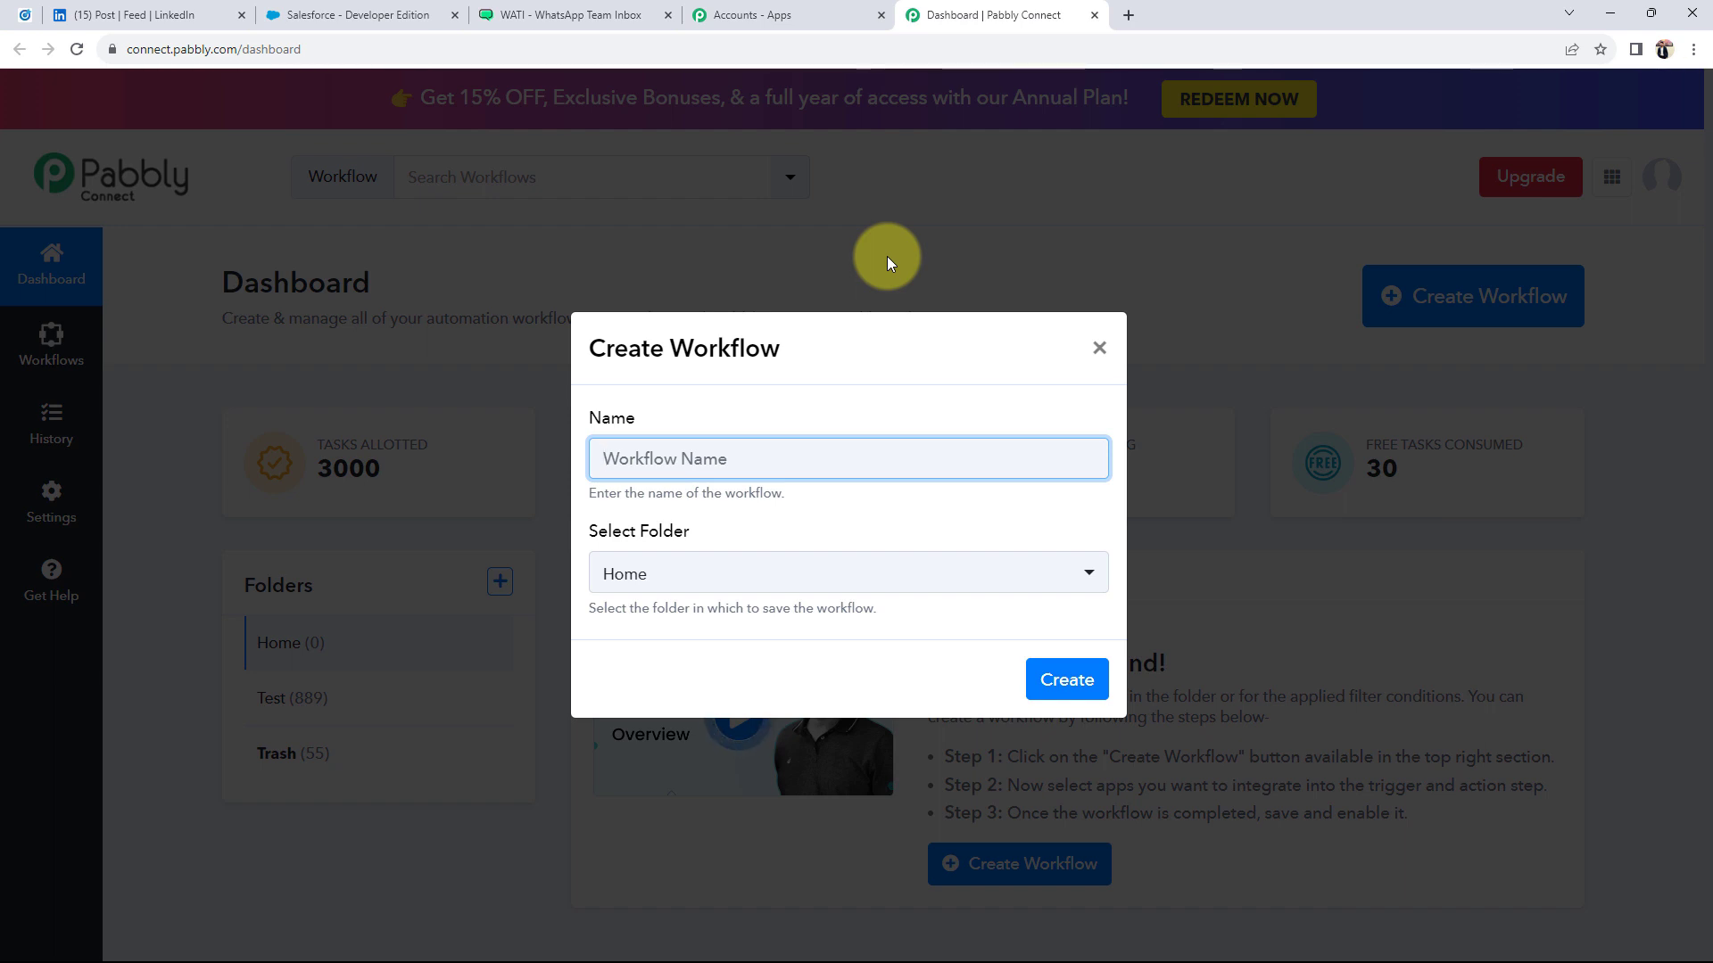
key(ctrl+v)
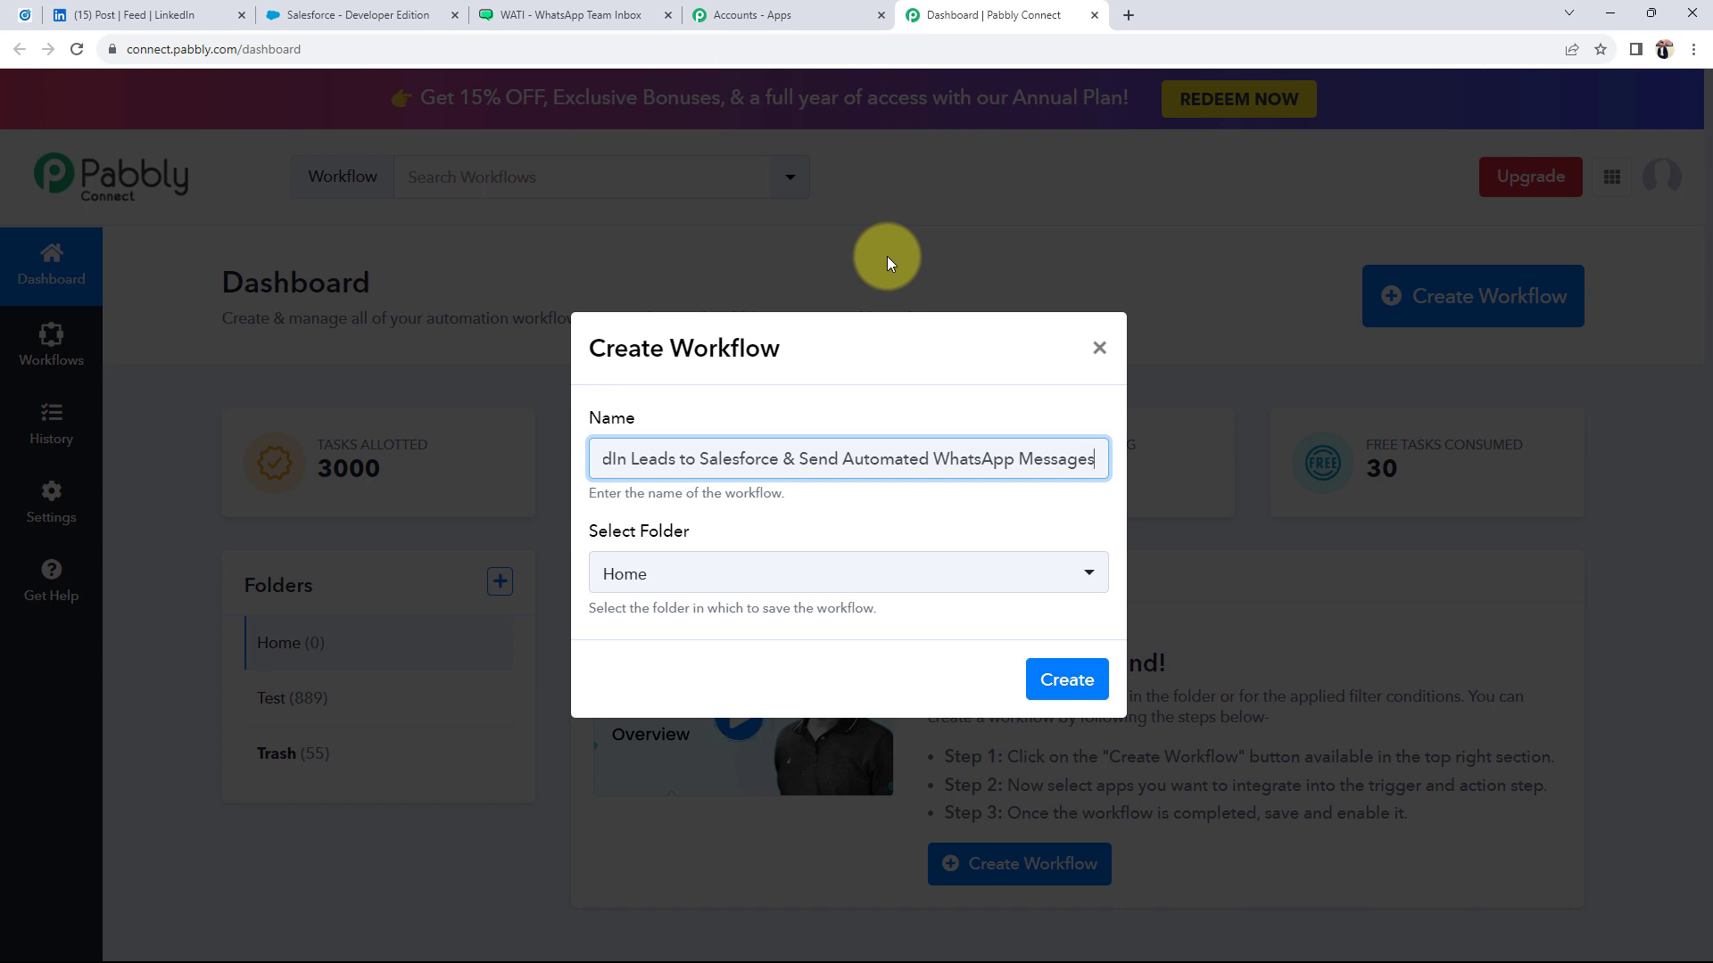
click(658, 576)
click(633, 722)
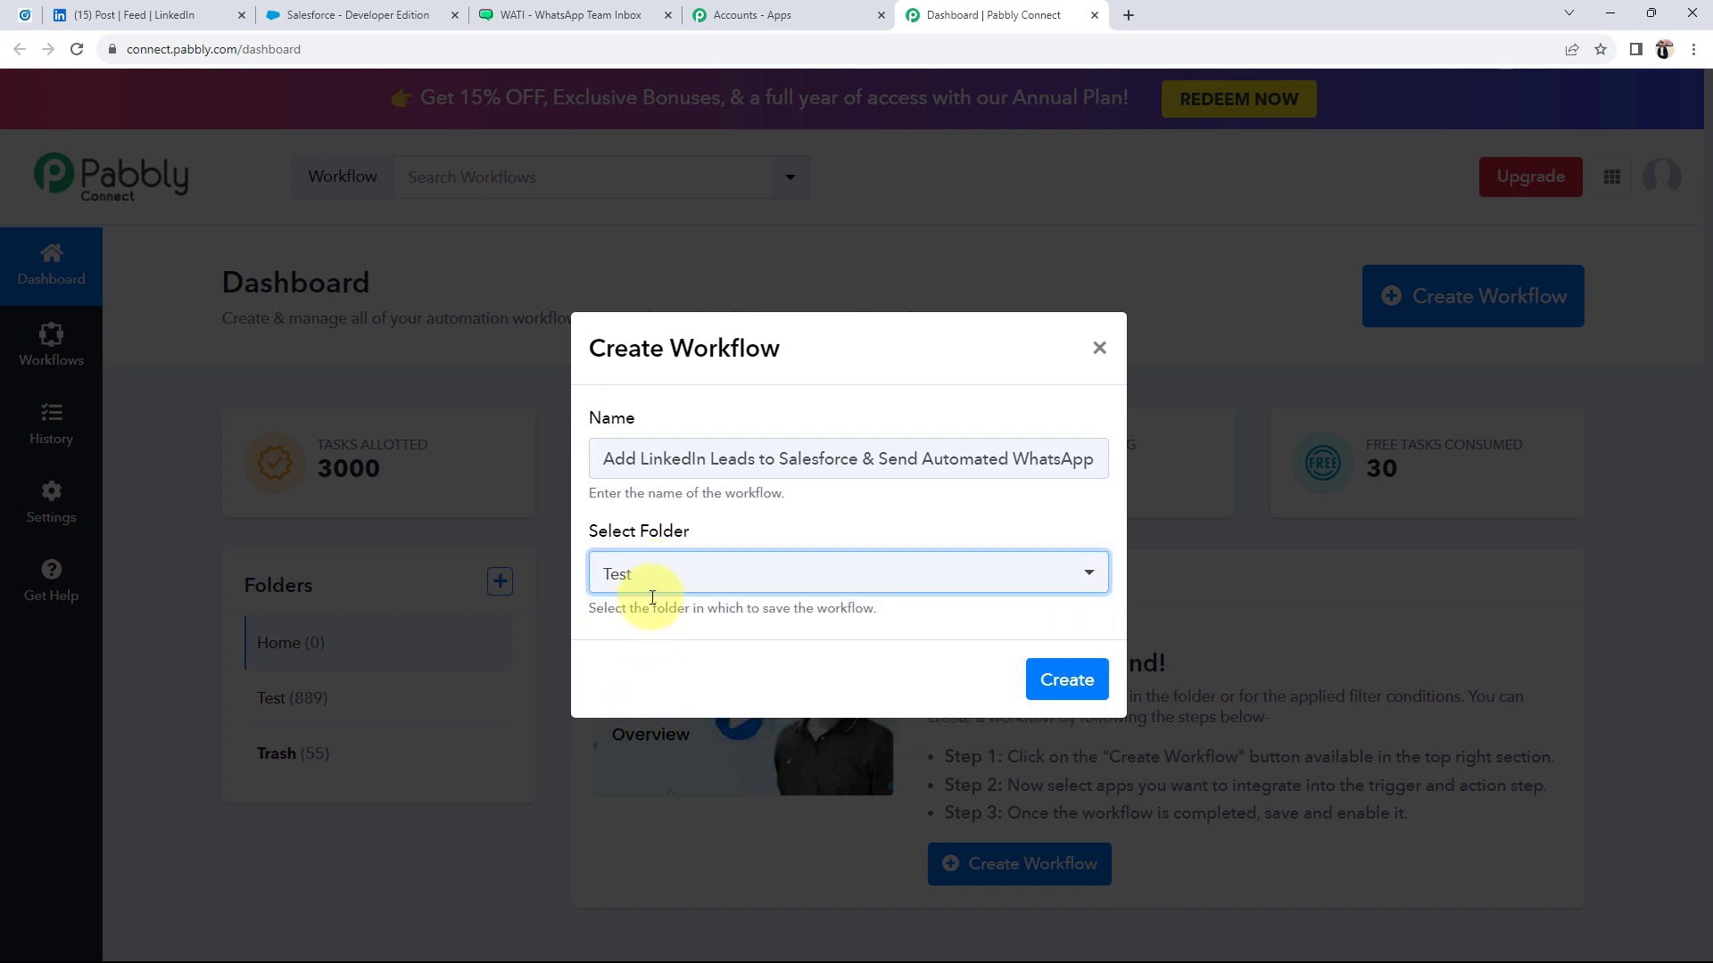
click(651, 596)
click(625, 682)
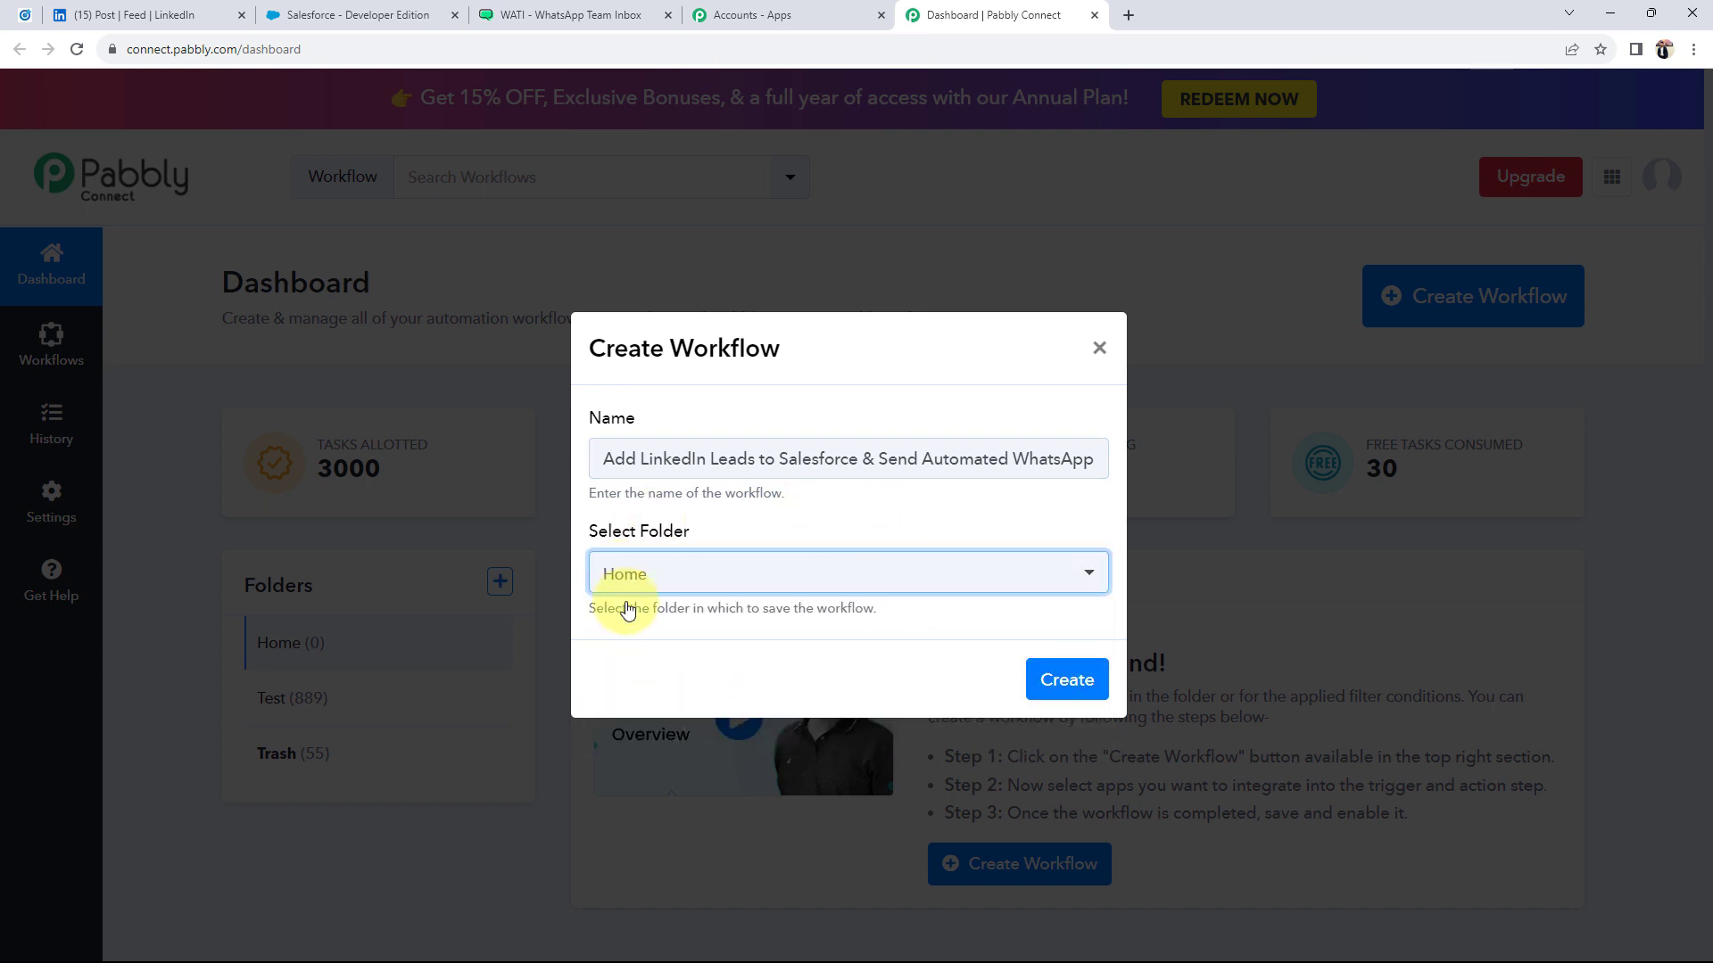
click(1067, 681)
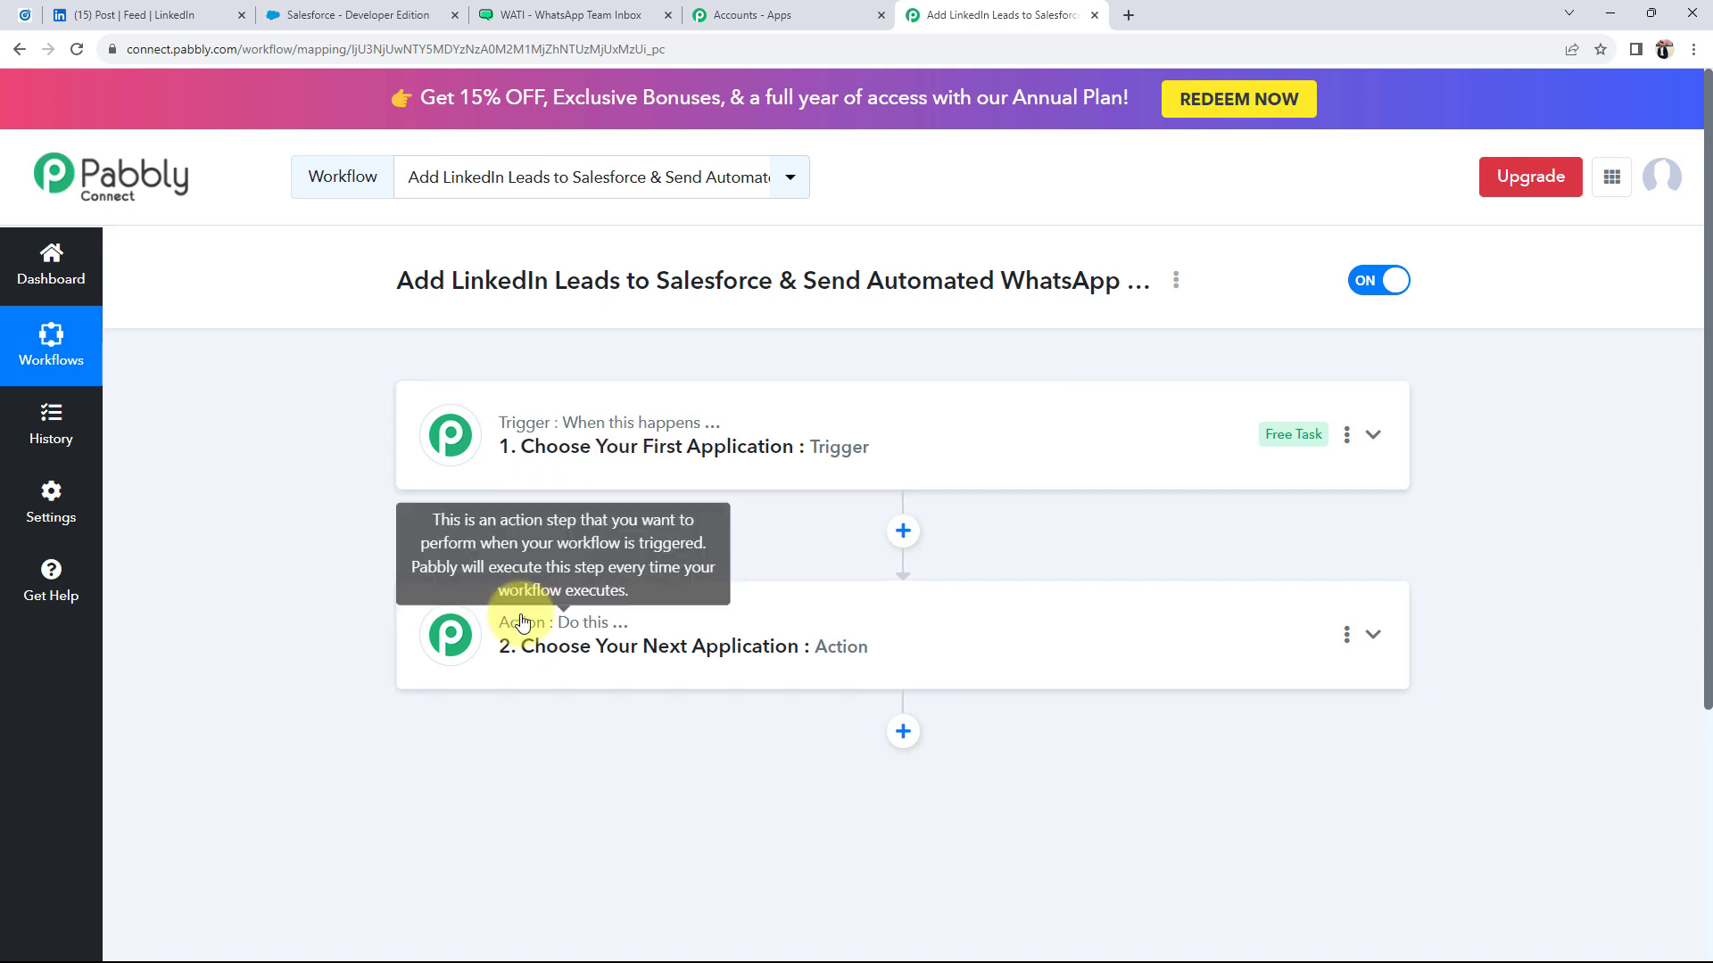
Review the LinkedIn lead ad, the Salesforce home page and the WATI message templates, and return to the workflow
mouse_move(508, 423)
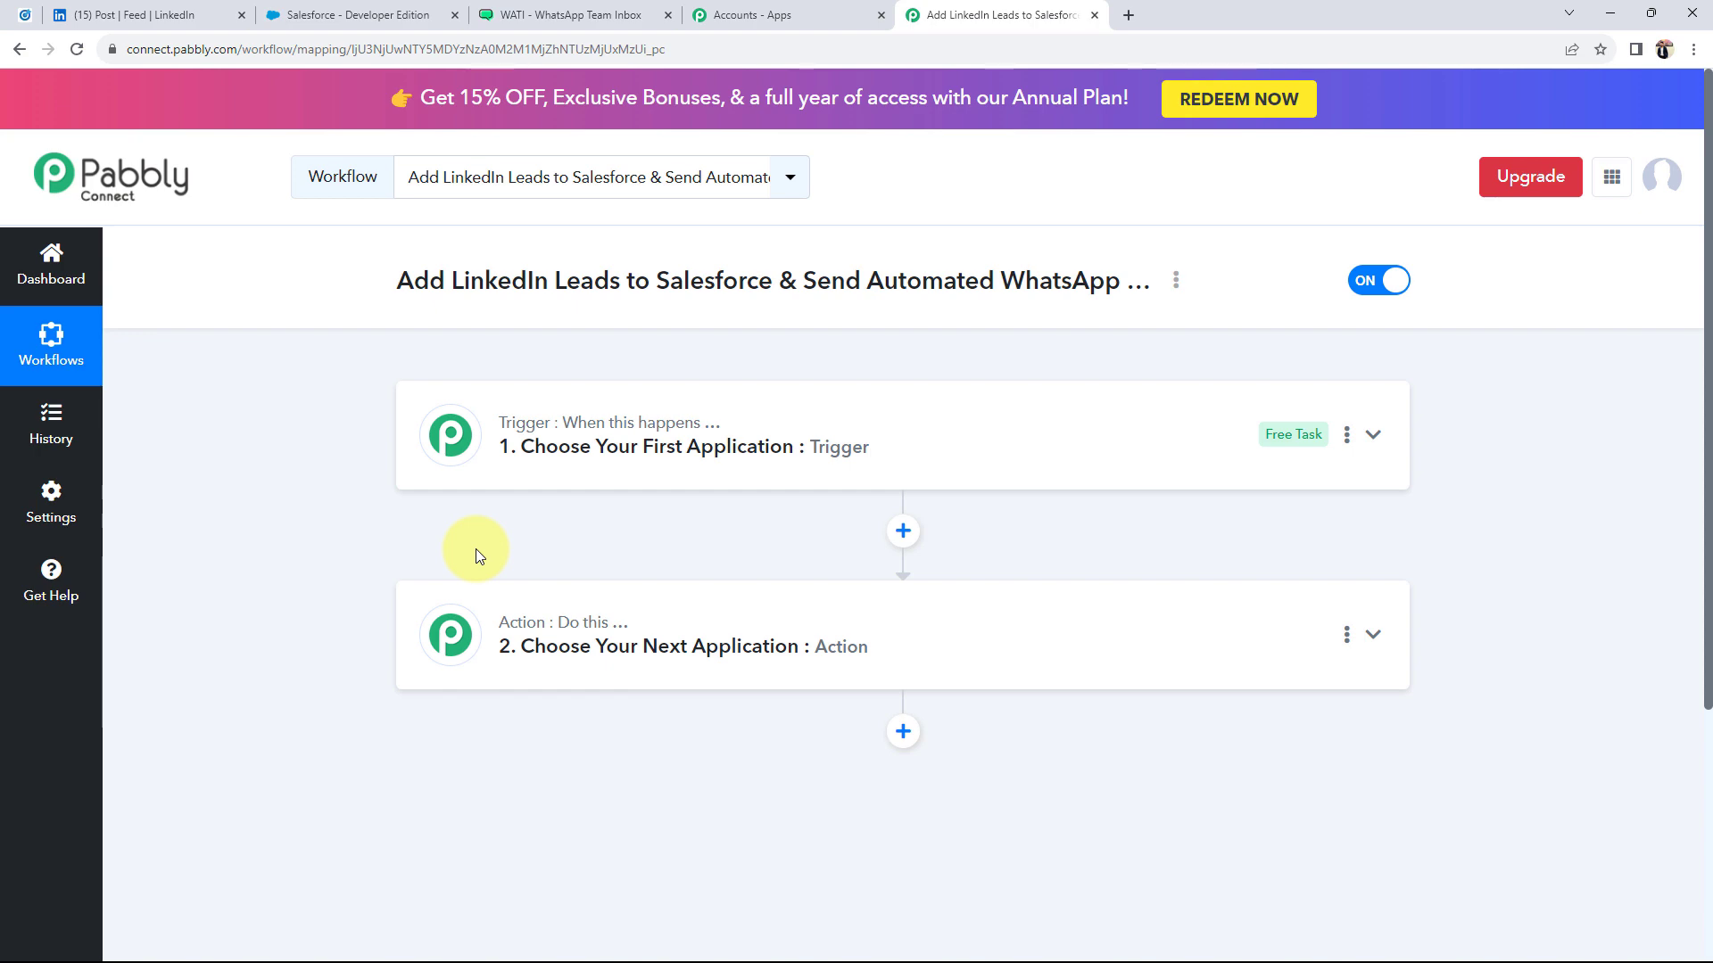
click(128, 11)
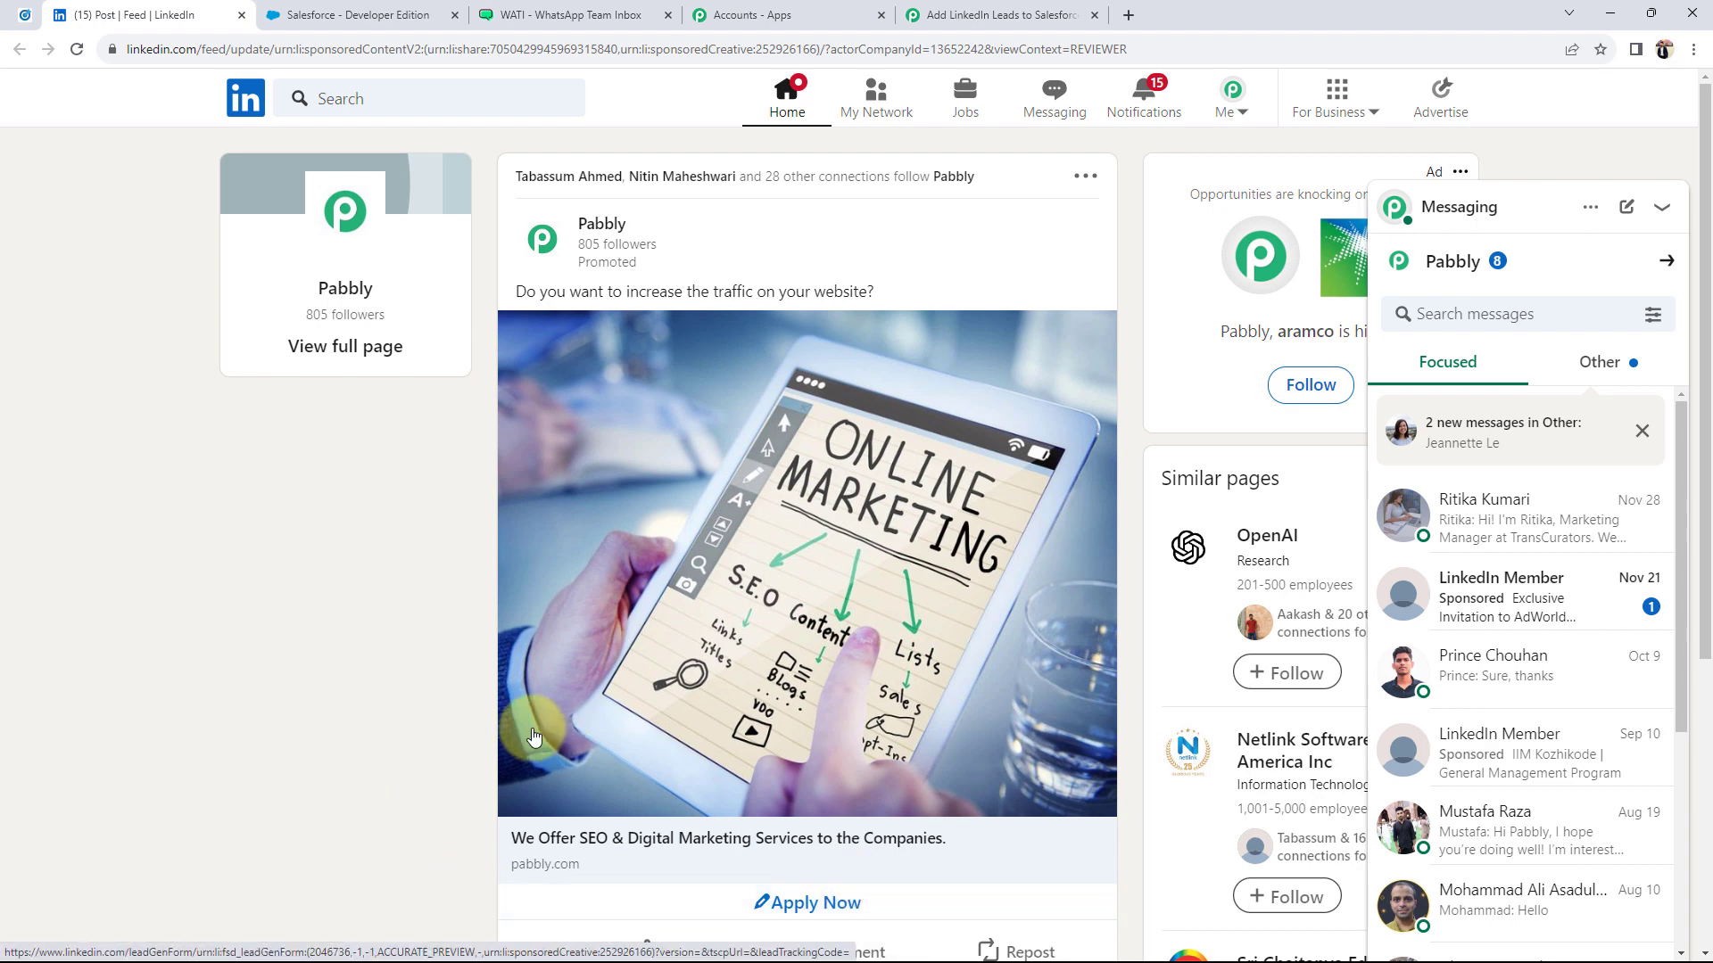
click(357, 15)
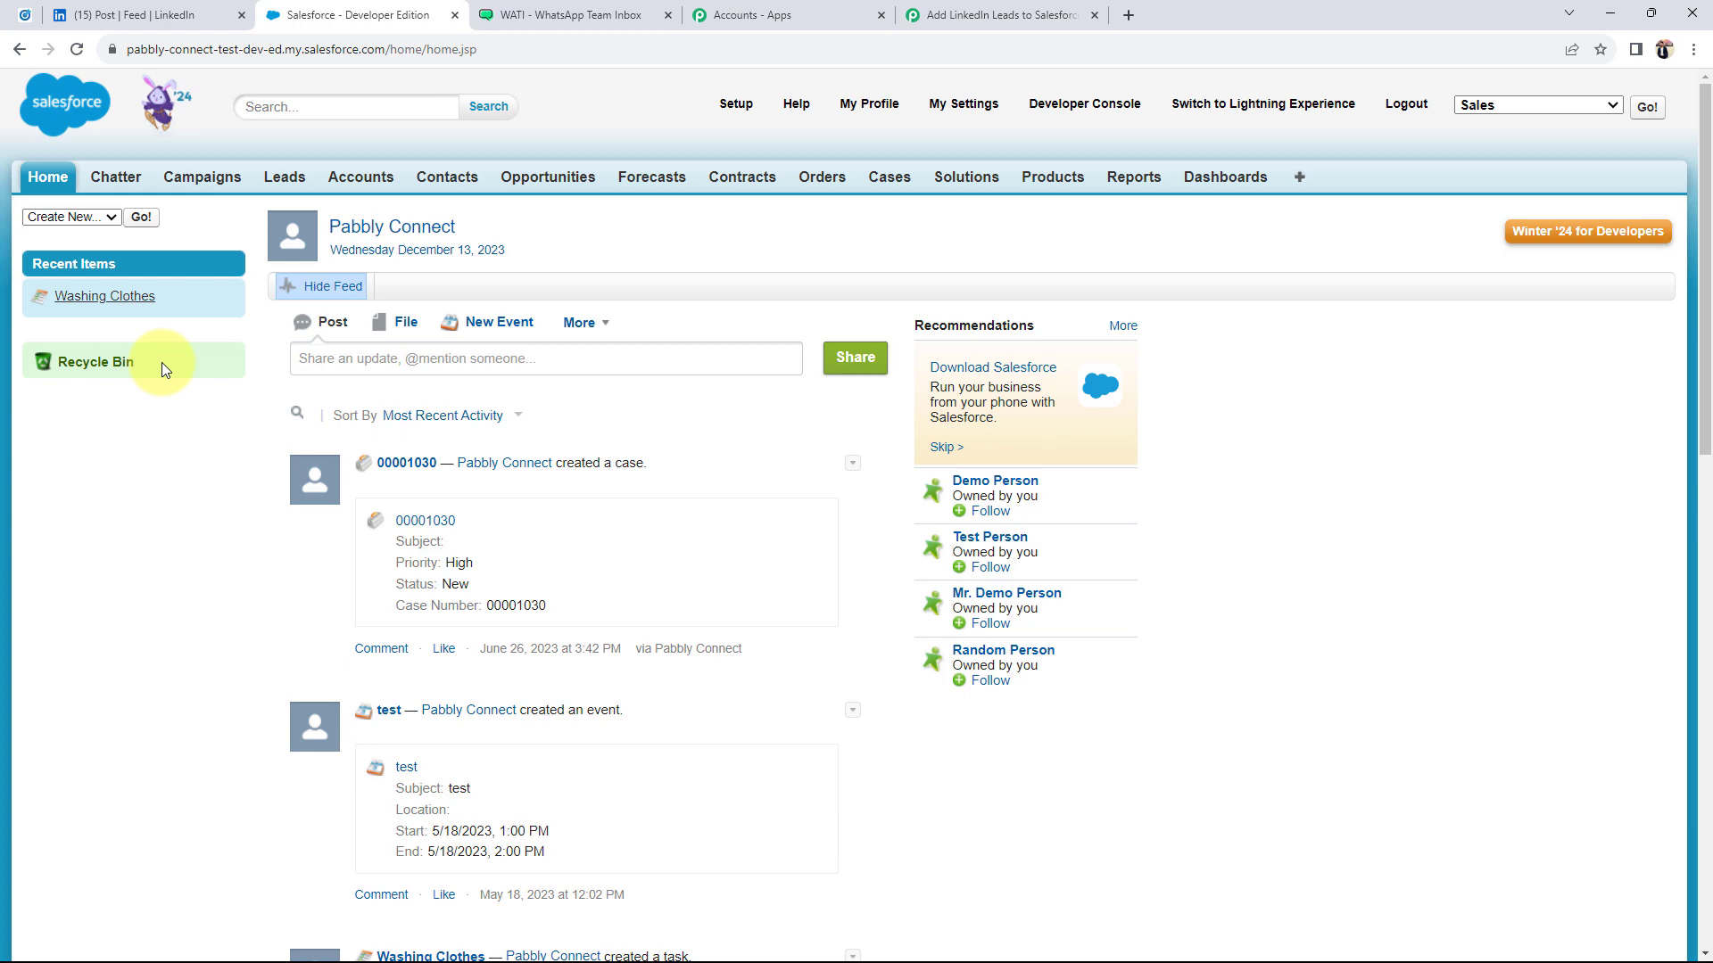
click(86, 9)
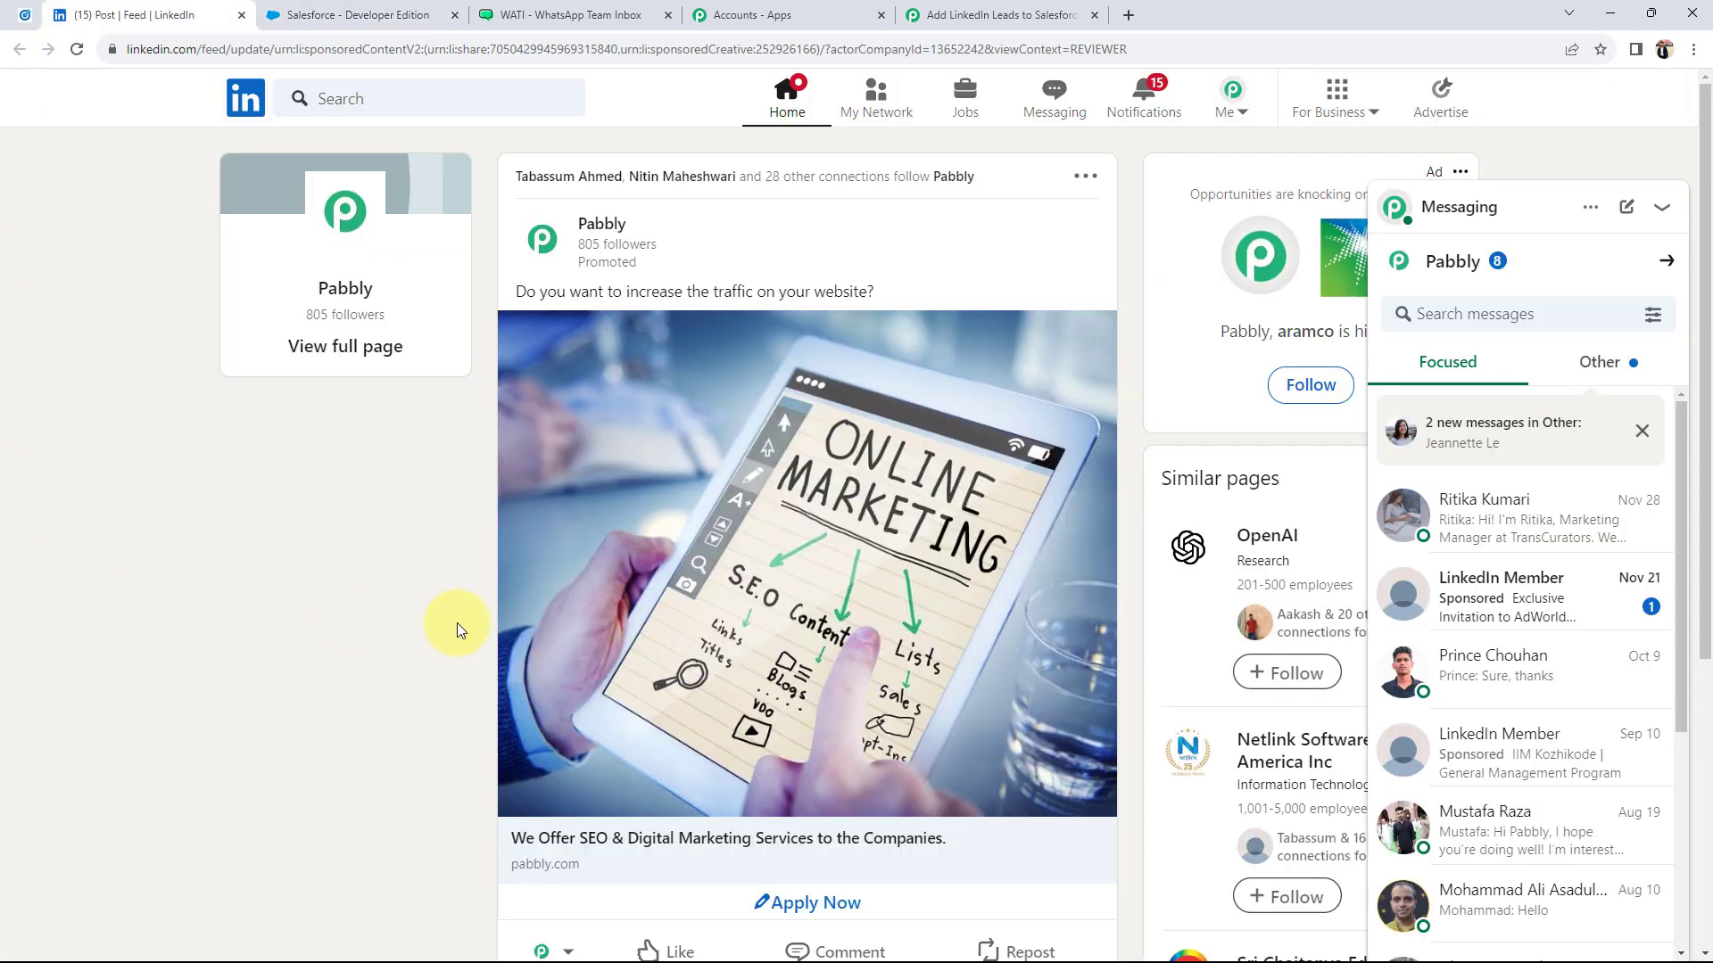
click(353, 16)
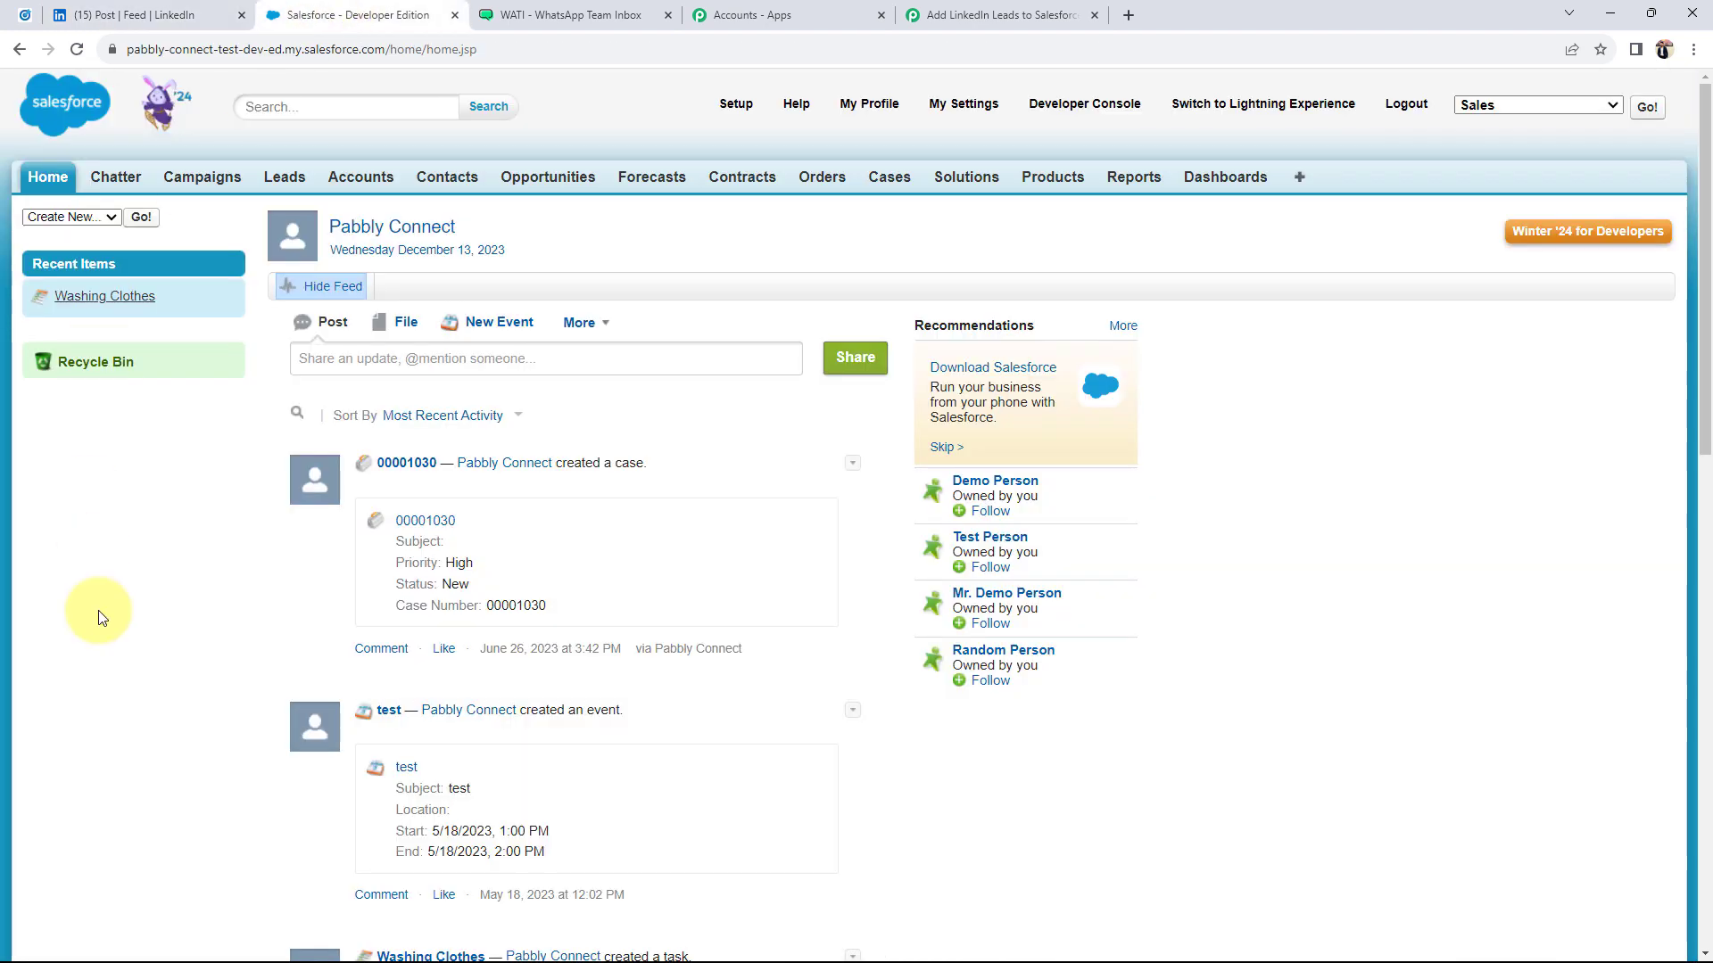
click(517, 13)
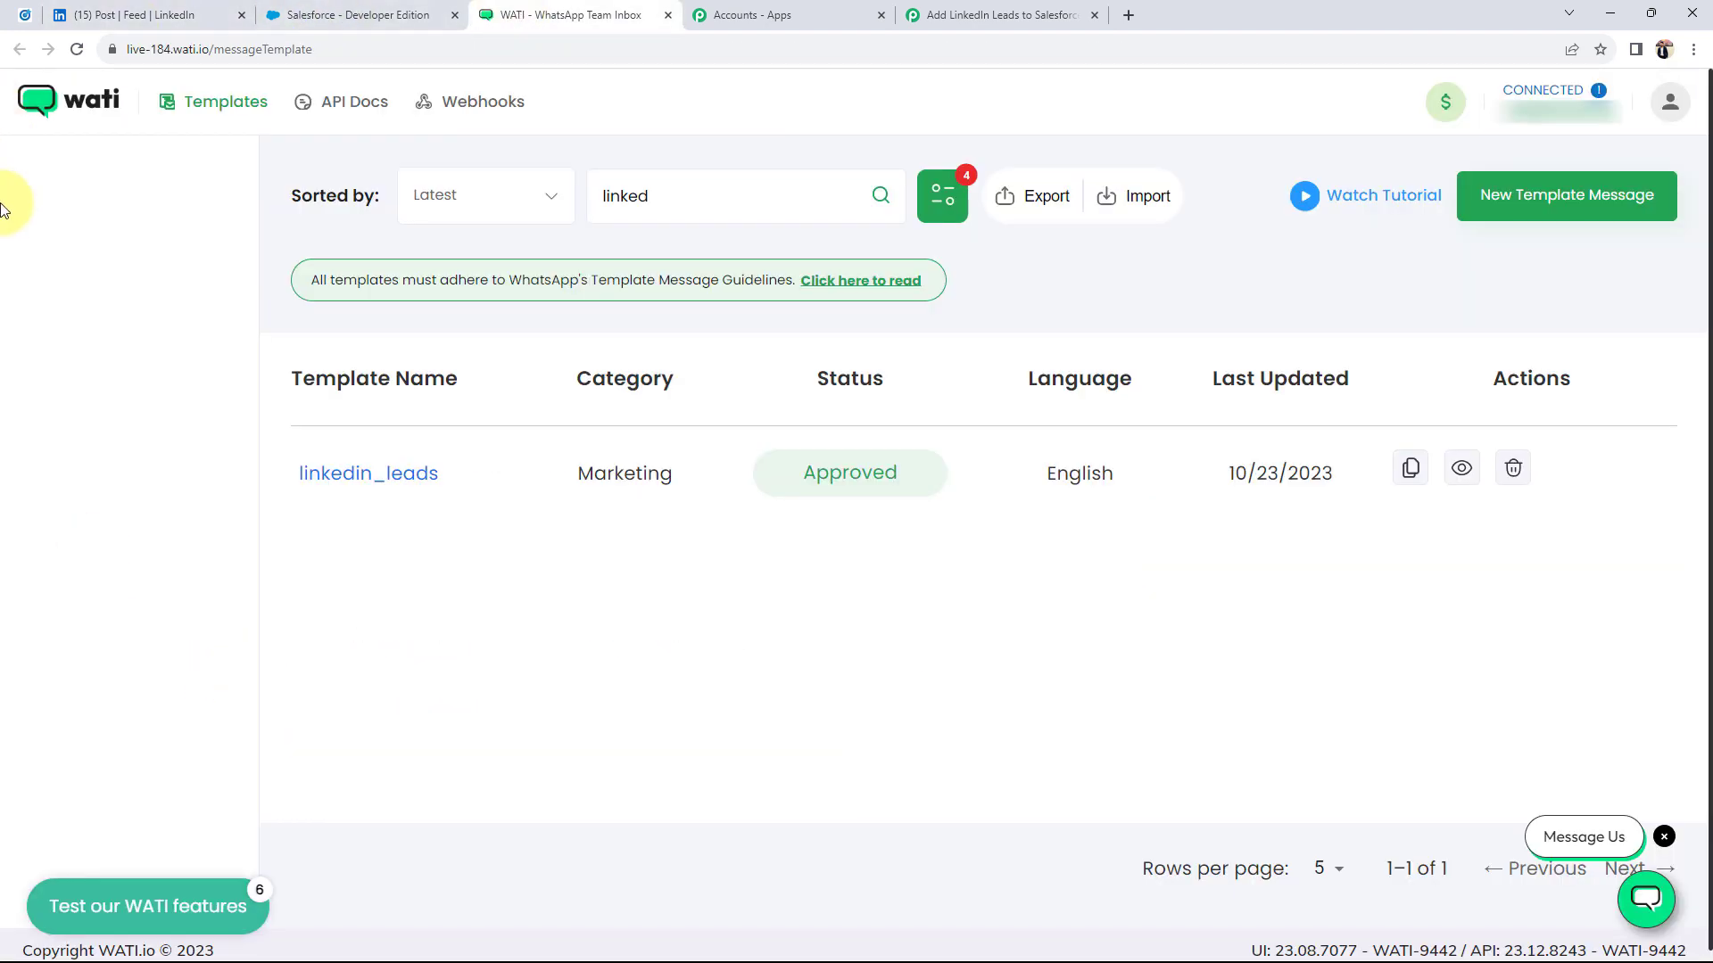
click(999, 15)
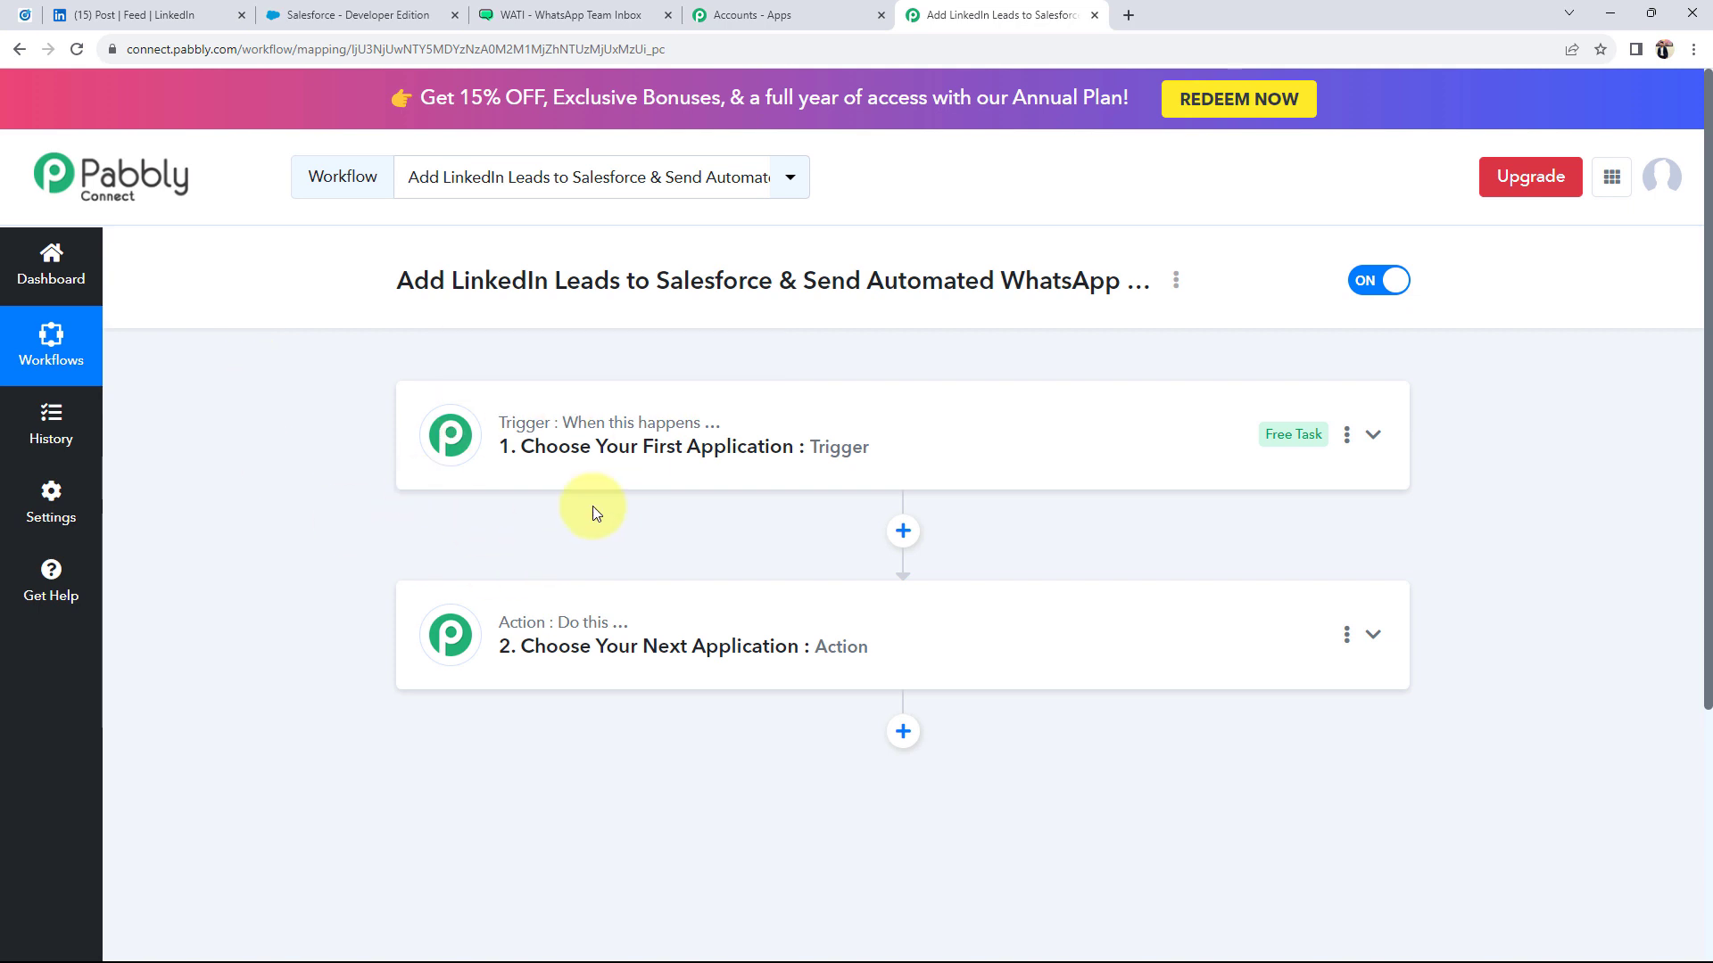
Set the workflow trigger to LinkedIn Lead Gen Forms with the New Lead Gen Form Response event
click(631, 438)
text(li)
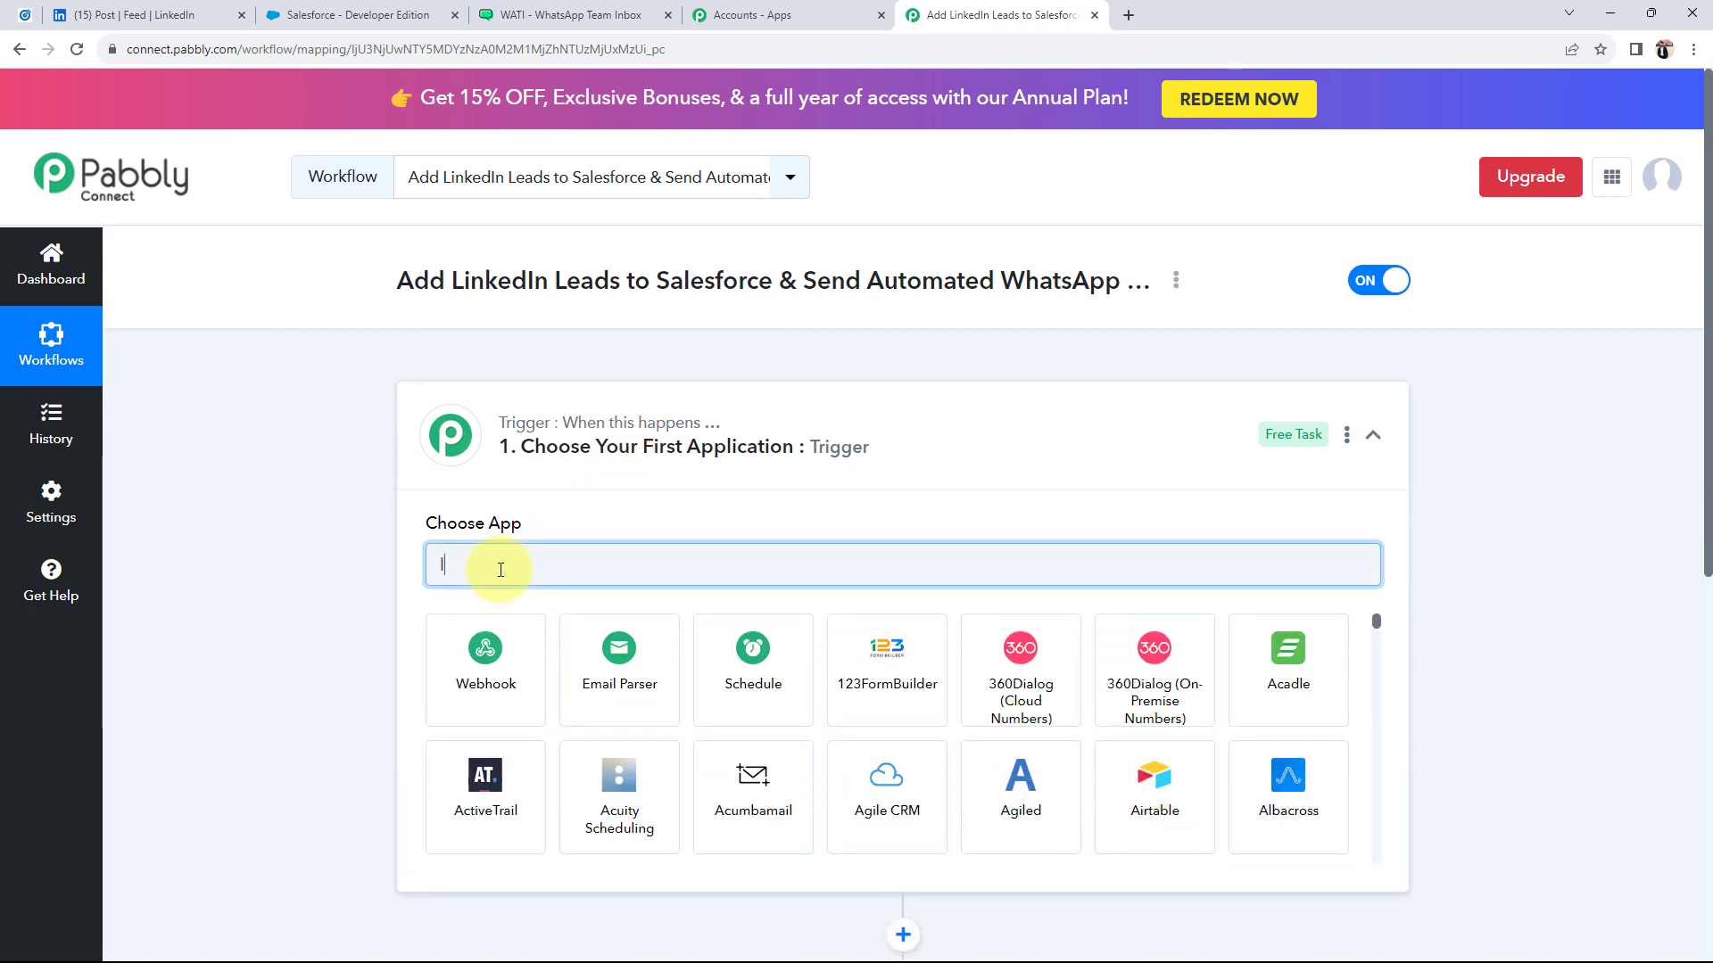
text(nk)
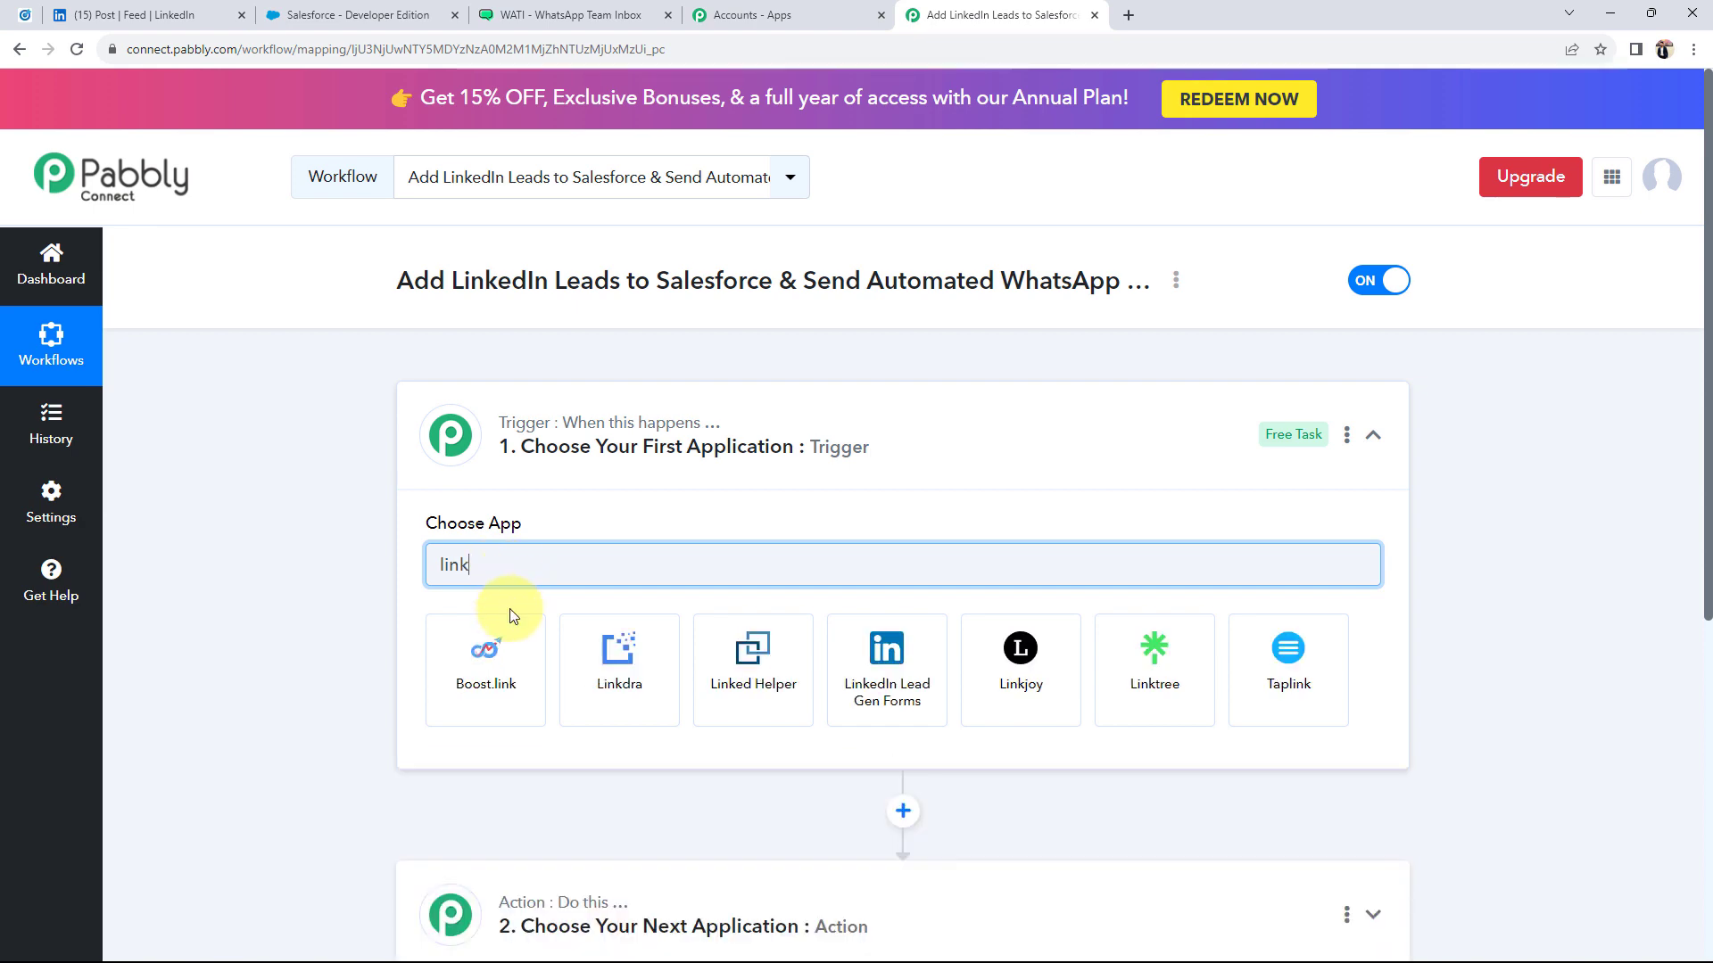
click(906, 688)
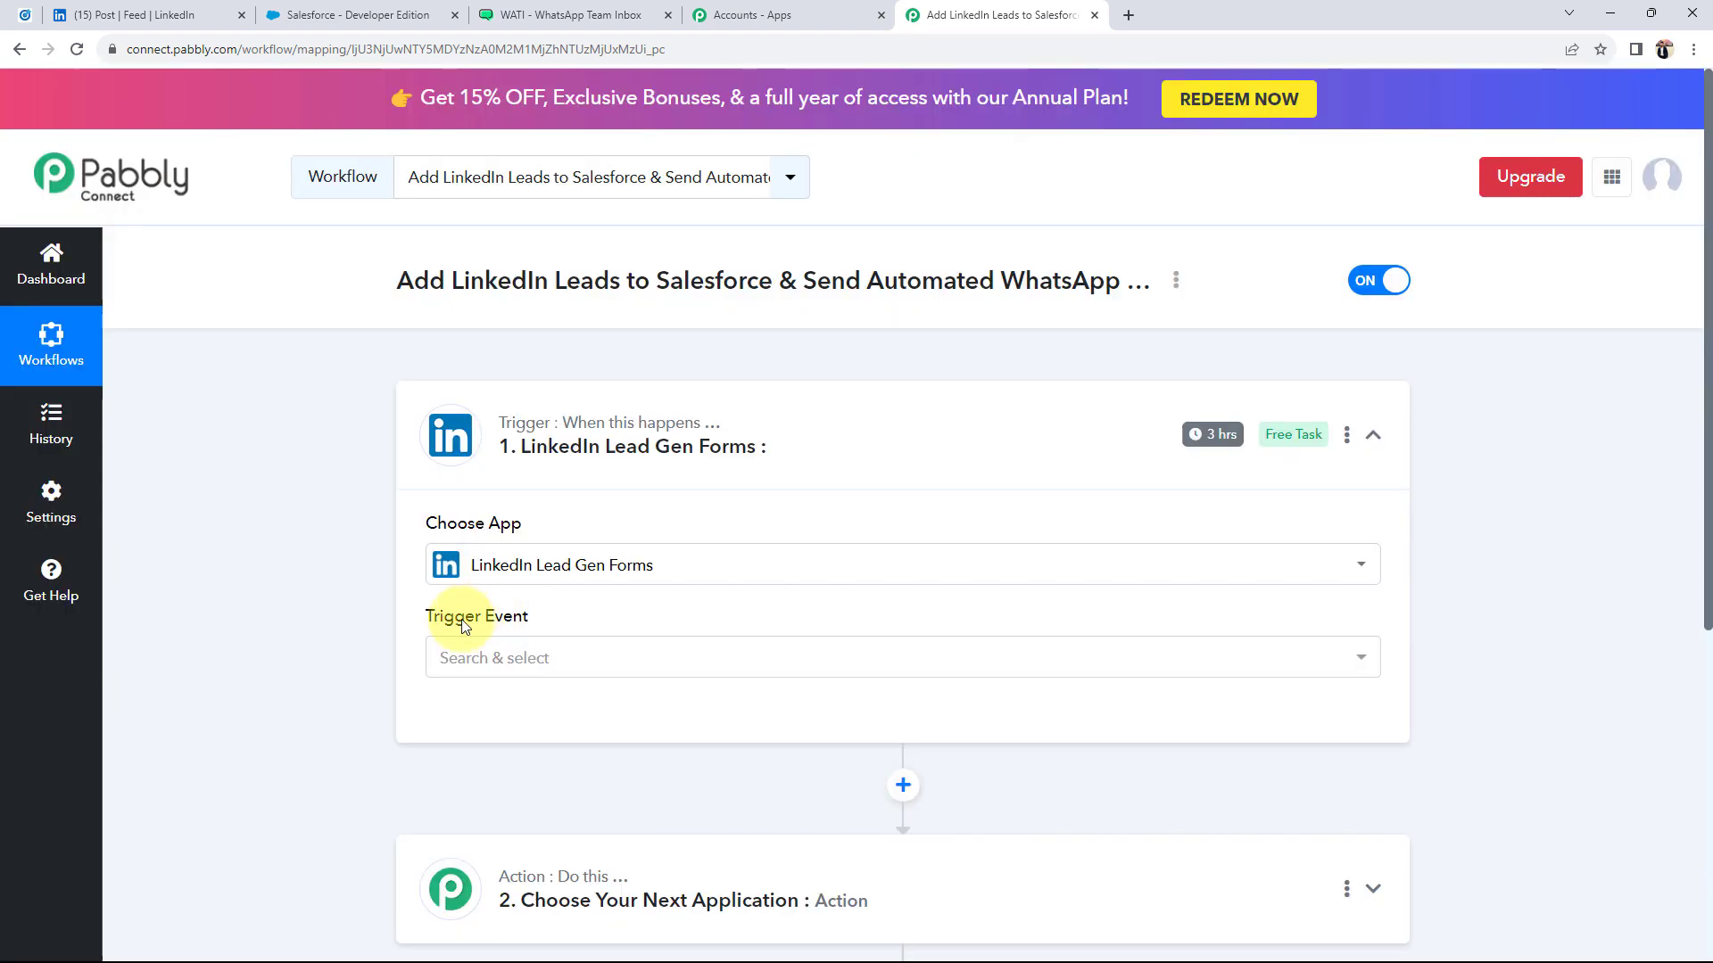
click(482, 657)
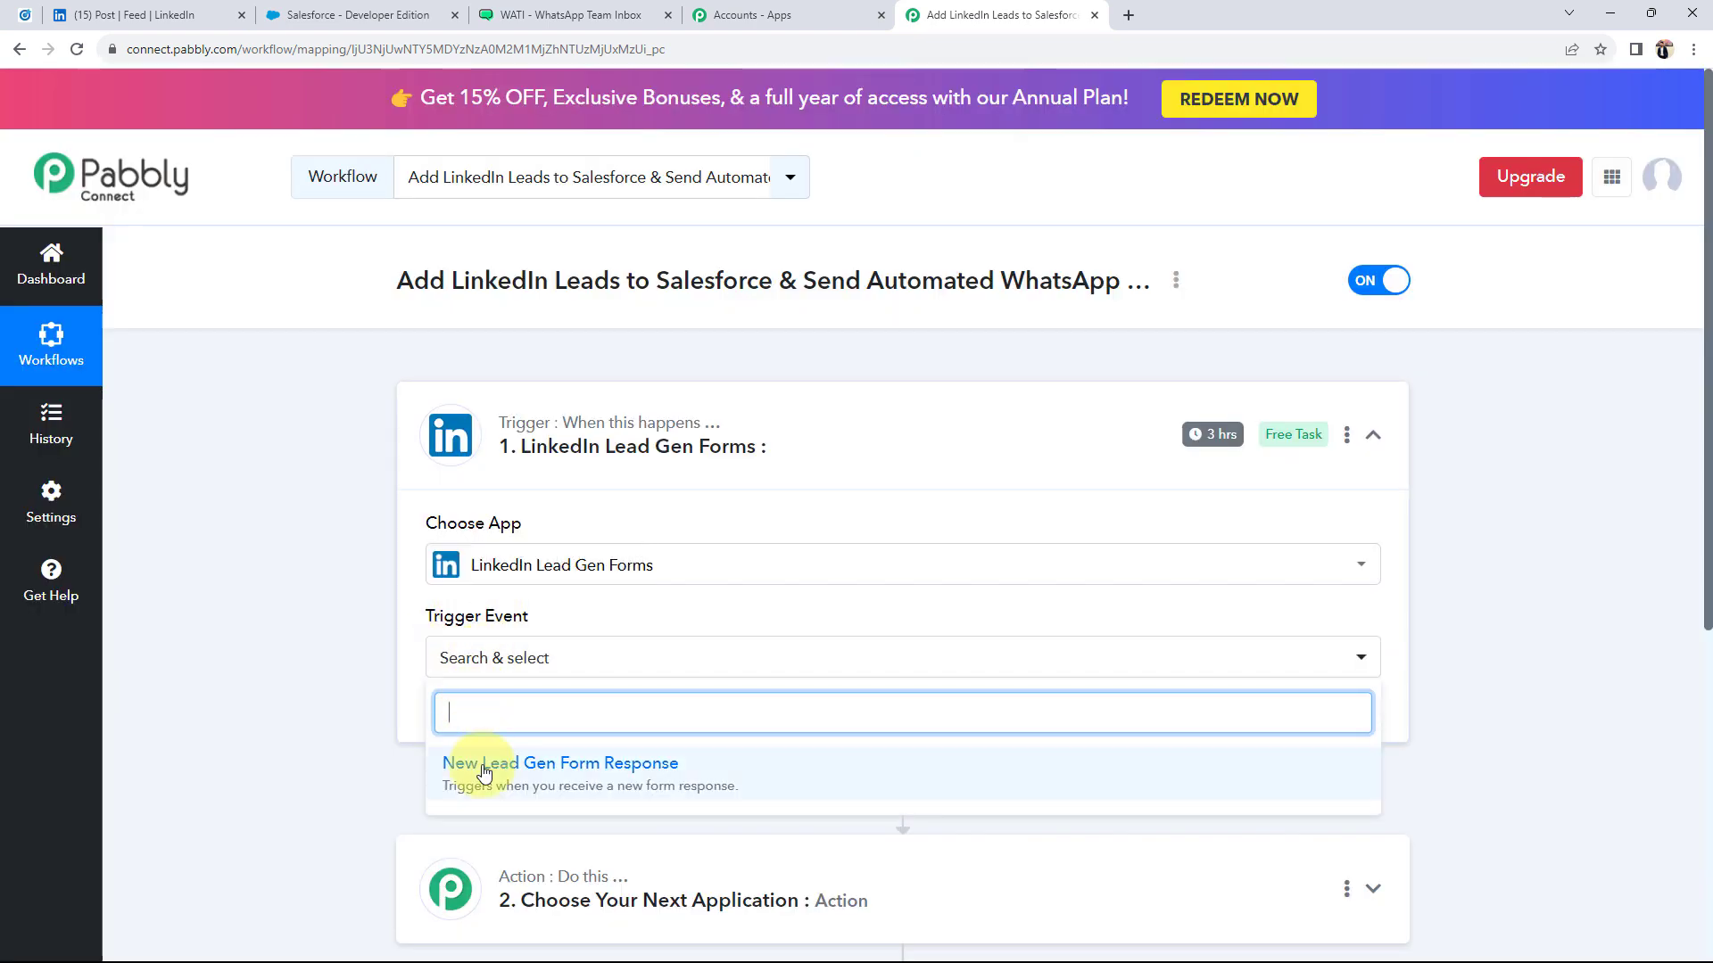
click(484, 767)
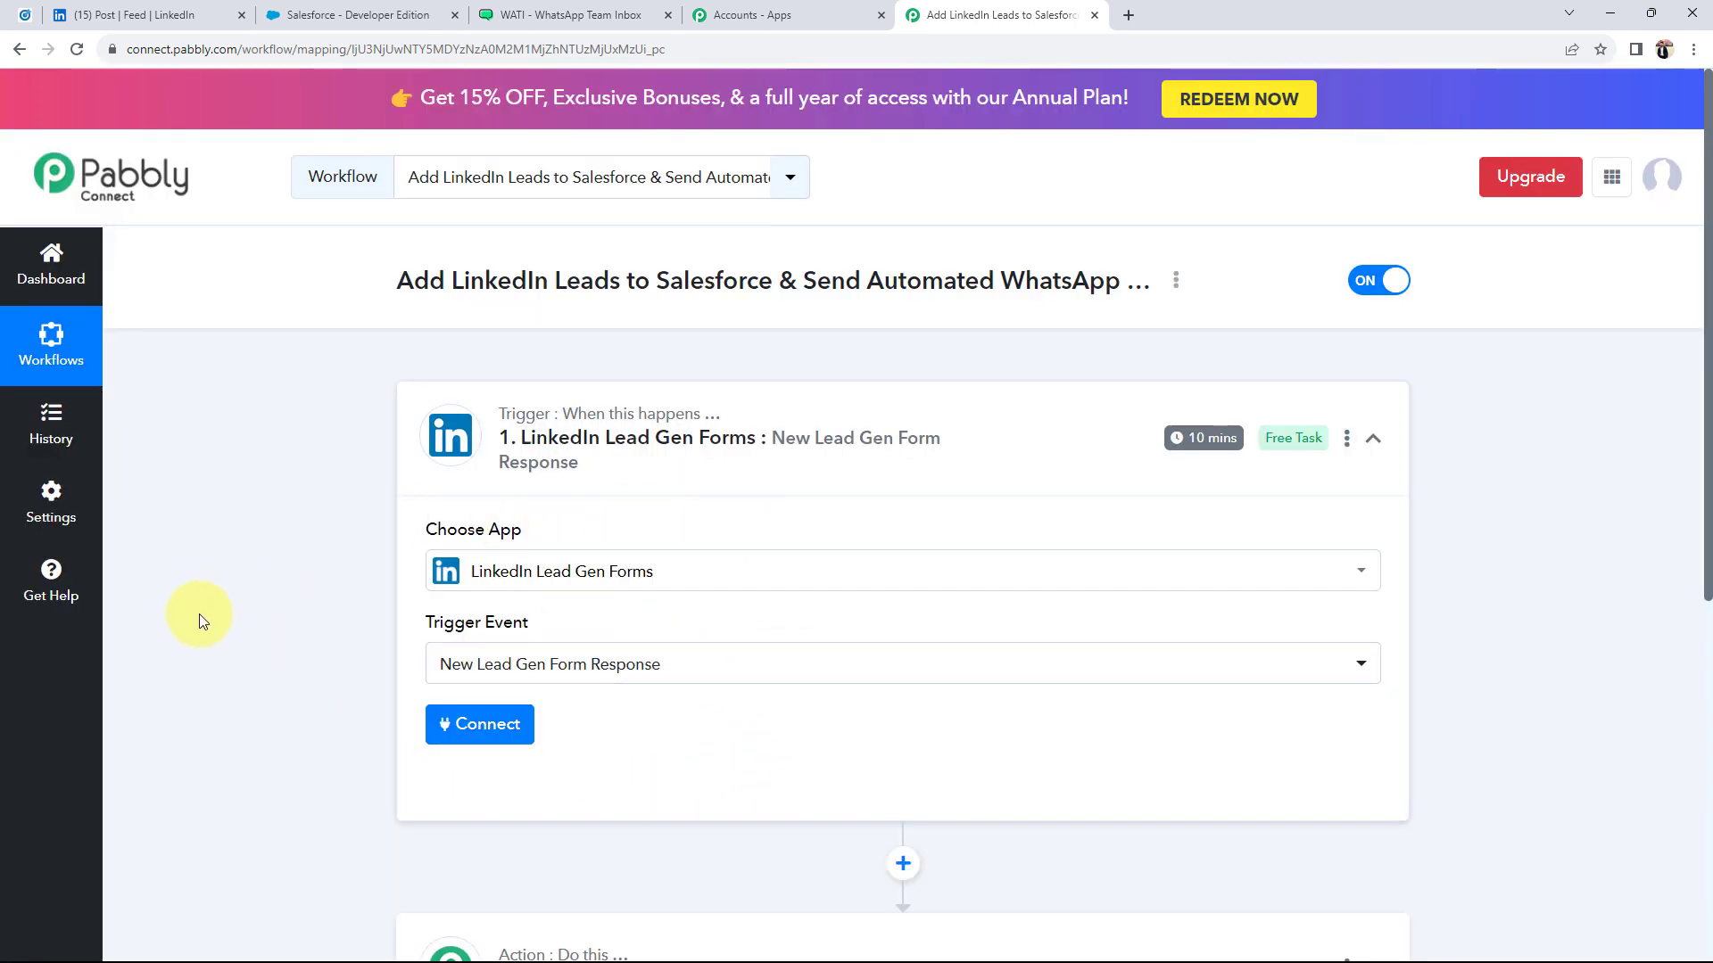
Set the workflow's first action to Salesforce with the Create Contact event
scroll(196, 617, down, 5)
click(595, 535)
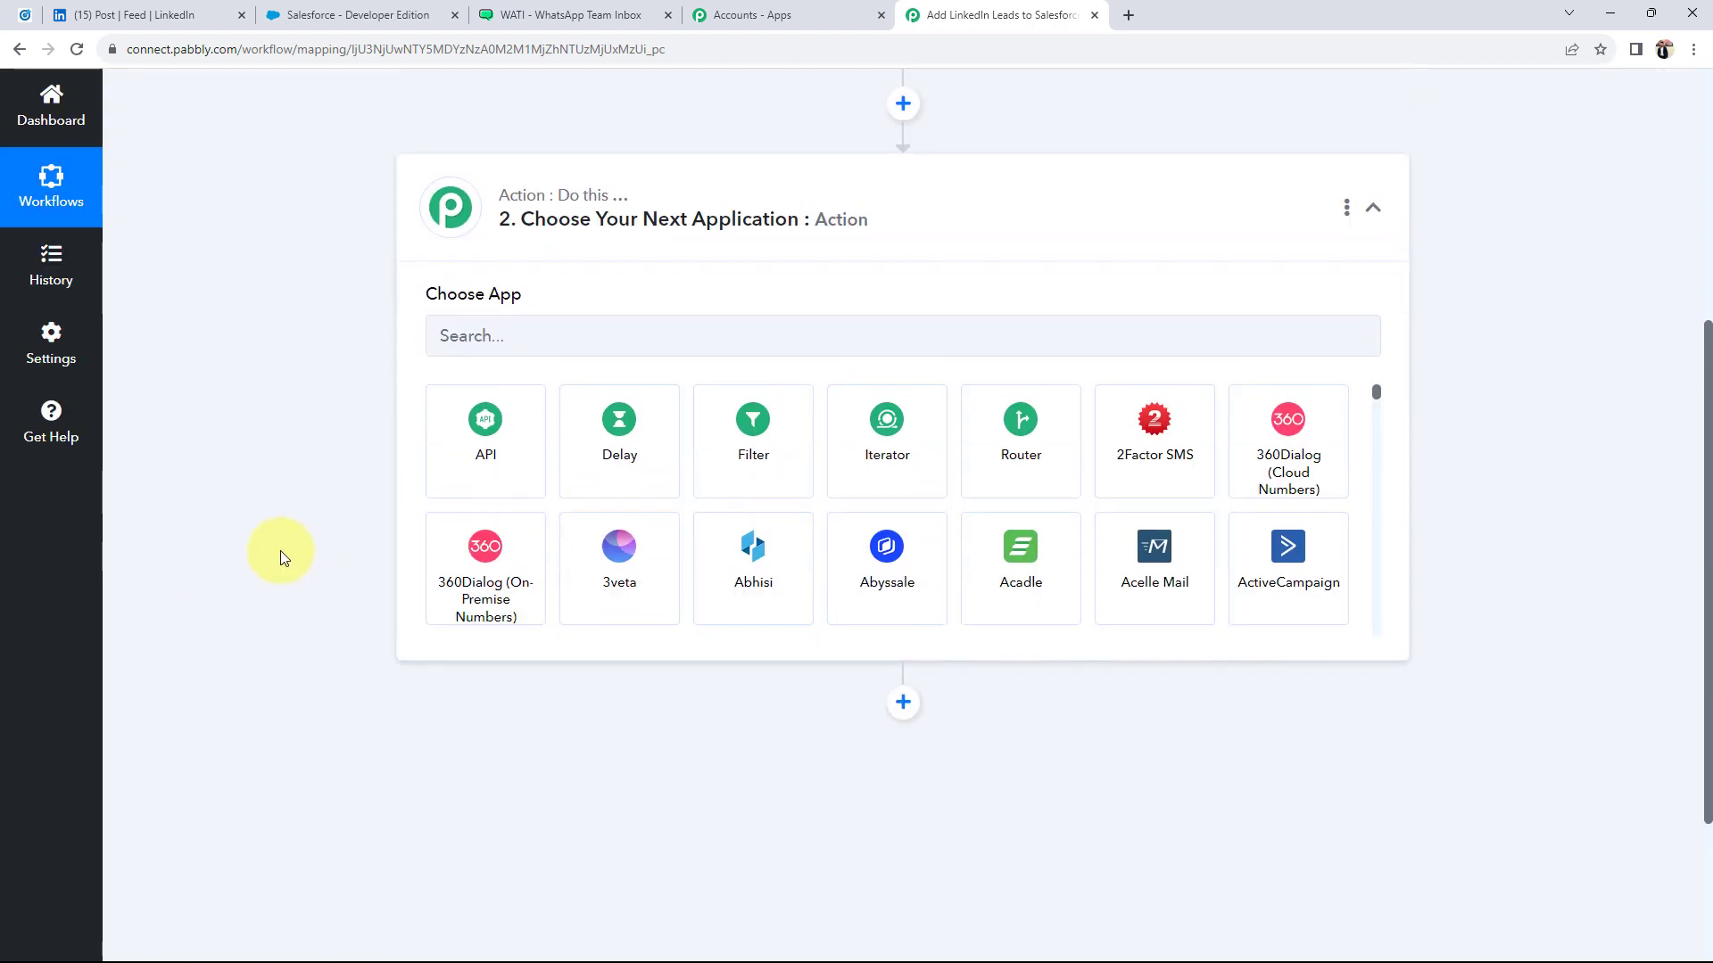
click(444, 463)
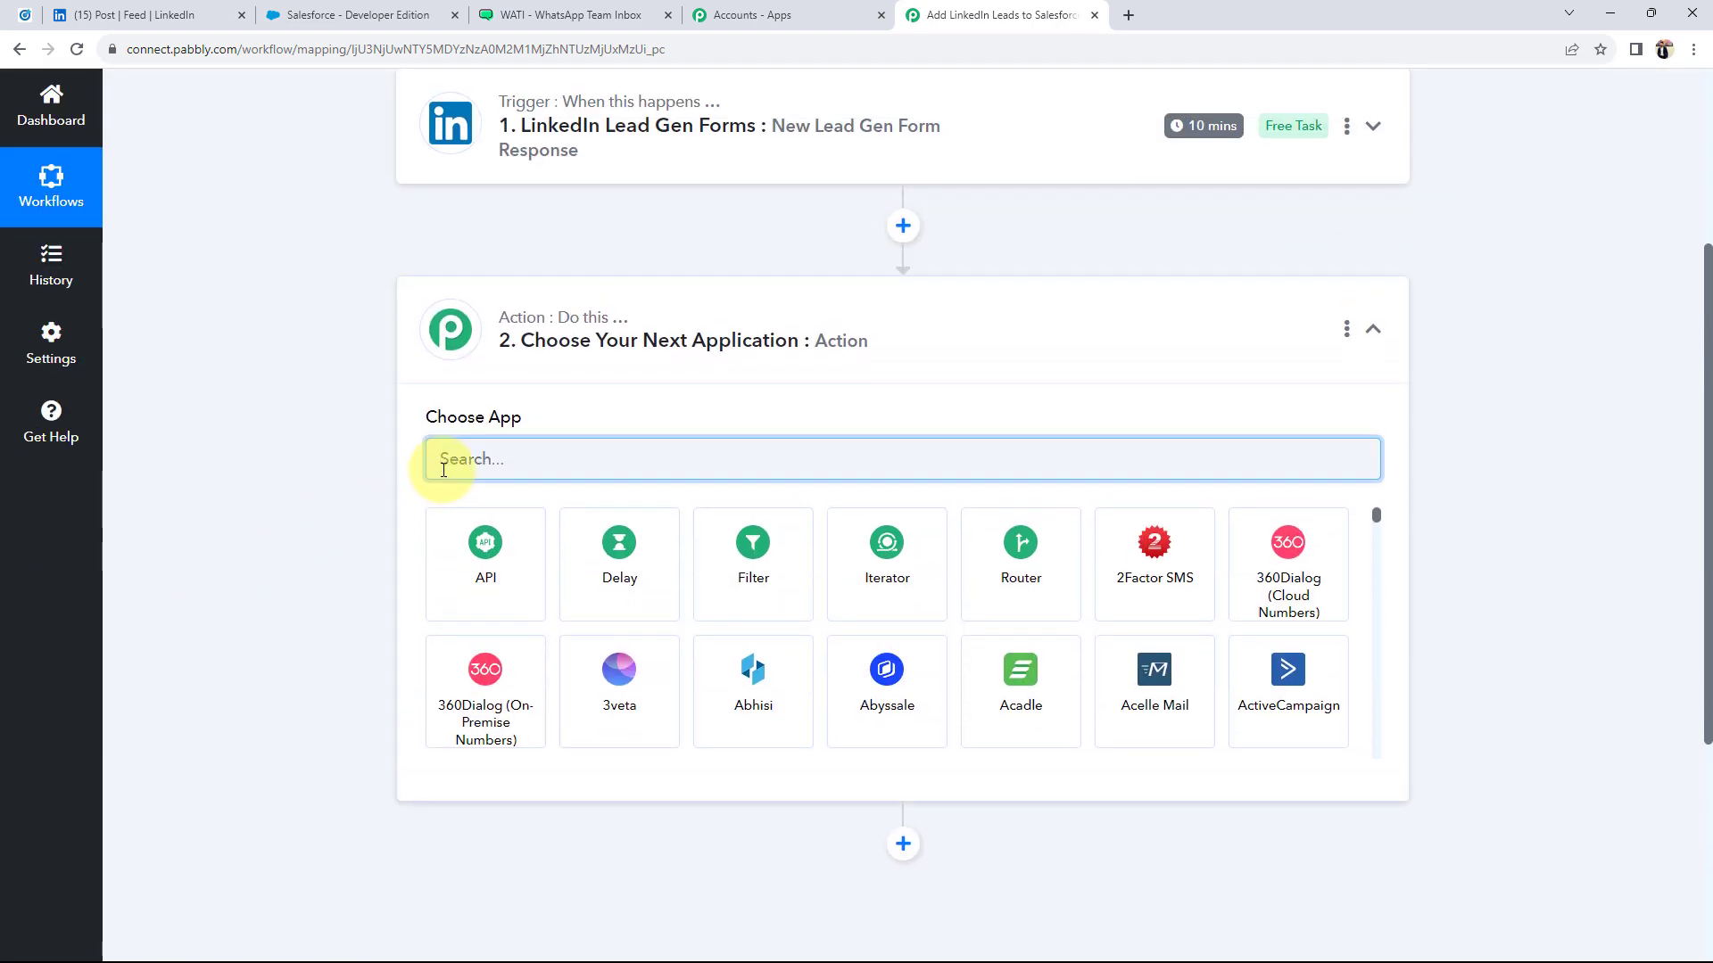
text(sal)
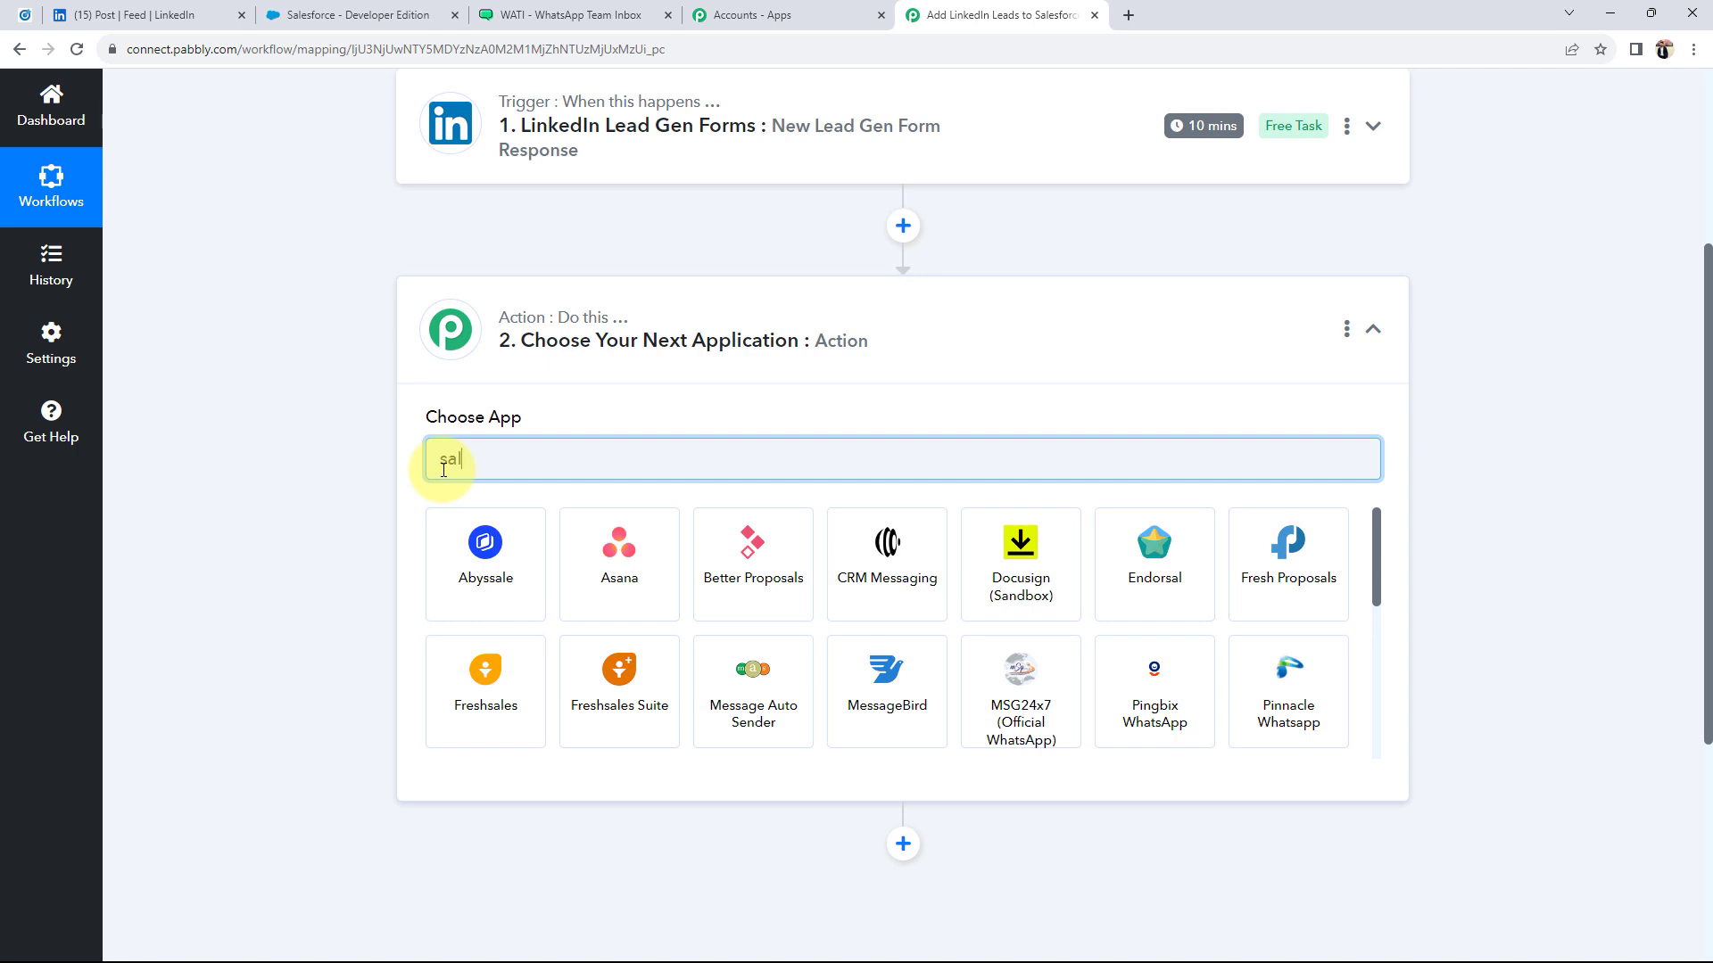
text(es)
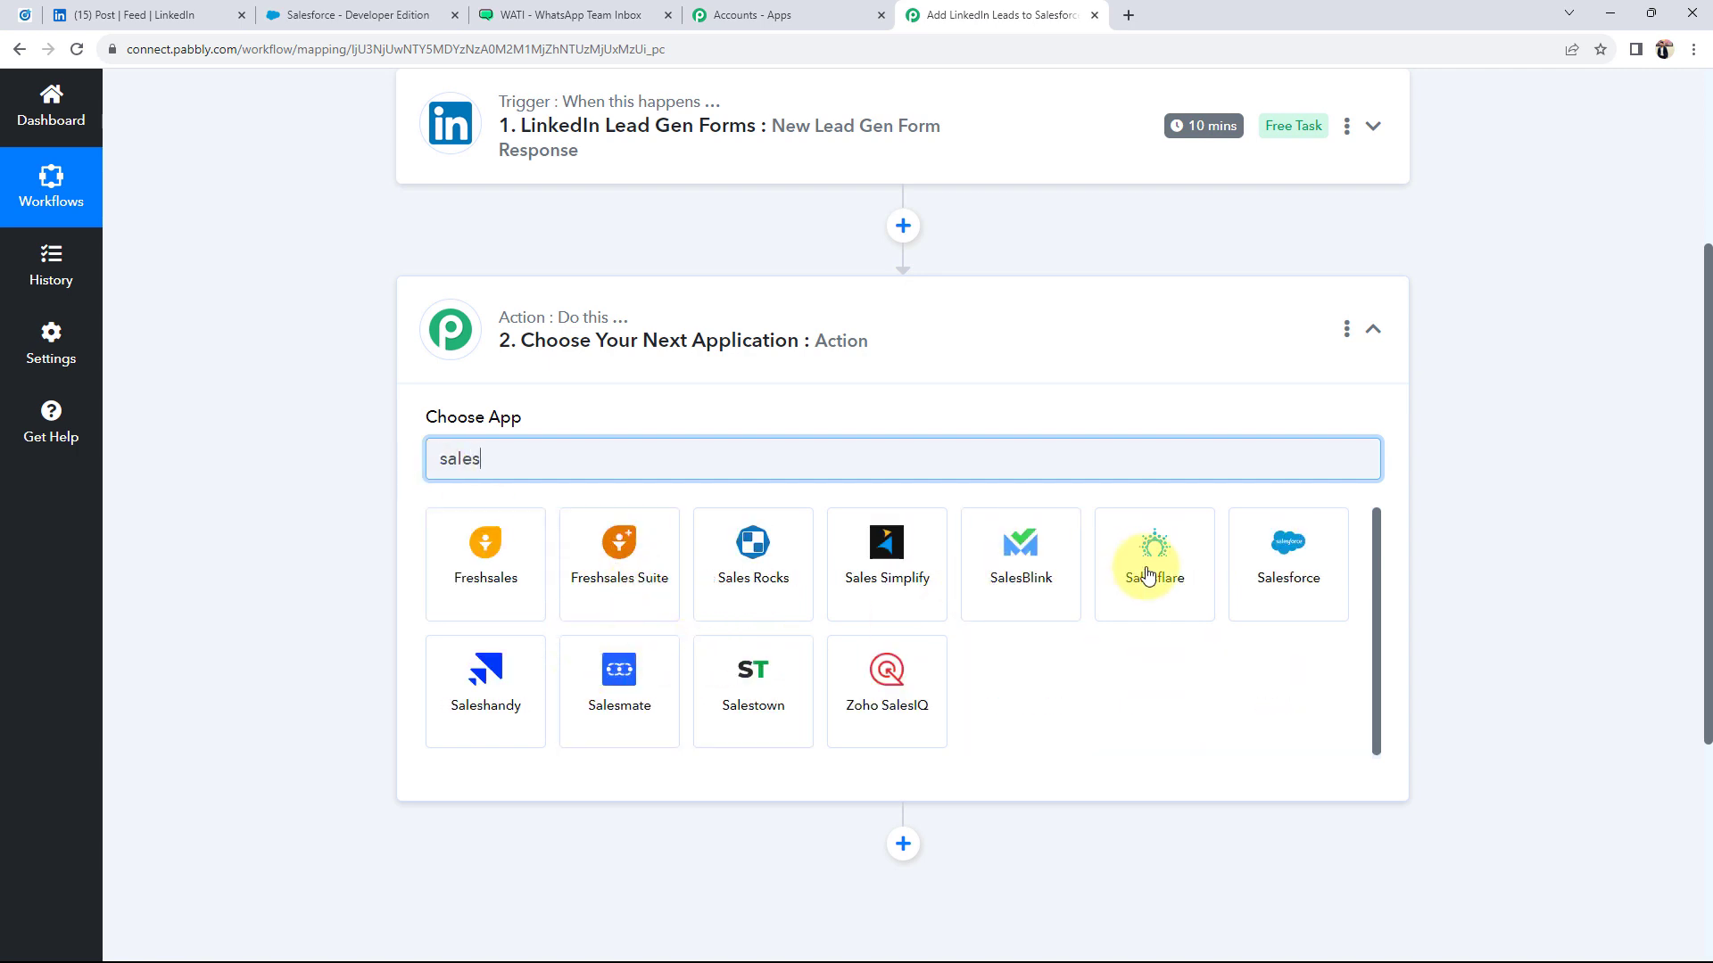
click(1288, 562)
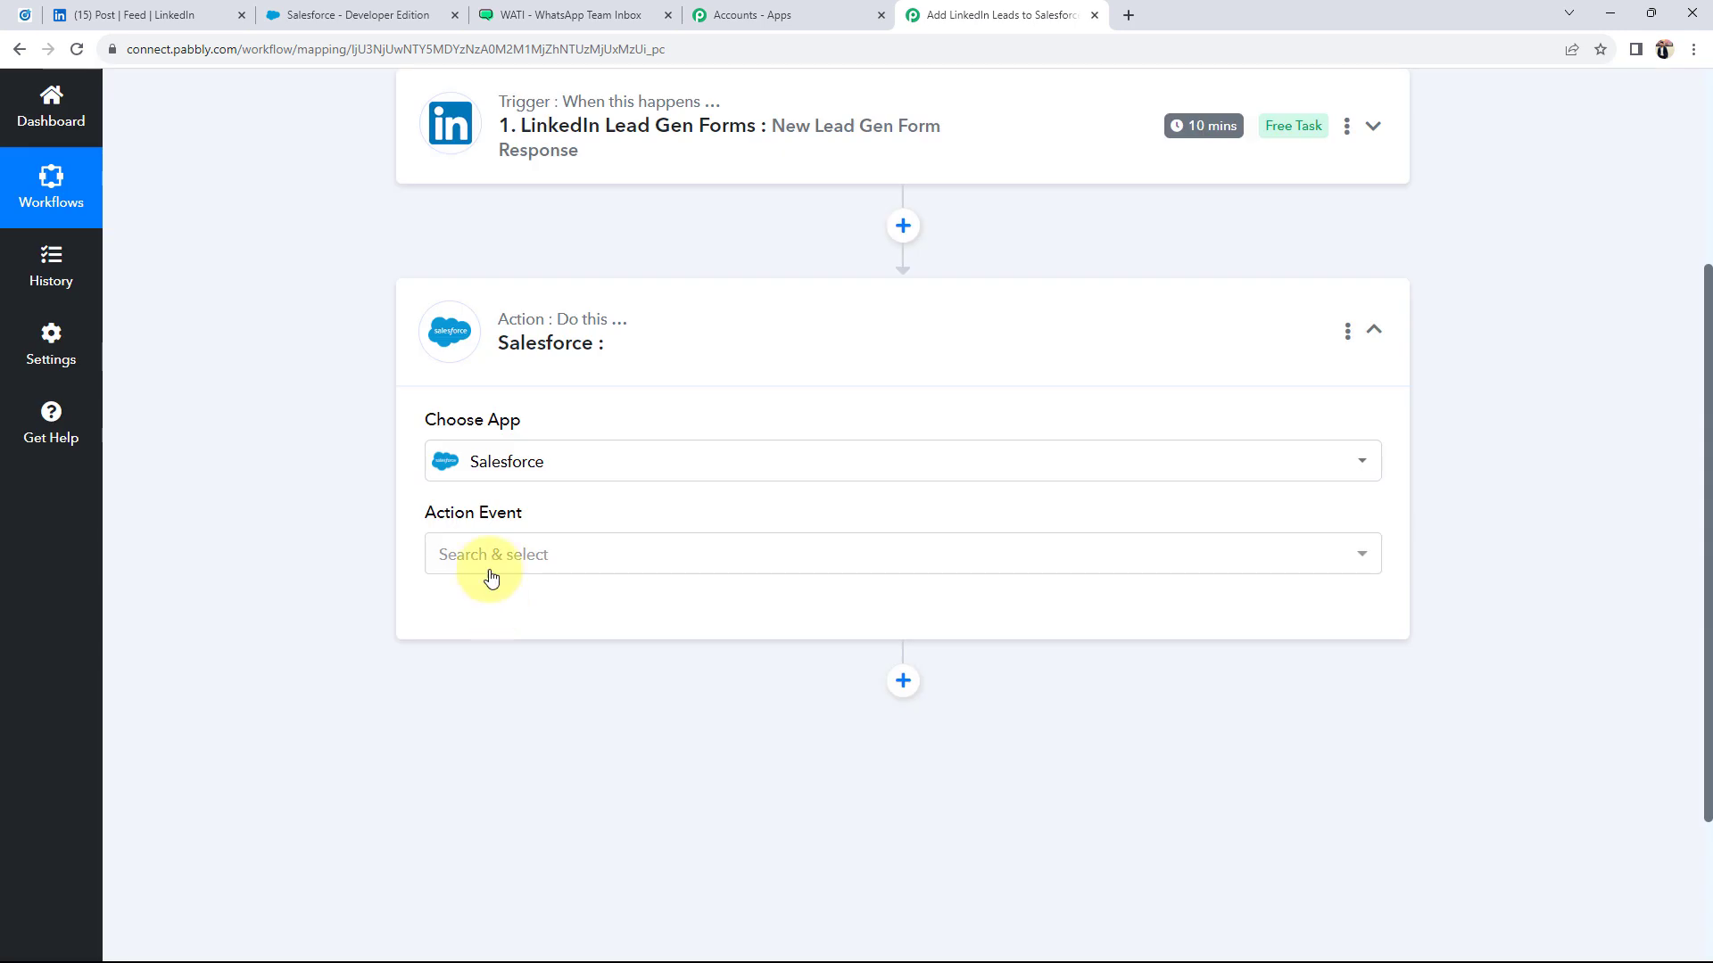
click(489, 576)
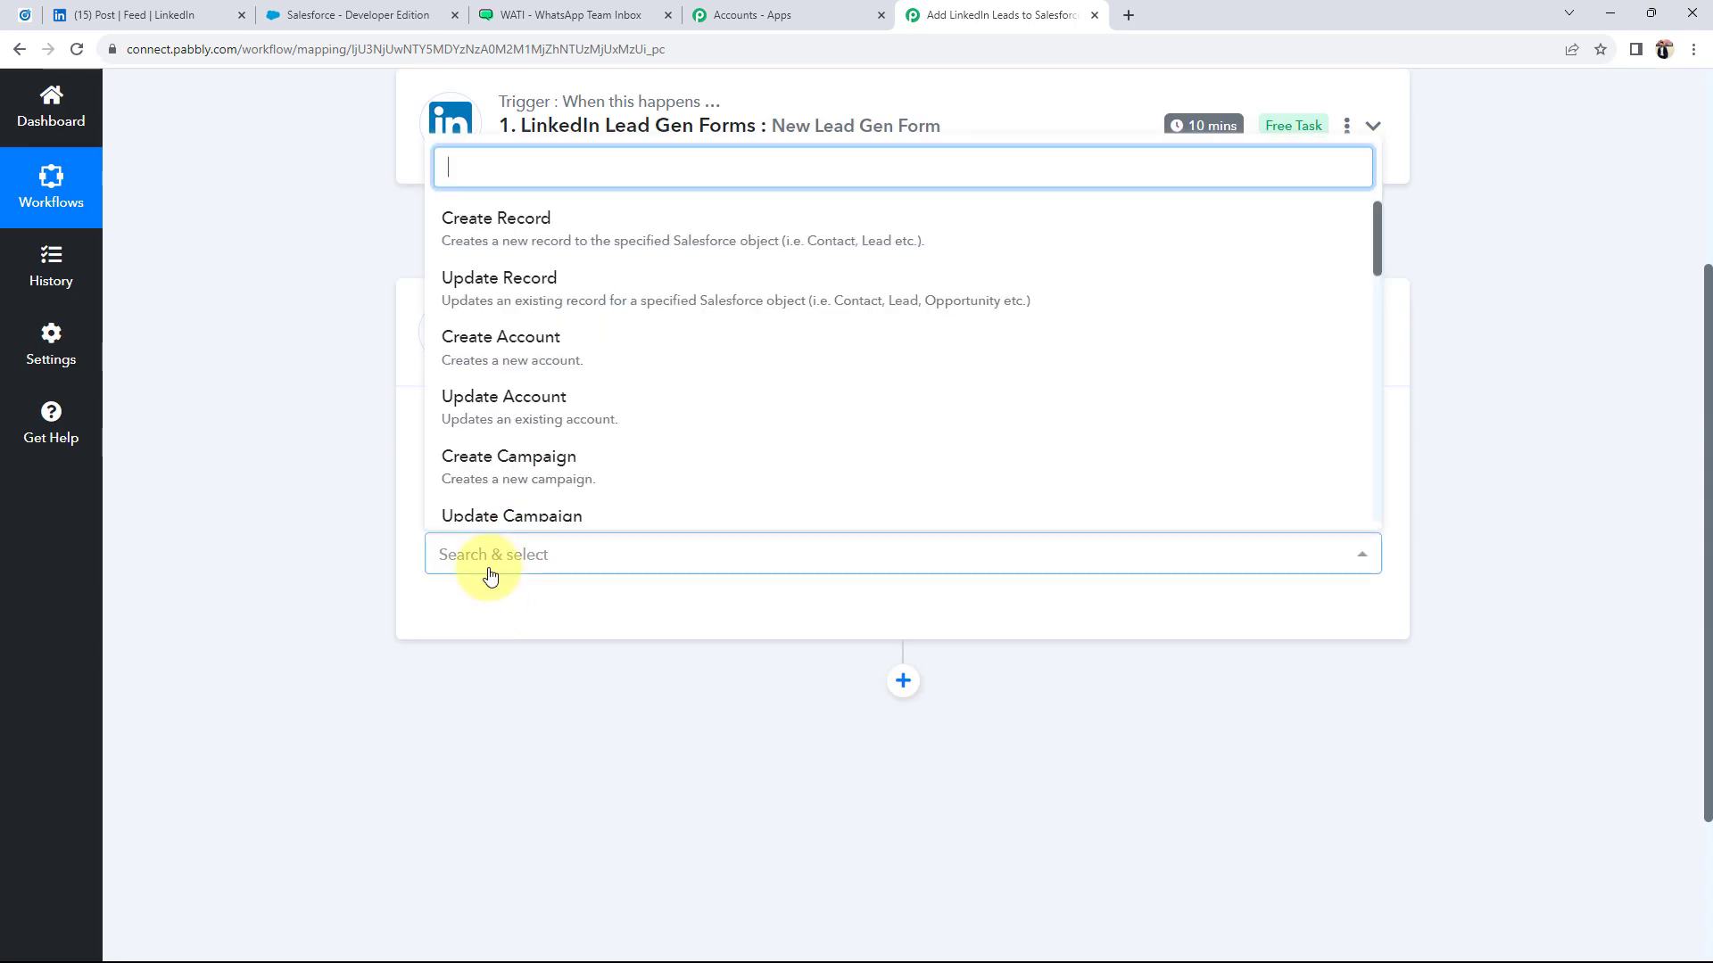
scroll(488, 348, down, 2)
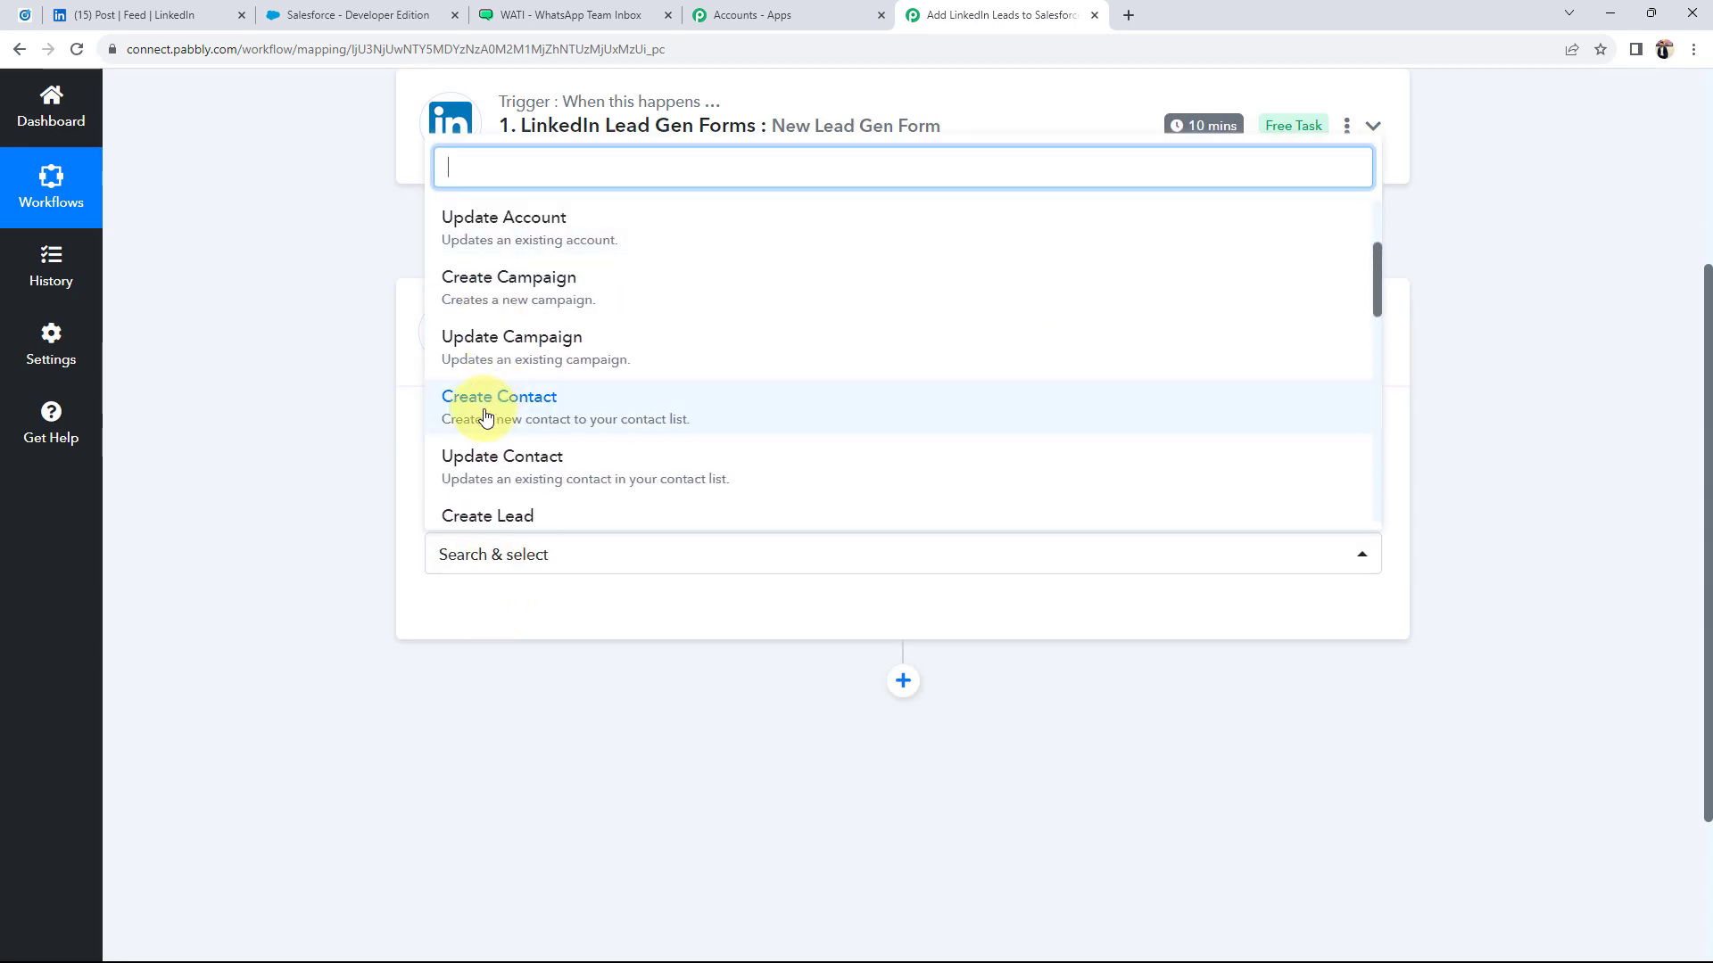
click(485, 416)
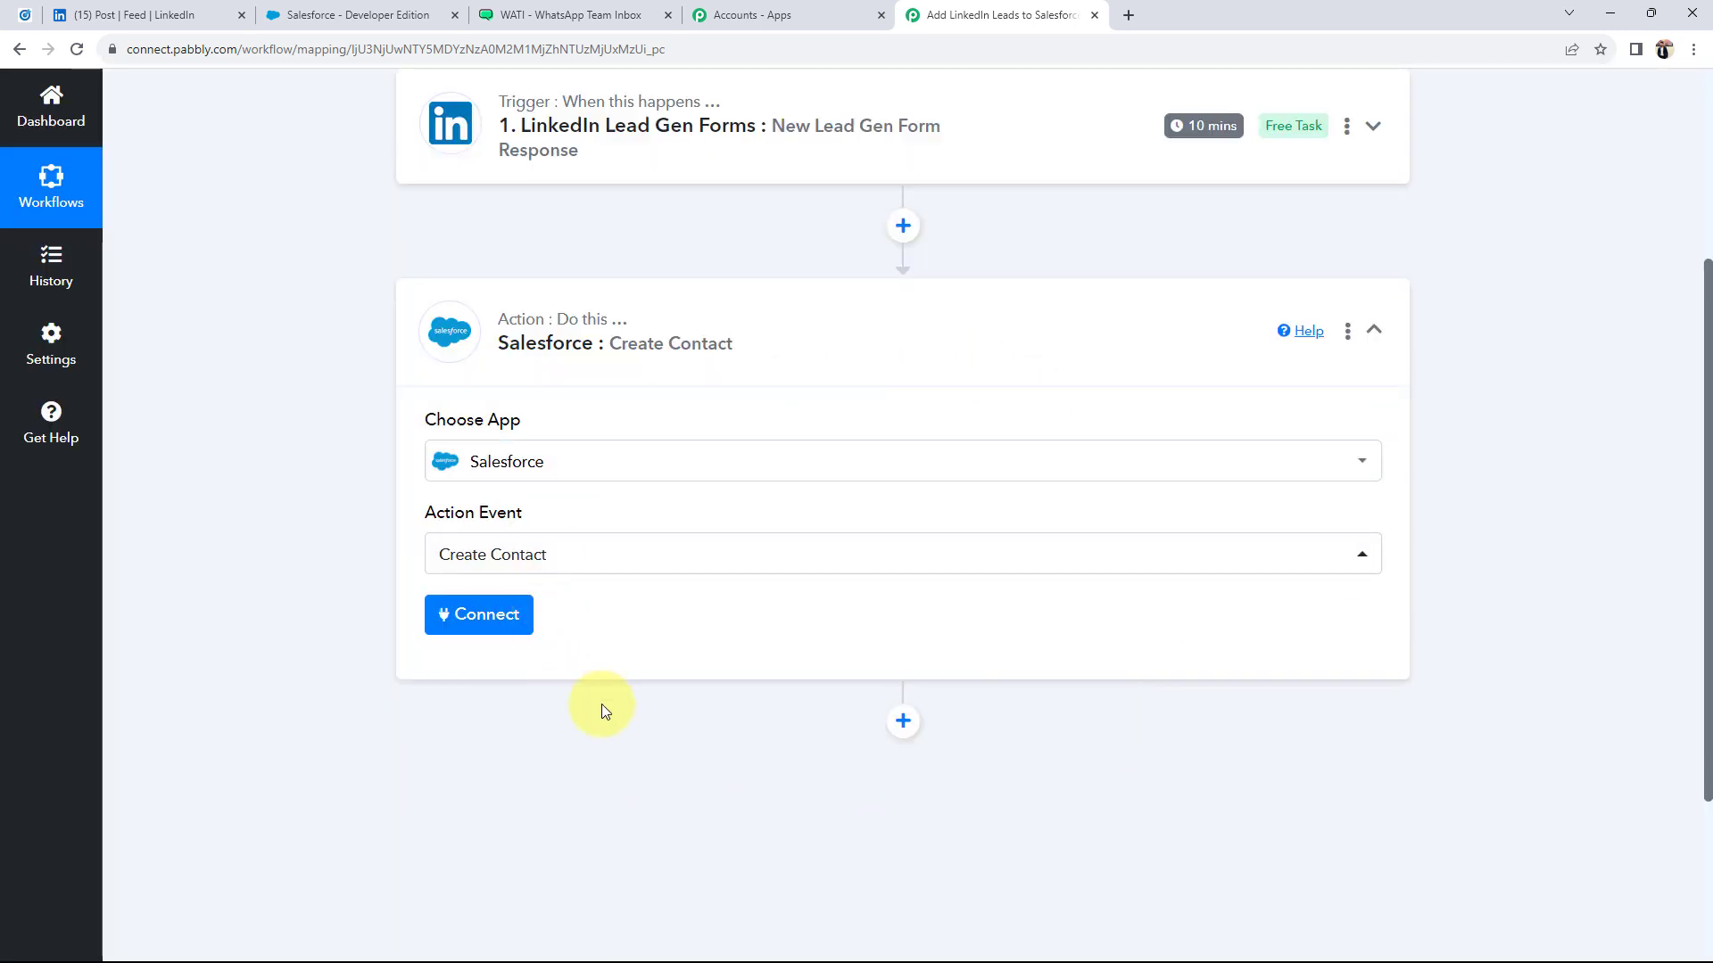
Add another action after Salesforce that uses WATI with the Send Template Message event
click(903, 721)
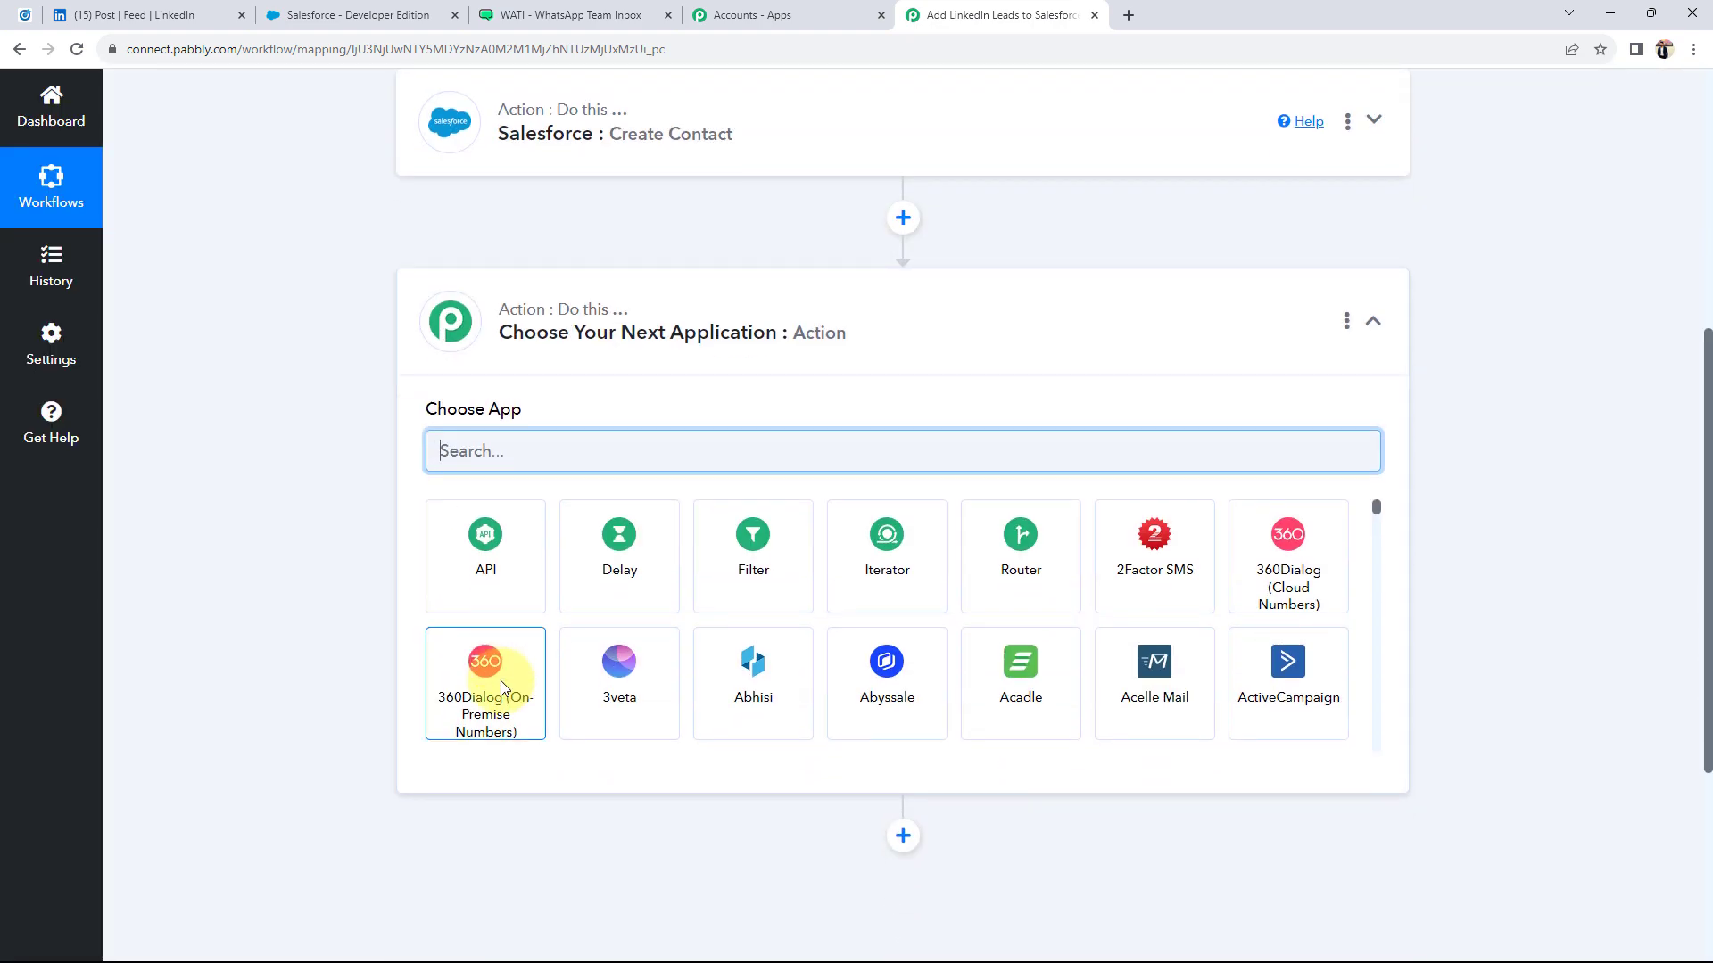
text(wat)
click(486, 580)
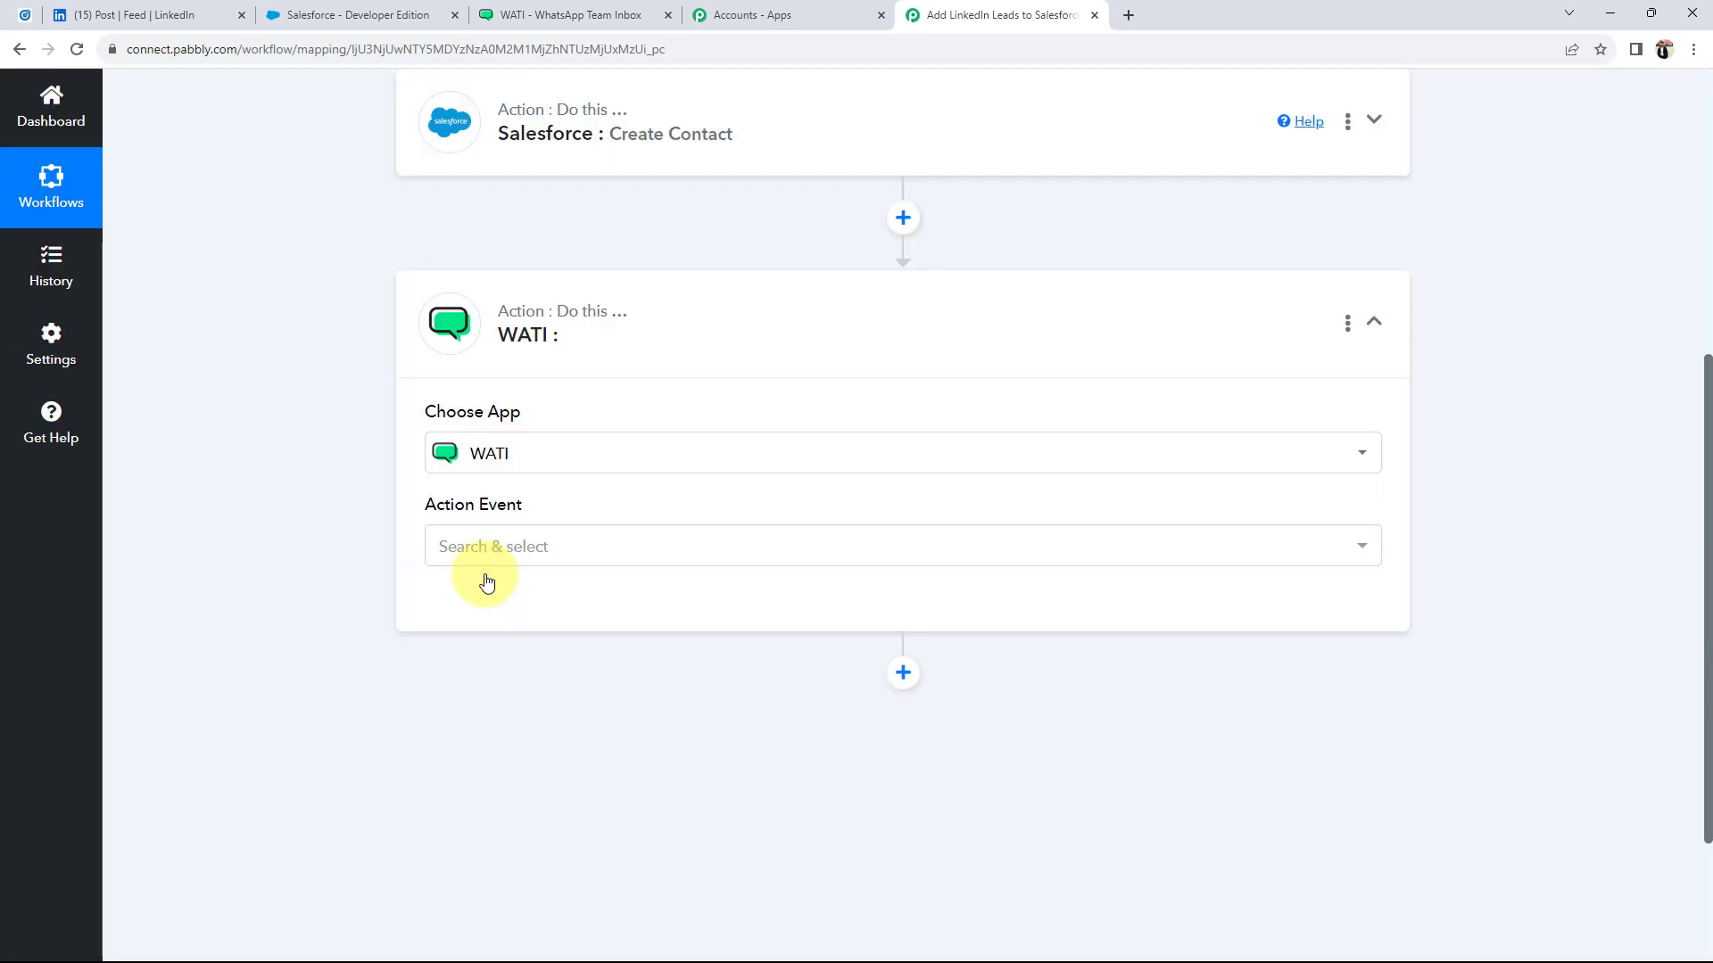
click(488, 553)
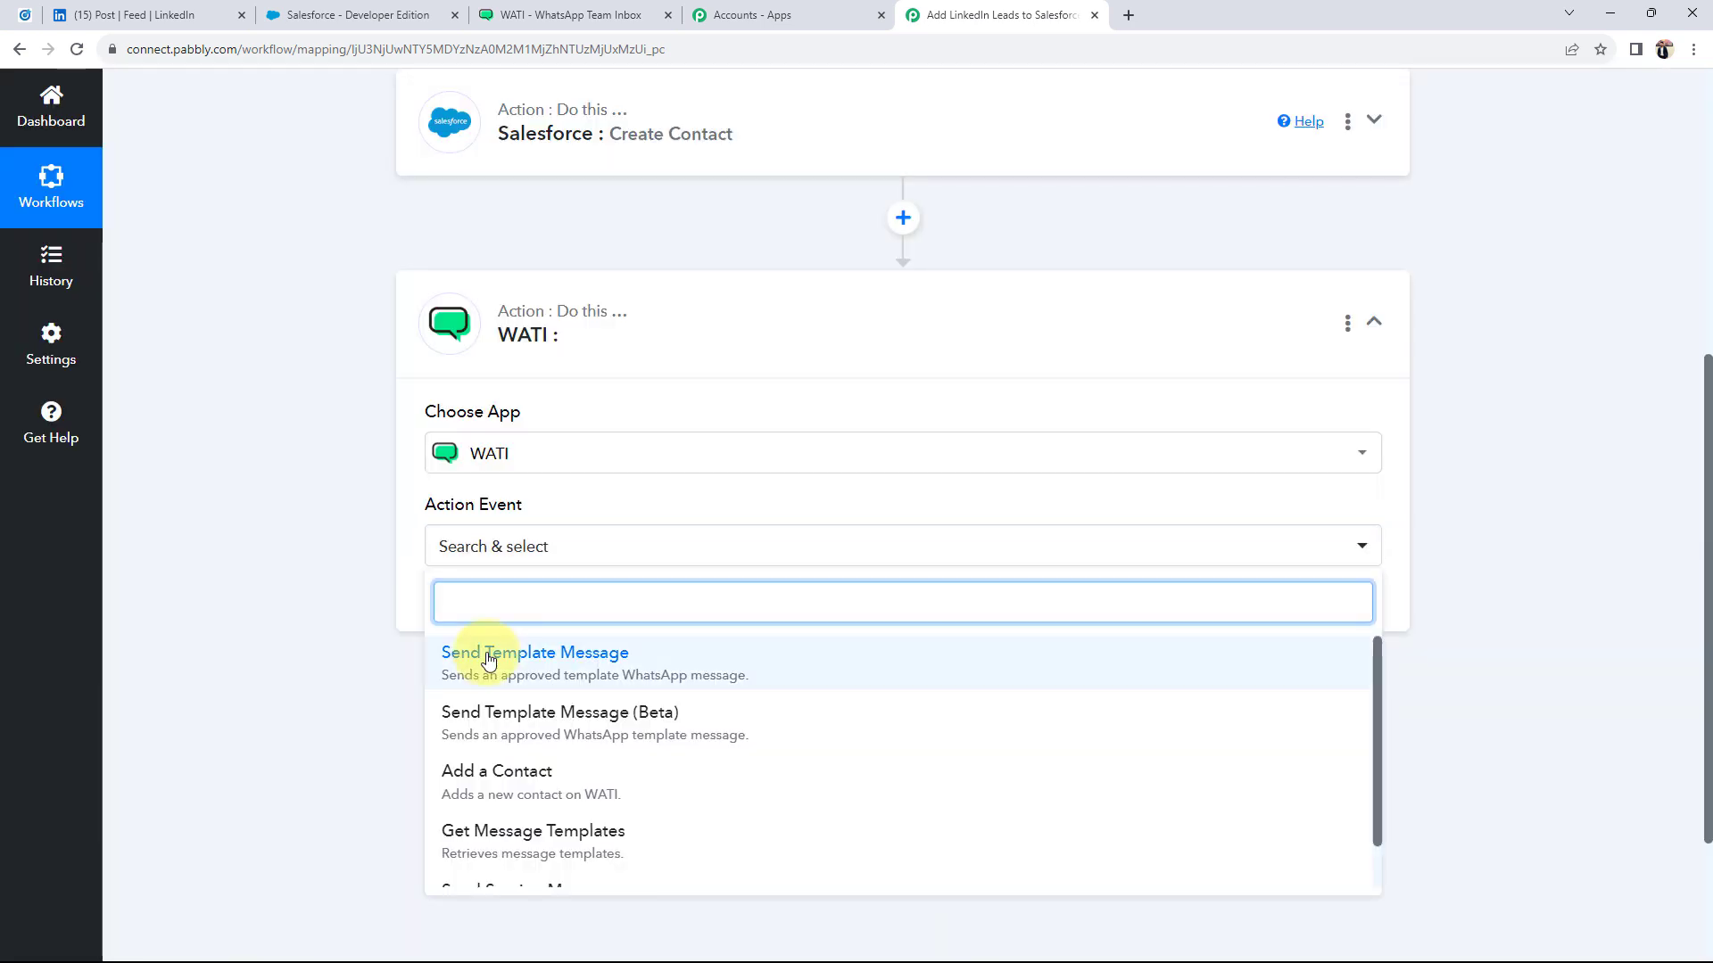
click(459, 649)
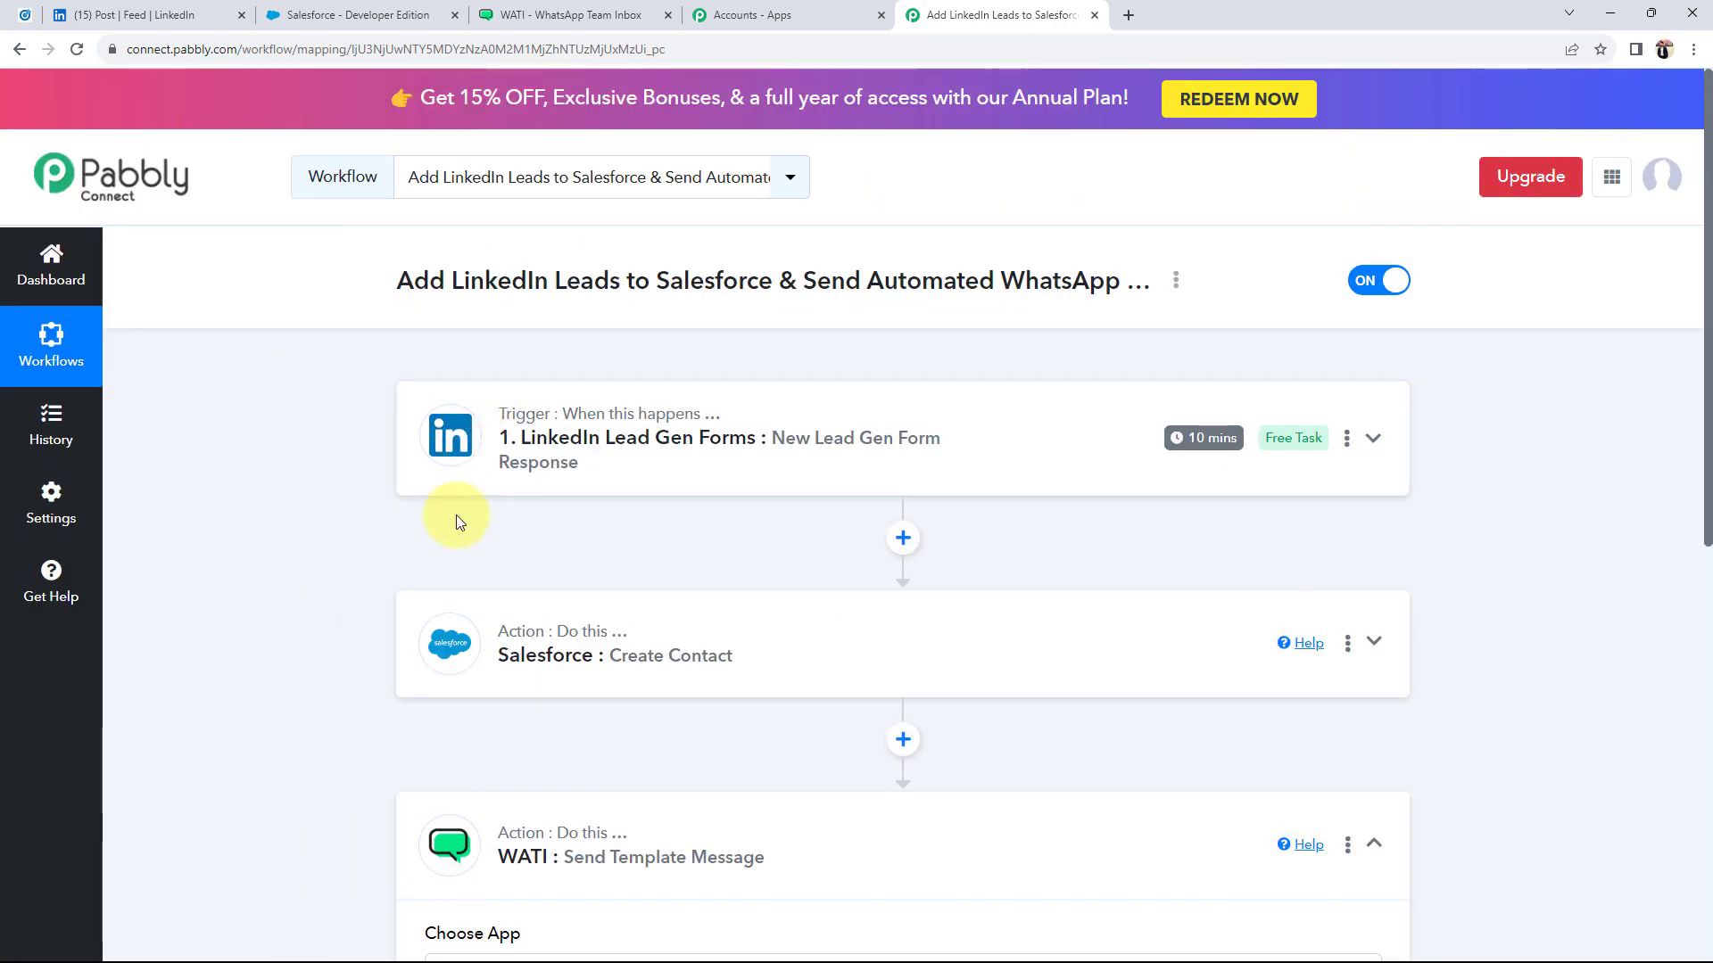
scroll(451, 535, down, 2)
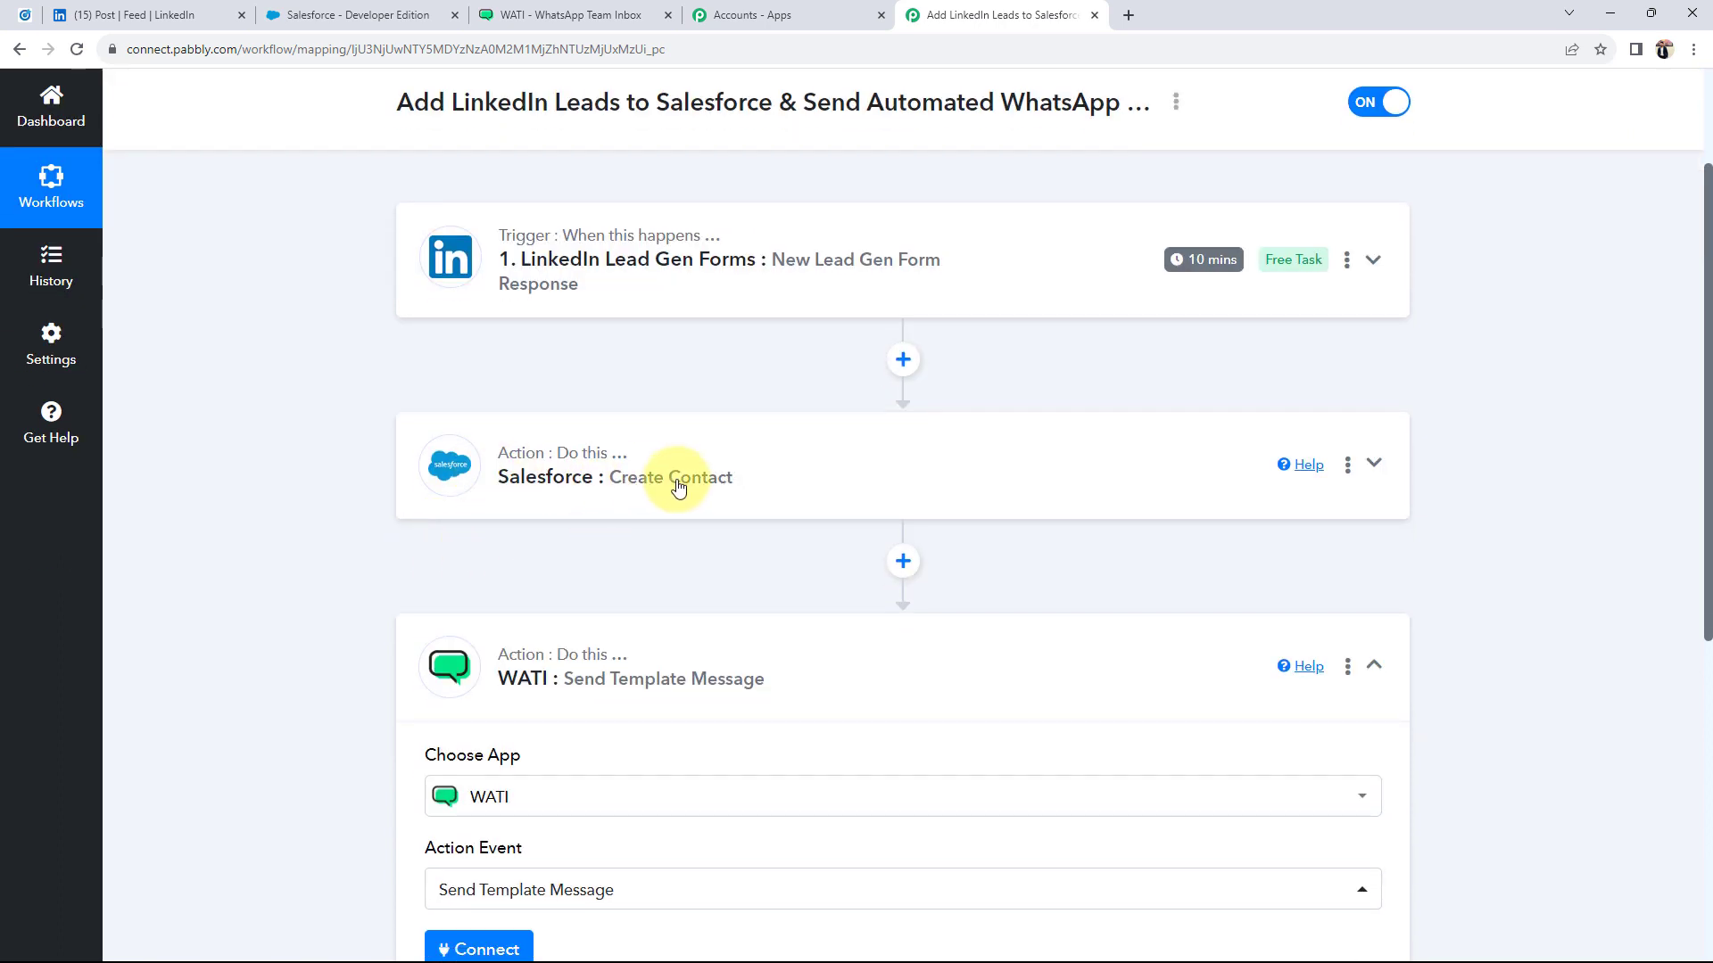
Collapse the WATI action and reopen the LinkedIn Lead Gen Forms trigger's settings
scroll(535, 573, down, 2)
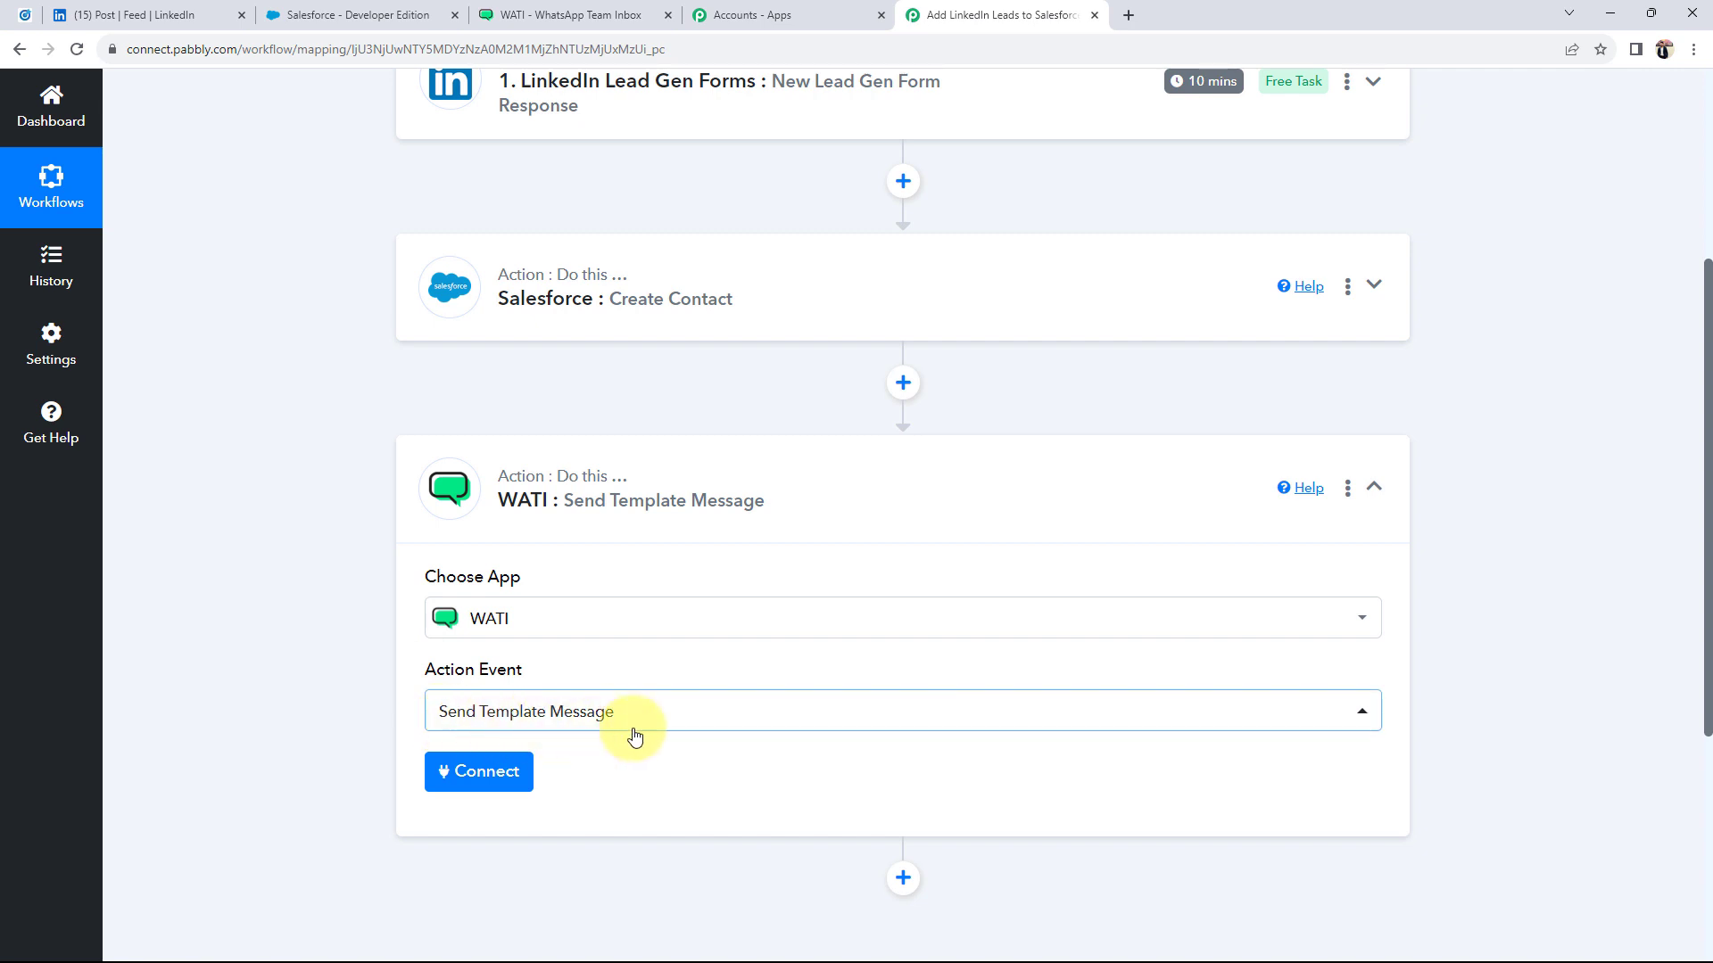
click(872, 482)
scroll(282, 576, up, 4)
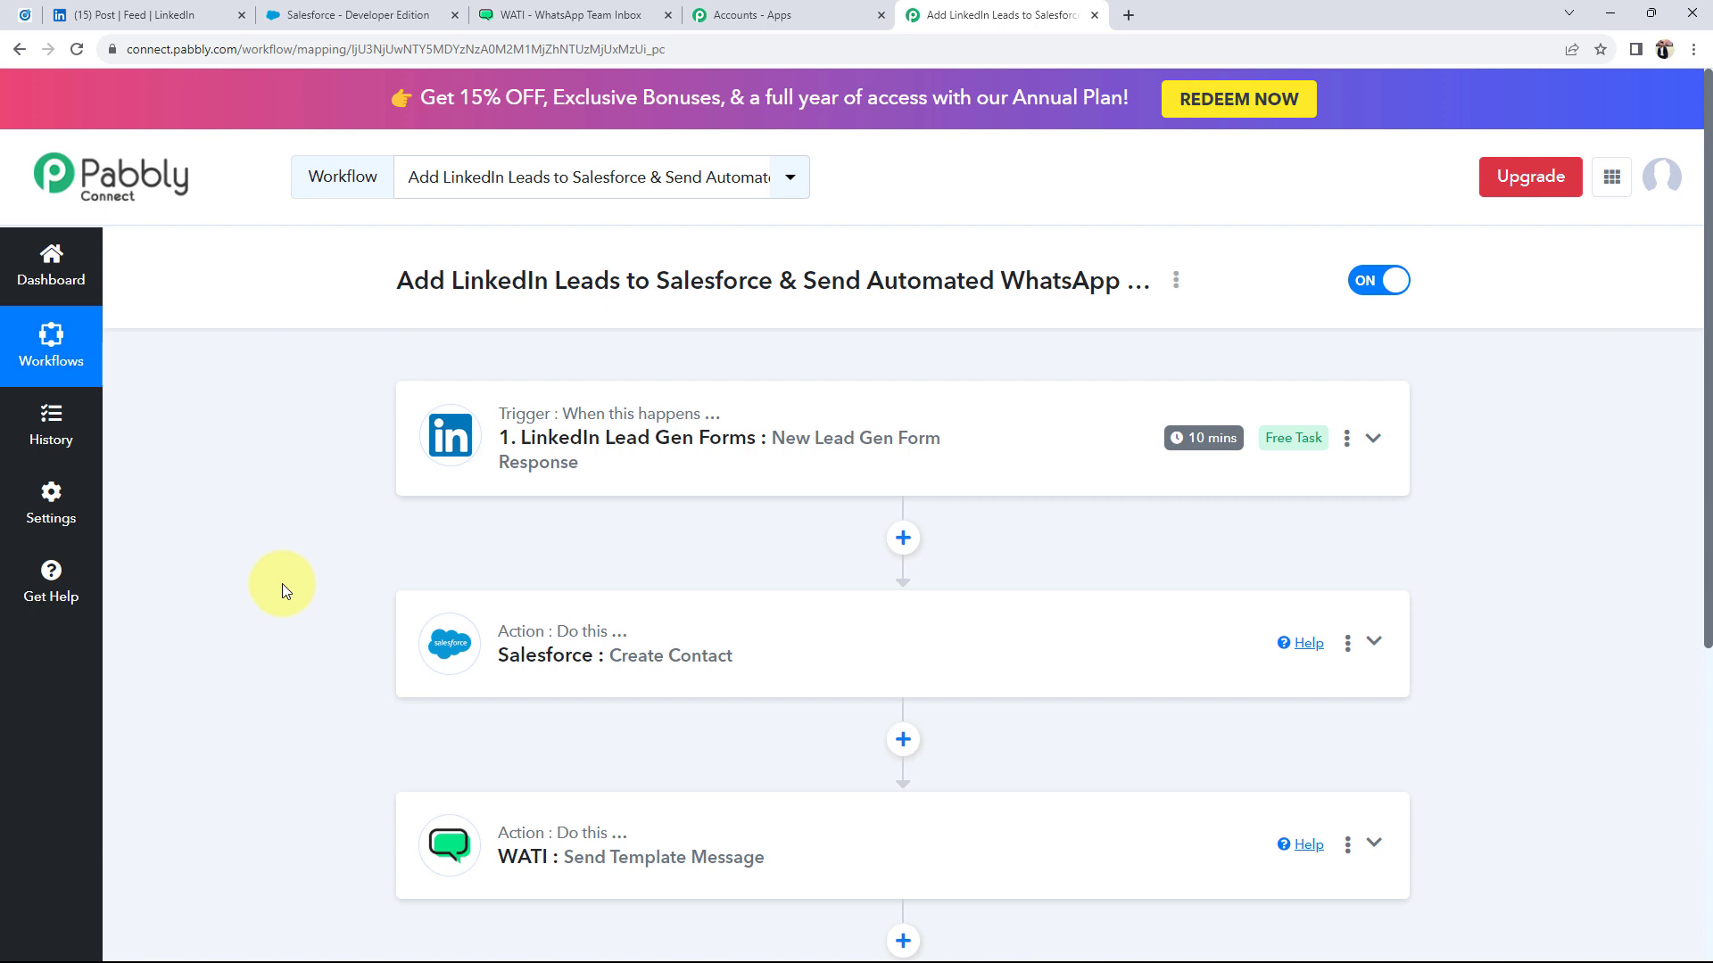
click(535, 449)
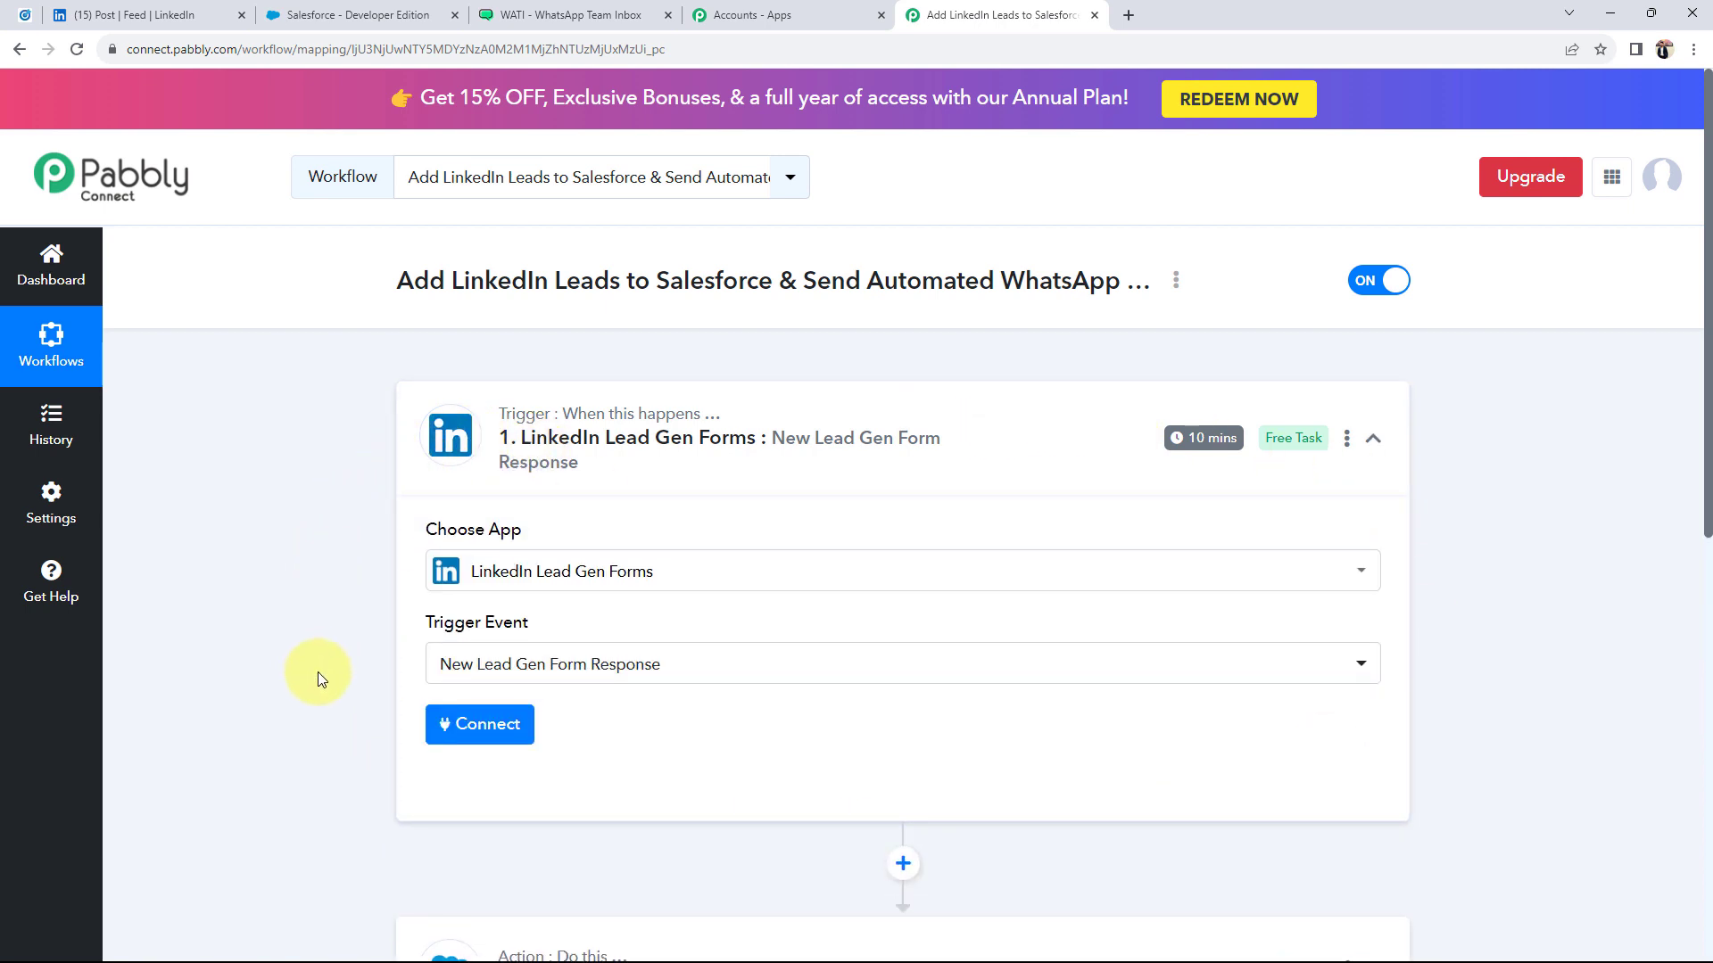
scroll(344, 575, down, 1)
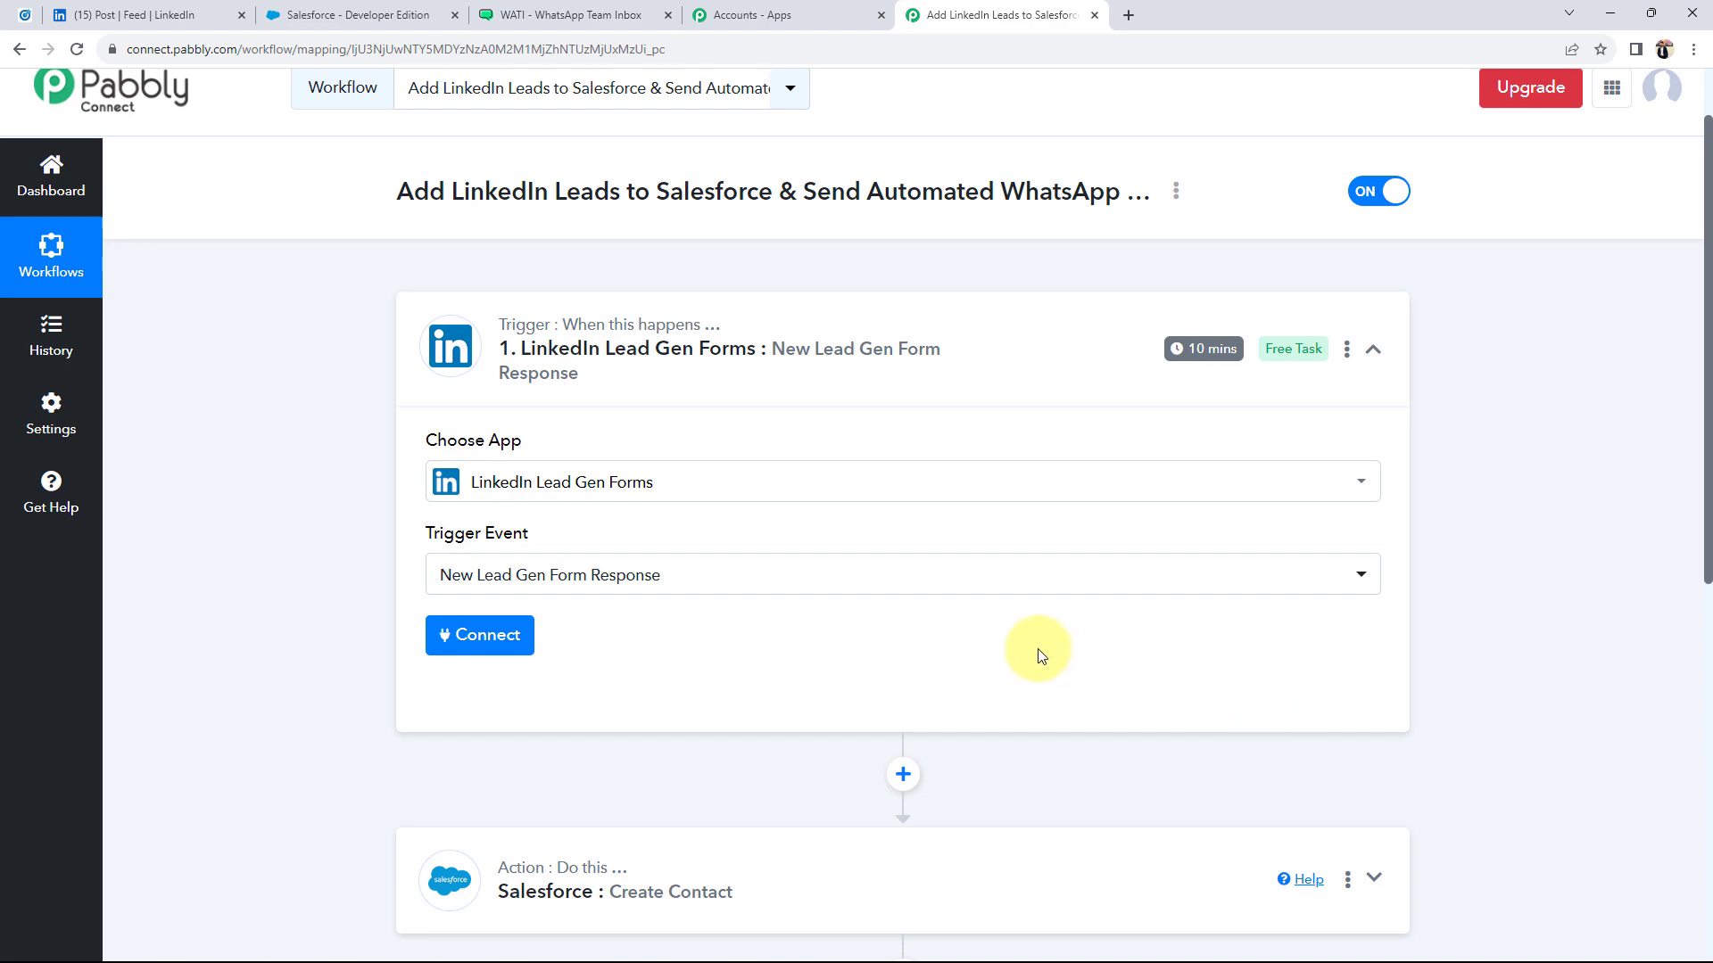
Add a new LinkedIn Lead Gen Forms connection to the trigger and authorize it by signing in with the saved LinkedIn credentials
click(480, 634)
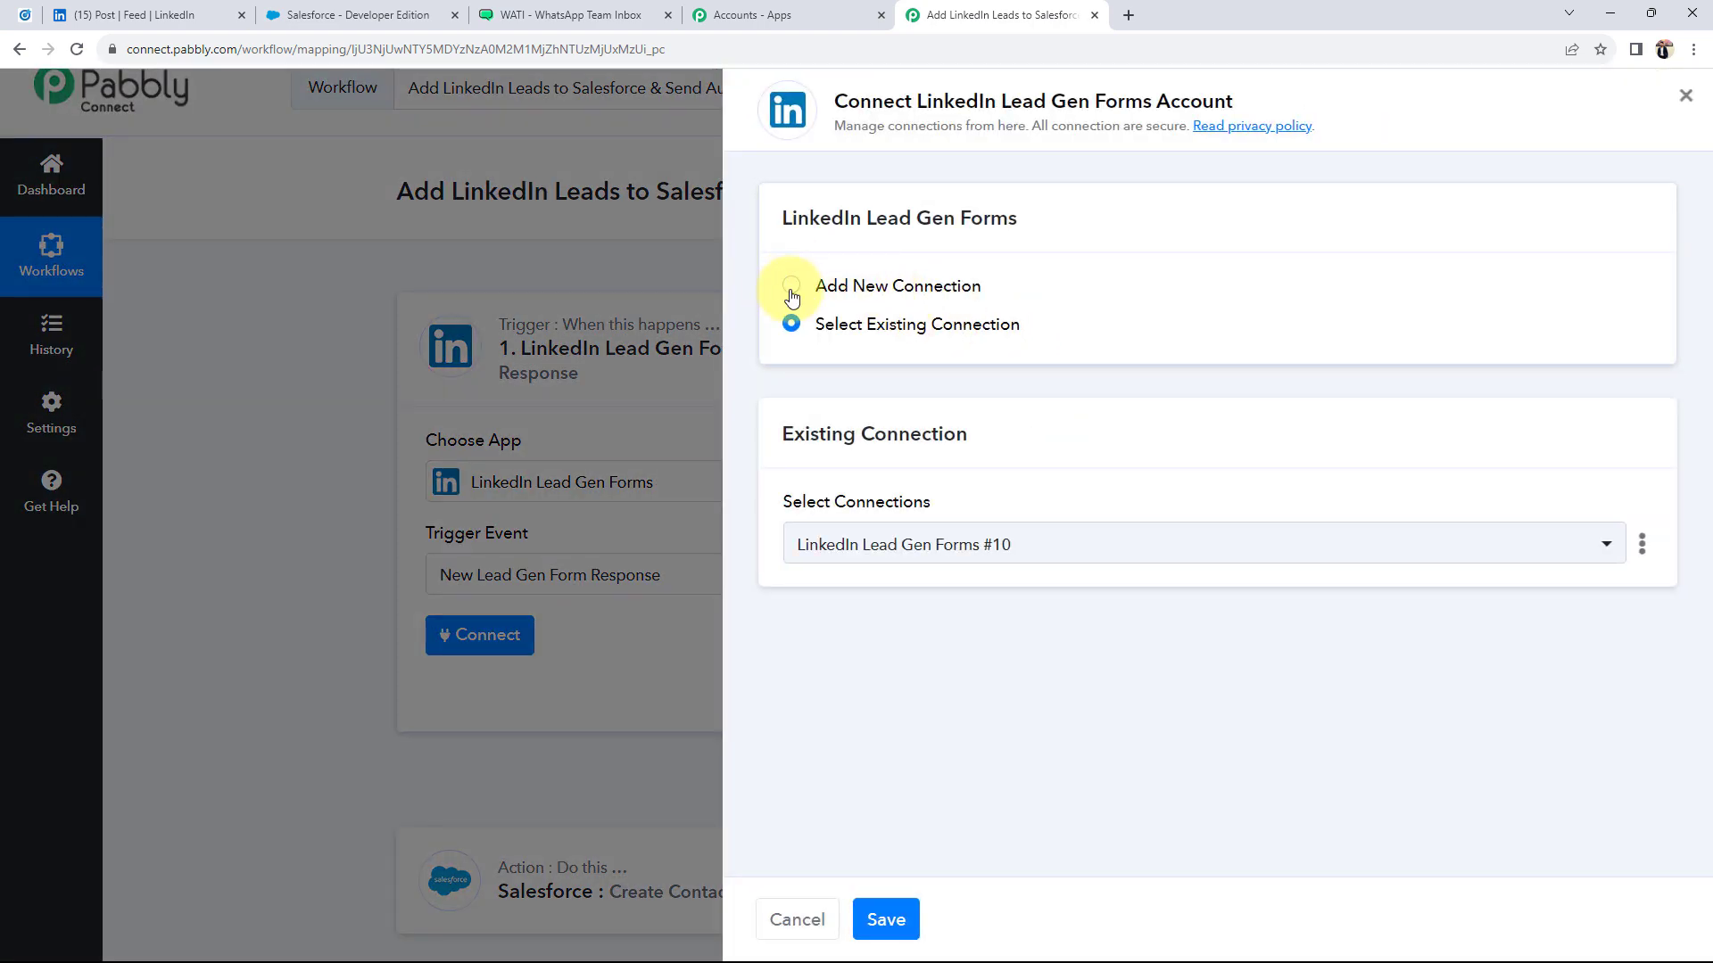
click(792, 295)
click(852, 531)
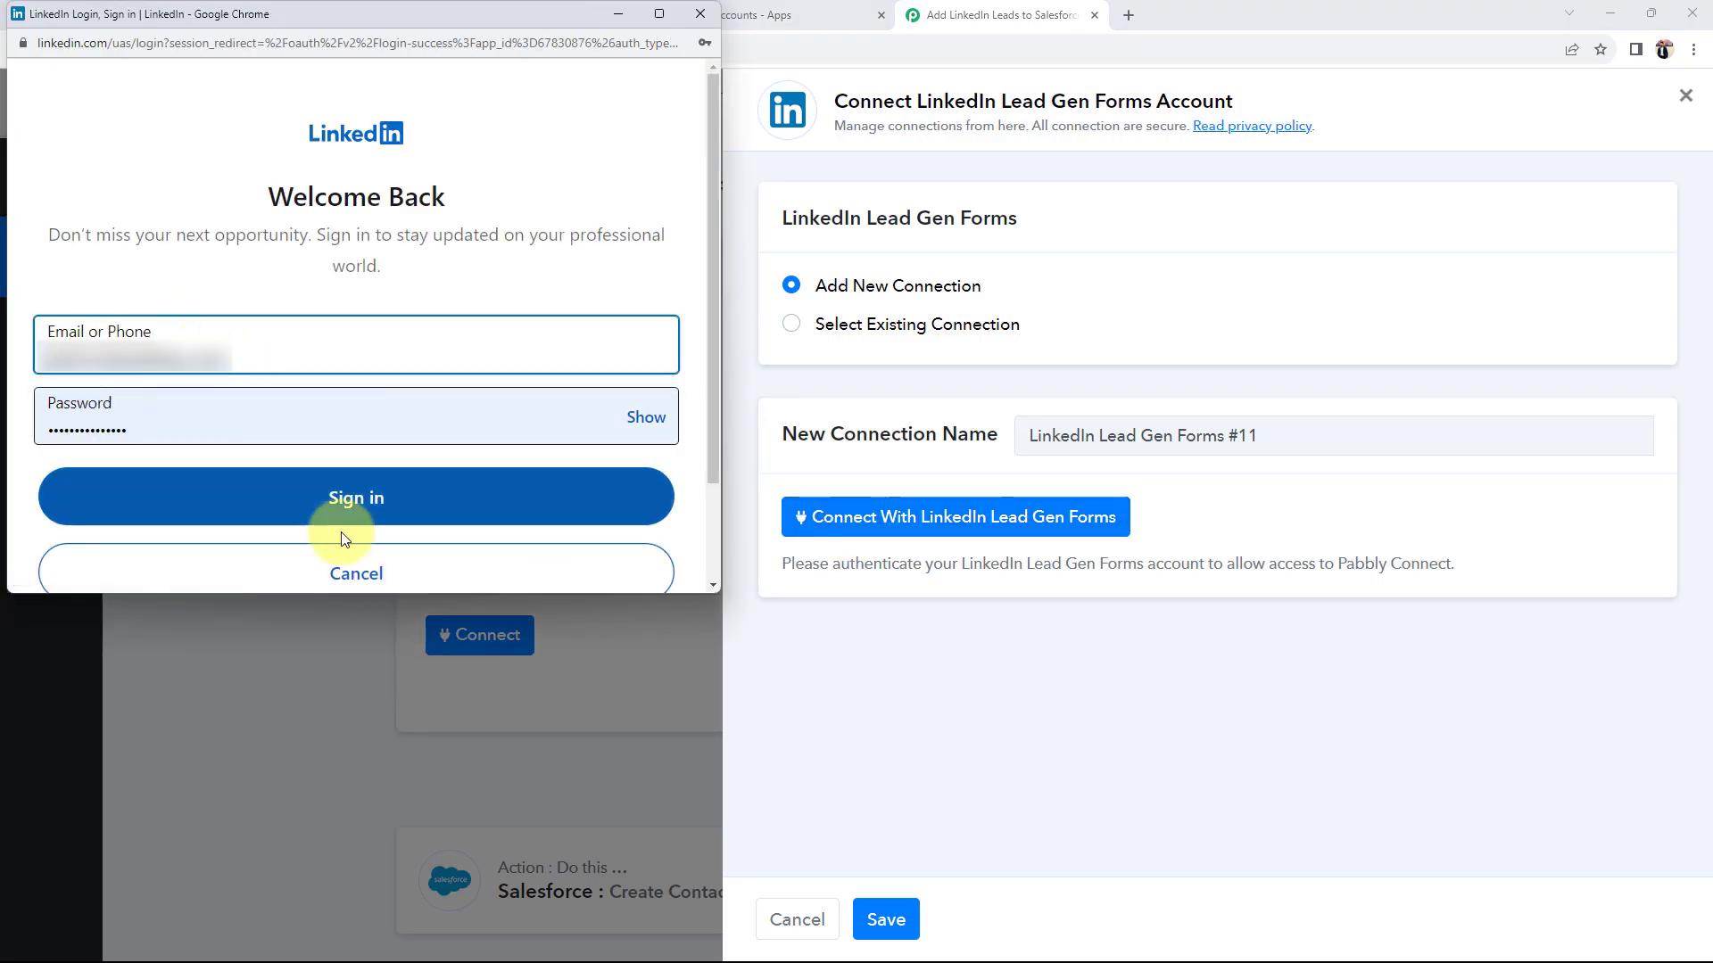
click(361, 497)
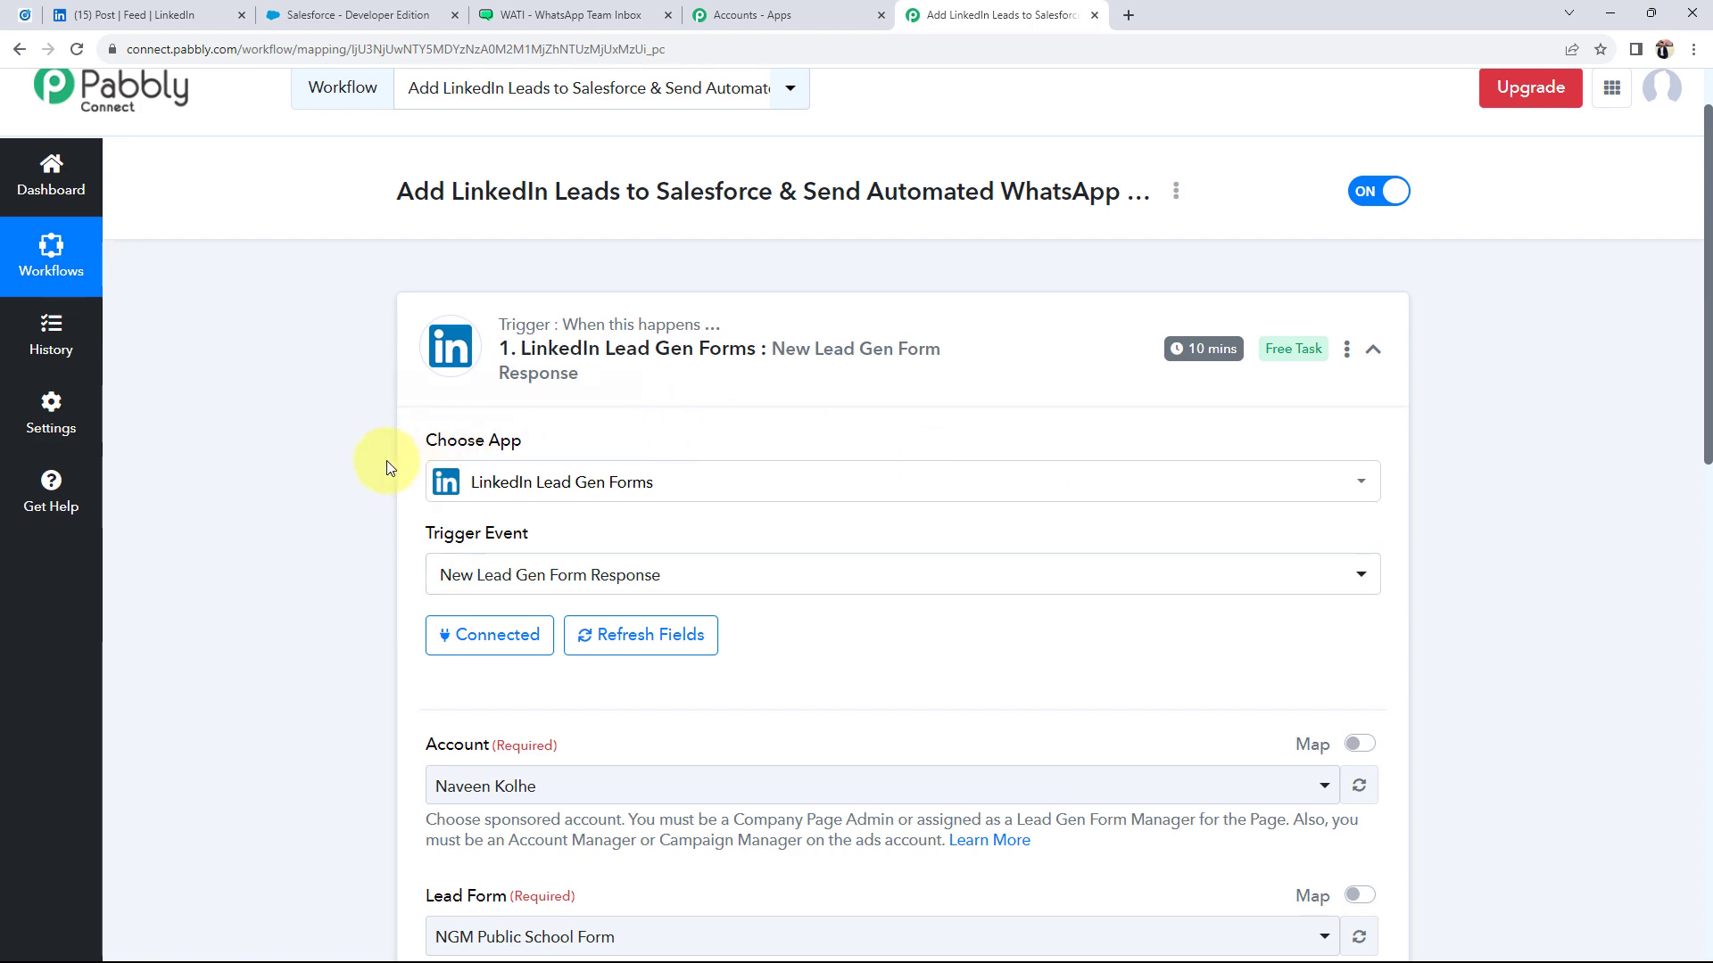
Select the personally named sponsored account for the trigger and set its lead form to Sample LeadGen Form
scroll(312, 540, down, 2)
scroll(312, 541, down, 2)
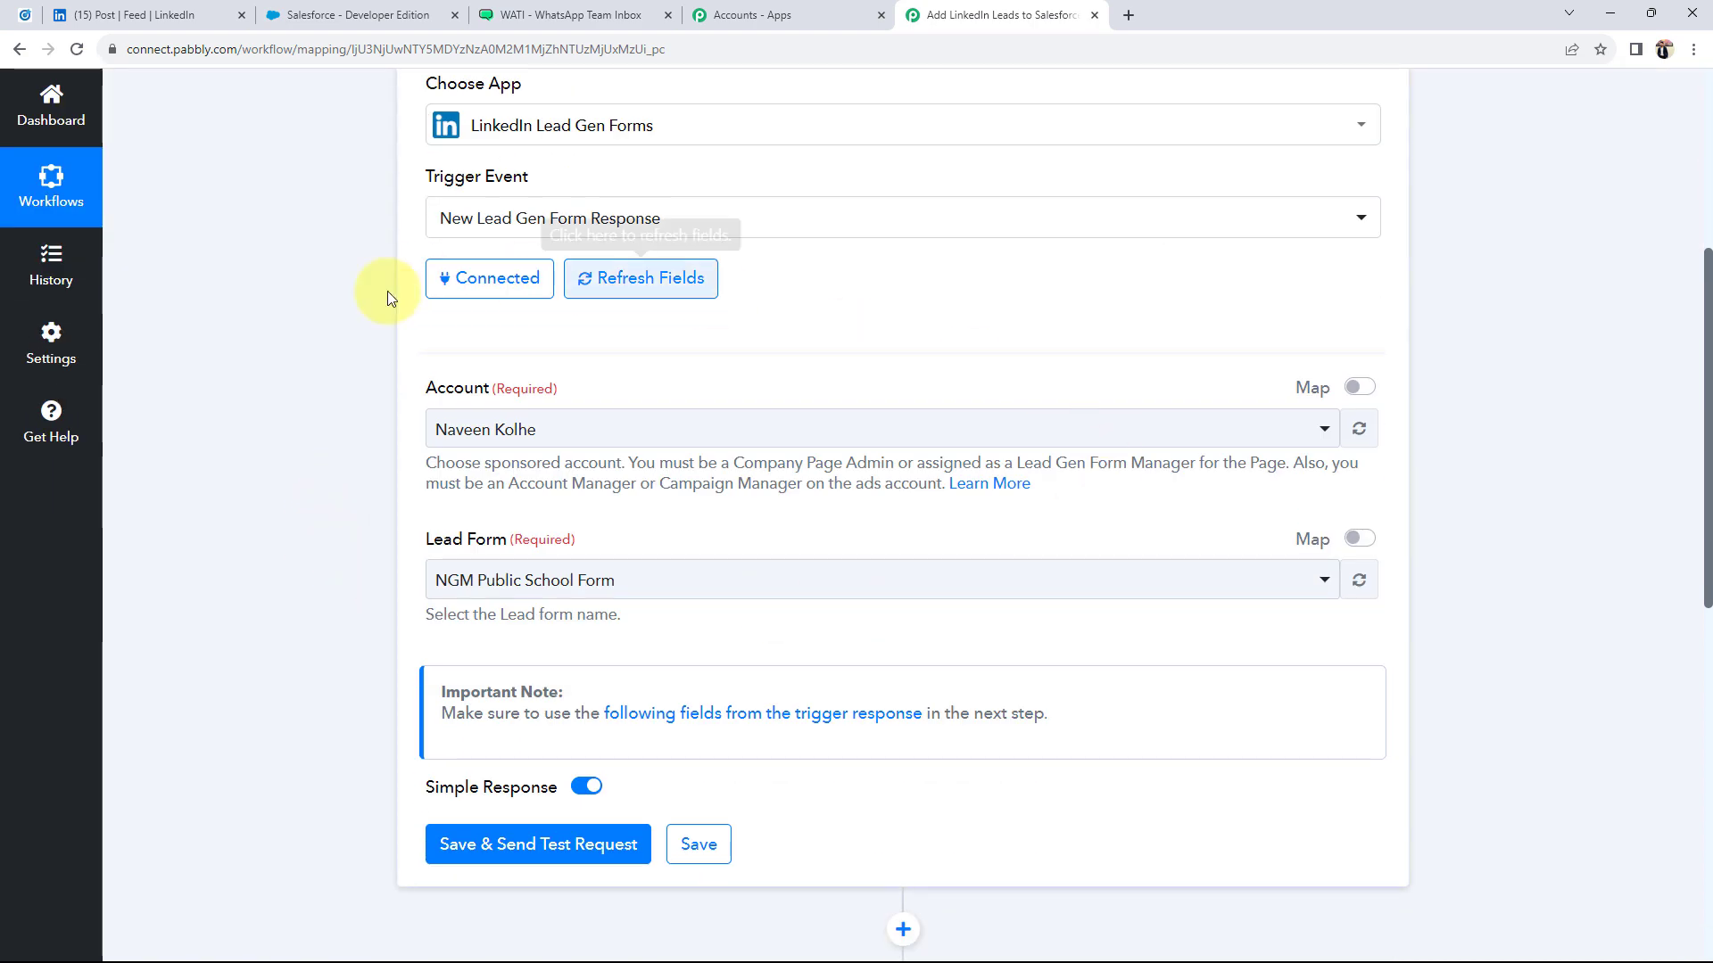
click(474, 431)
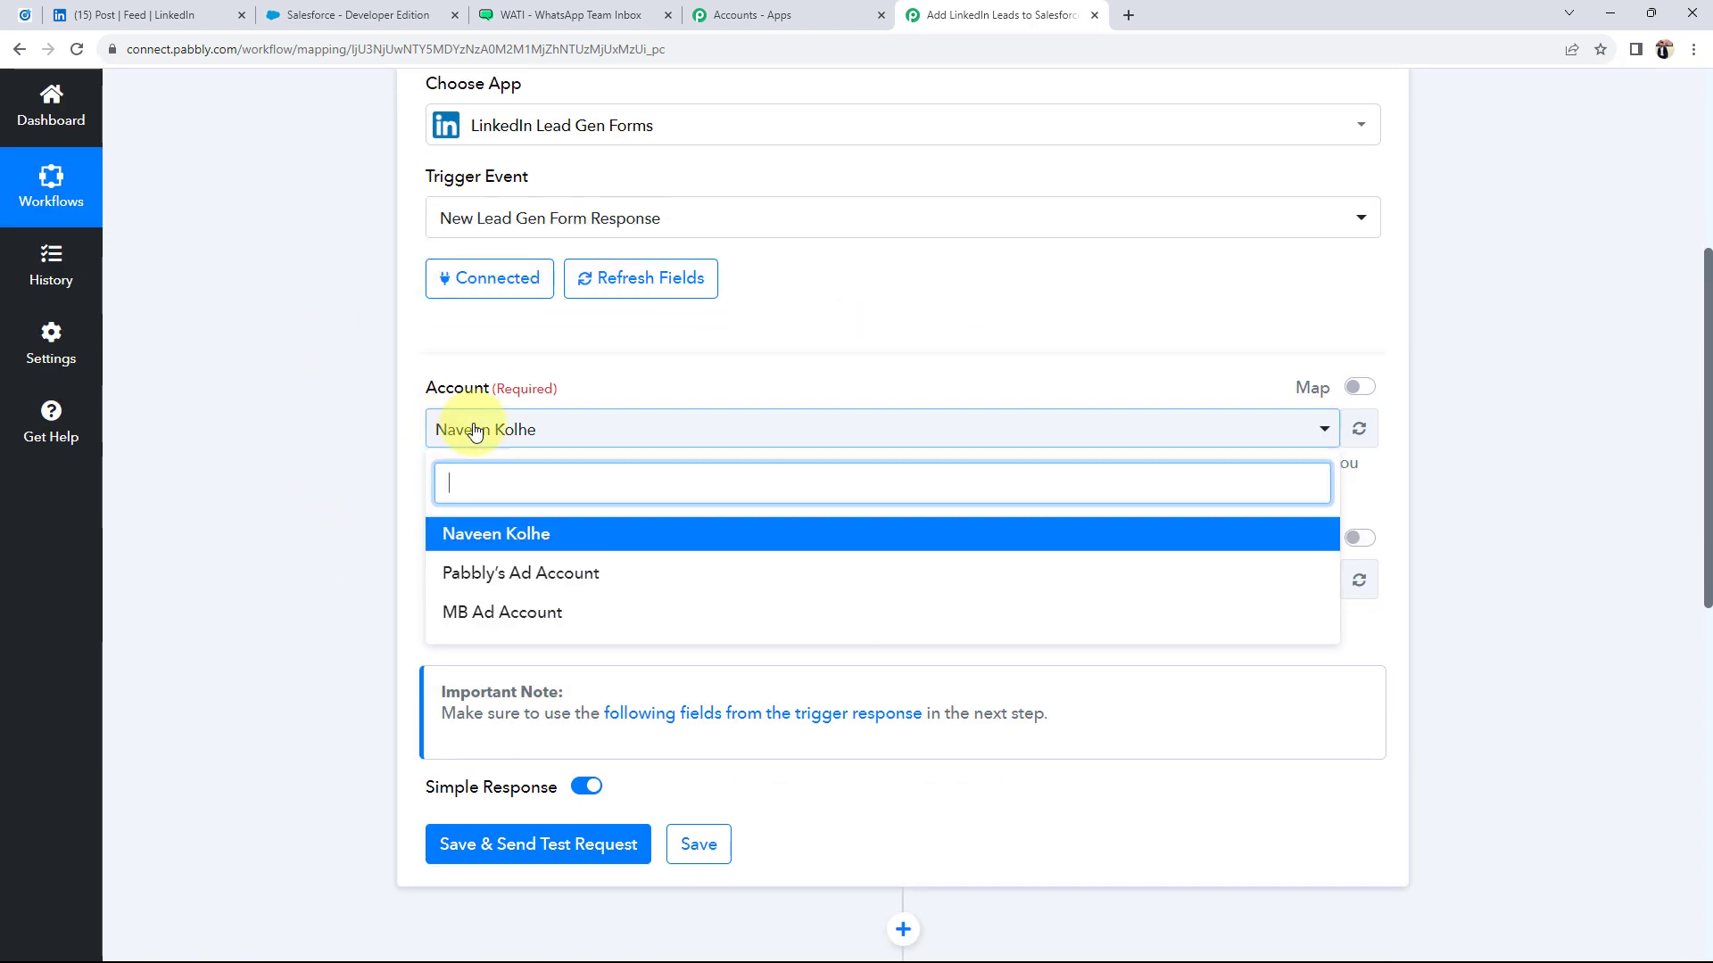
click(480, 531)
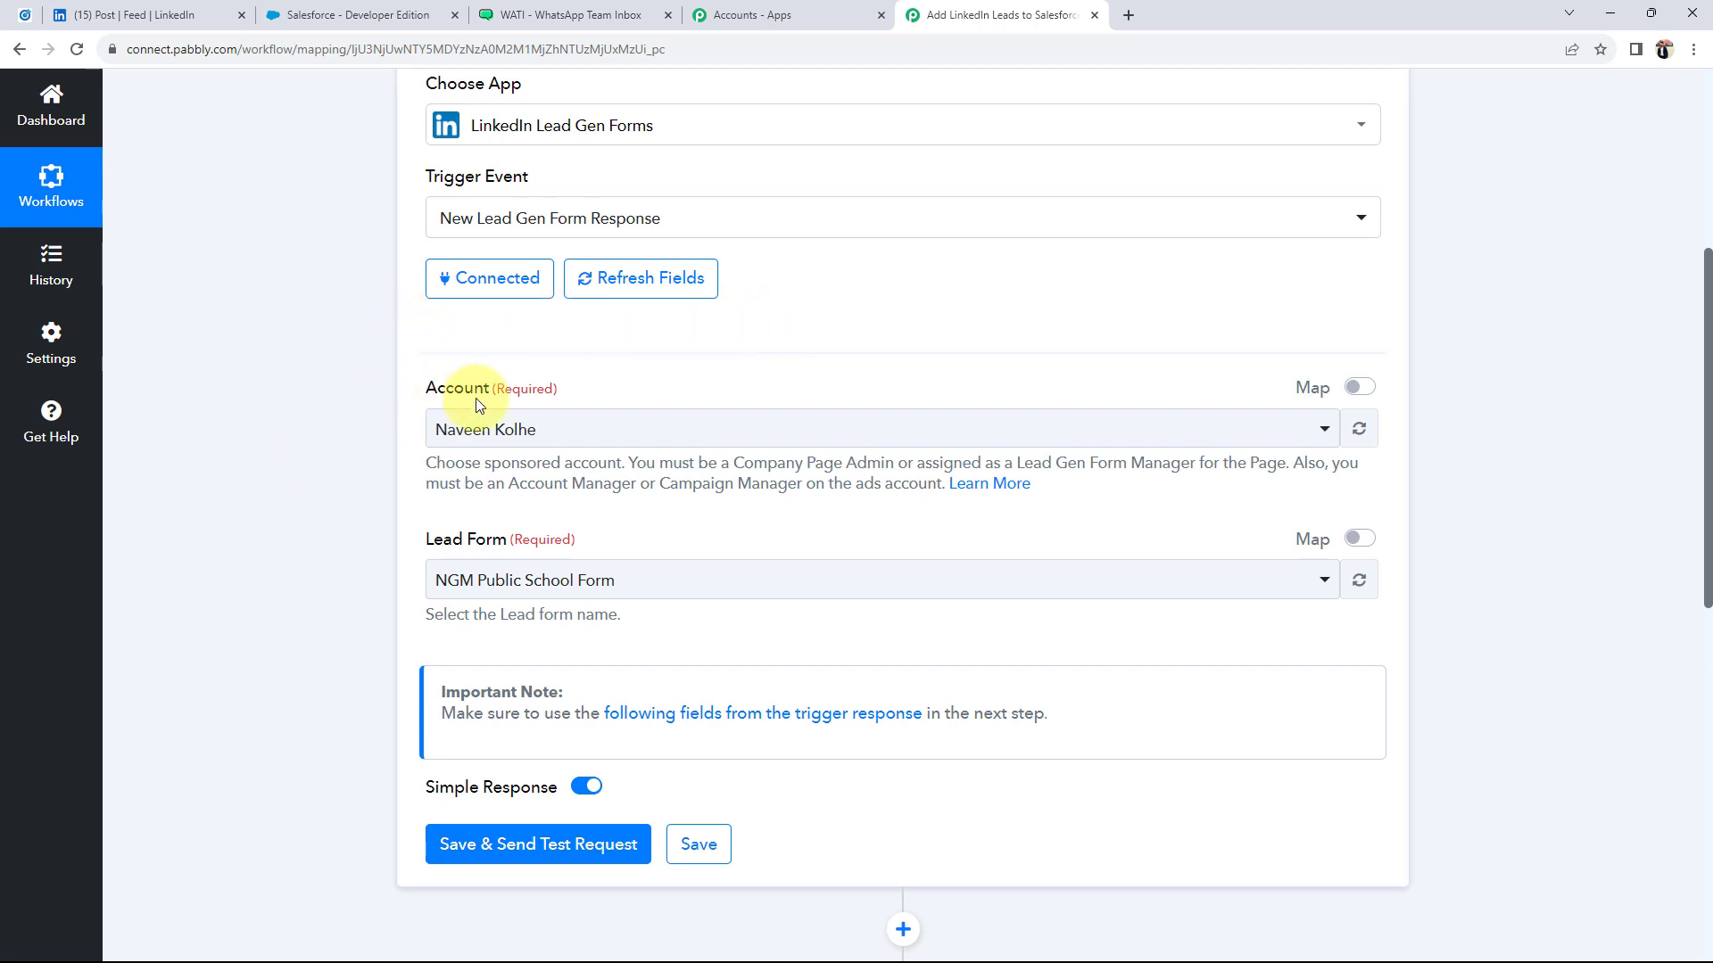
click(441, 572)
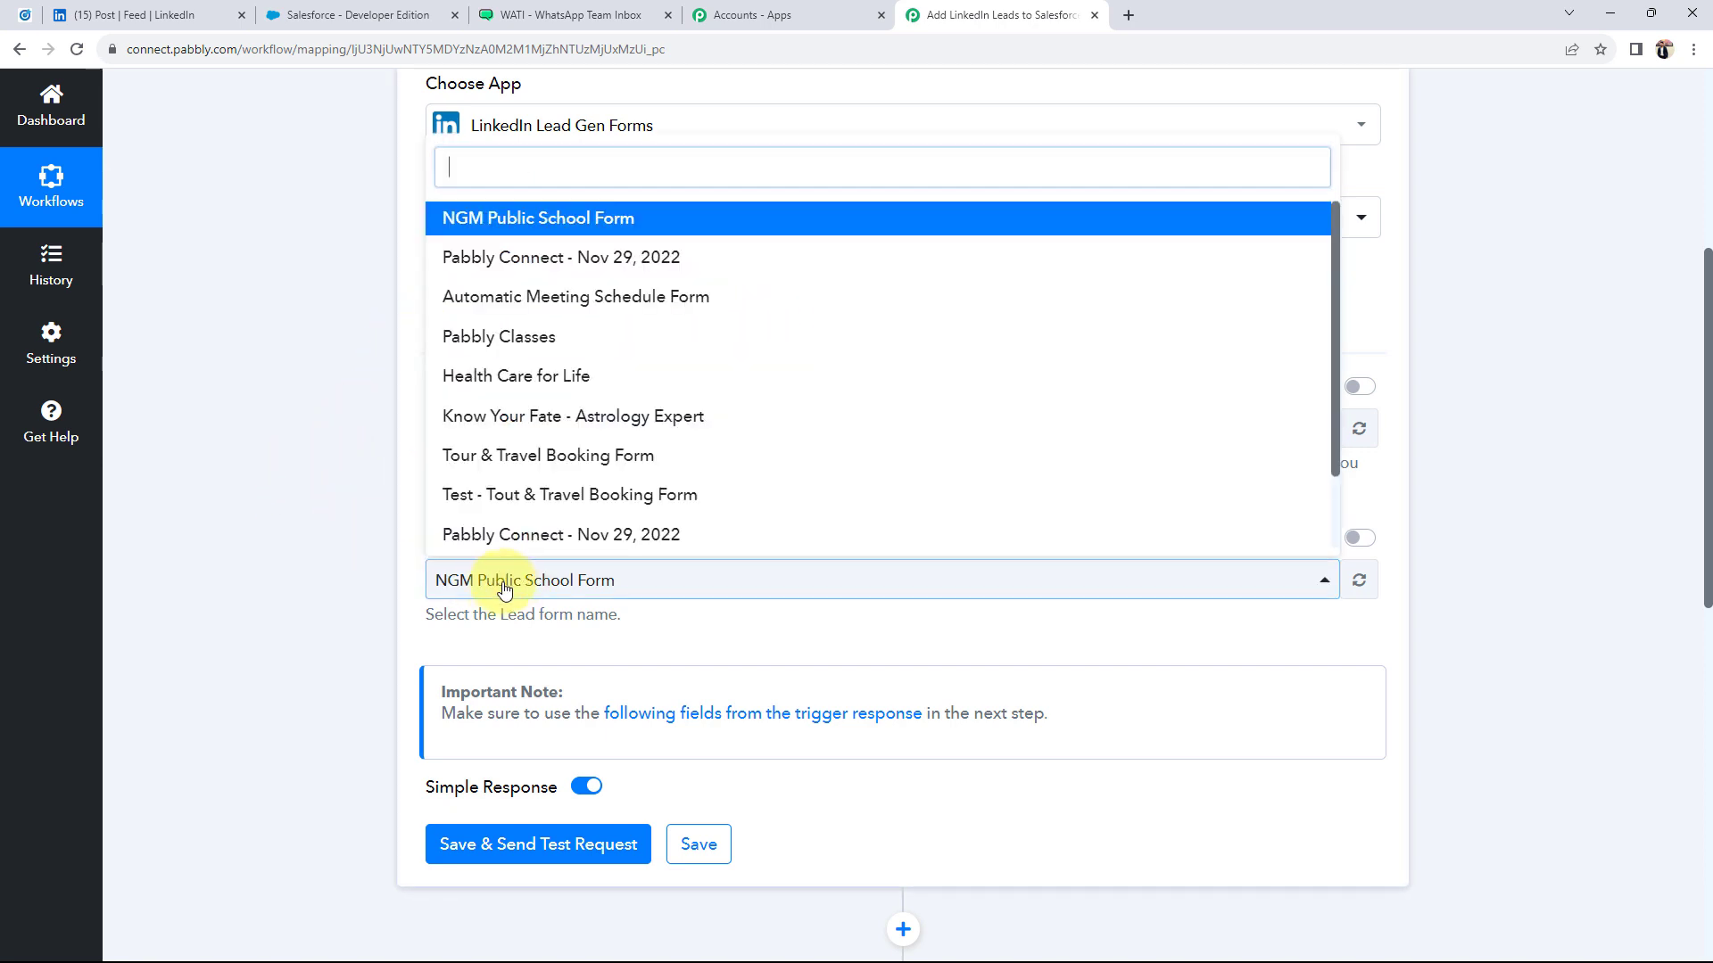
scroll(607, 285, down, 2)
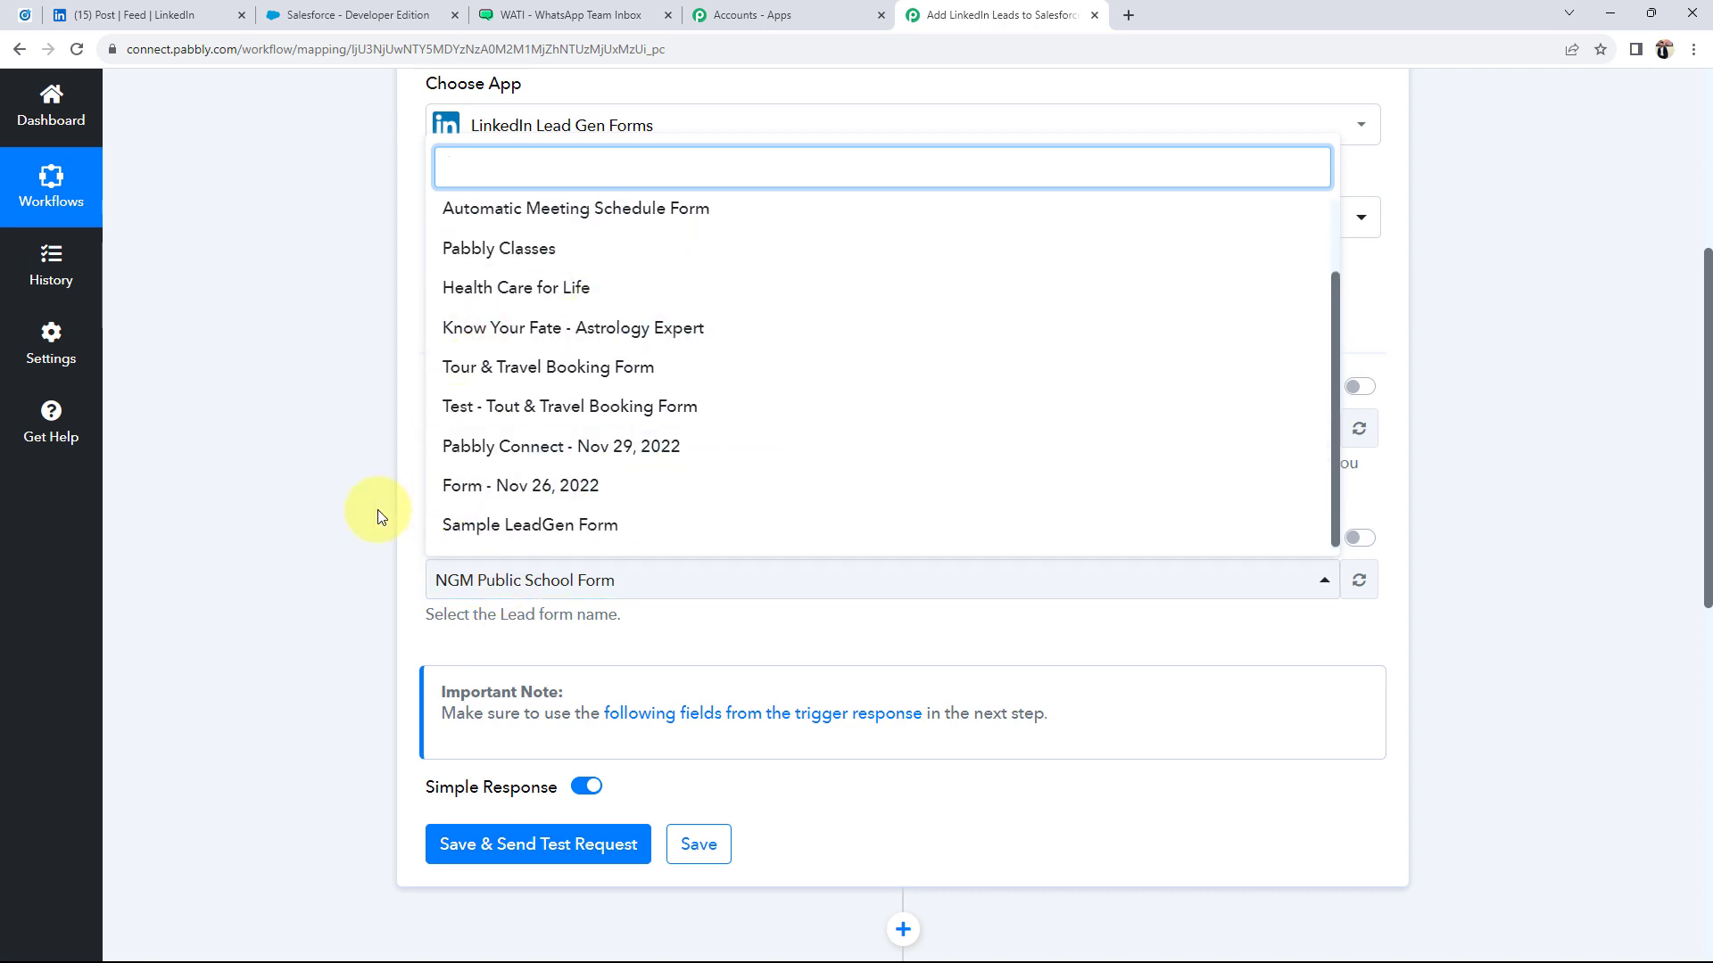
click(546, 526)
click(323, 437)
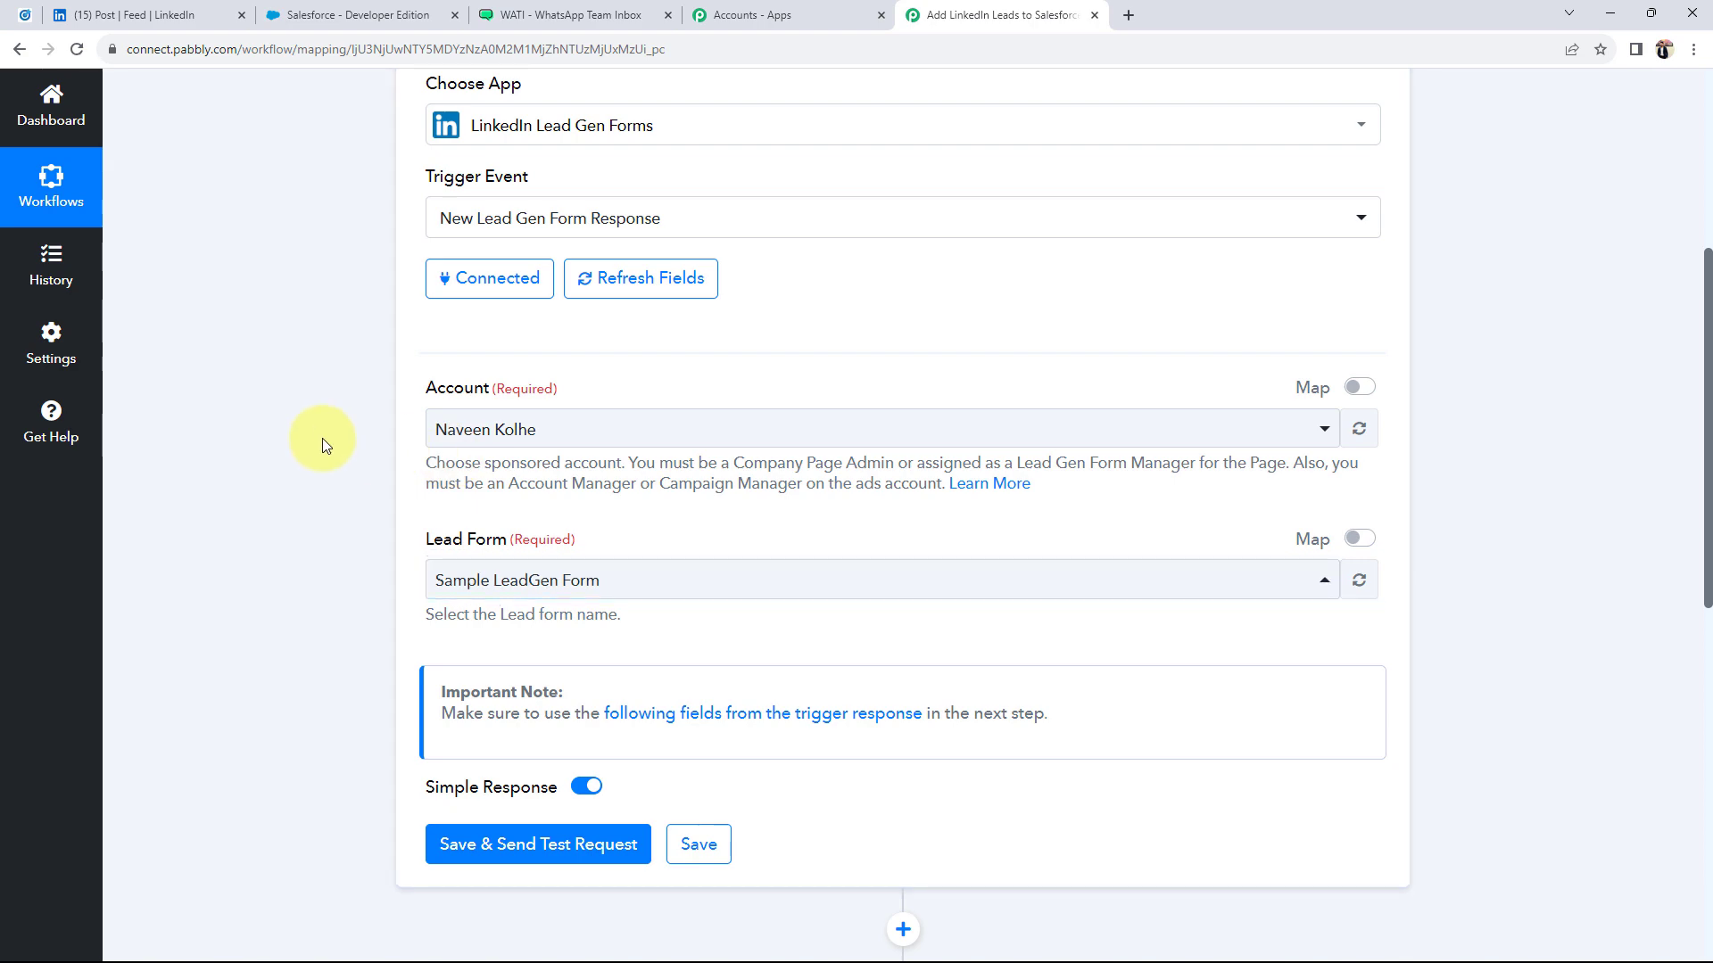
Save the trigger and send a test request, comparing its response with the LinkedIn lead ad
click(133, 15)
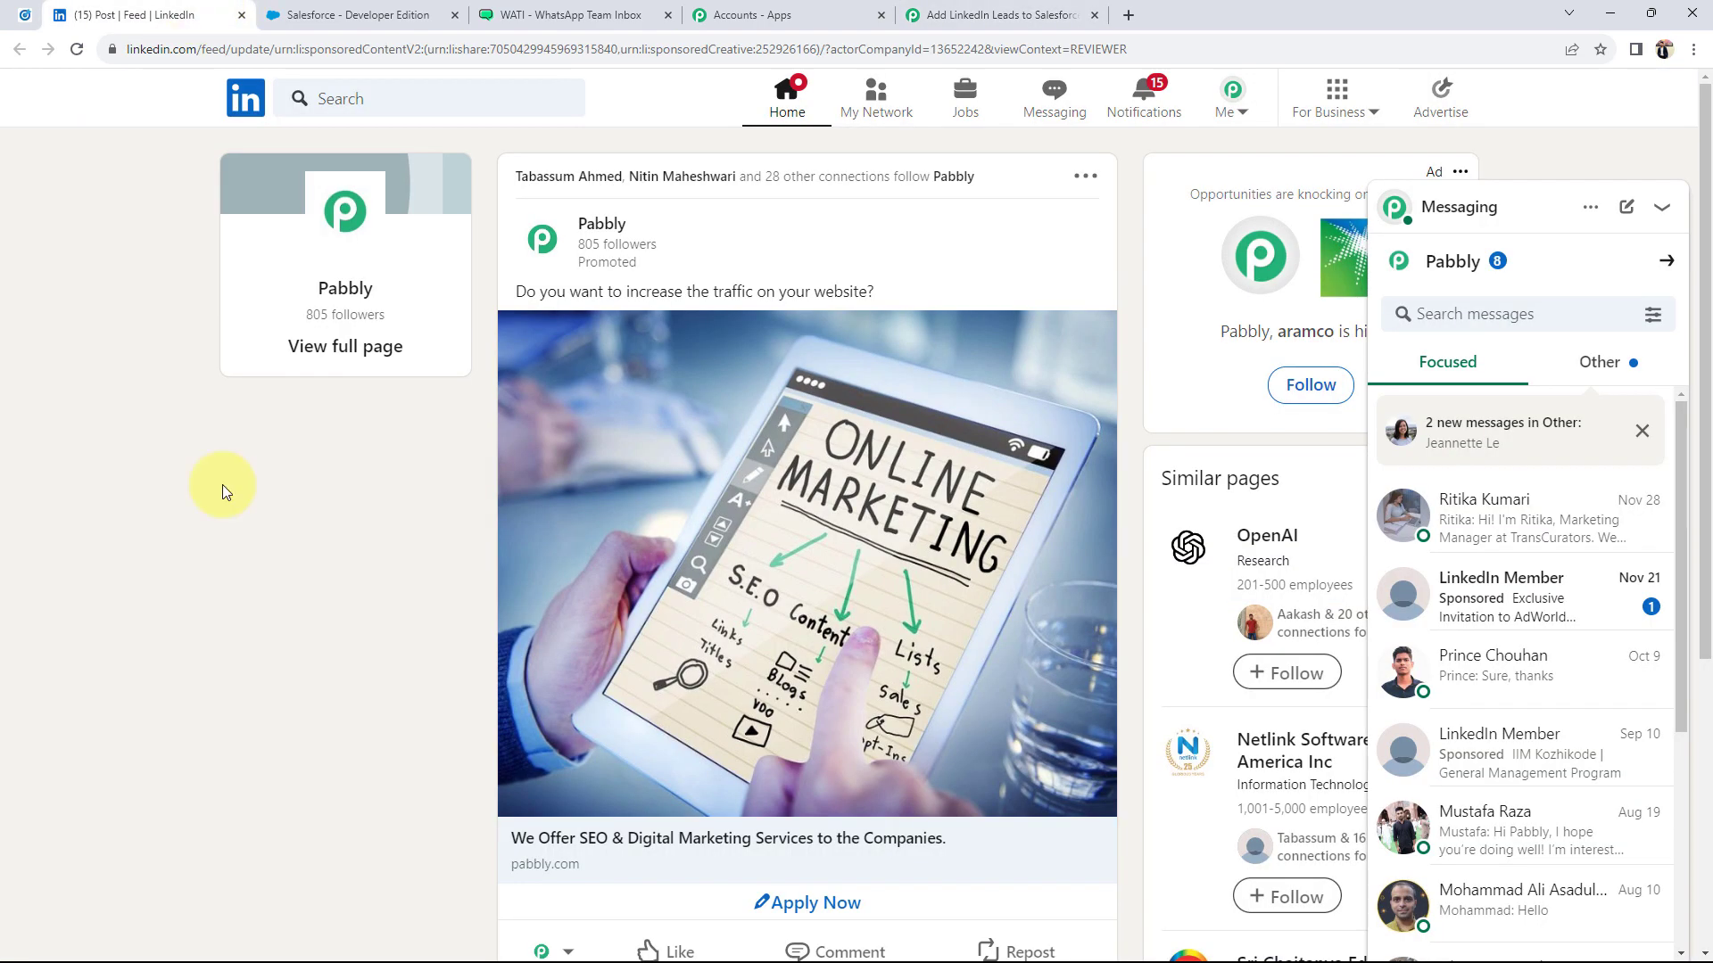
click(1037, 13)
scroll(339, 643, down, 2)
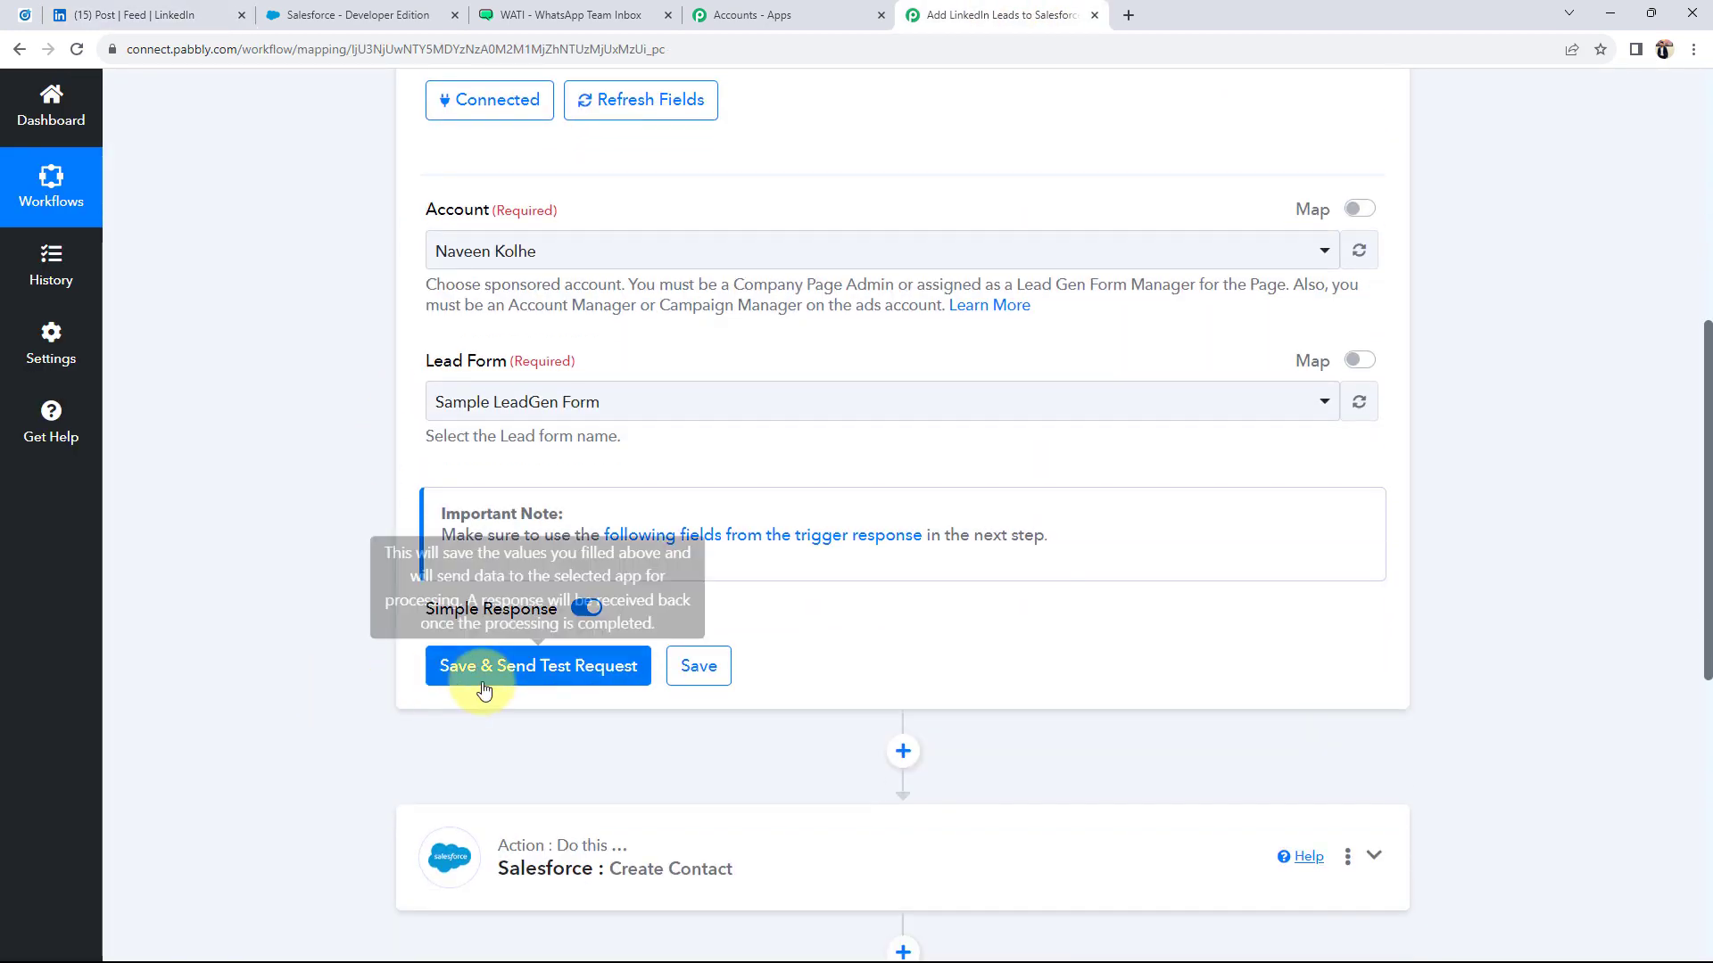
click(499, 667)
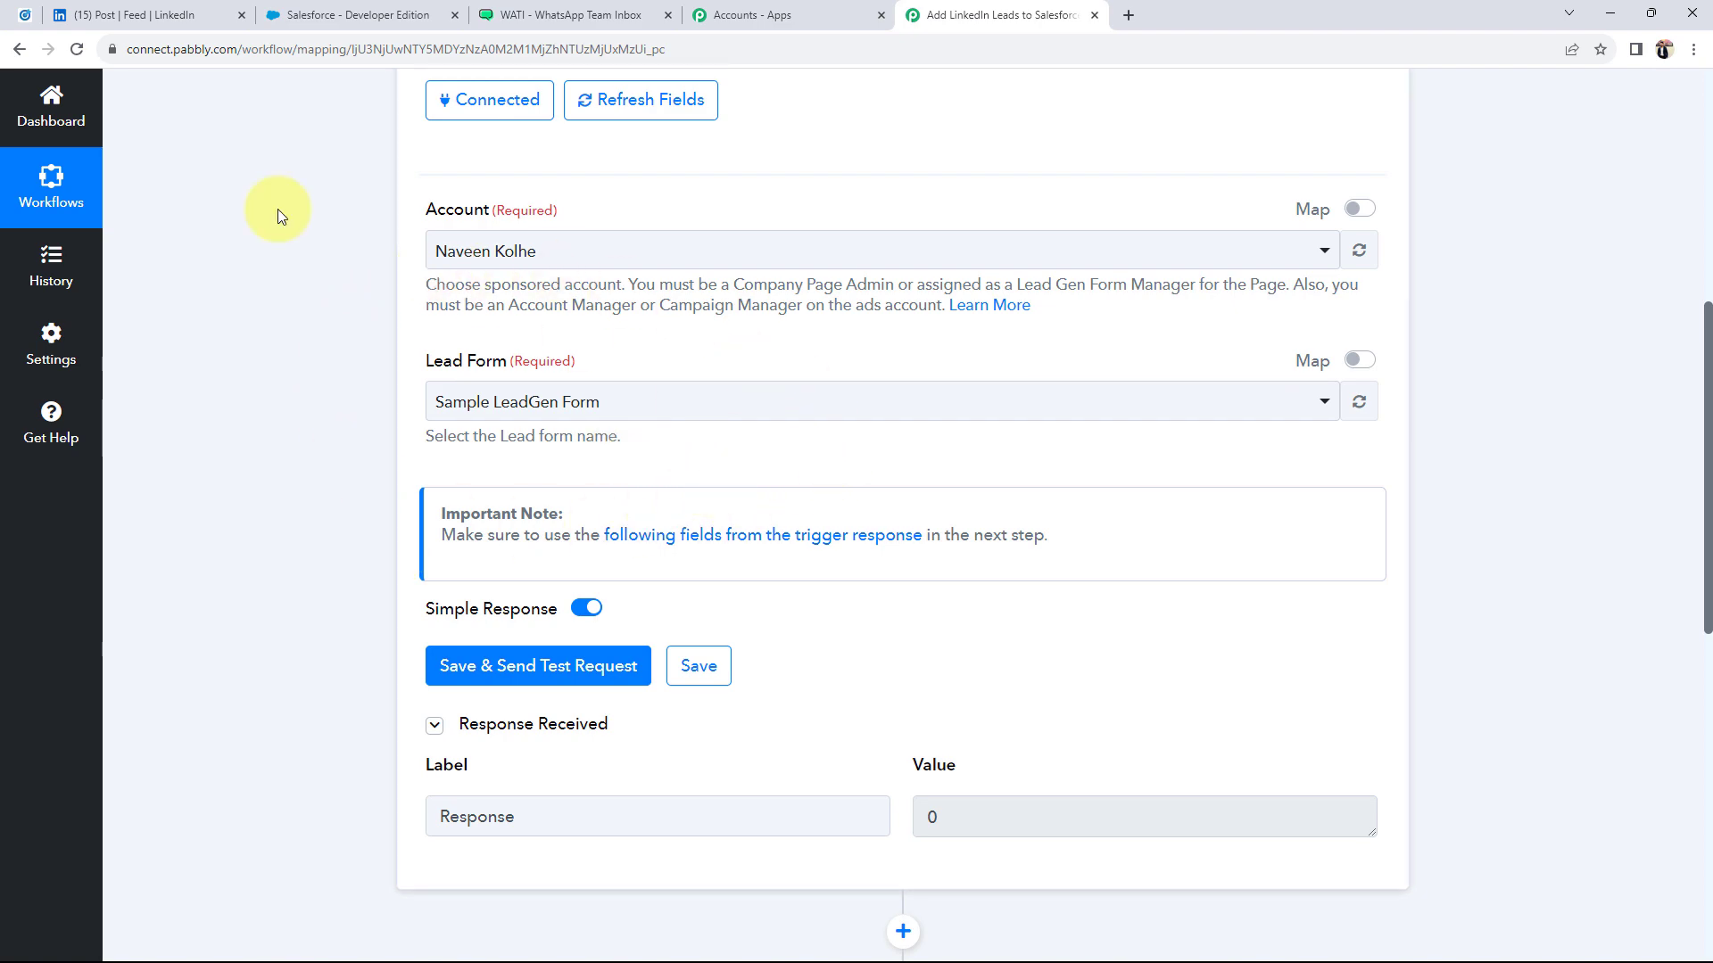
click(133, 15)
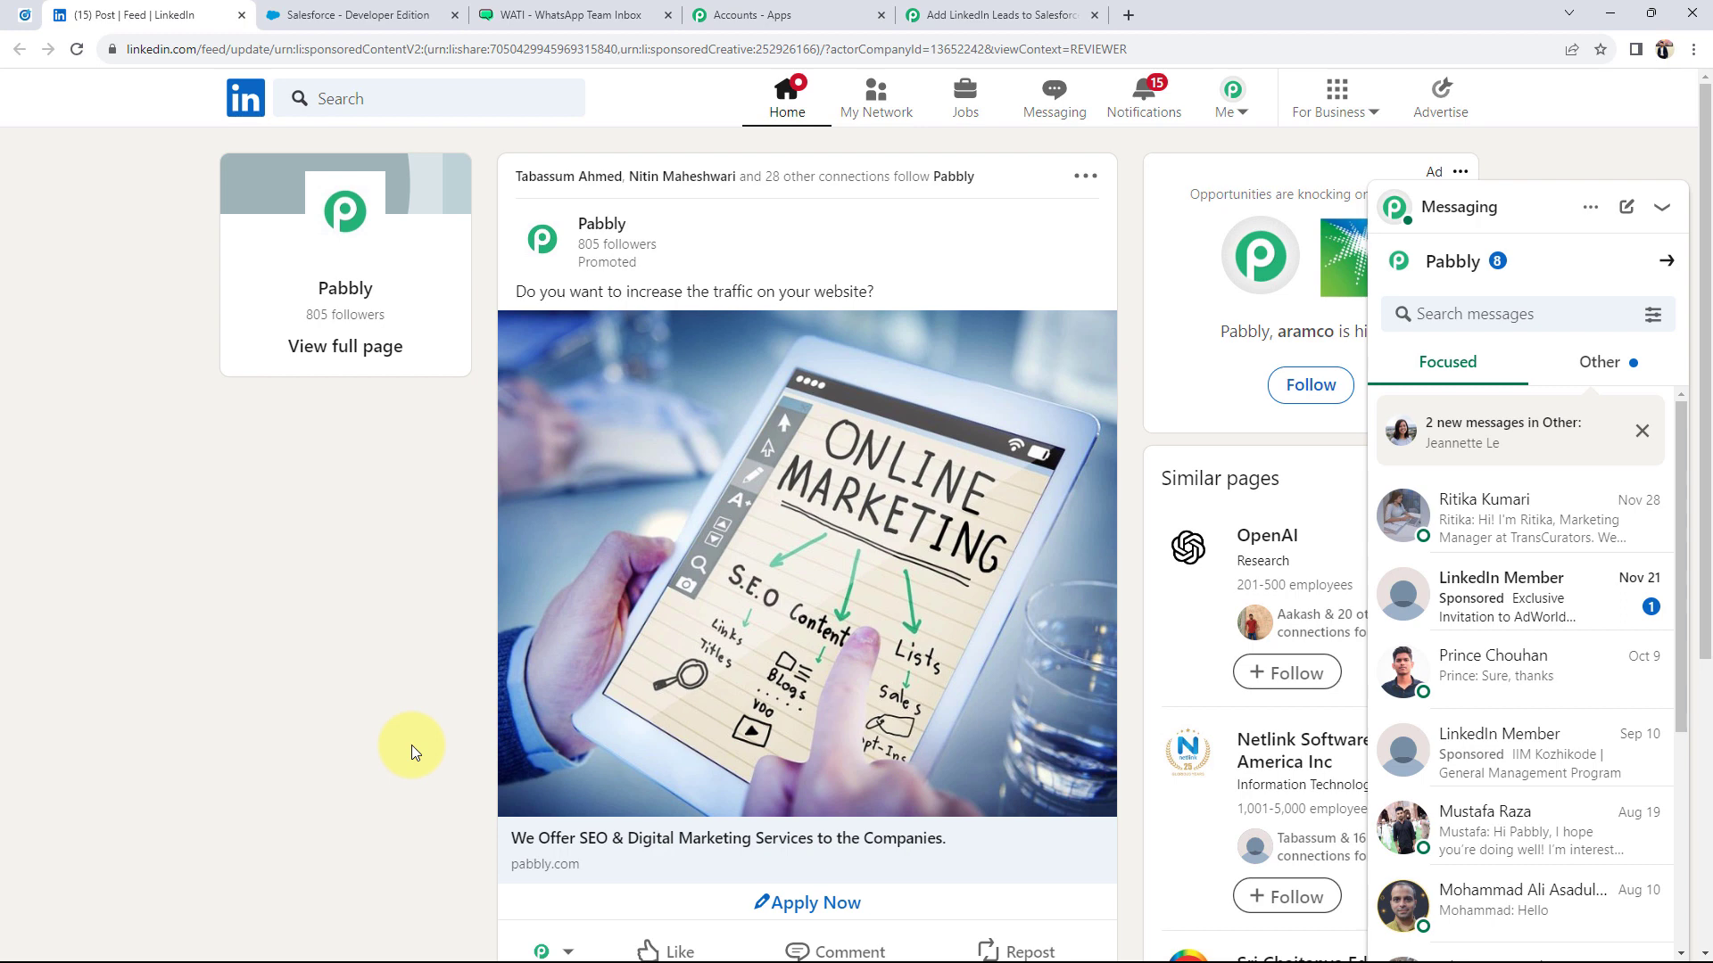
click(999, 14)
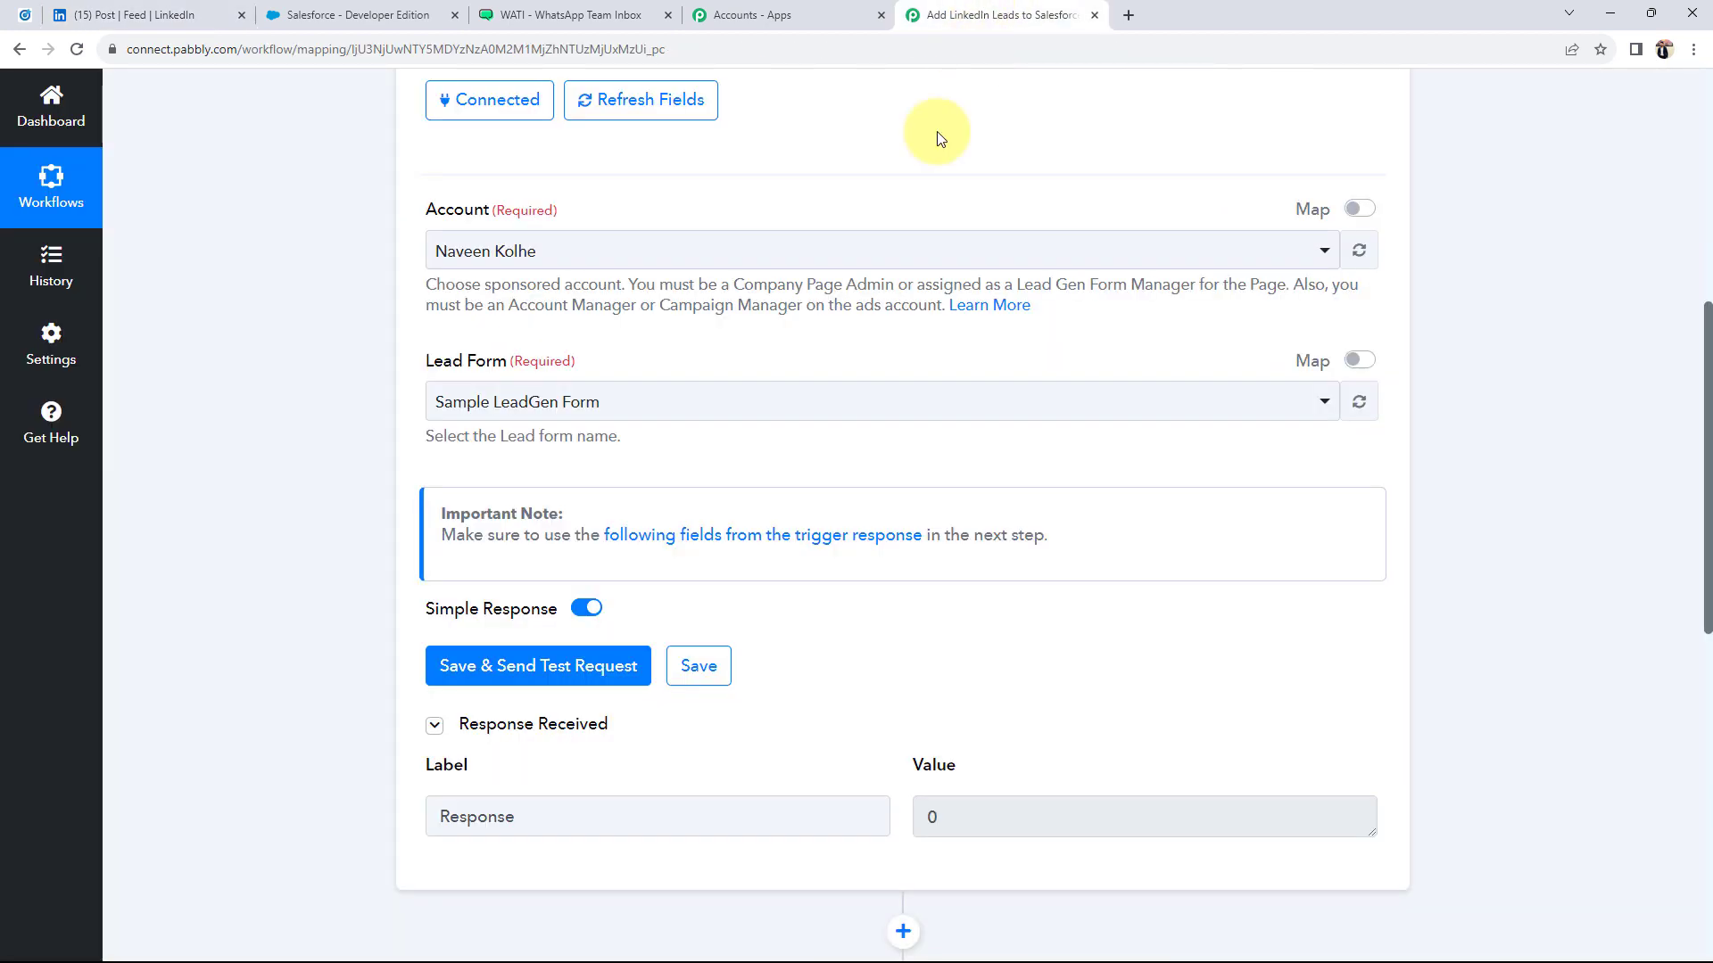
click(991, 811)
Open the application form of the LinkedIn lead ad and review its email, phone number, name and company fields
click(223, 16)
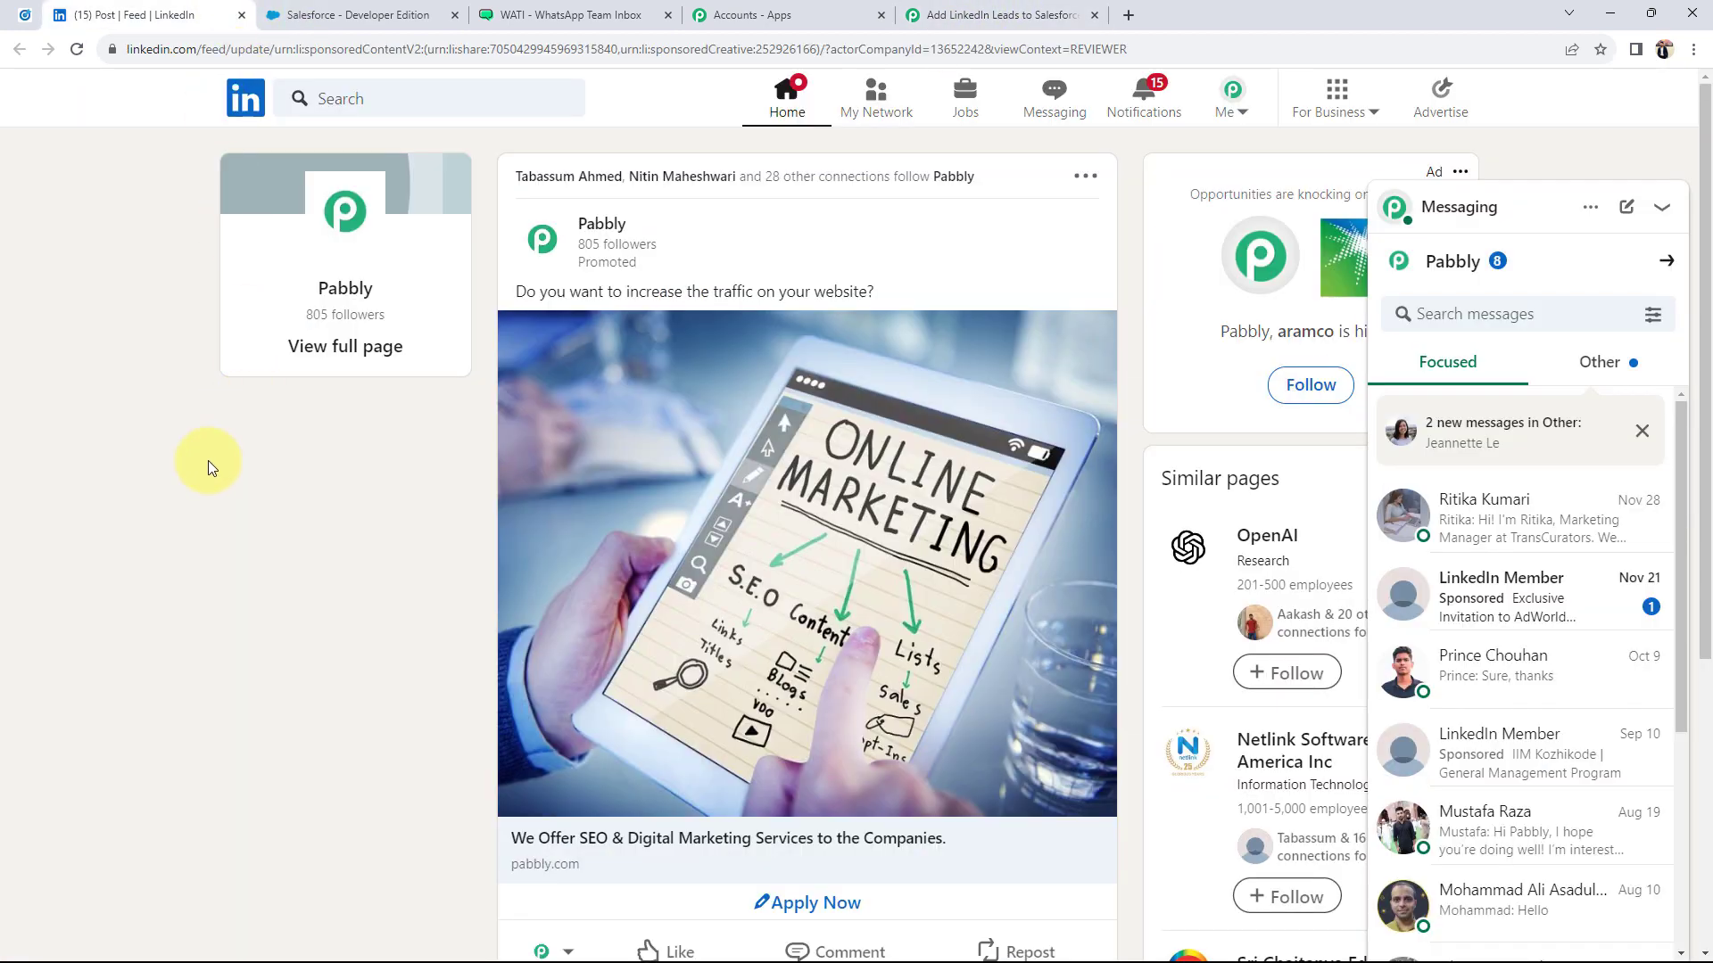
click(777, 902)
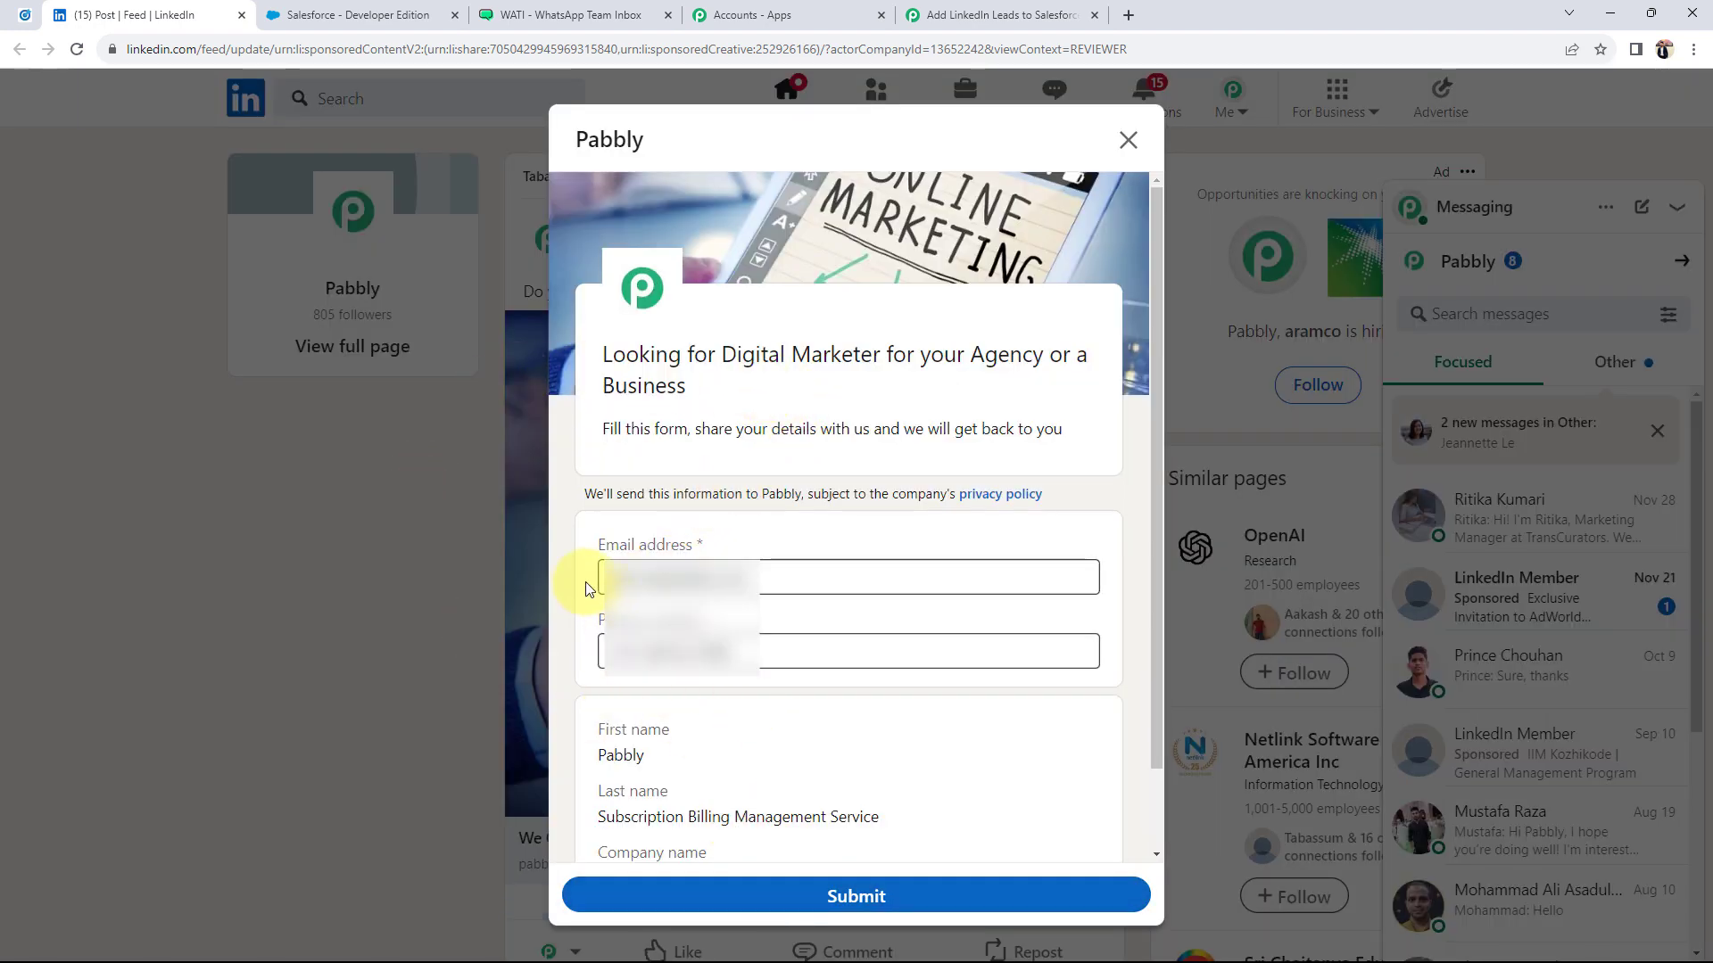
scroll(589, 585, down, 1)
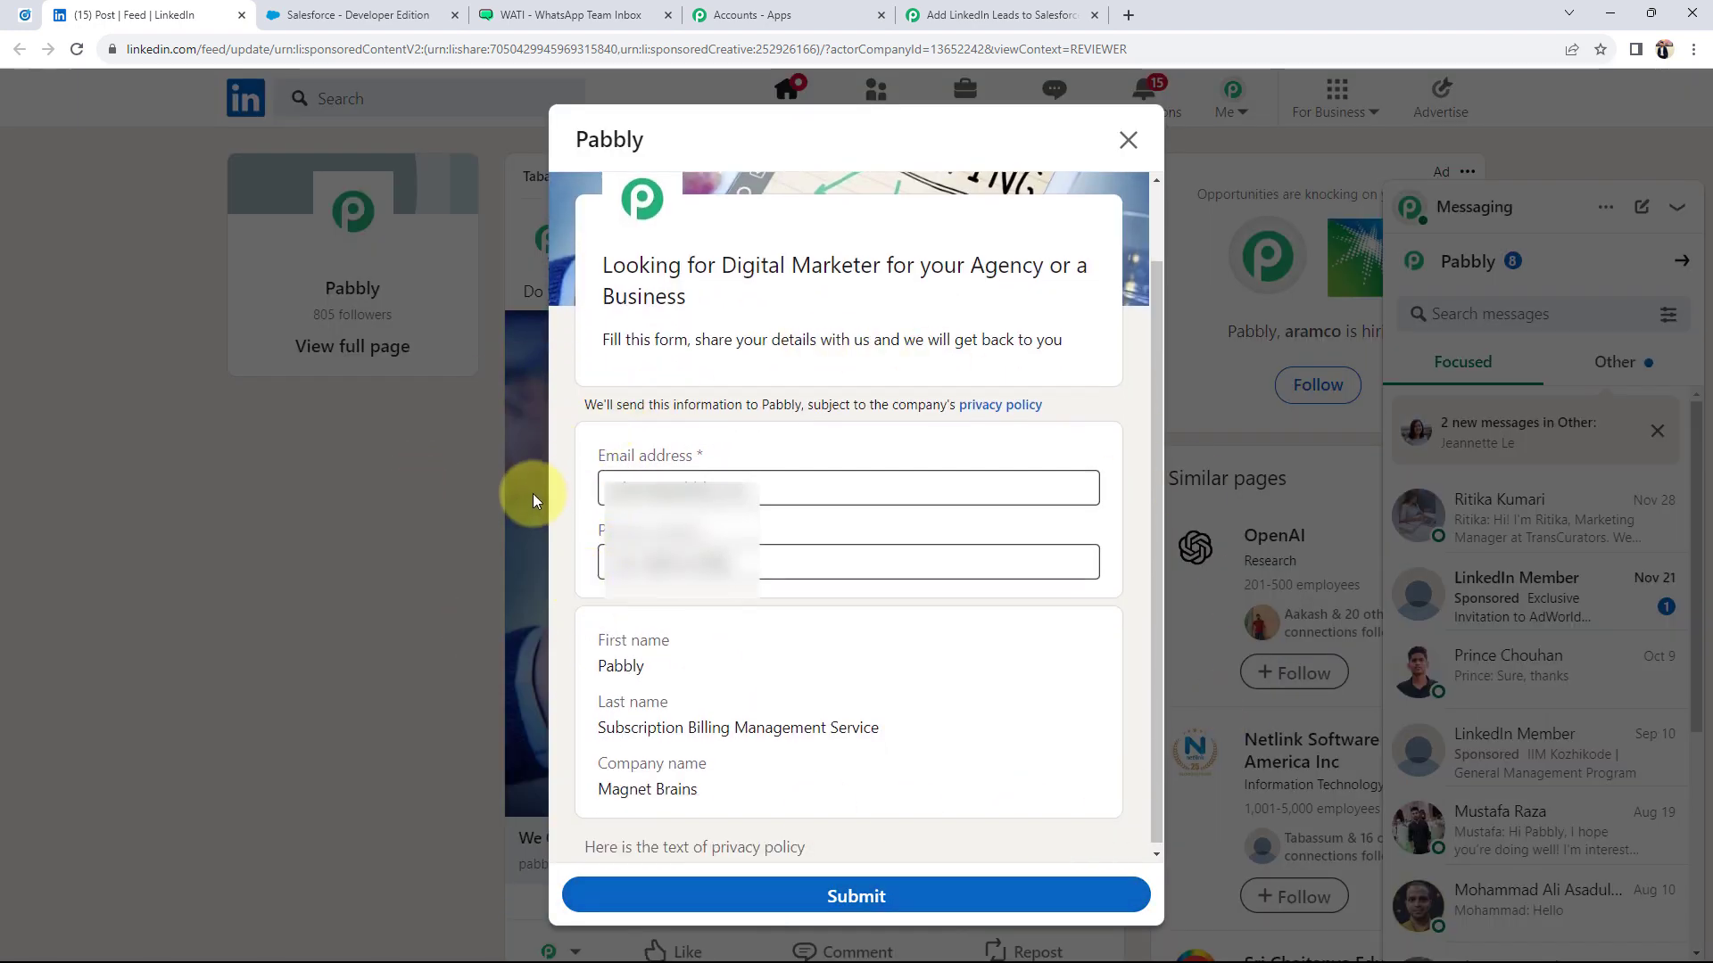
drag(562, 452, 753, 458)
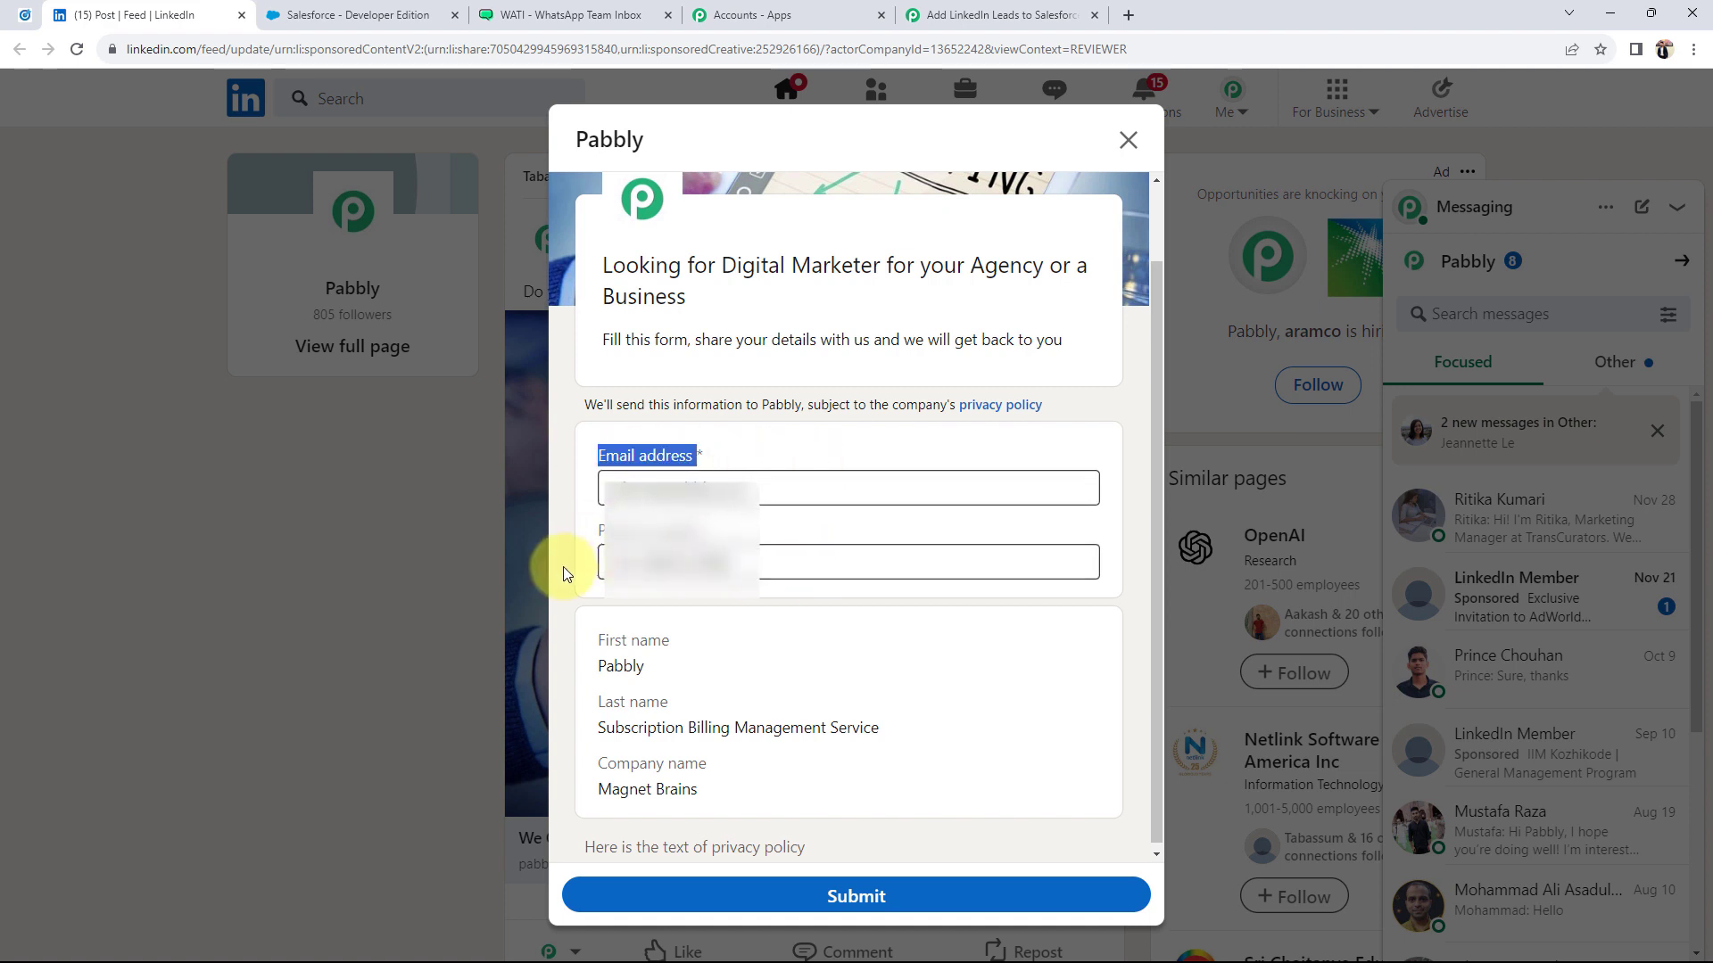
click(581, 535)
drag(580, 535, 718, 533)
click(777, 533)
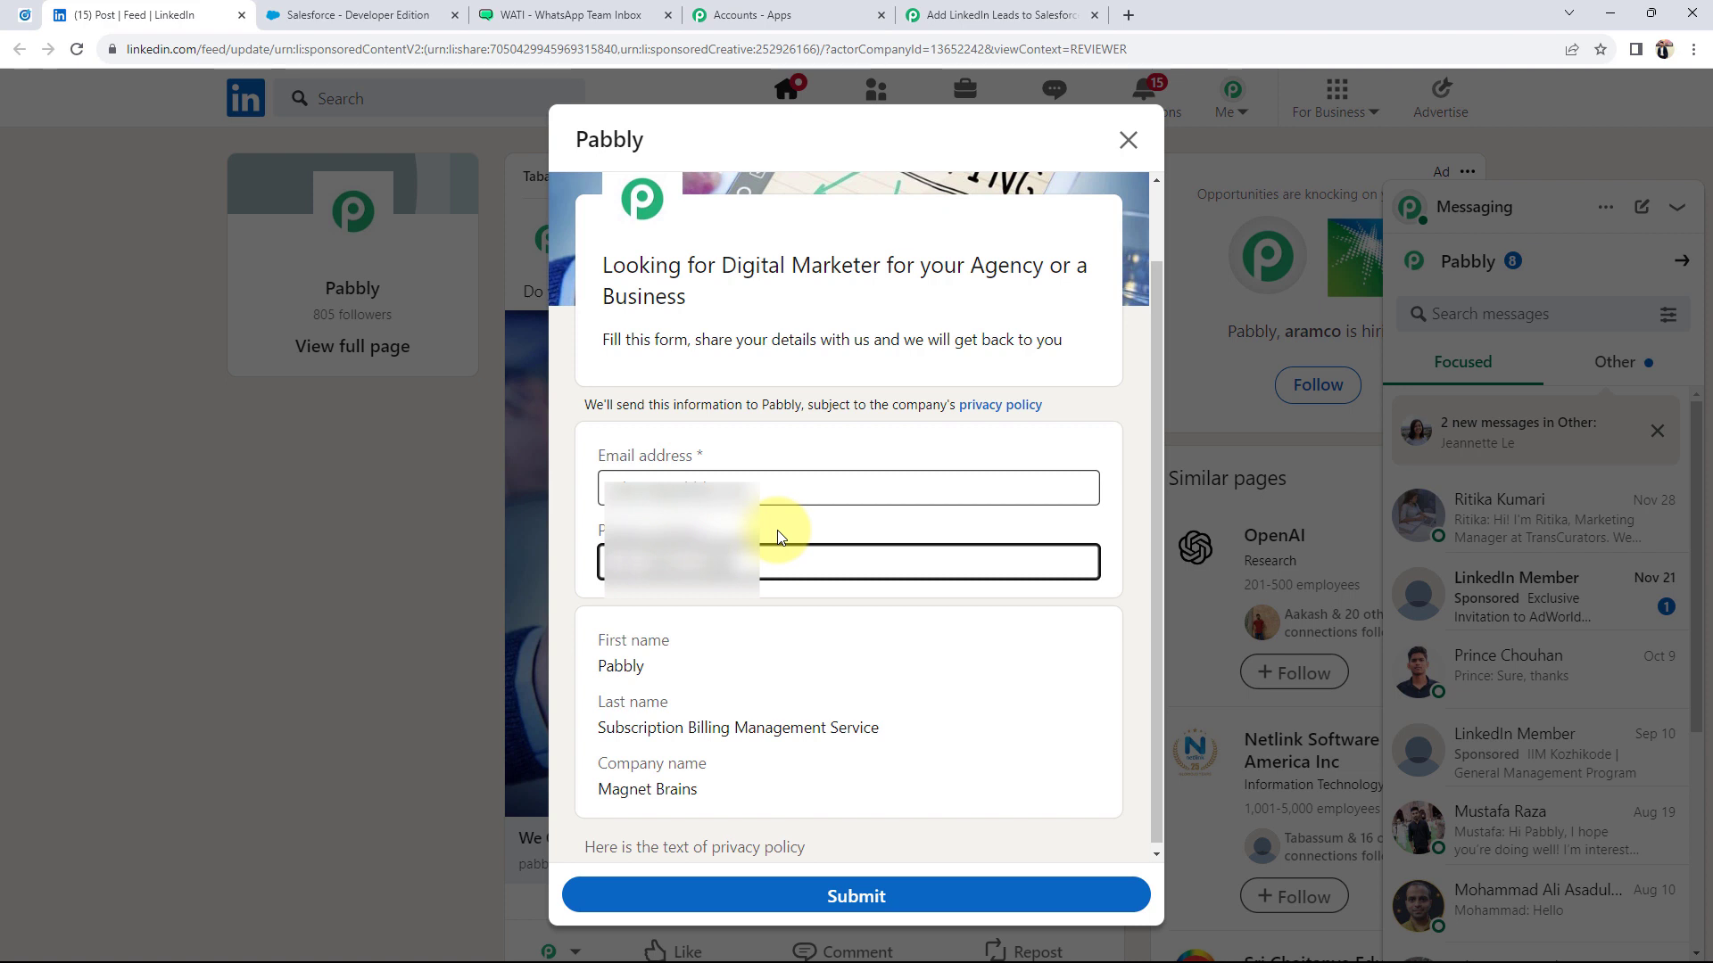
drag(594, 768, 879, 725)
click(876, 686)
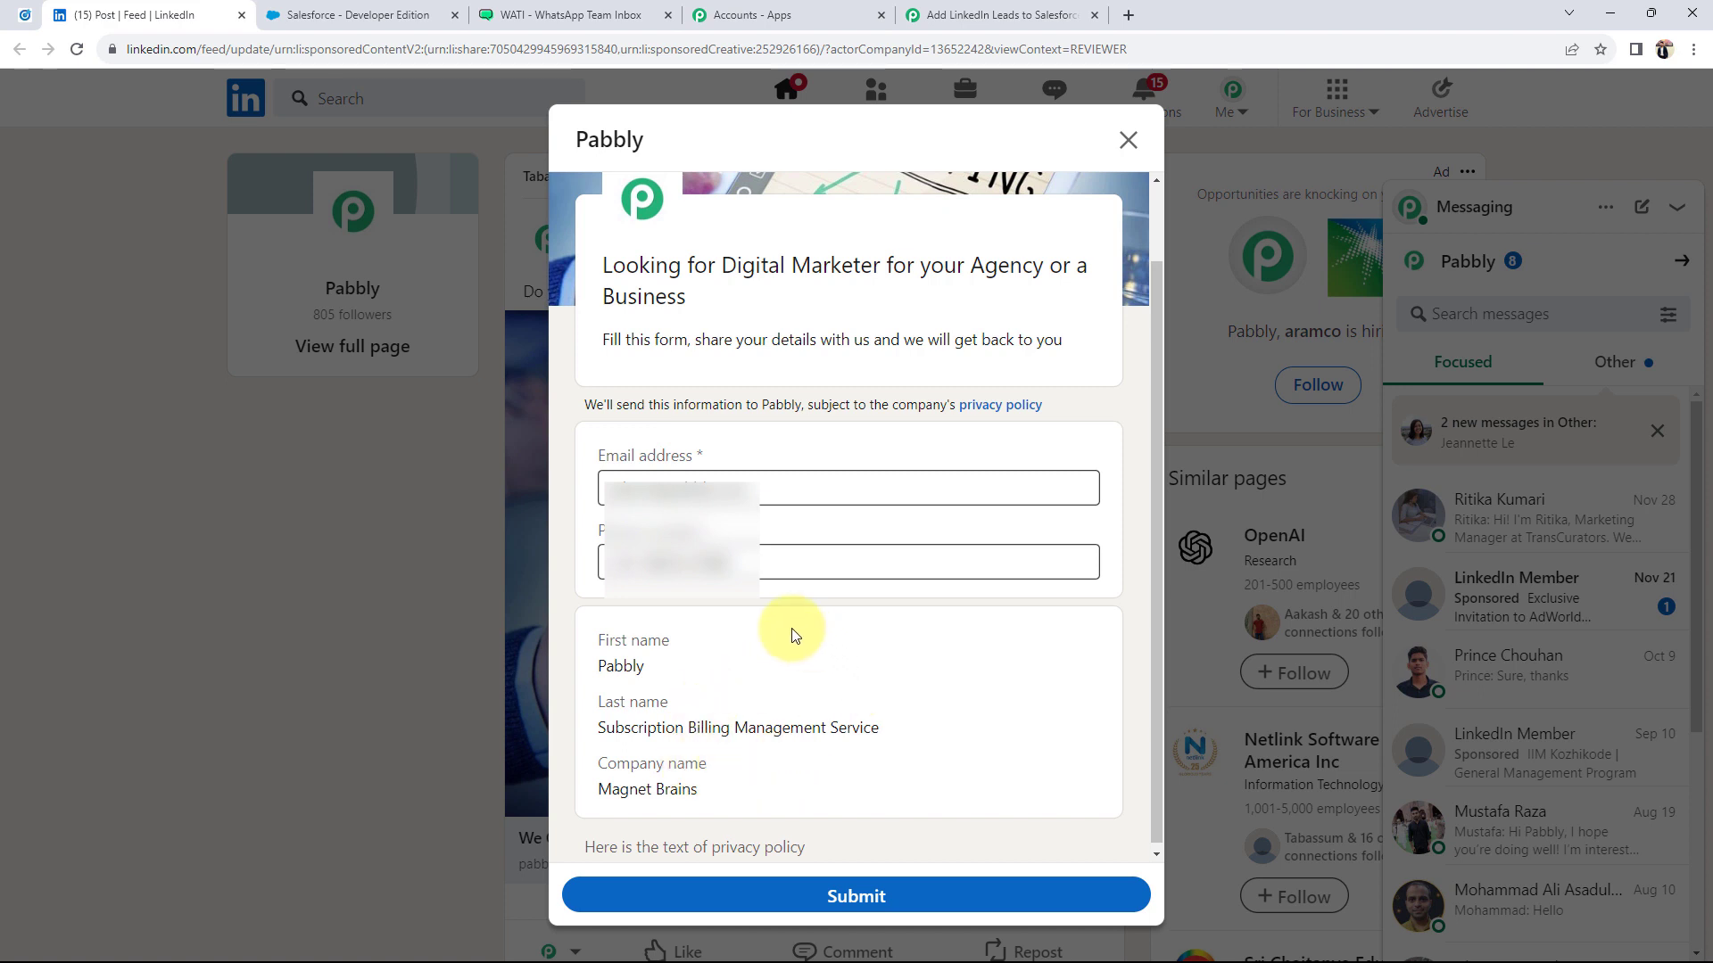
Fill in the lead form with a demo email address and phone number, and submit it
drag(780, 486, 509, 497)
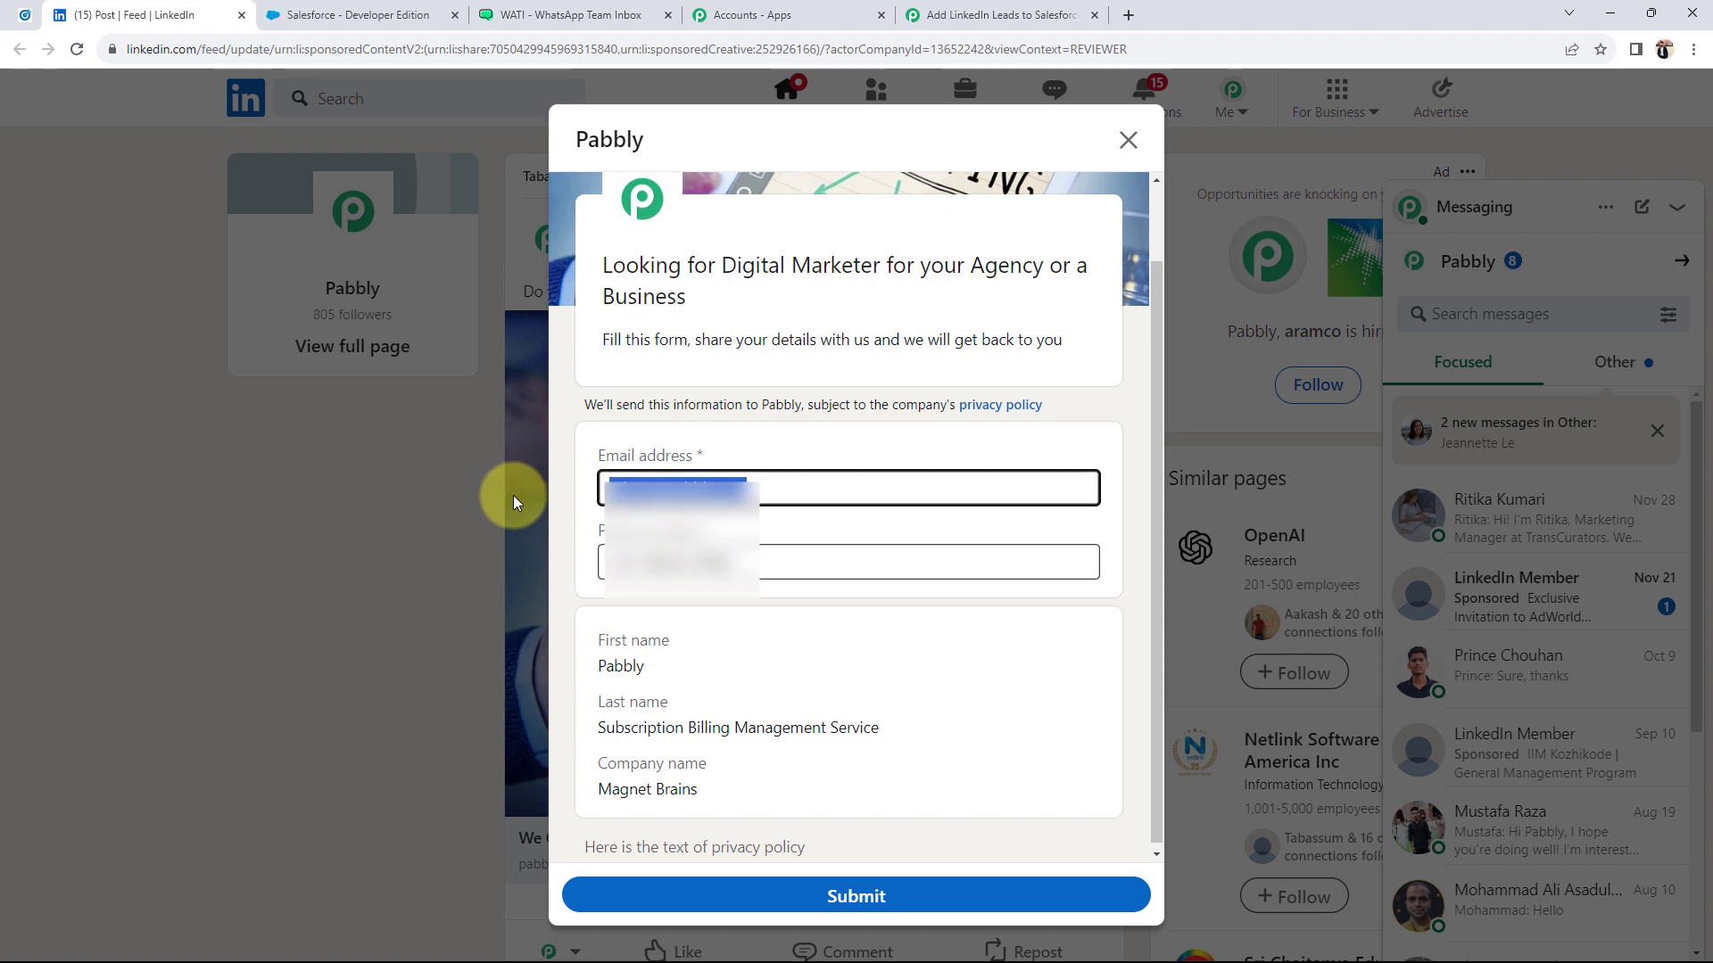
text(demo)
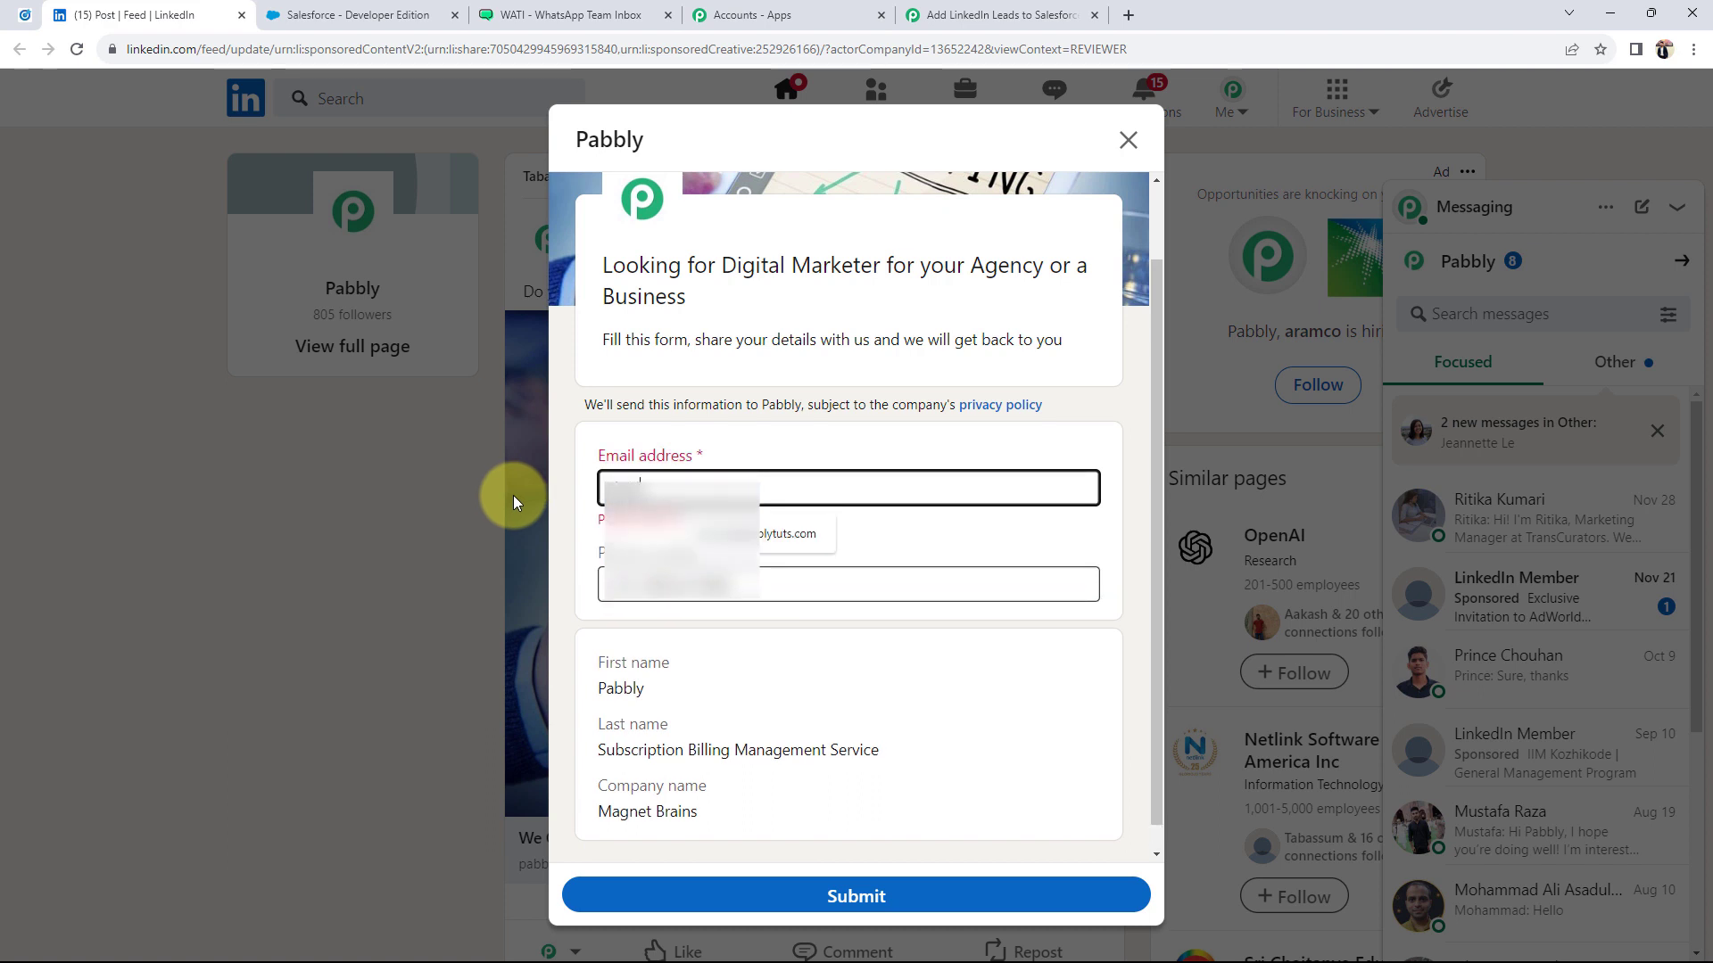
click(714, 533)
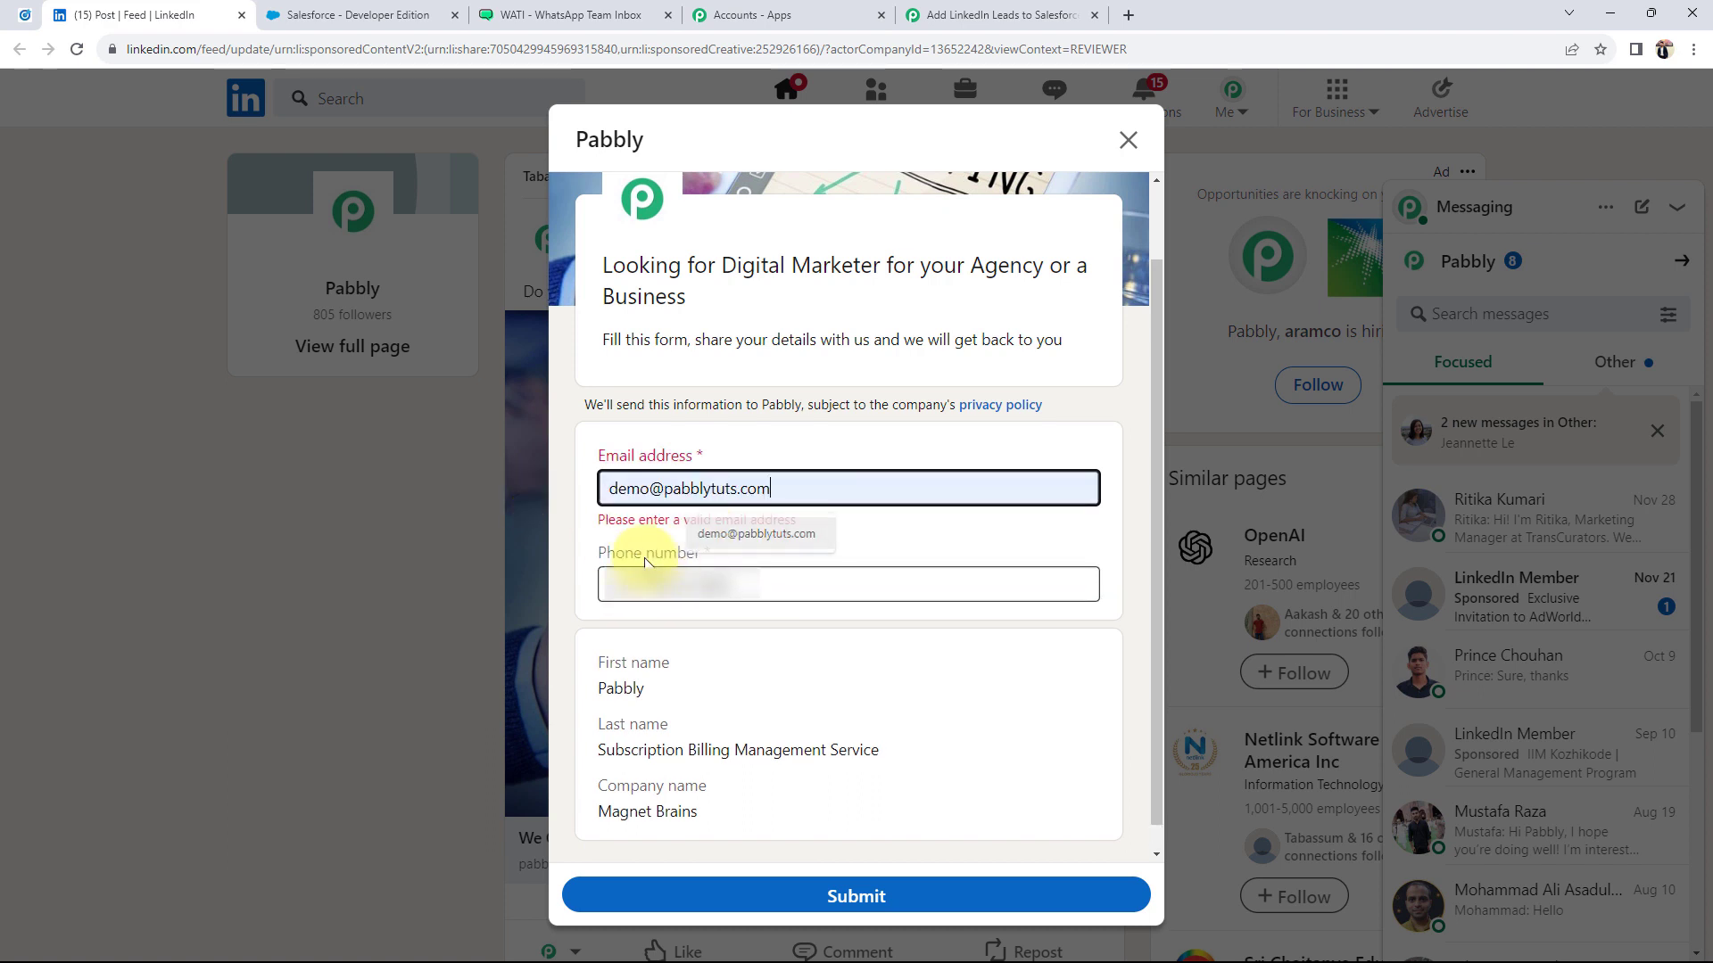
drag(734, 563, 584, 562)
text(+)
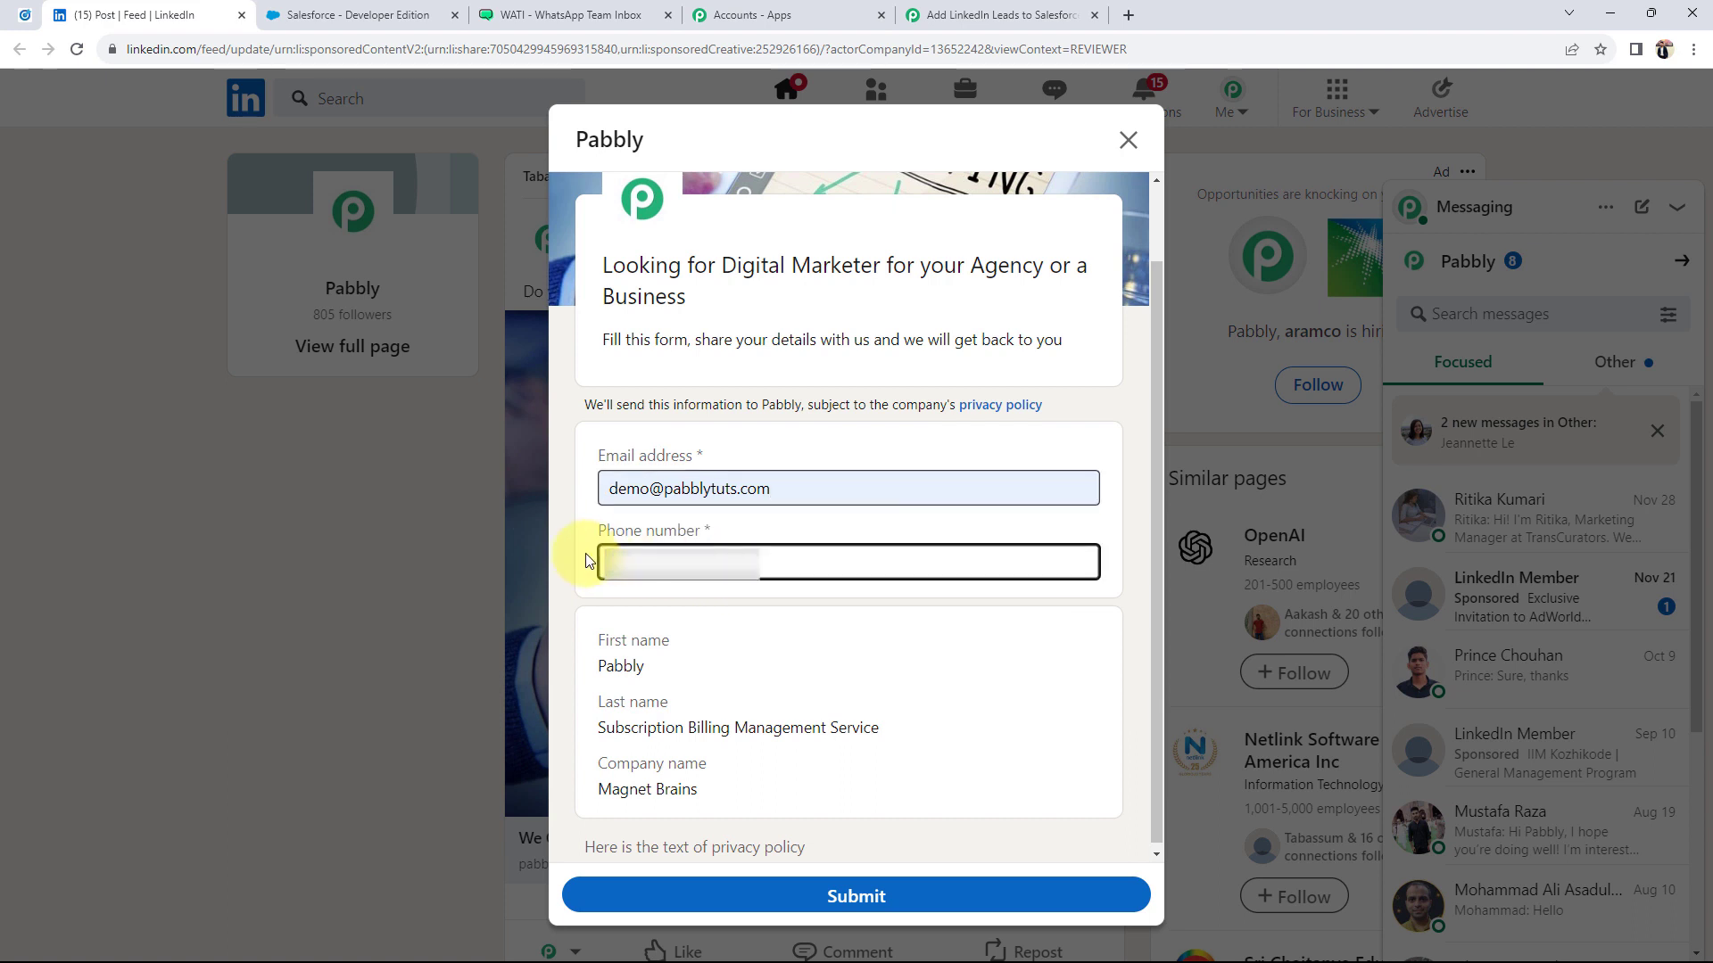
click(739, 608)
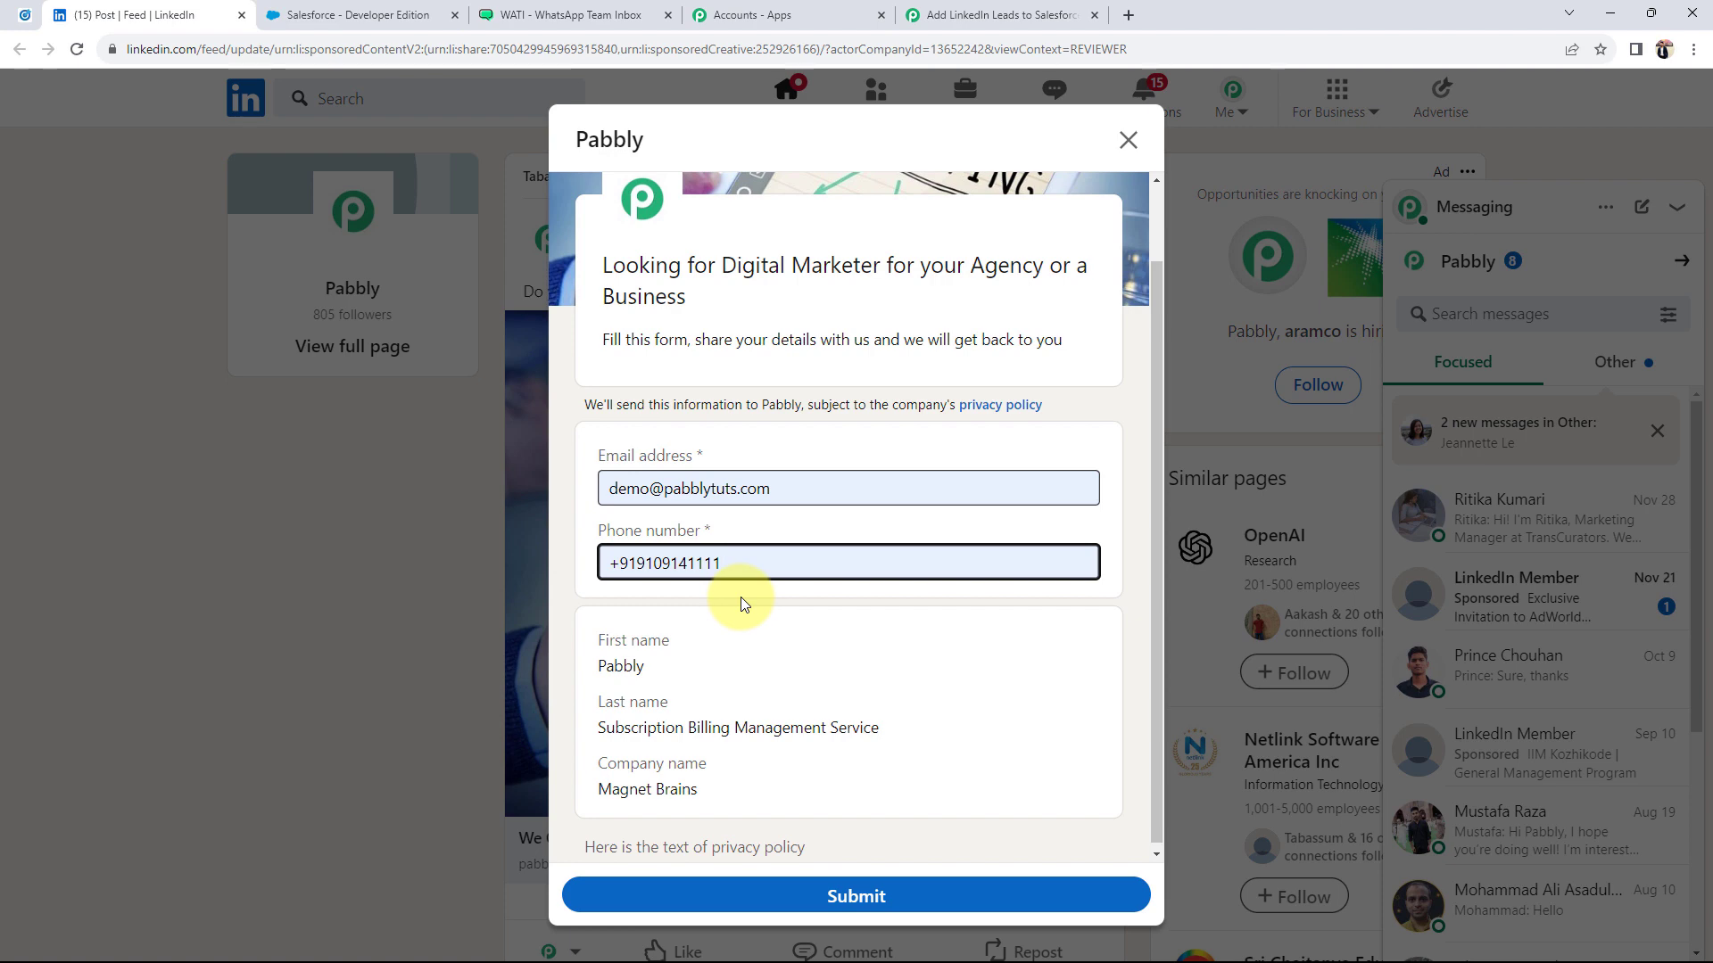
click(784, 895)
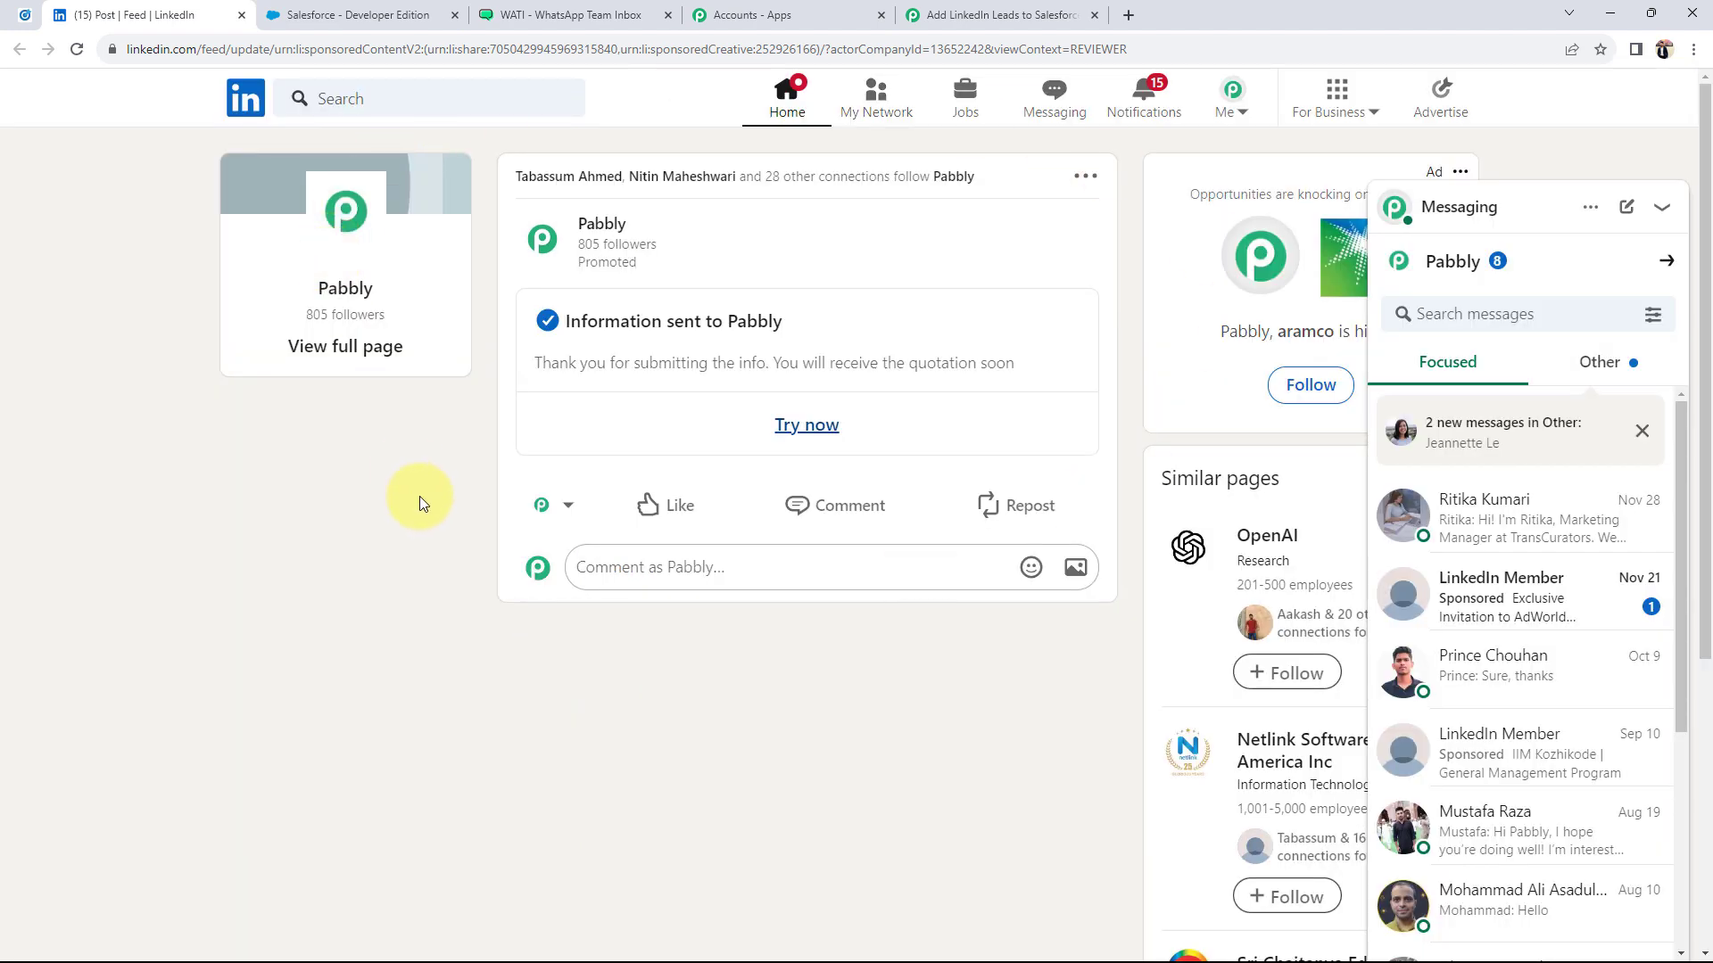
Return to the Pabbly Connect workflow and resend the LinkedIn trigger's test request to capture the submitted lead
click(1026, 15)
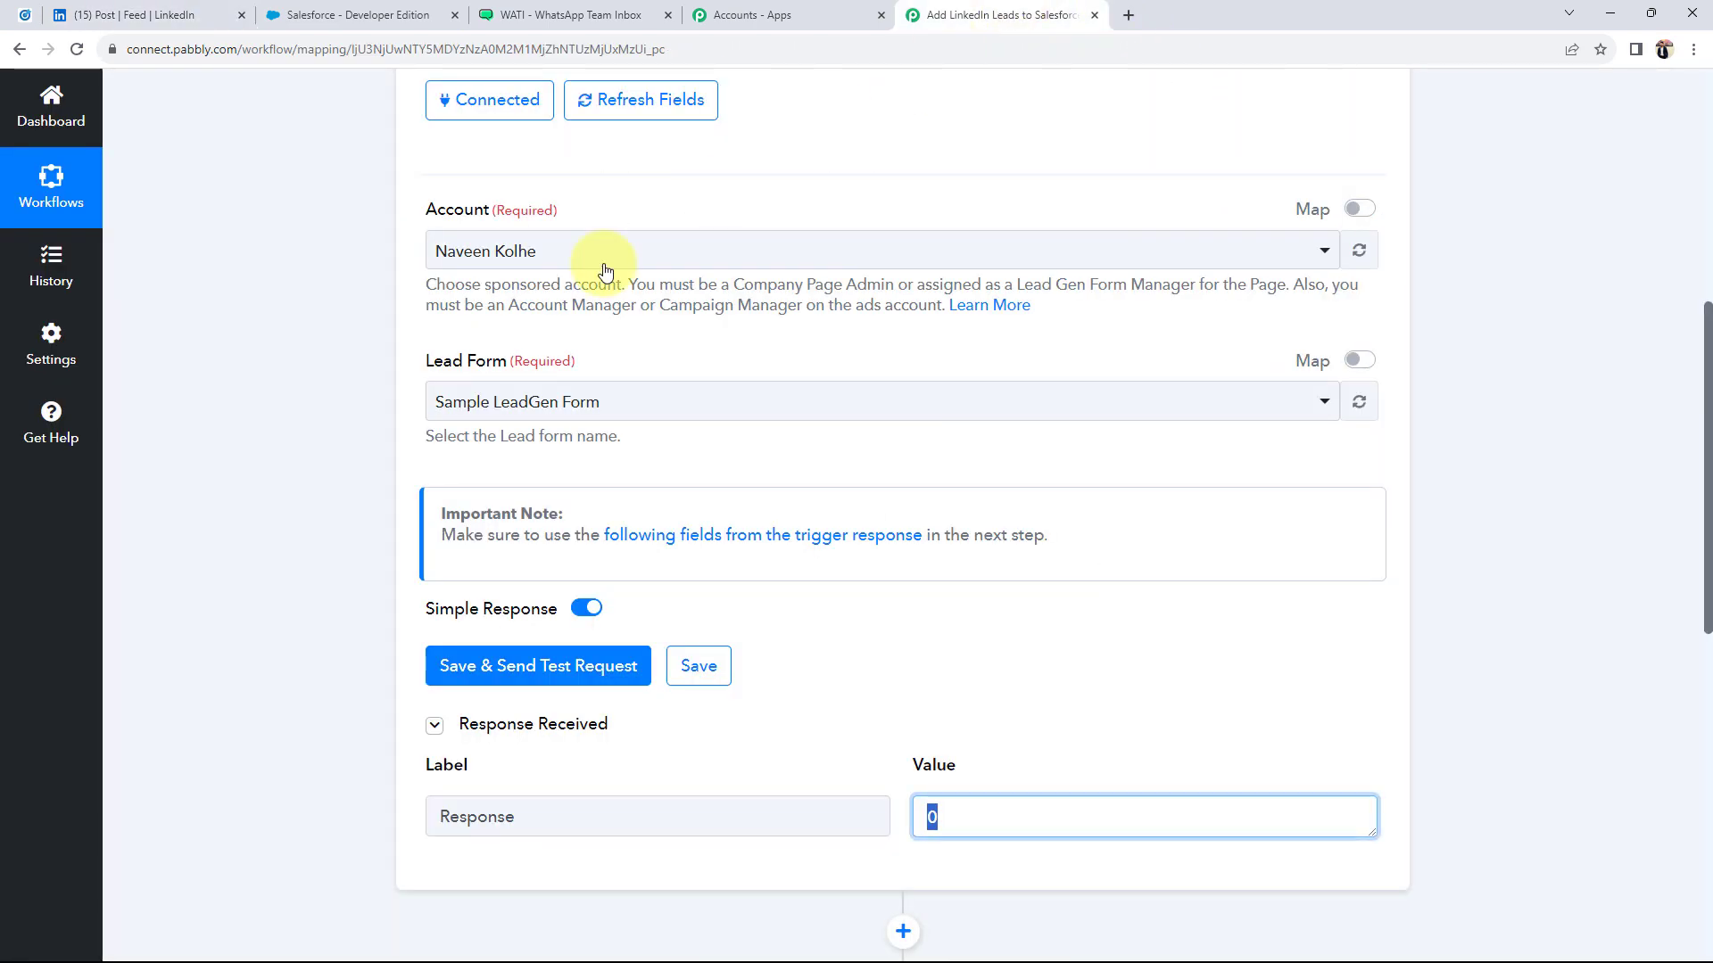
click(503, 676)
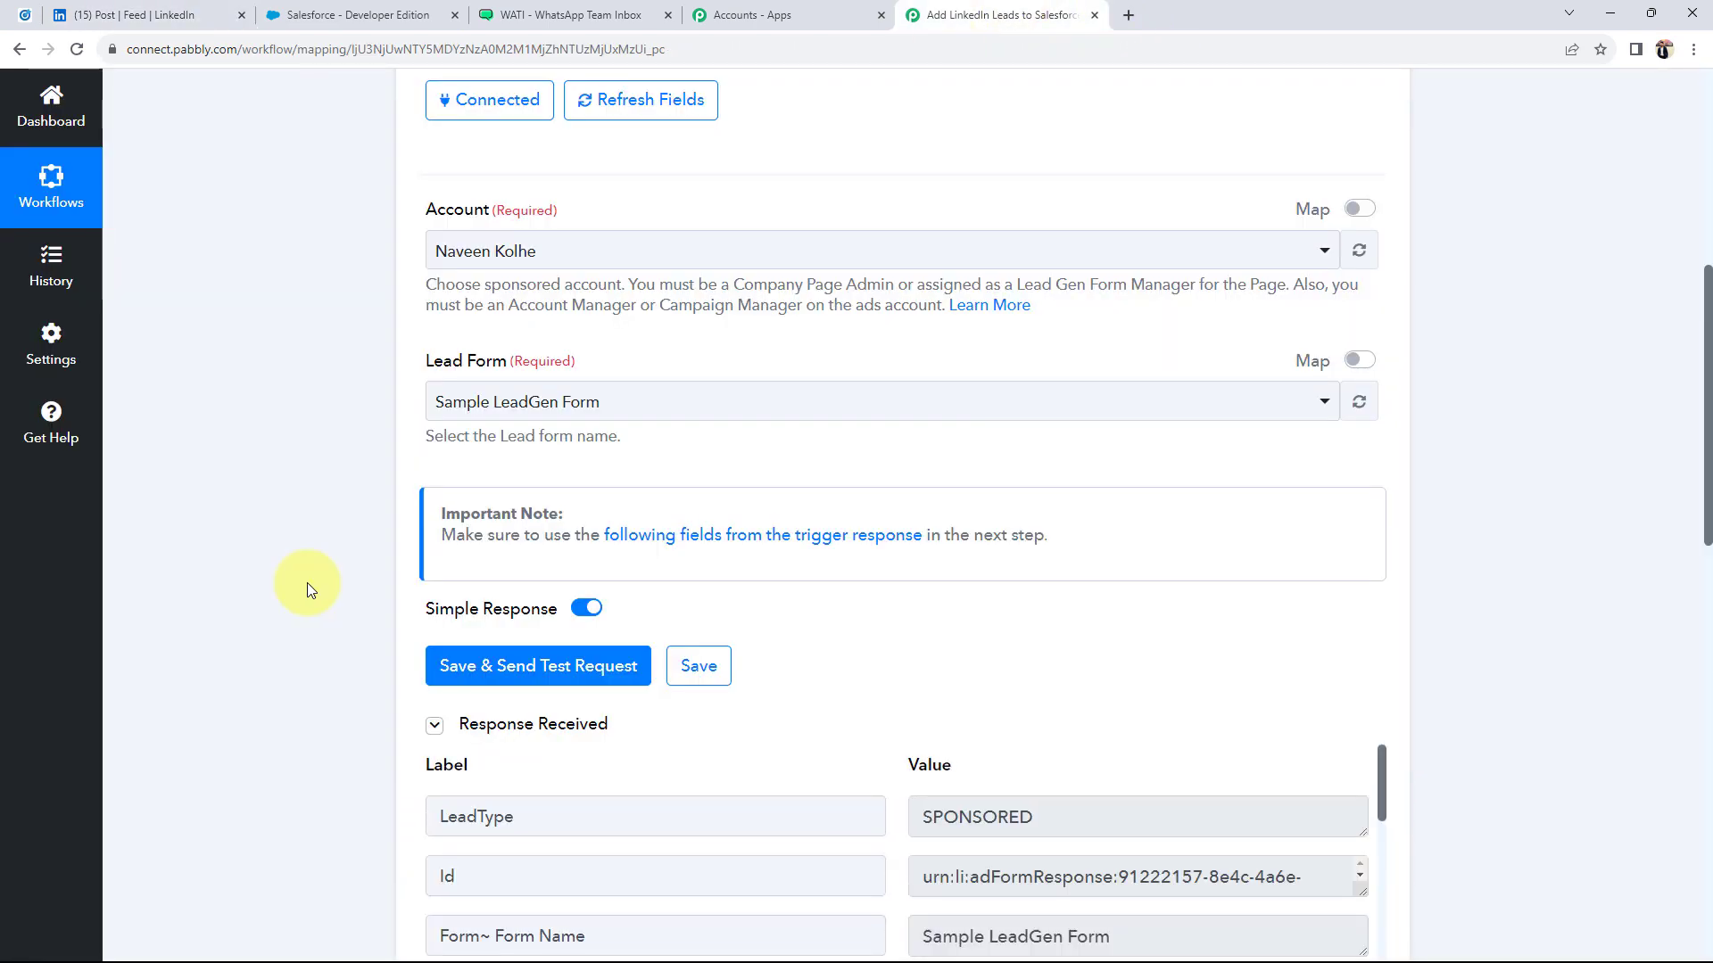
scroll(469, 603, down, 3)
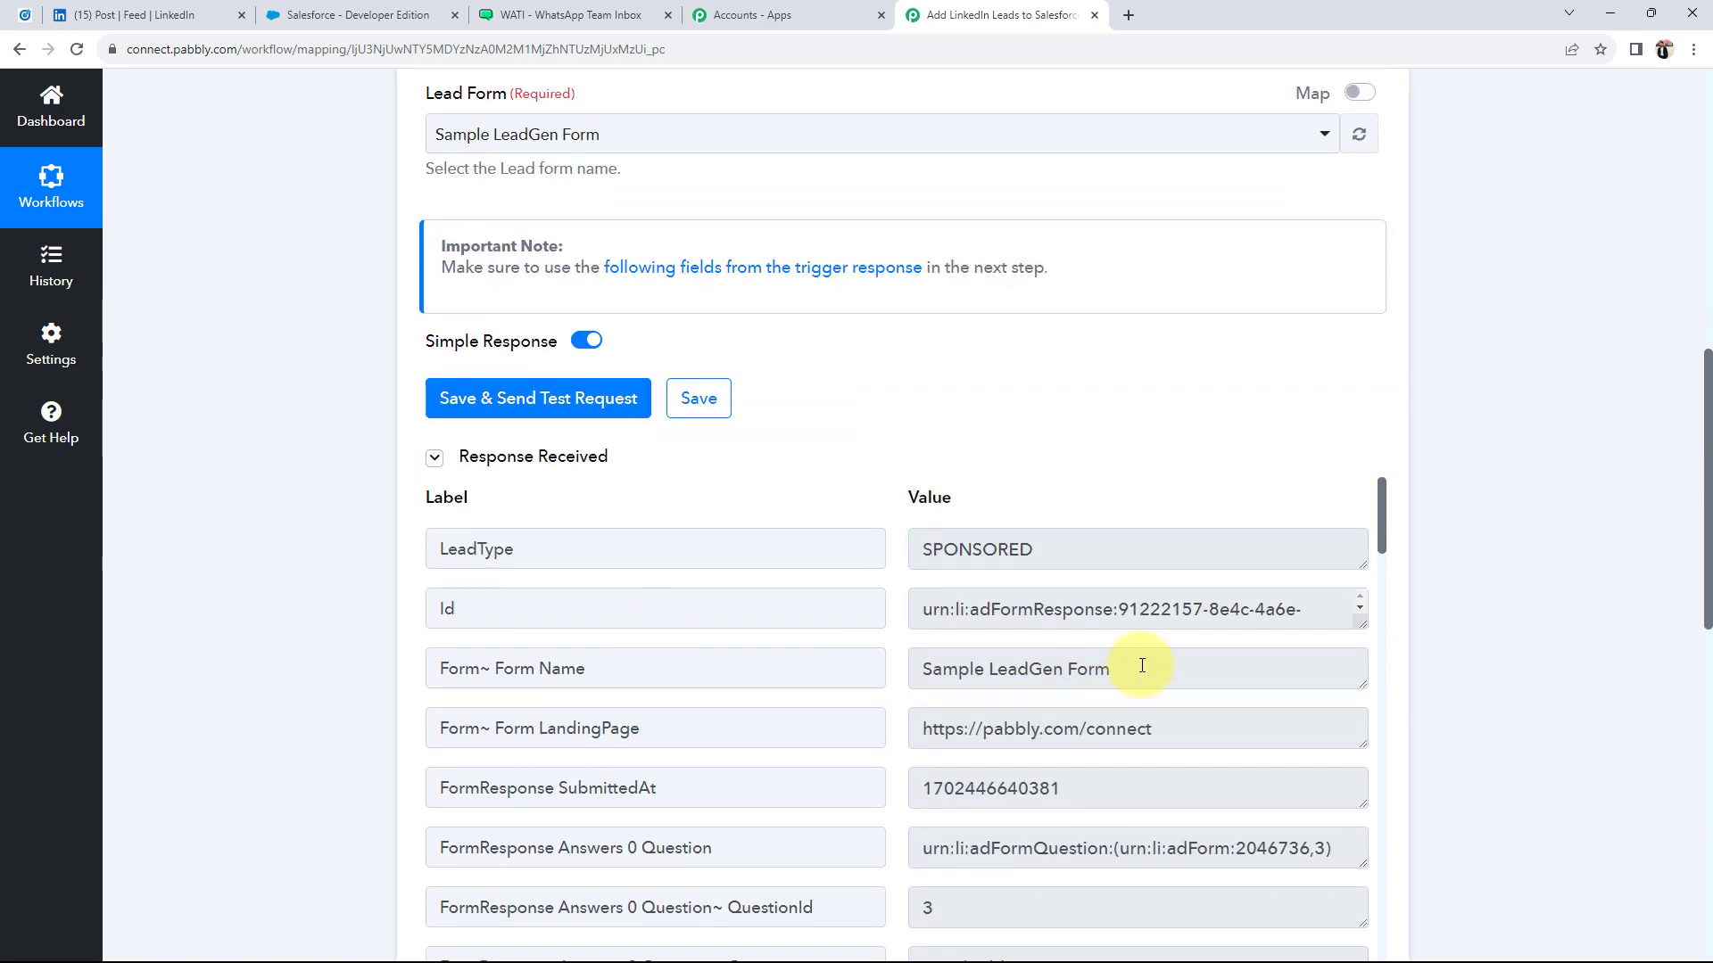
Check the form name, email address, phone number and first name answers in the trigger's received response
drag(1141, 666, 588, 665)
scroll(982, 671, down, 5)
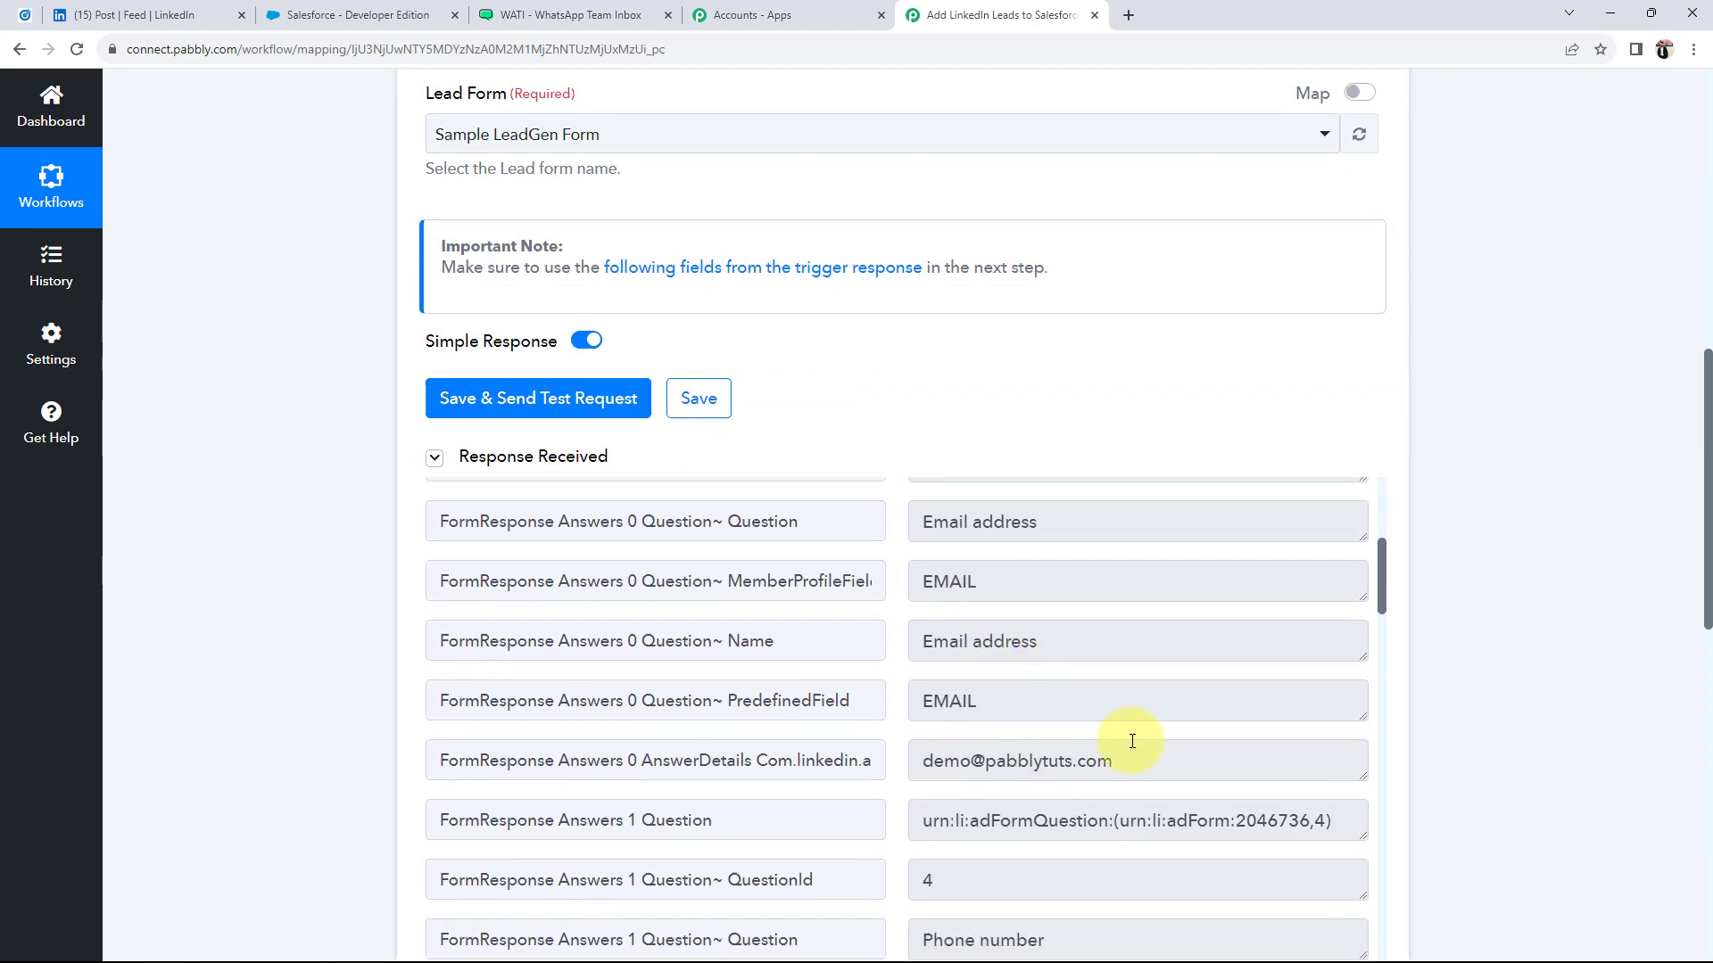
drag(1132, 749, 1007, 700)
scroll(1026, 713, down, 4)
drag(1091, 829, 878, 758)
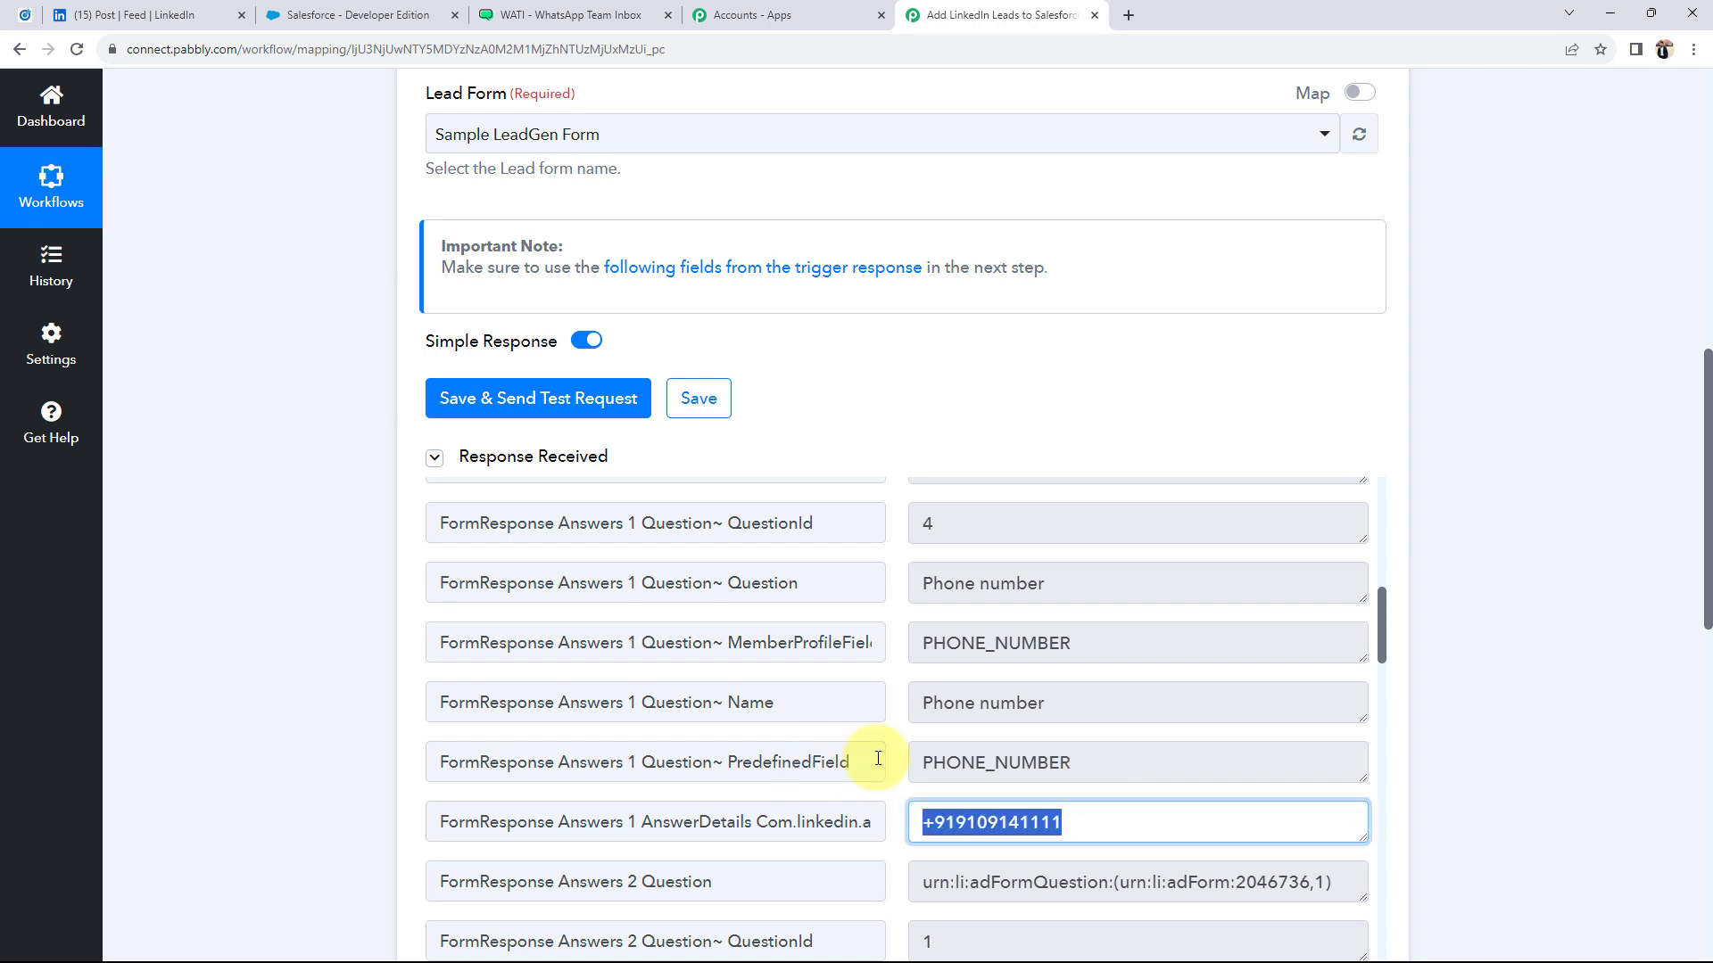
scroll(1026, 678, down, 4)
scroll(1031, 797, down, 2)
click(915, 707)
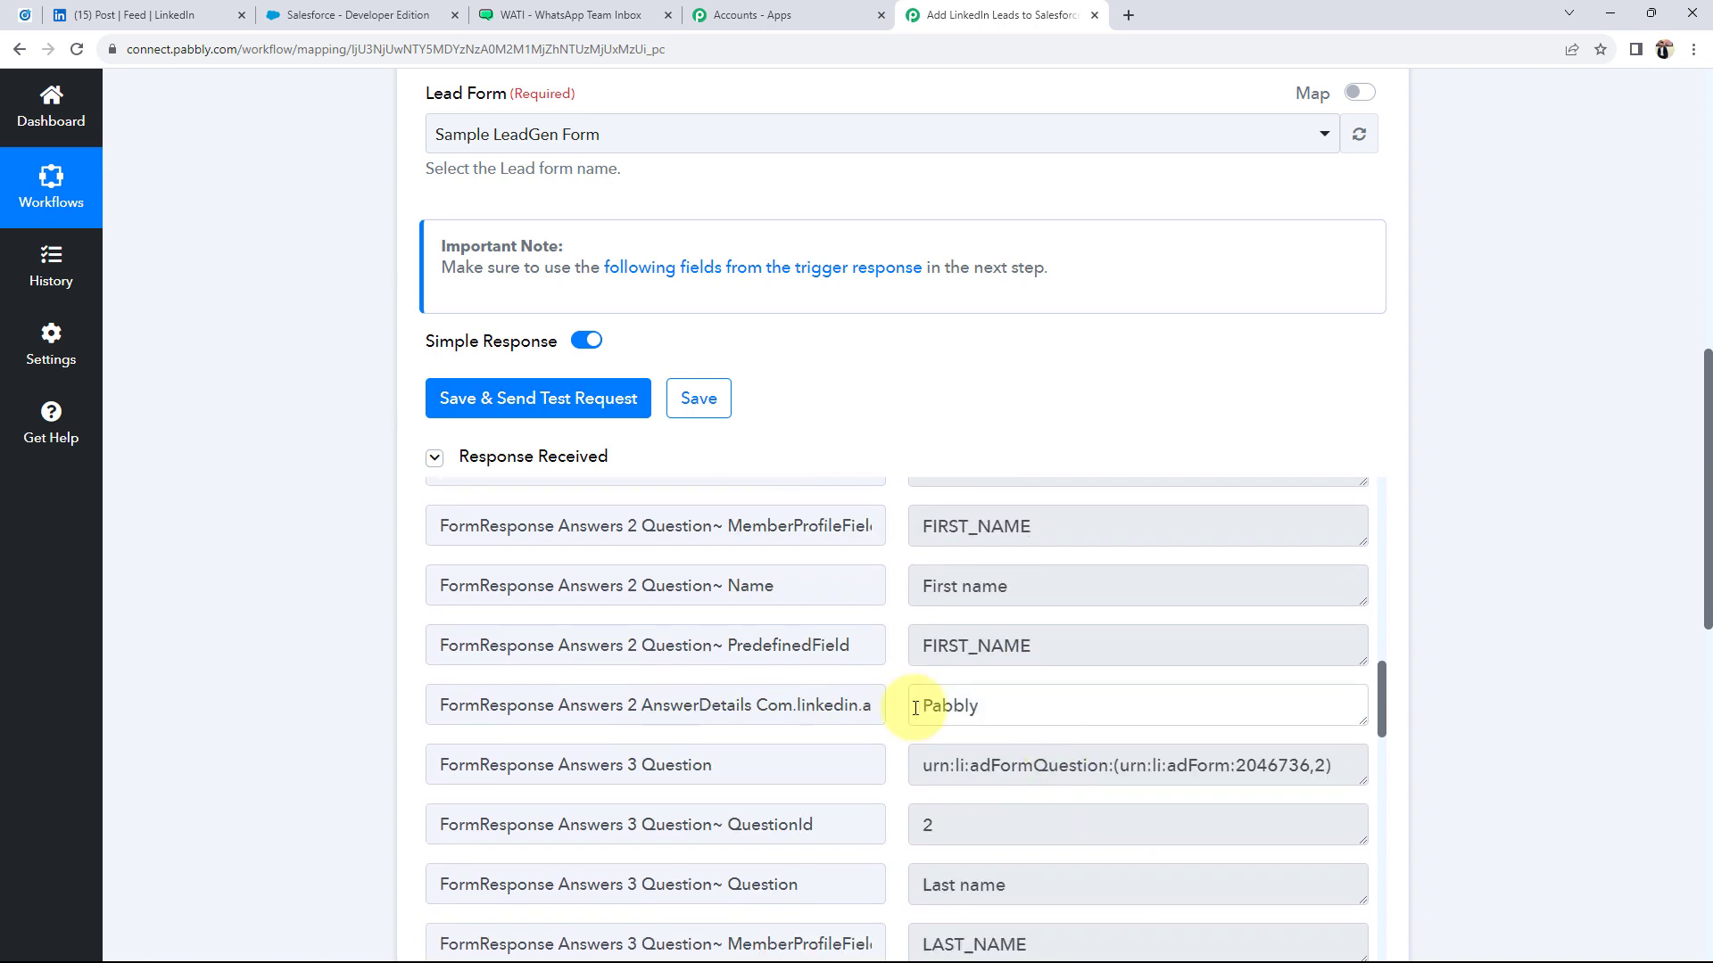
double_click(916, 707)
click(262, 630)
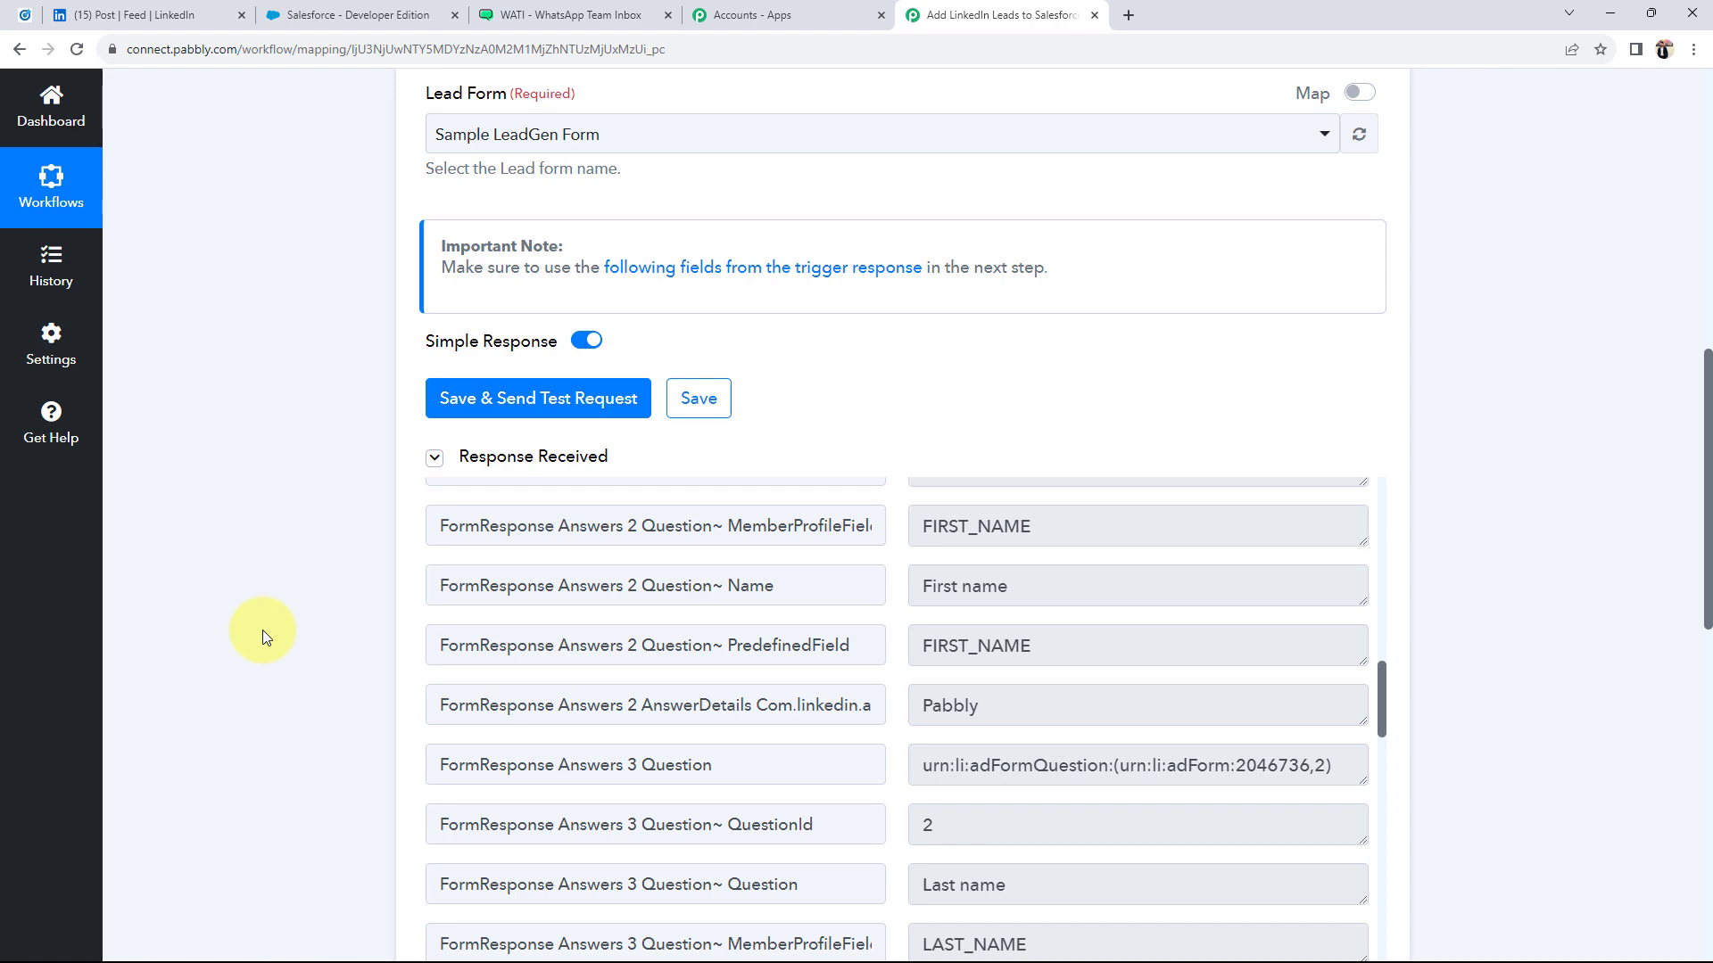
Collapse the LinkedIn Lead Gen Forms trigger and expand the Salesforce Create Contact action
scroll(262, 629, up, 11)
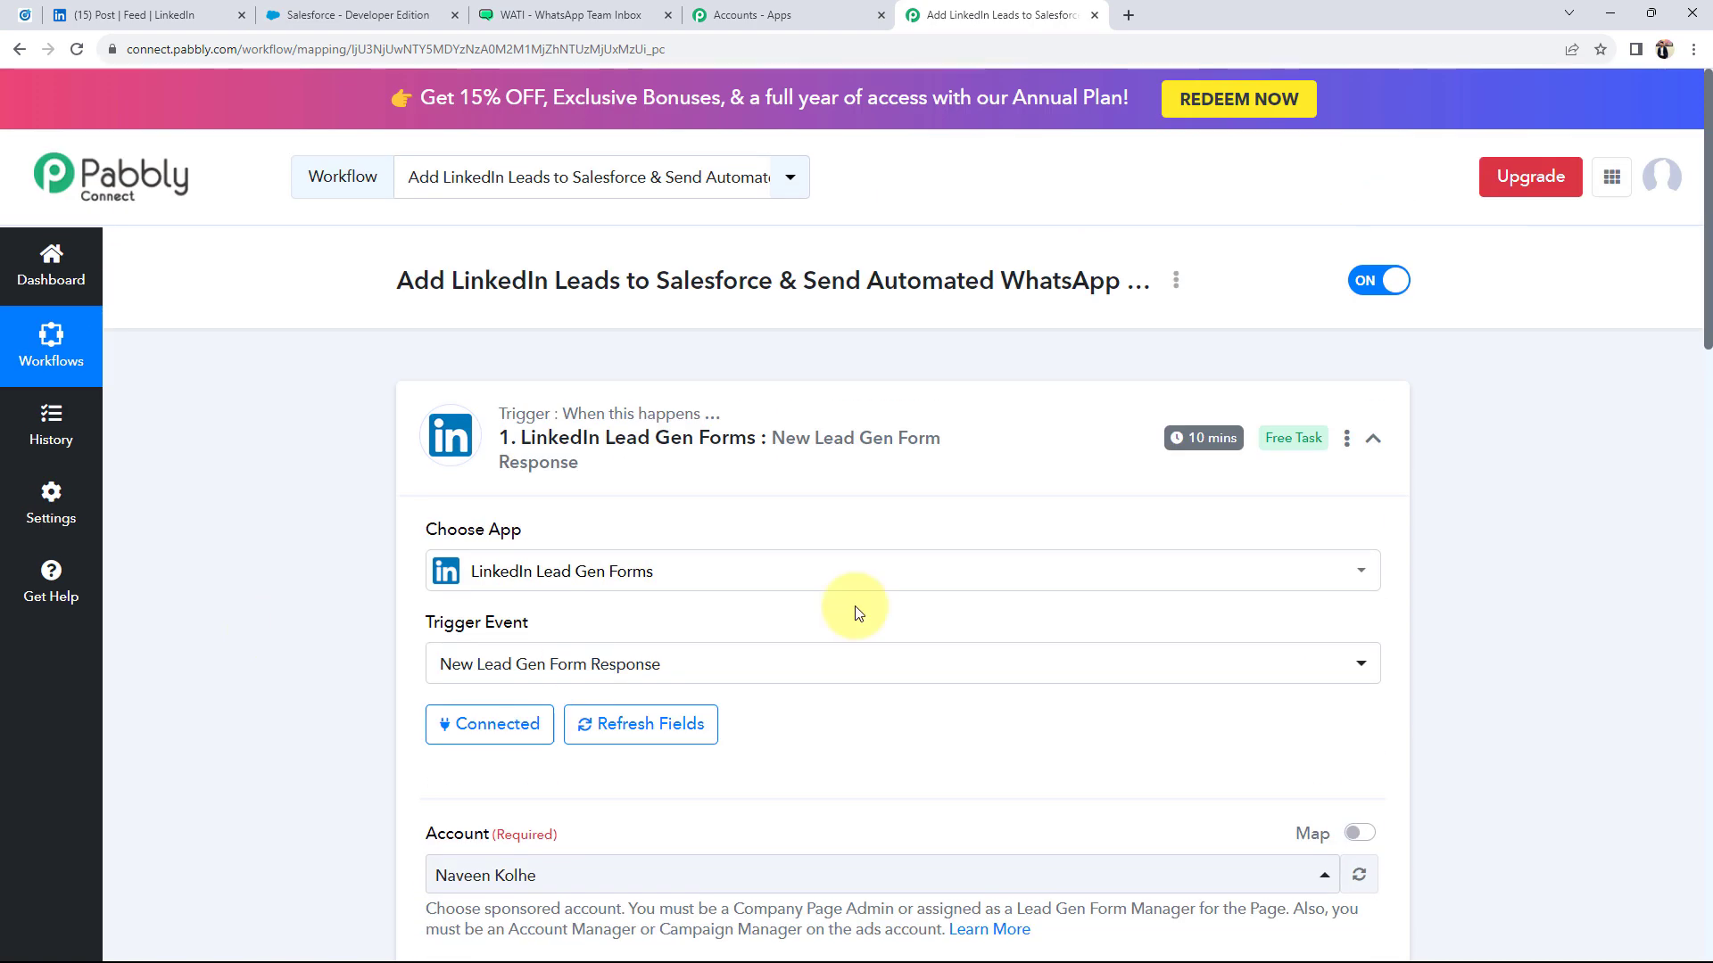
click(993, 444)
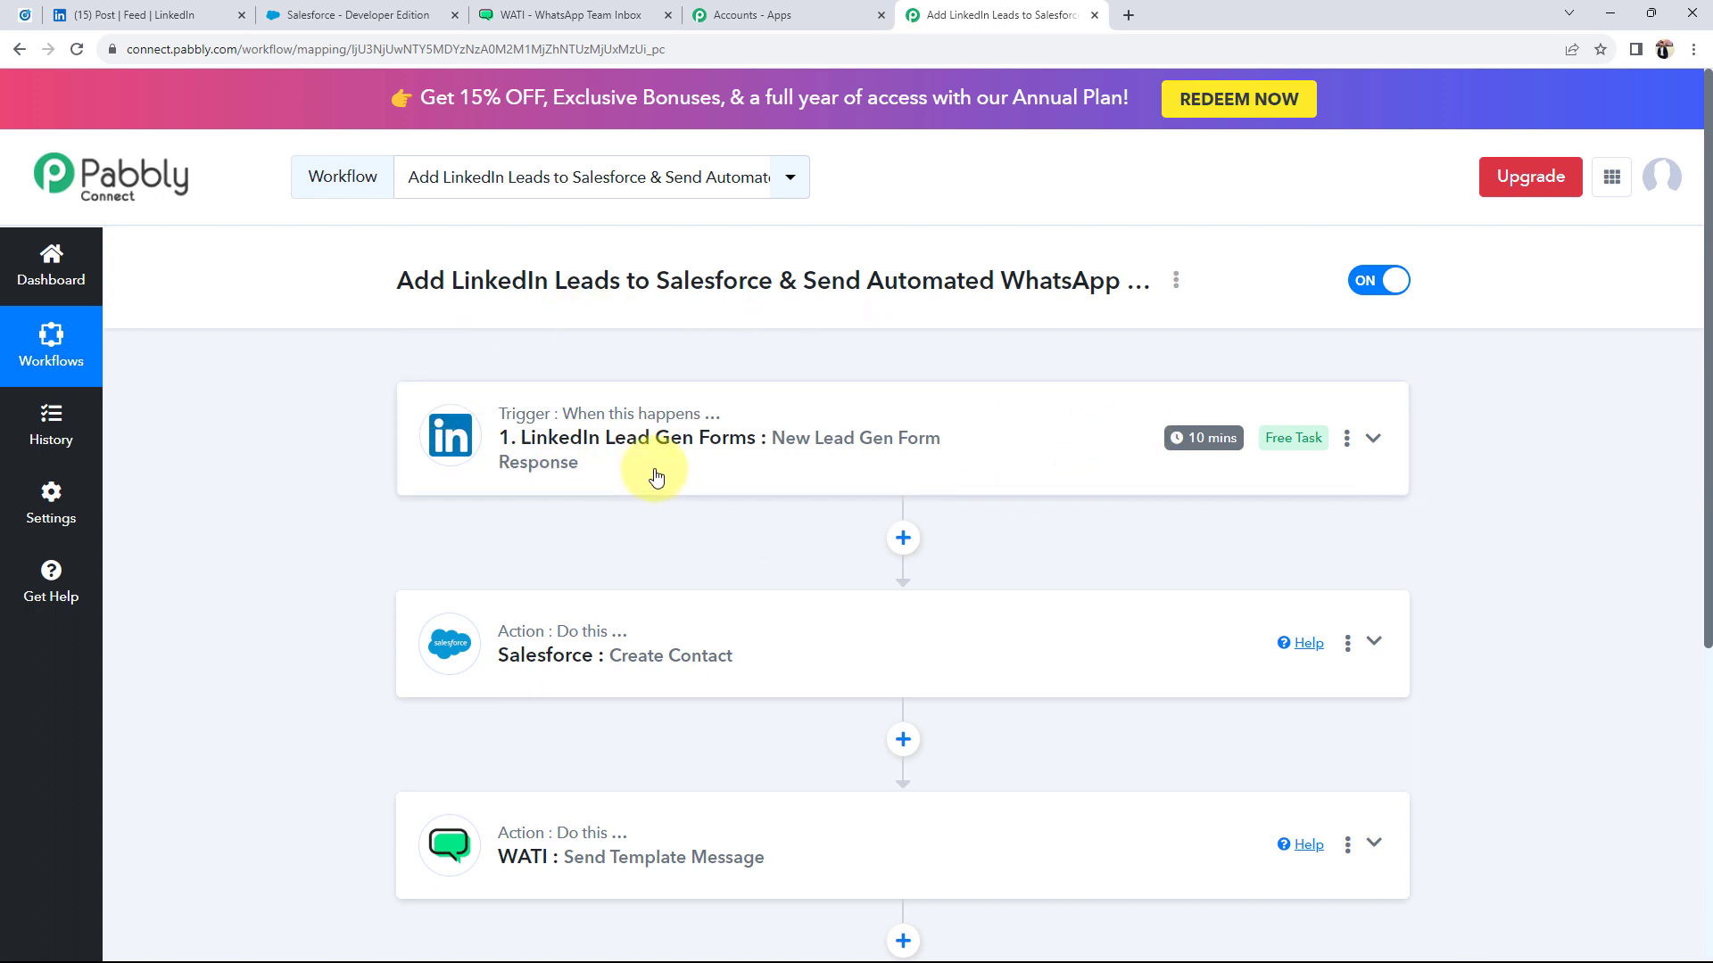
scroll(345, 524, down, 4)
click(727, 299)
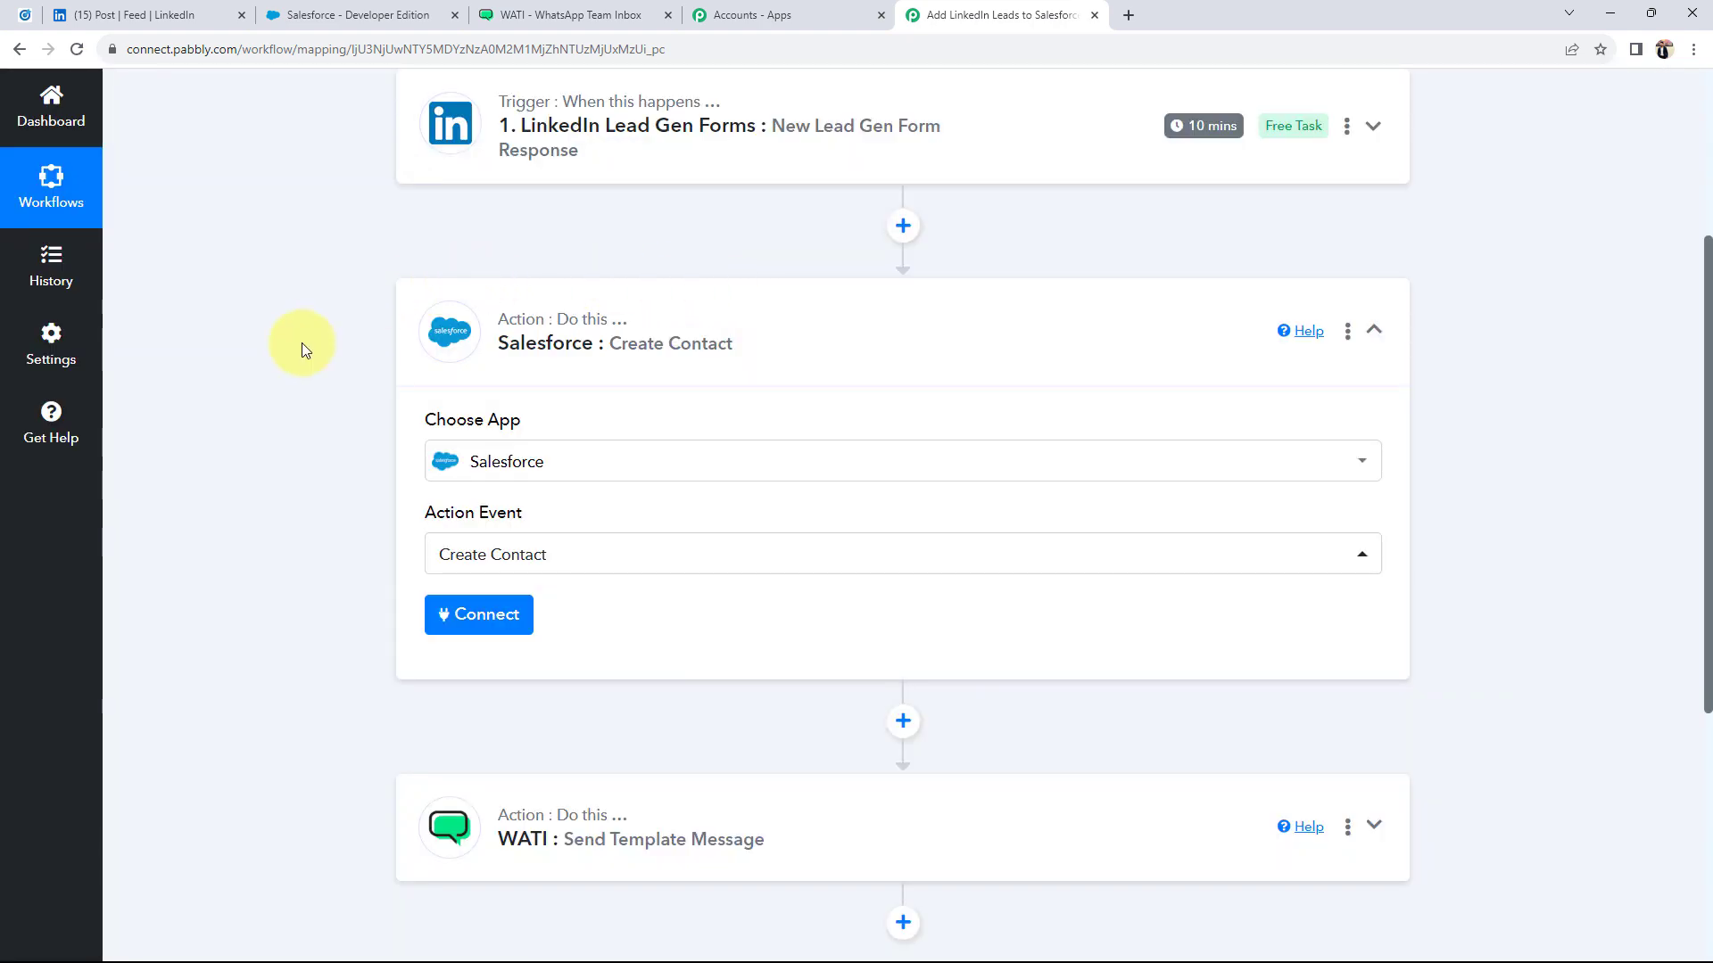
Add a new Salesforce connection to the Create Contact action and allow Pabbly Connect access to the account
click(470, 614)
click(791, 286)
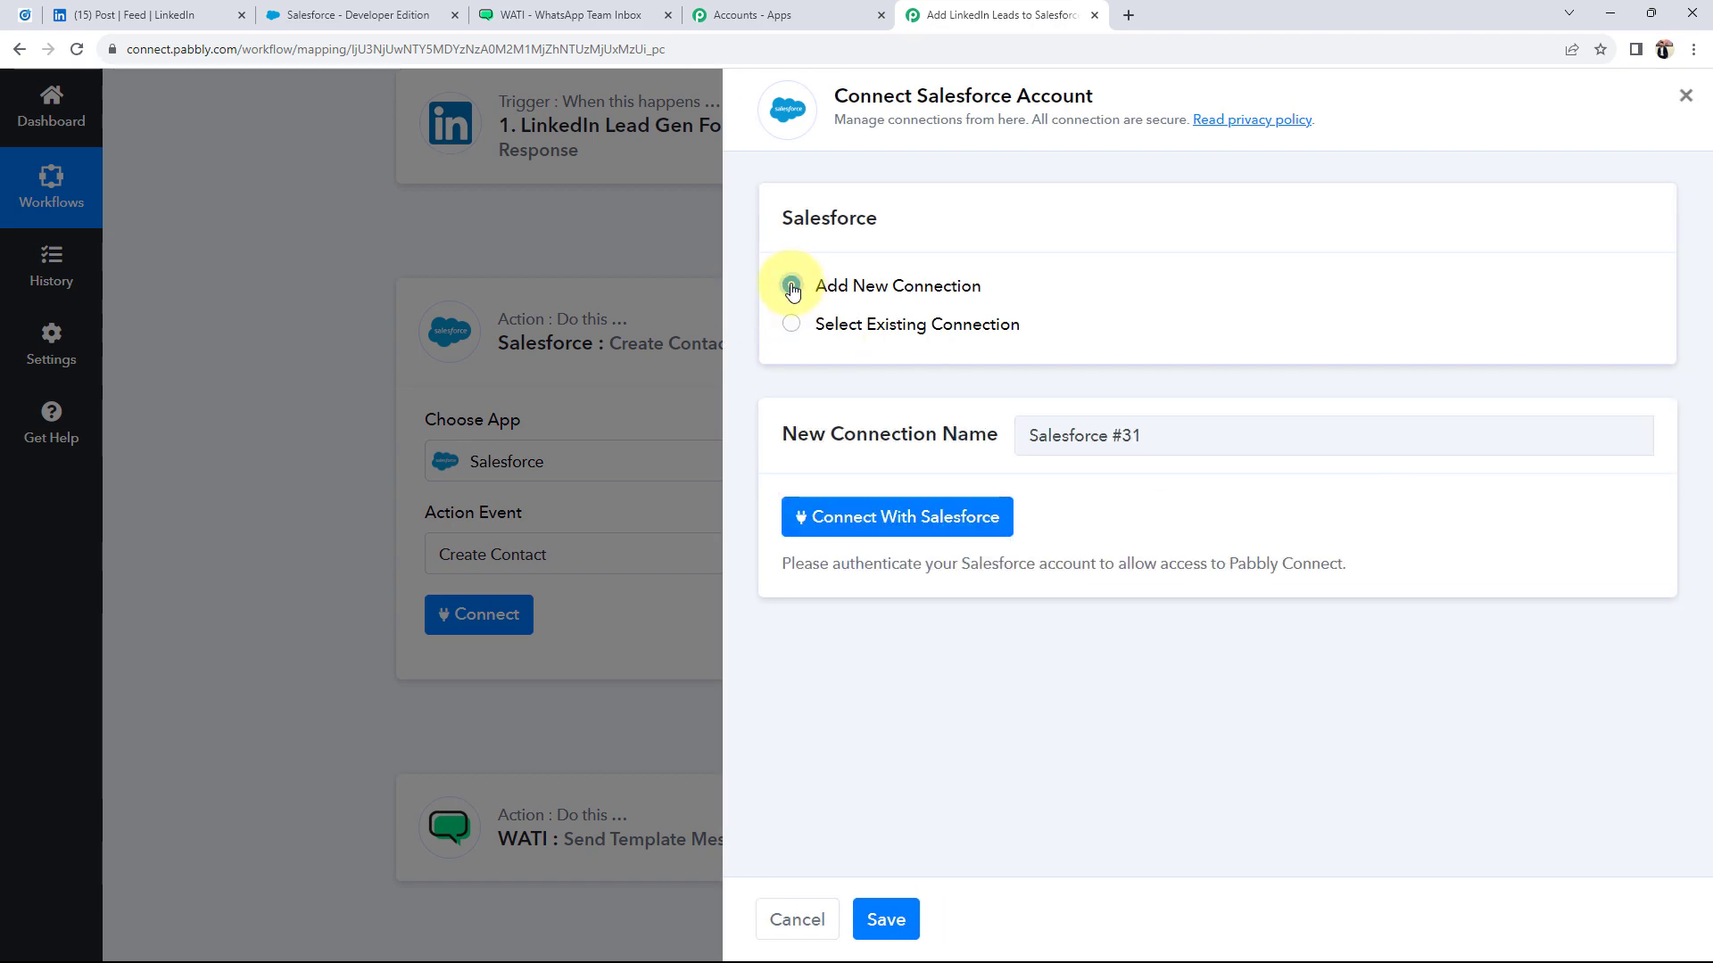
click(843, 520)
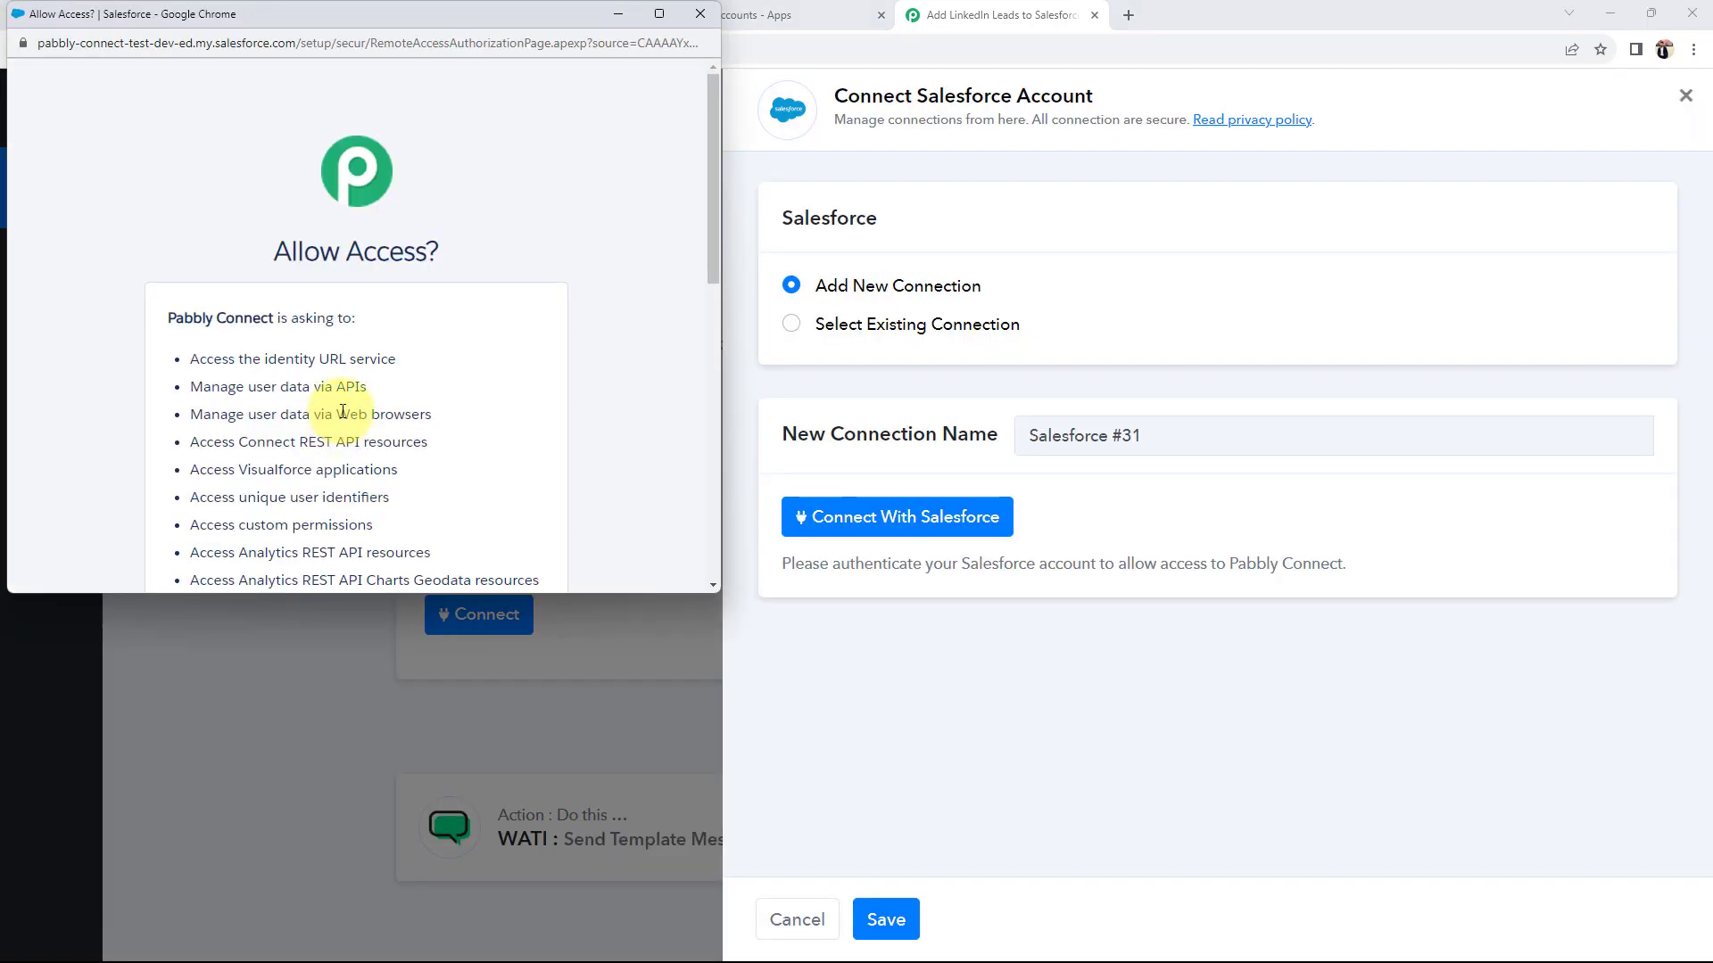
scroll(373, 404, down, 10)
click(397, 573)
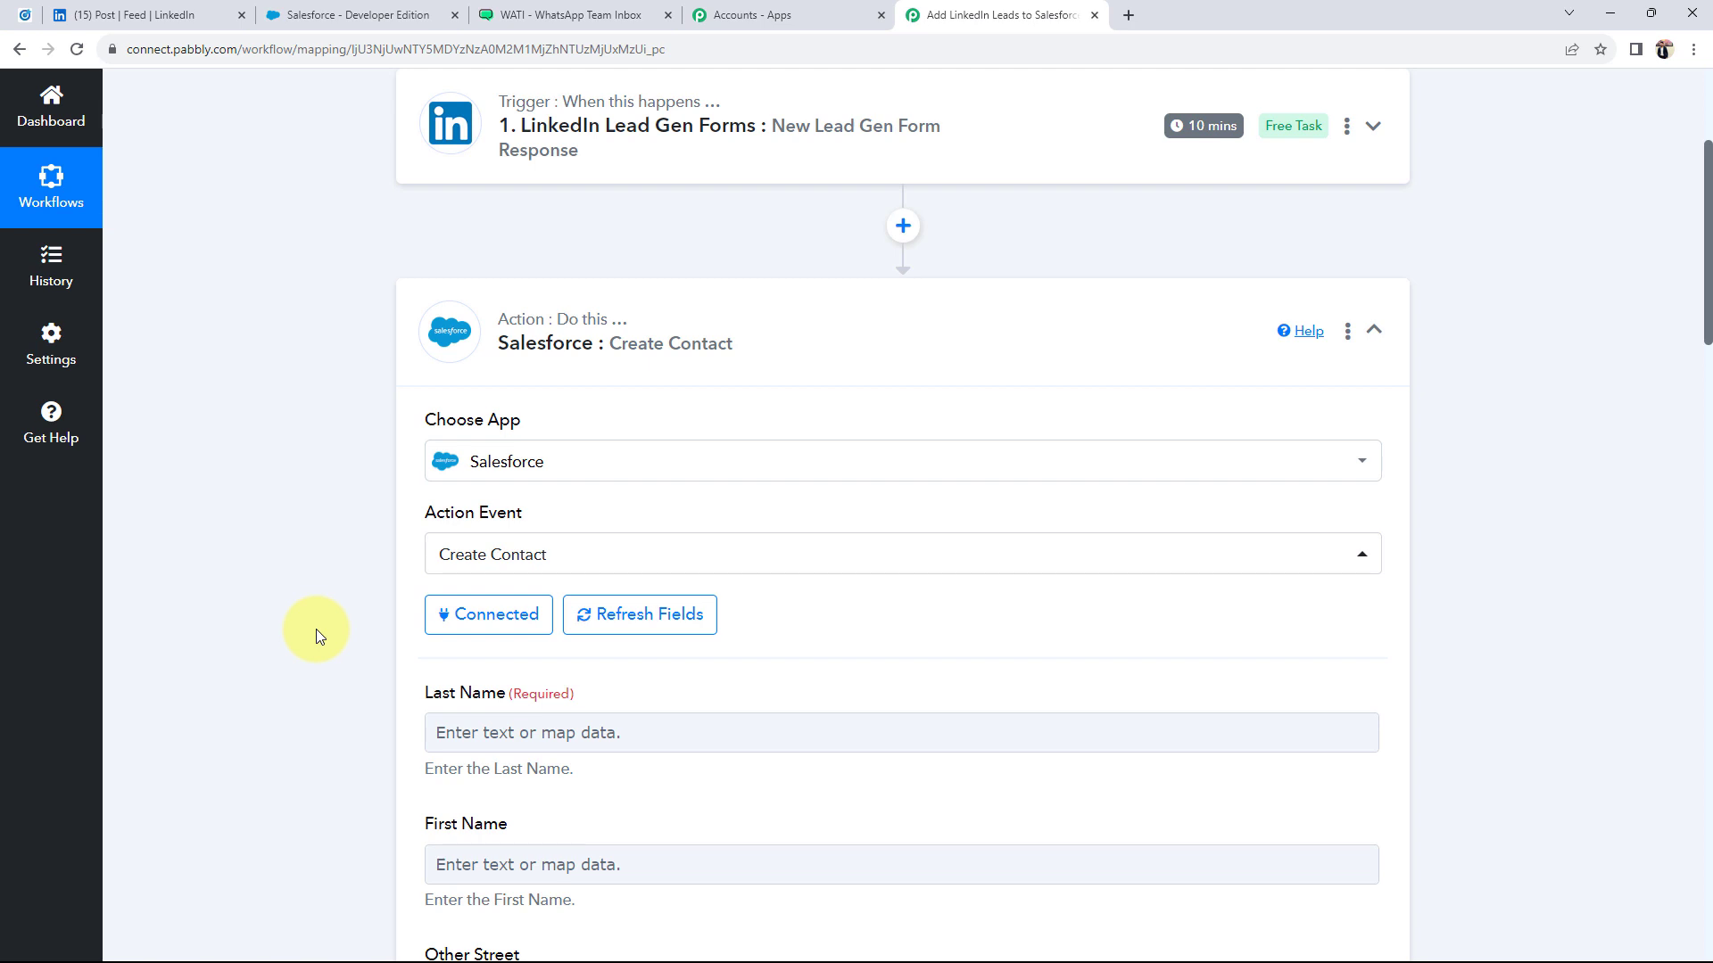
Look over the Create Contact fields, including the required Last Name, and the LinkedIn trigger that supplies their data
scroll(316, 629, down, 5)
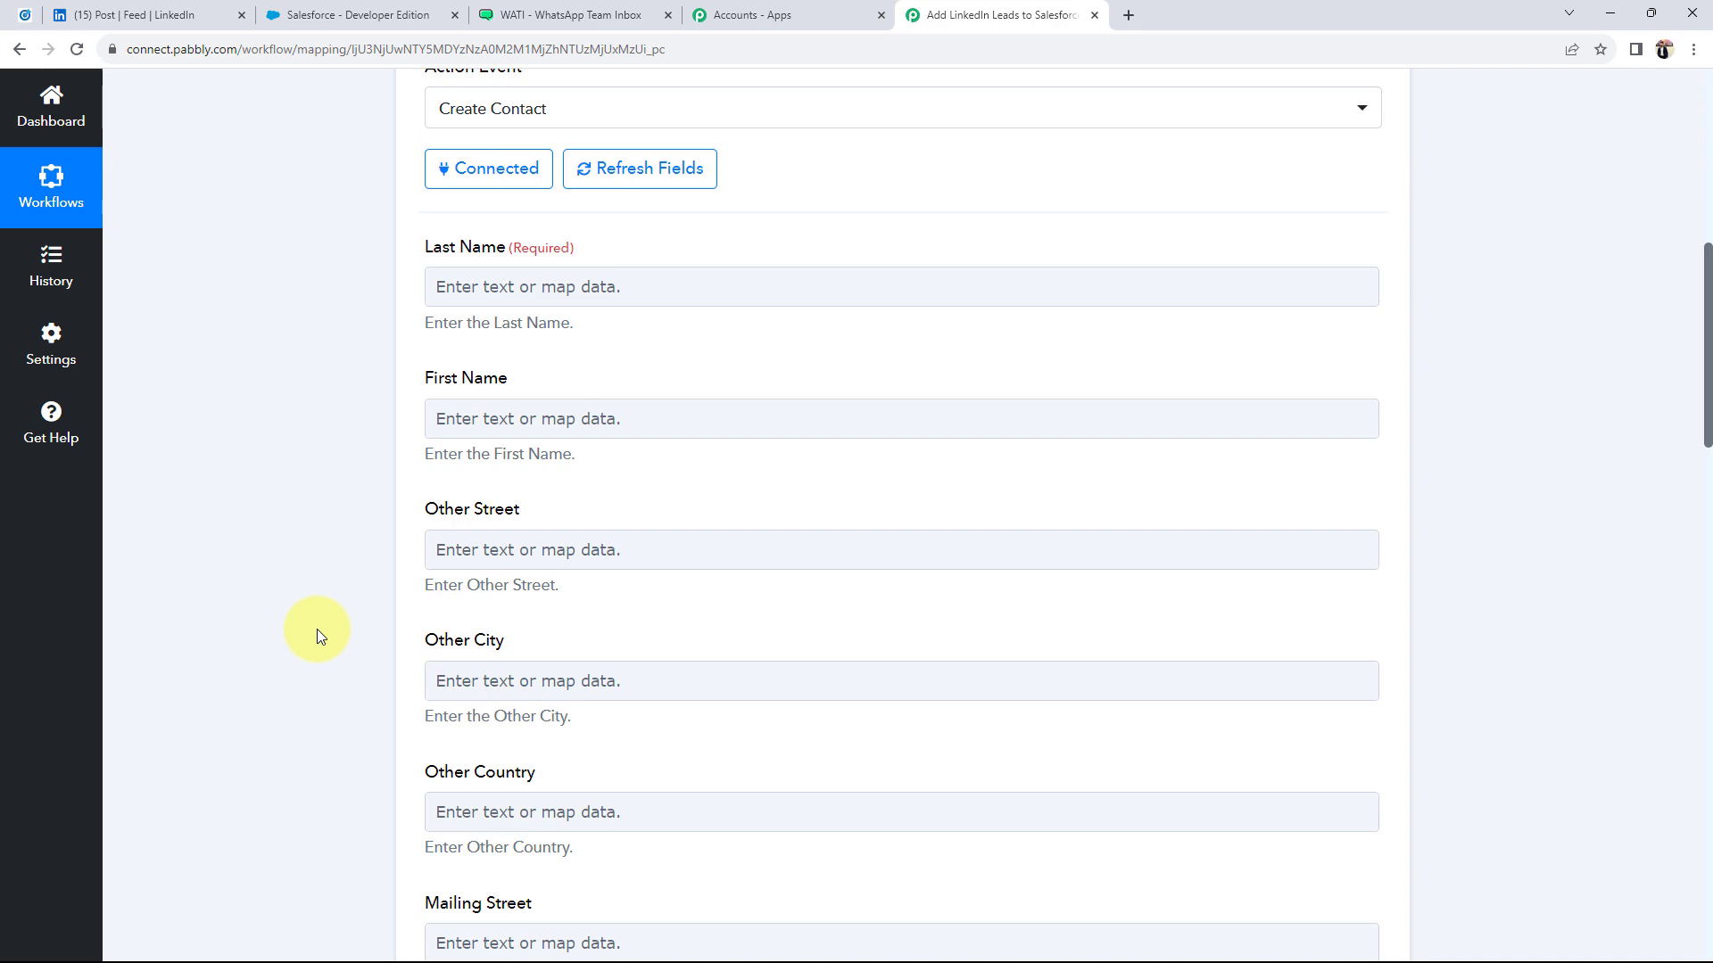
scroll(329, 631, up, 3)
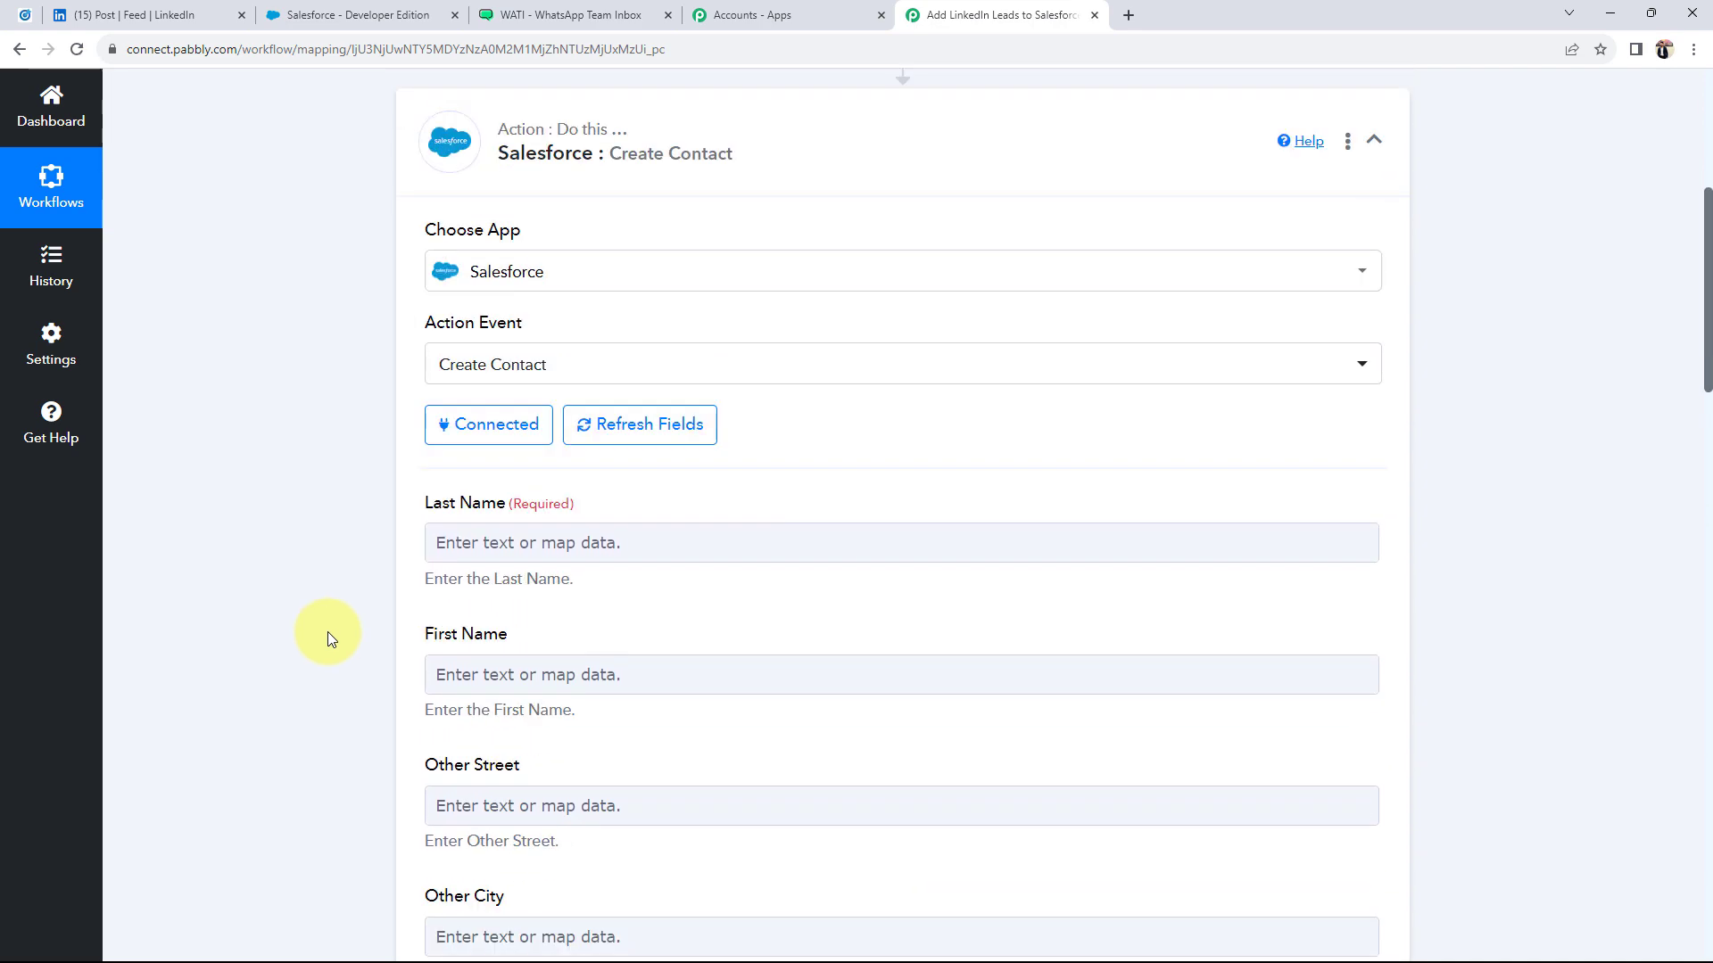
click(449, 554)
drag(426, 514, 513, 515)
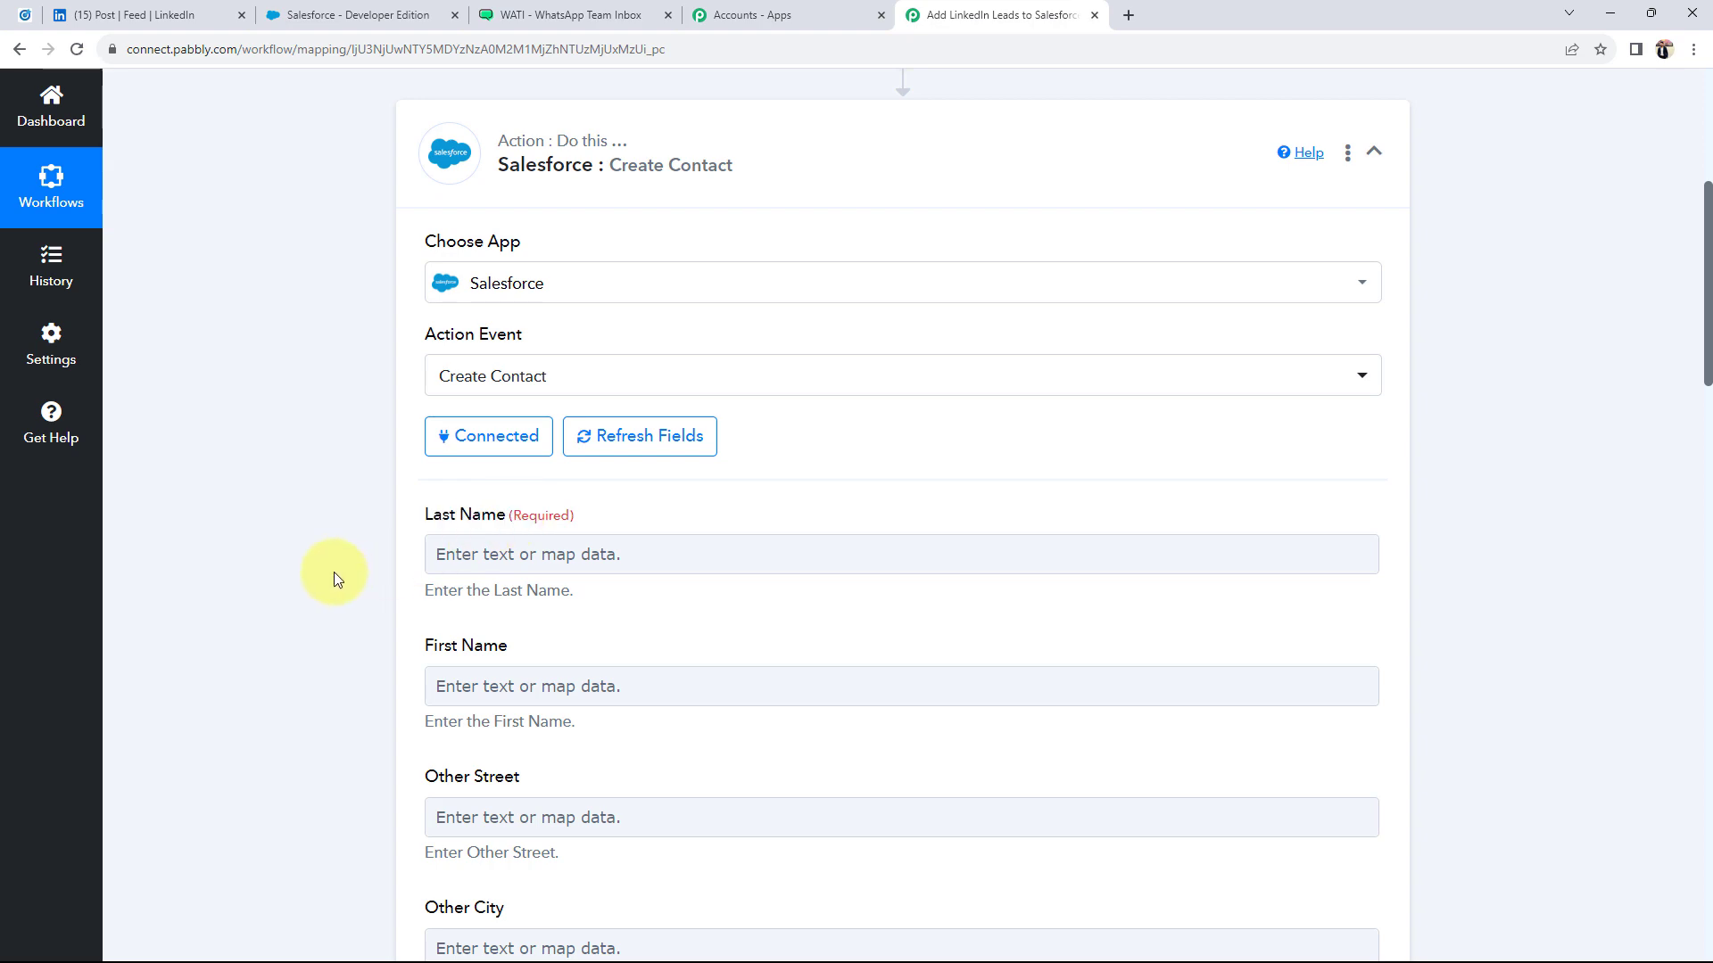
scroll(334, 571, up, 5)
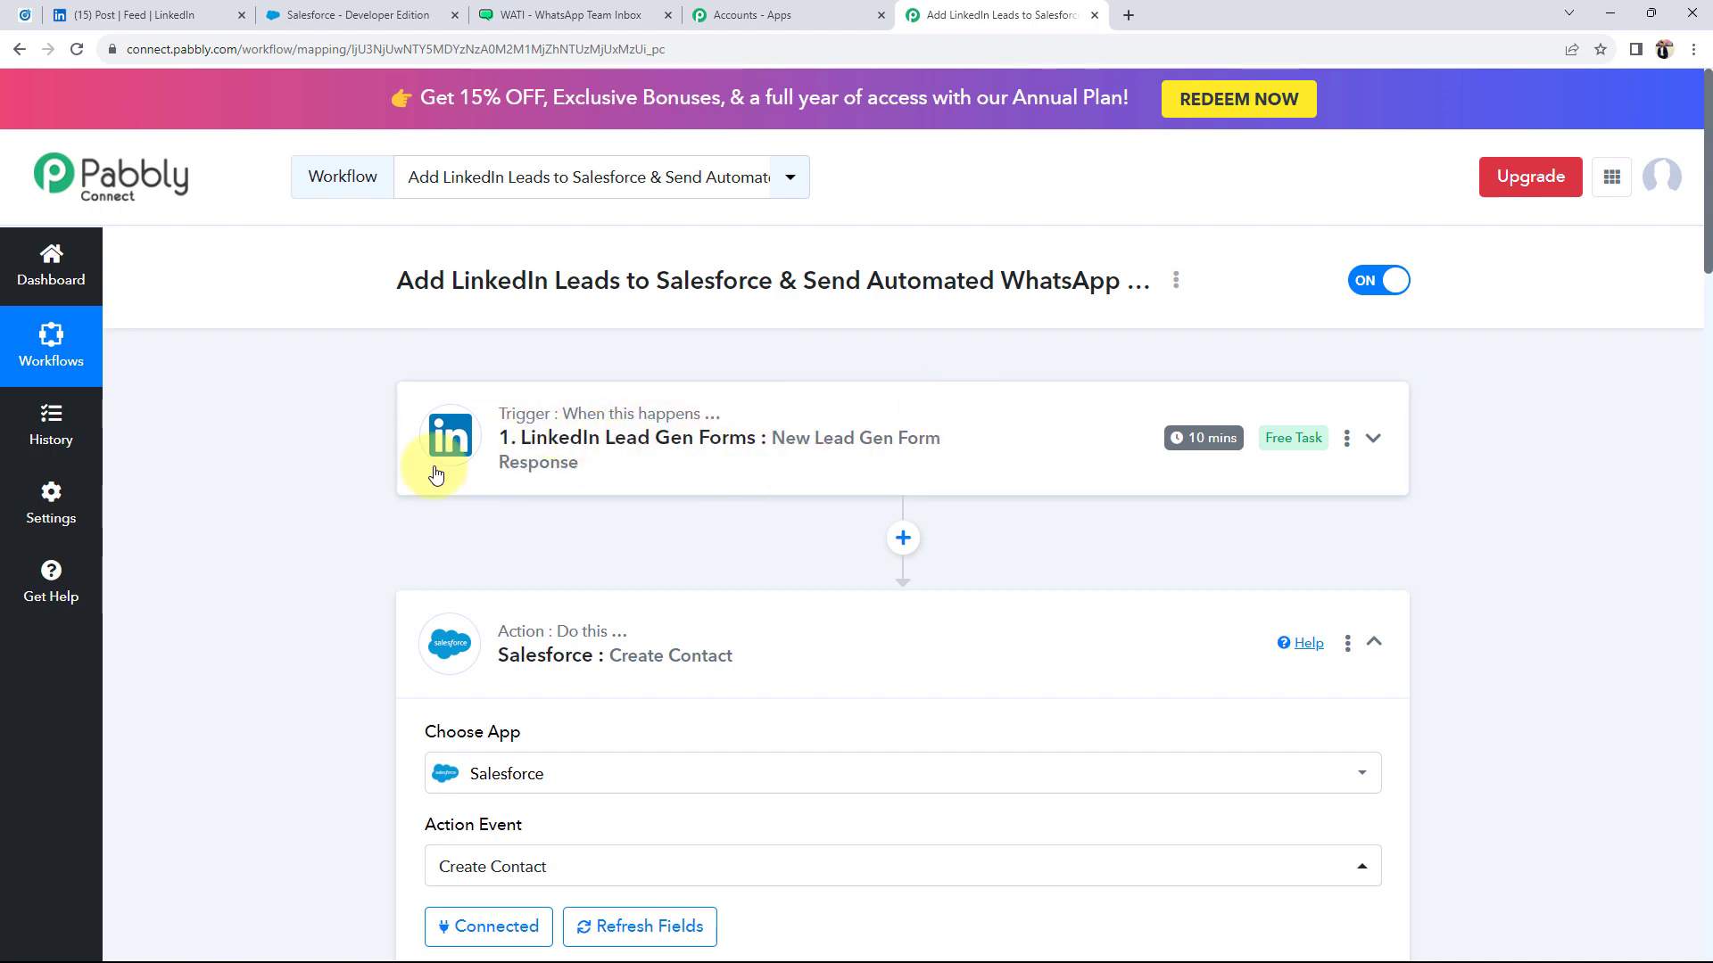
scroll(312, 510, down, 8)
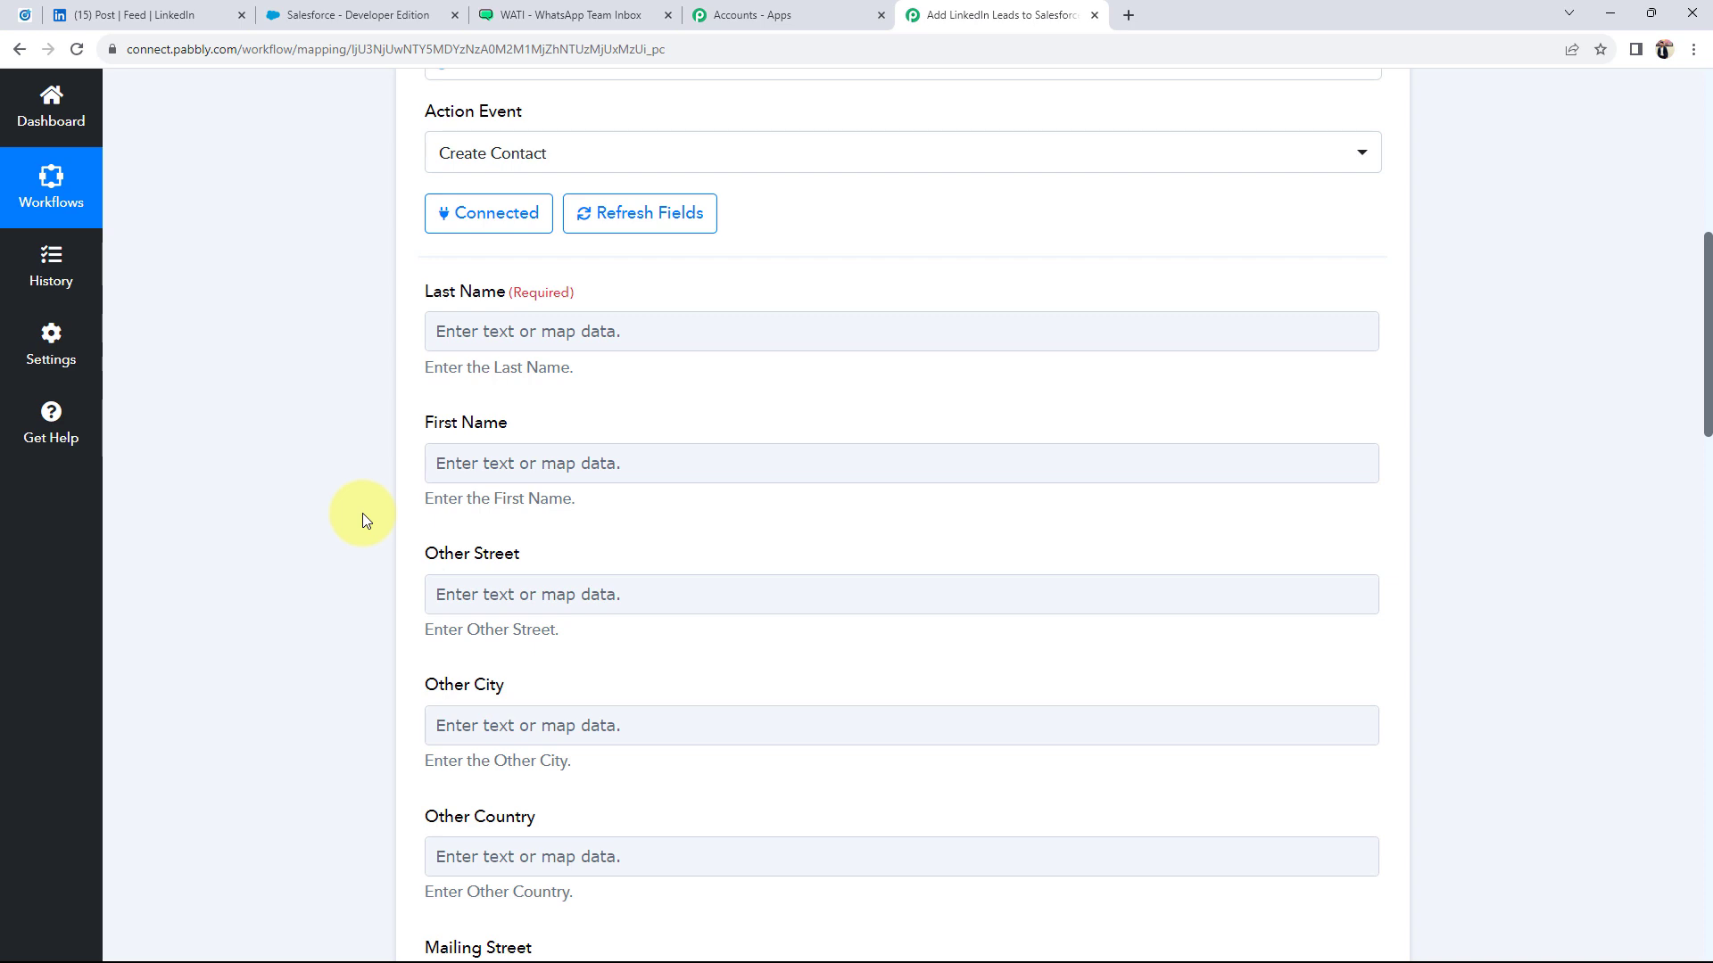
Search the LinkedIn response data for "subs" and map Question Answers Last Name to the contact's Last Name
click(507, 333)
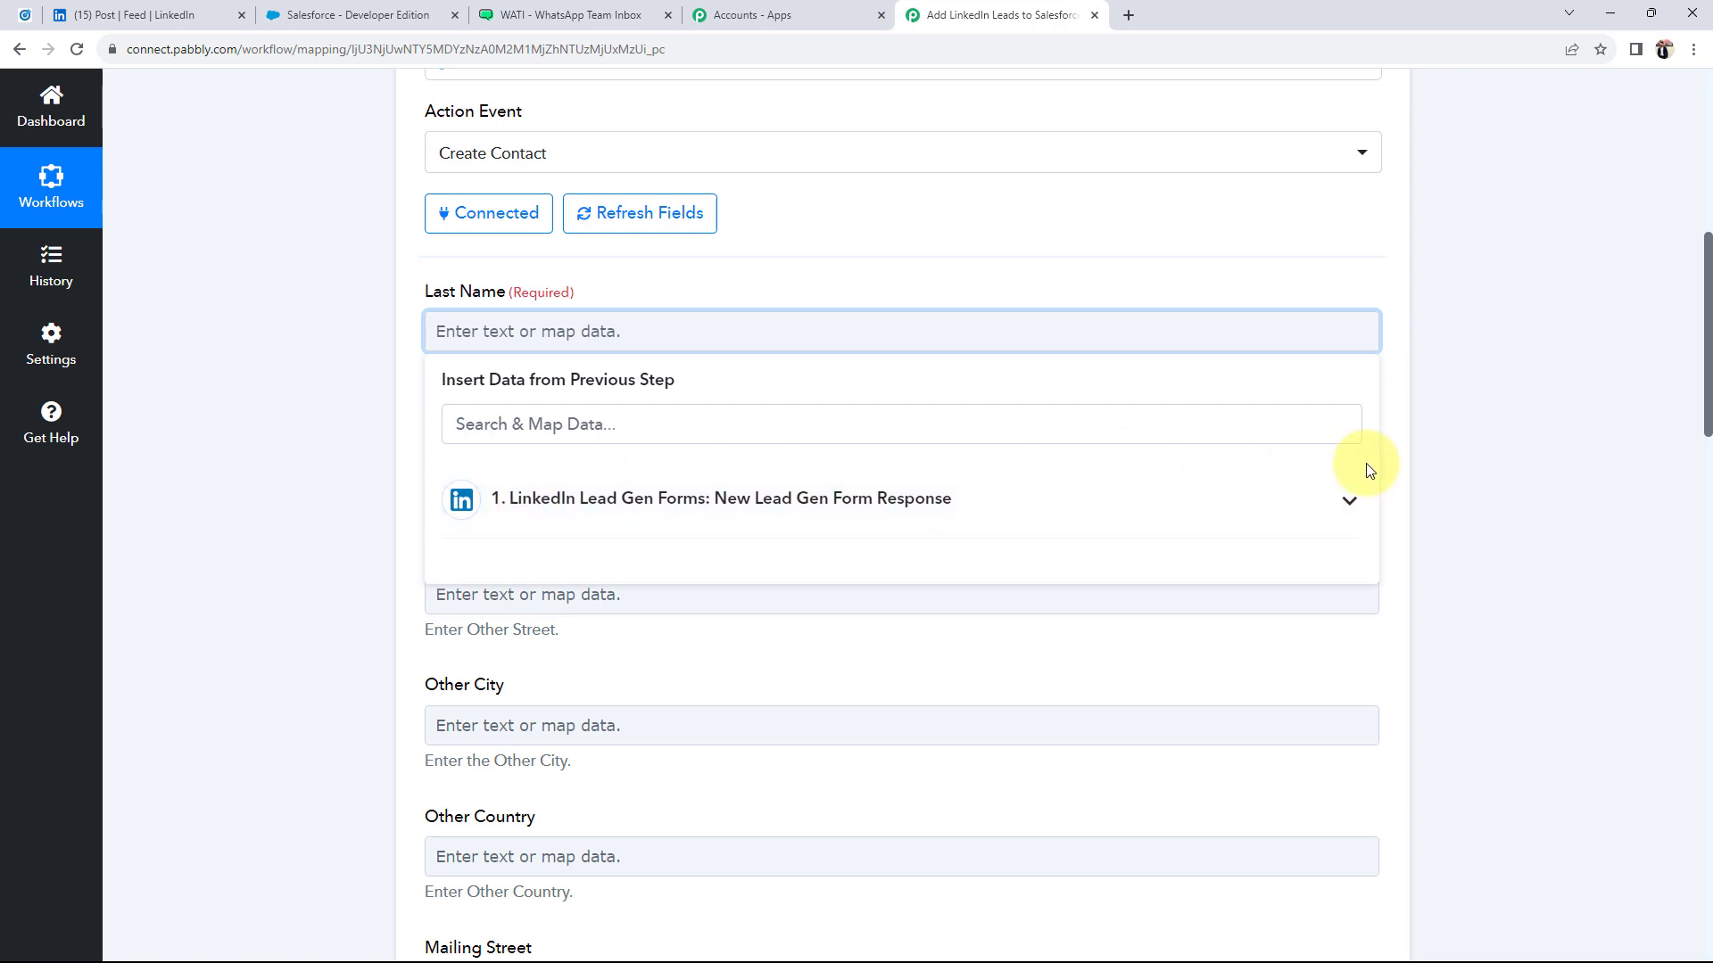
click(1347, 498)
scroll(701, 643, down, 3)
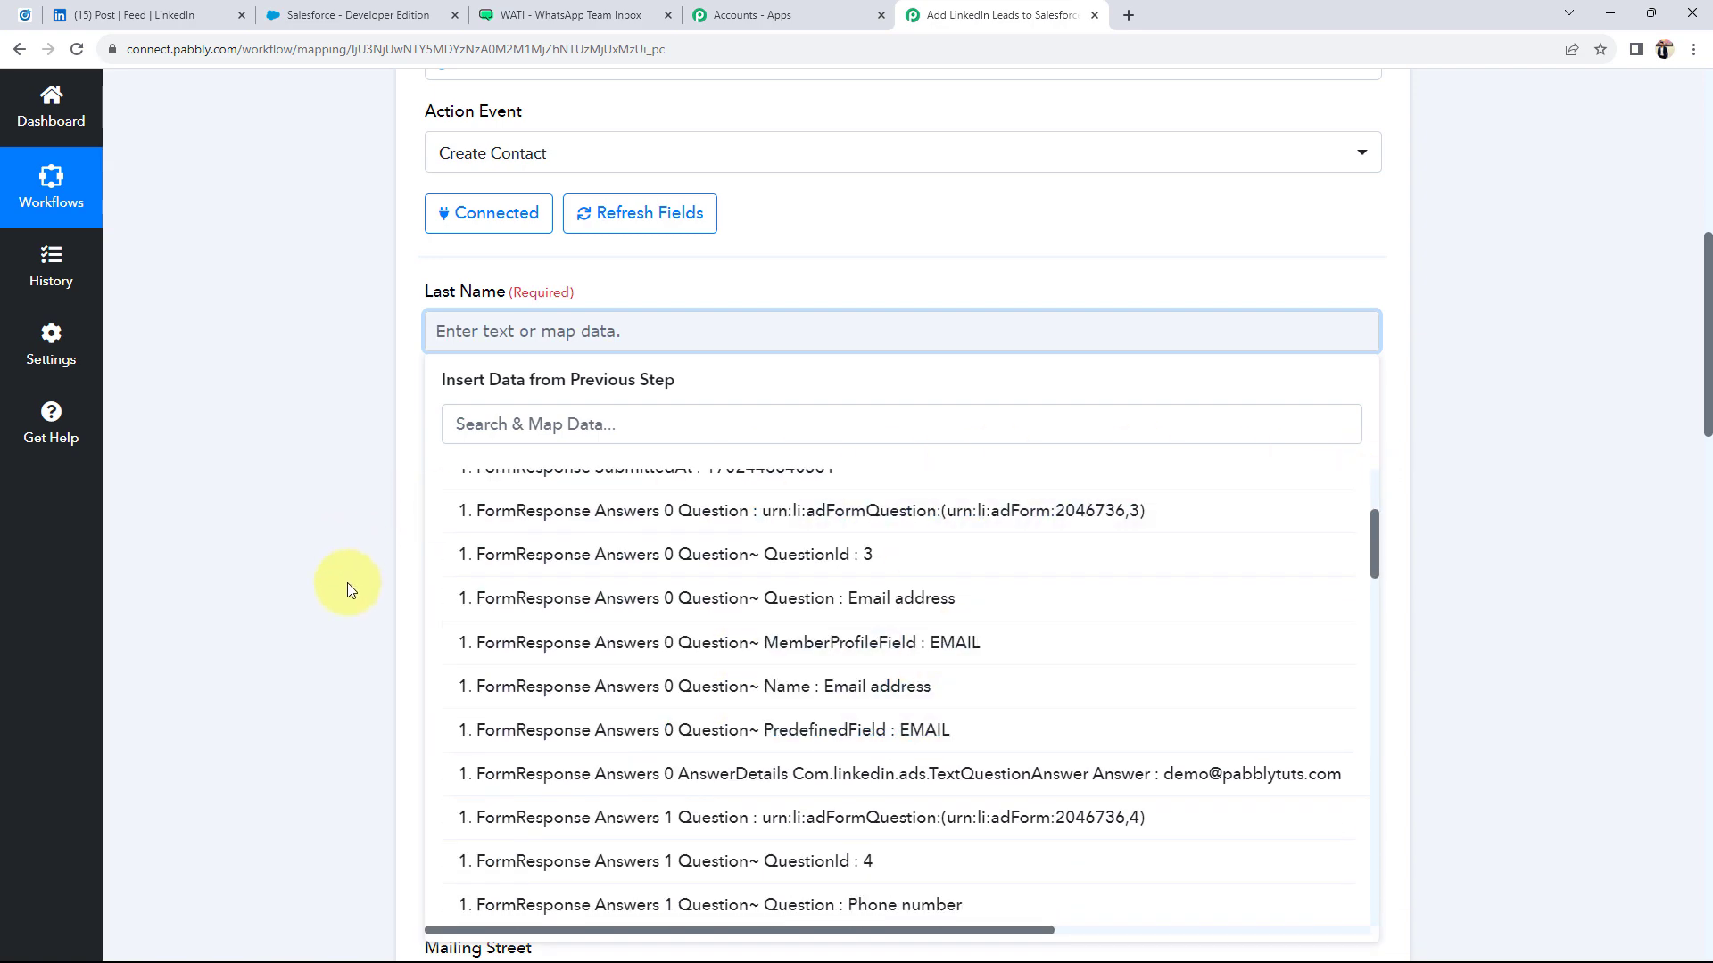
click(501, 421)
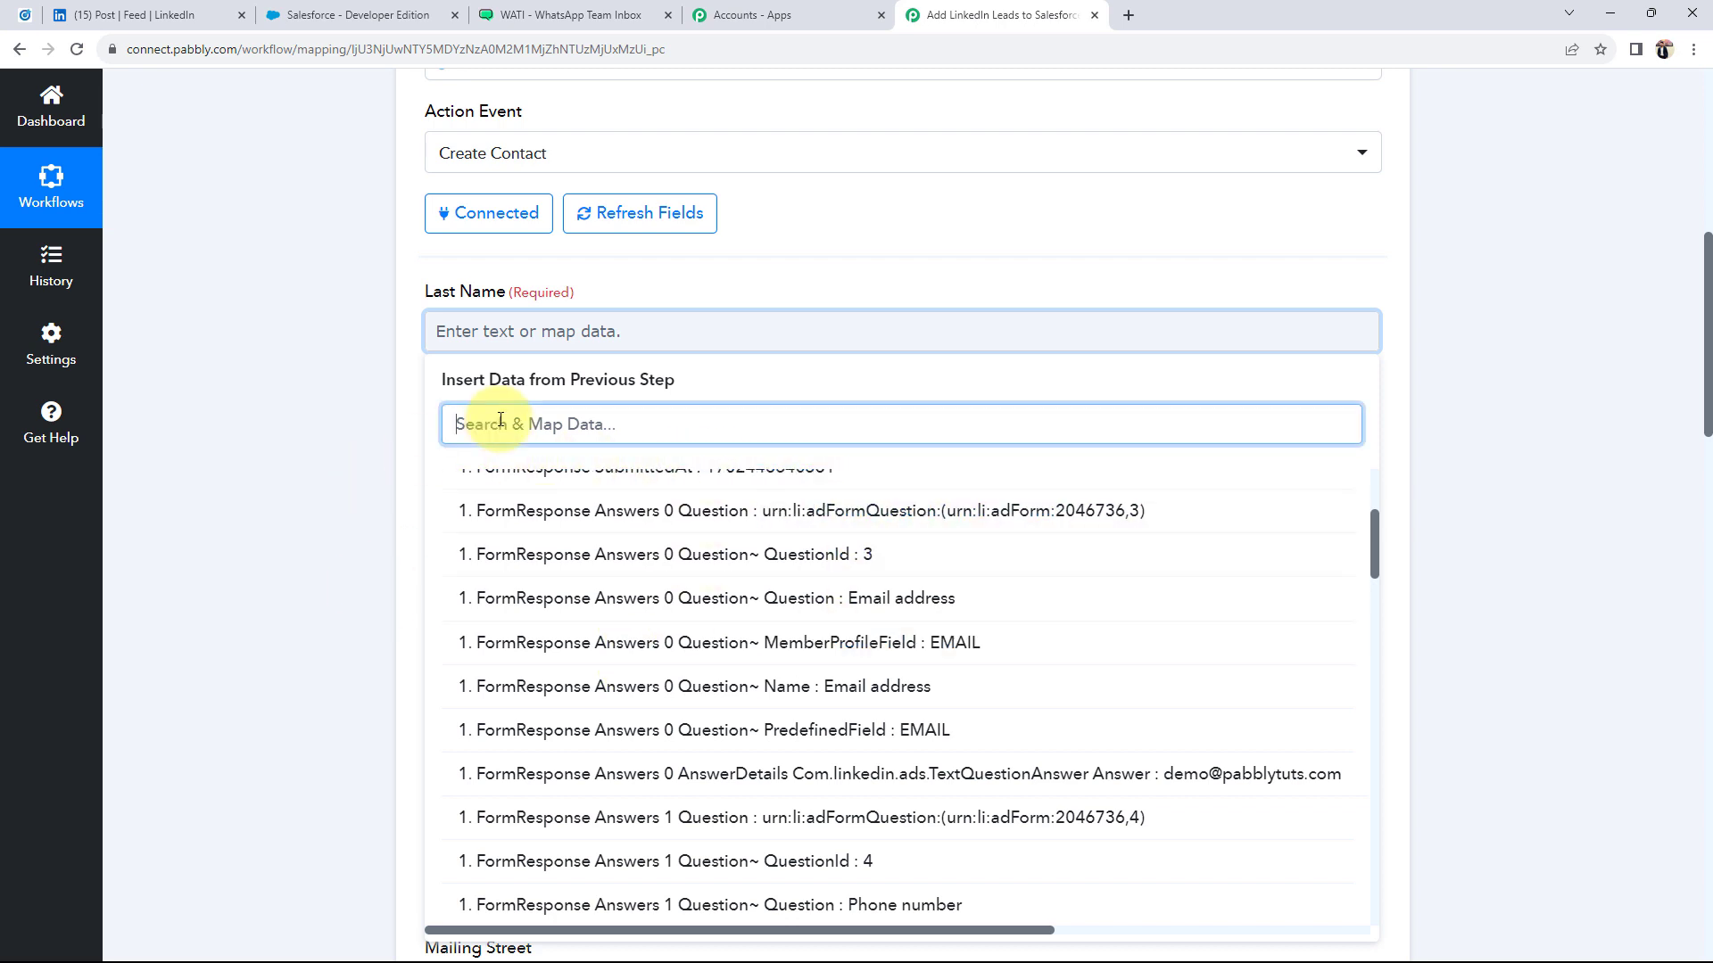
text(subs)
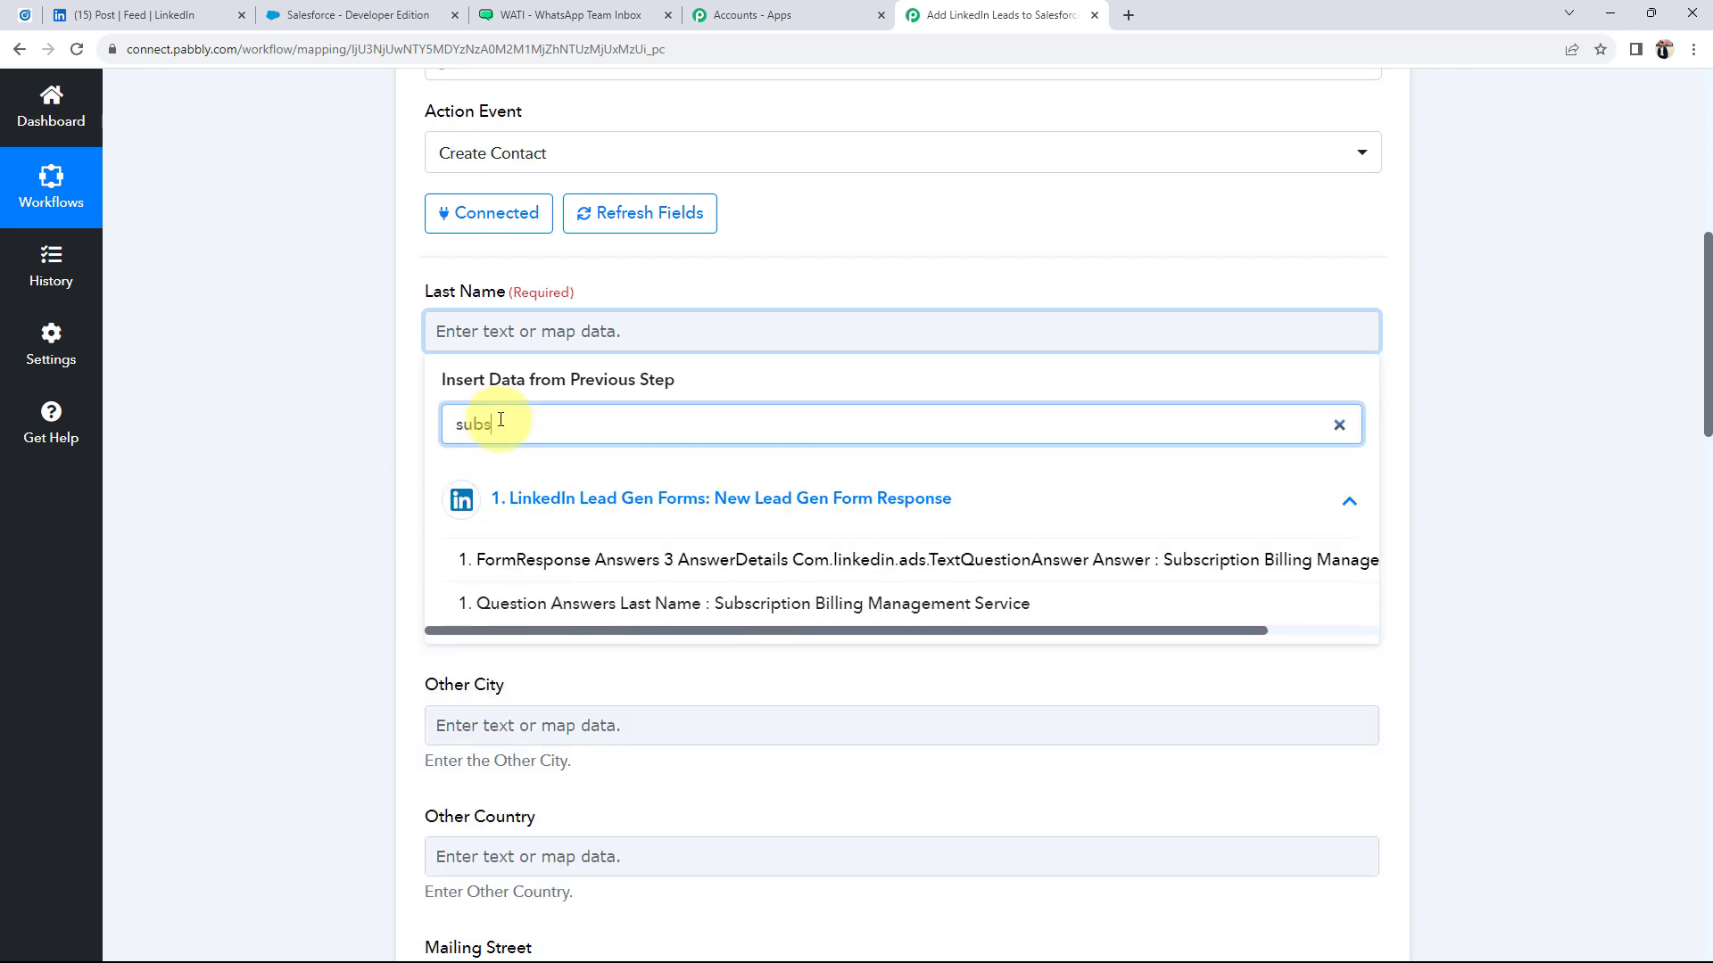
click(656, 604)
click(243, 478)
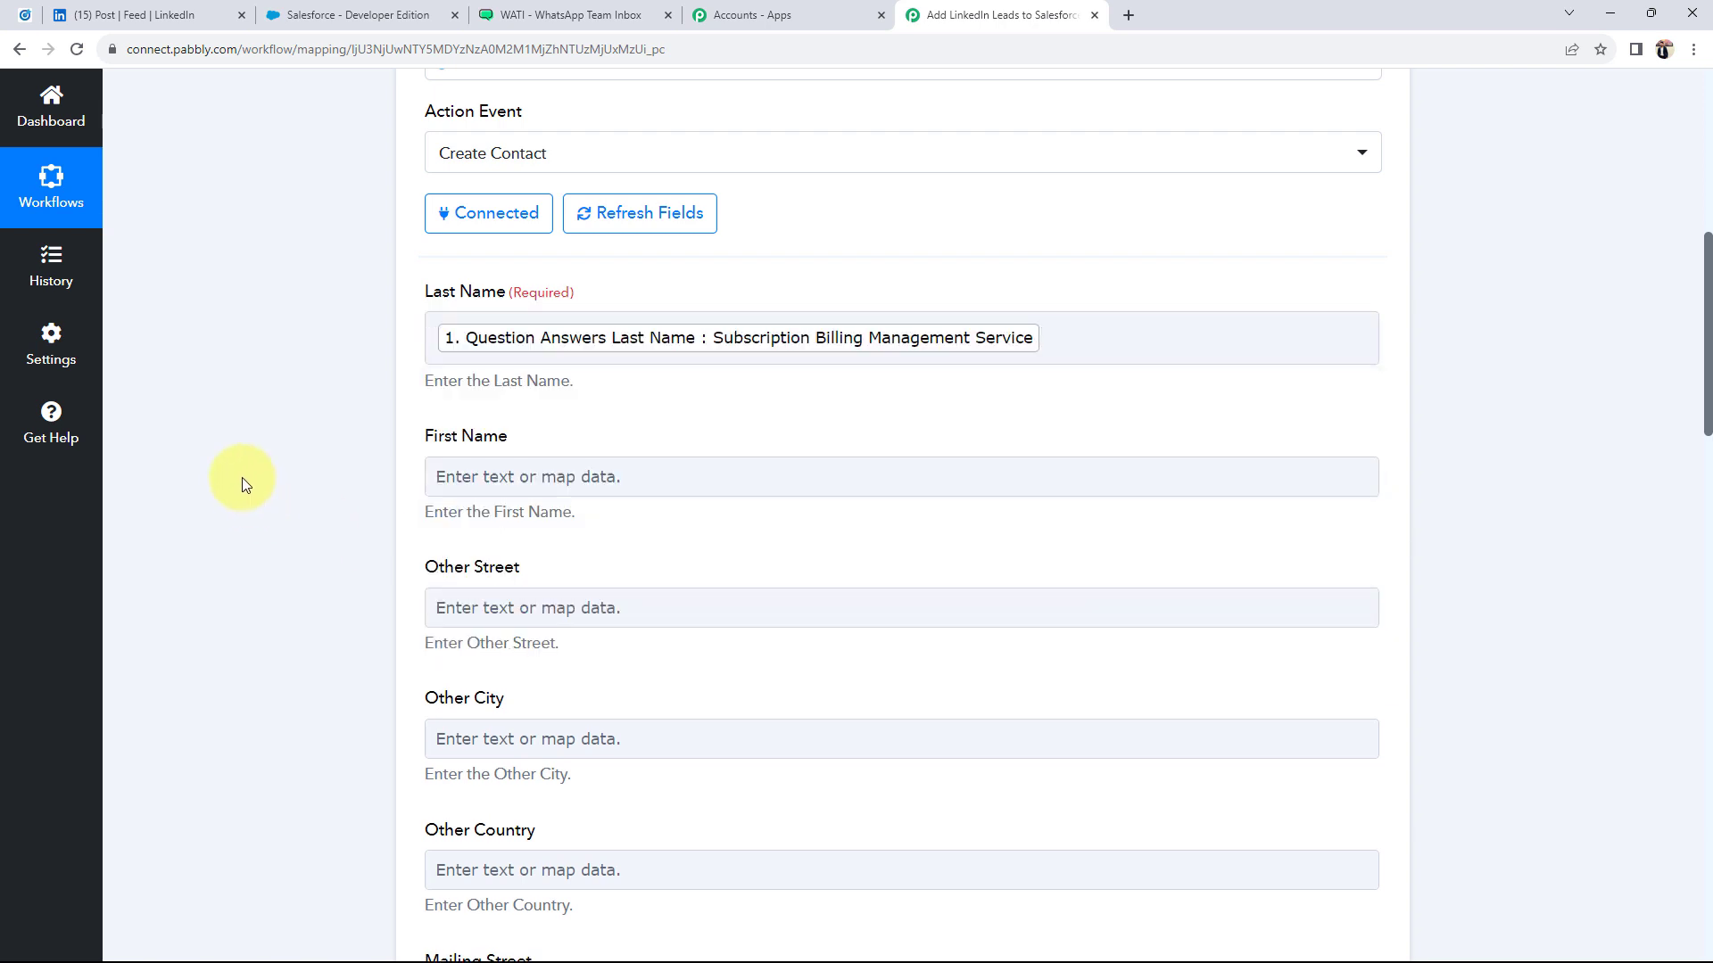
Search the LinkedIn response data for "pab" and map Question Answers First Name to the contact's First Name
scroll(242, 478, down, 1)
click(494, 385)
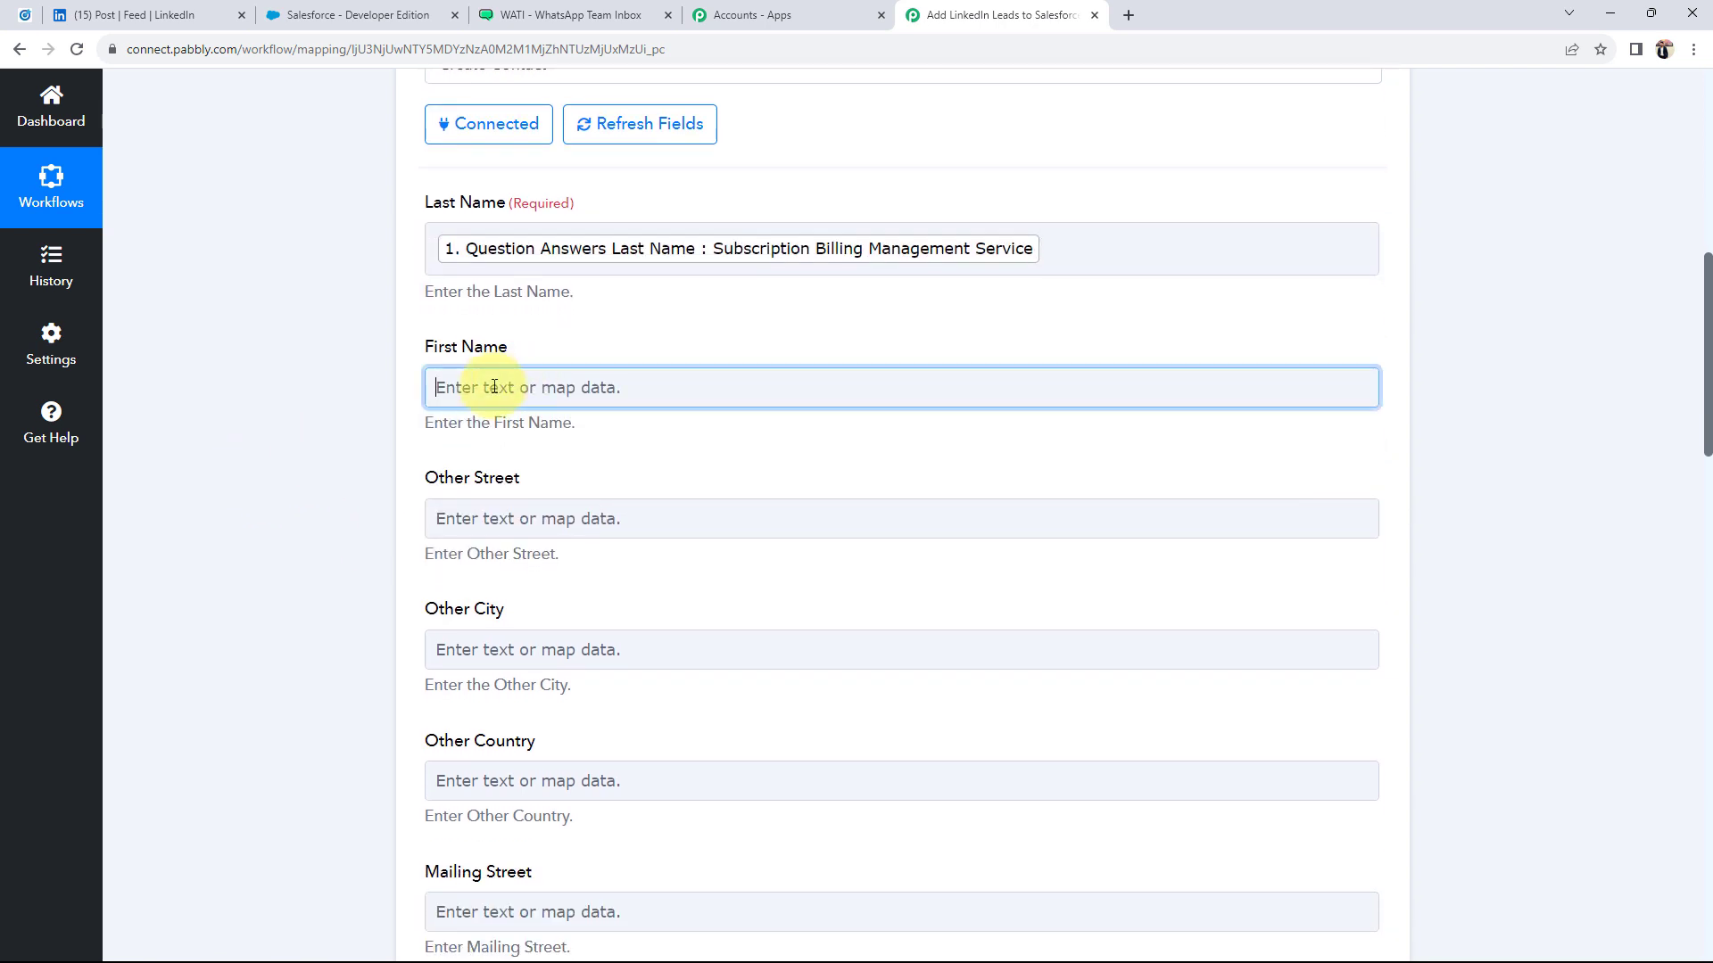
click(497, 542)
click(533, 484)
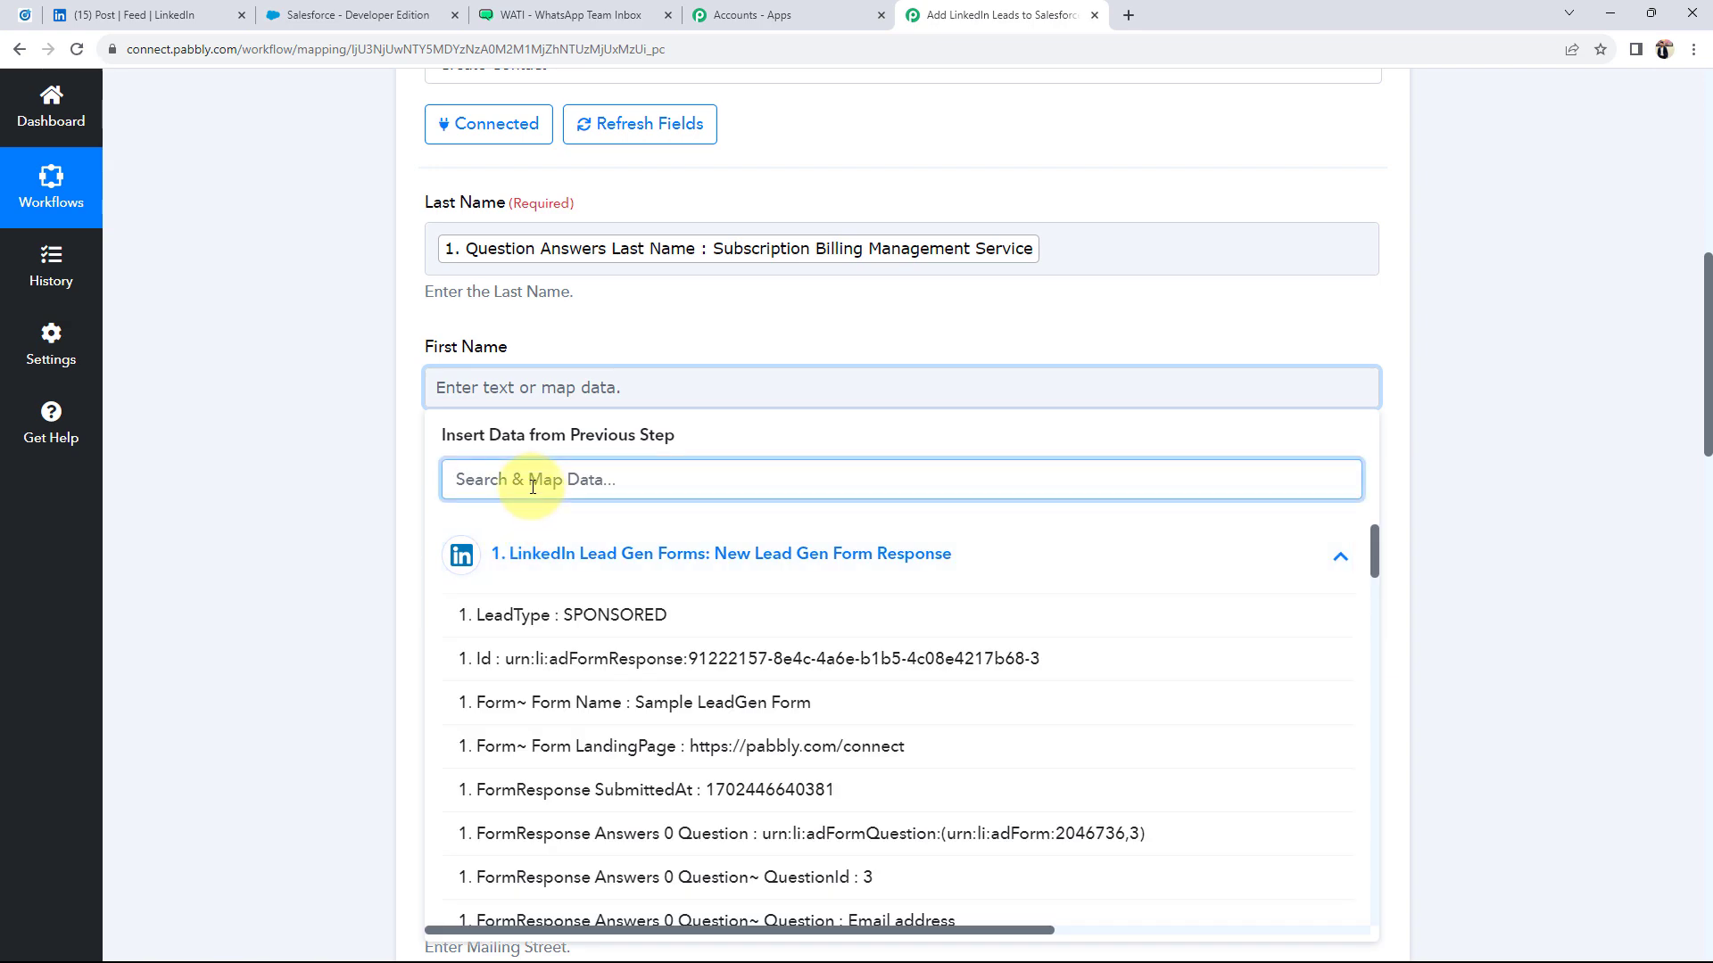
text(pabb)
key(BackSpace)
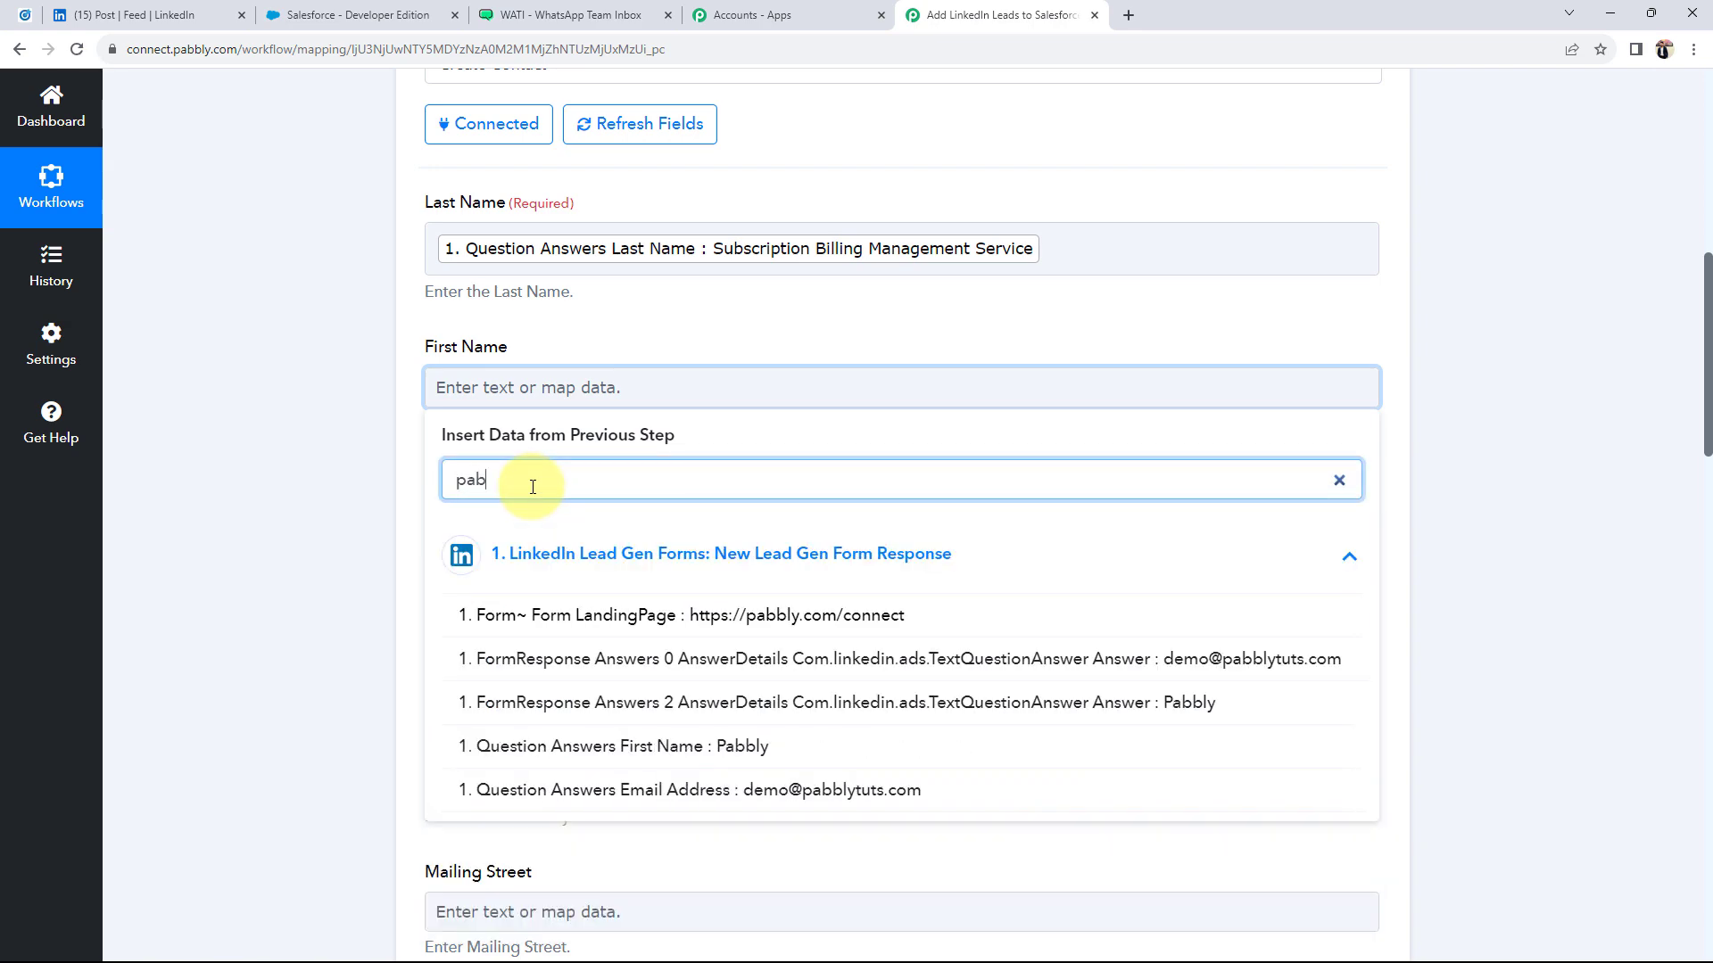
click(624, 745)
click(364, 505)
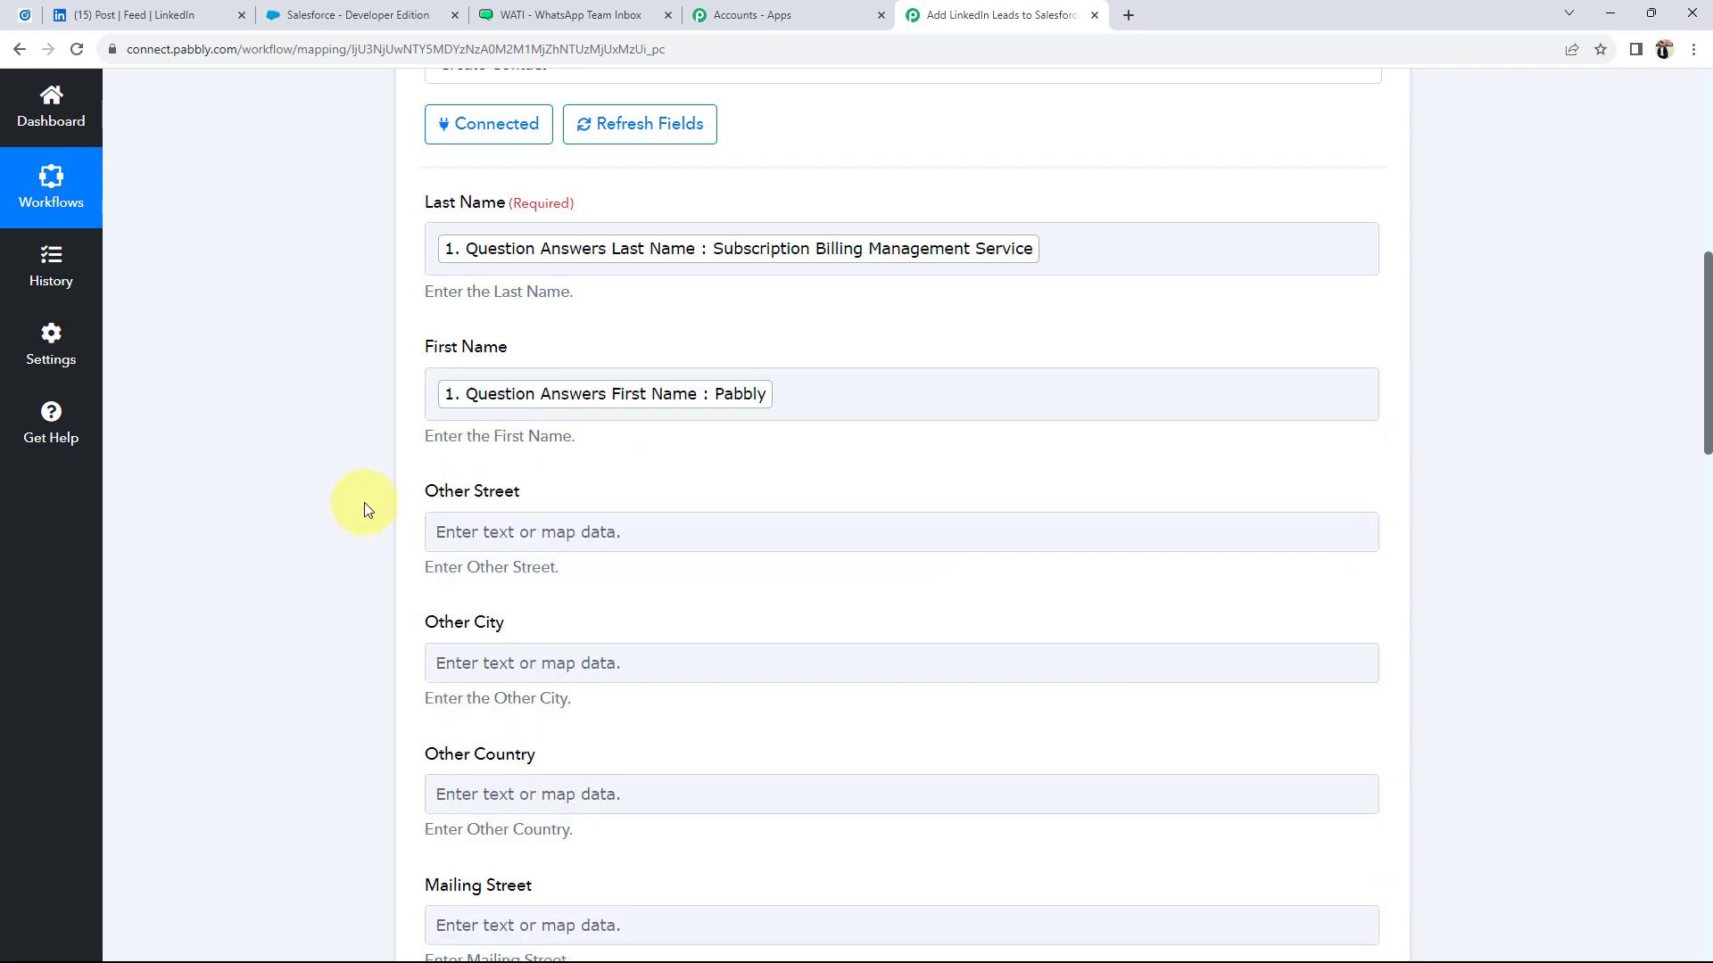
Map the phone number answer, FormResponse Answers 1 AnswerDetails, from the LinkedIn response to the contact's Mobile Phone
scroll(366, 508, down, 2)
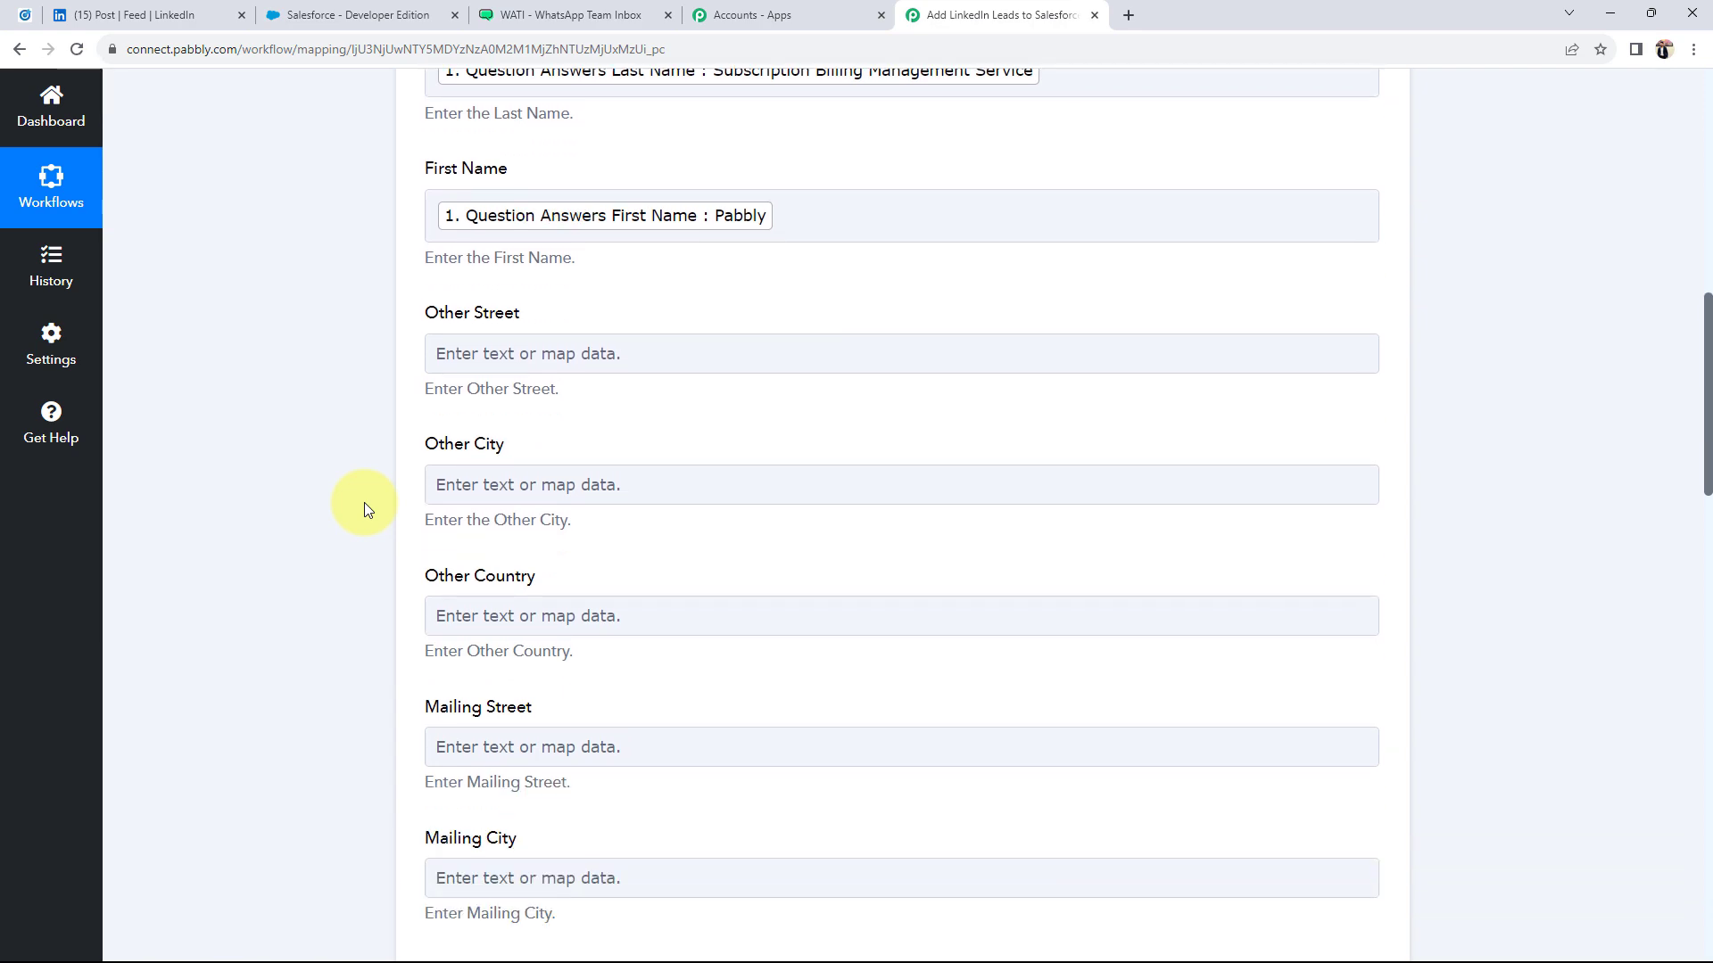
scroll(364, 510, down, 3)
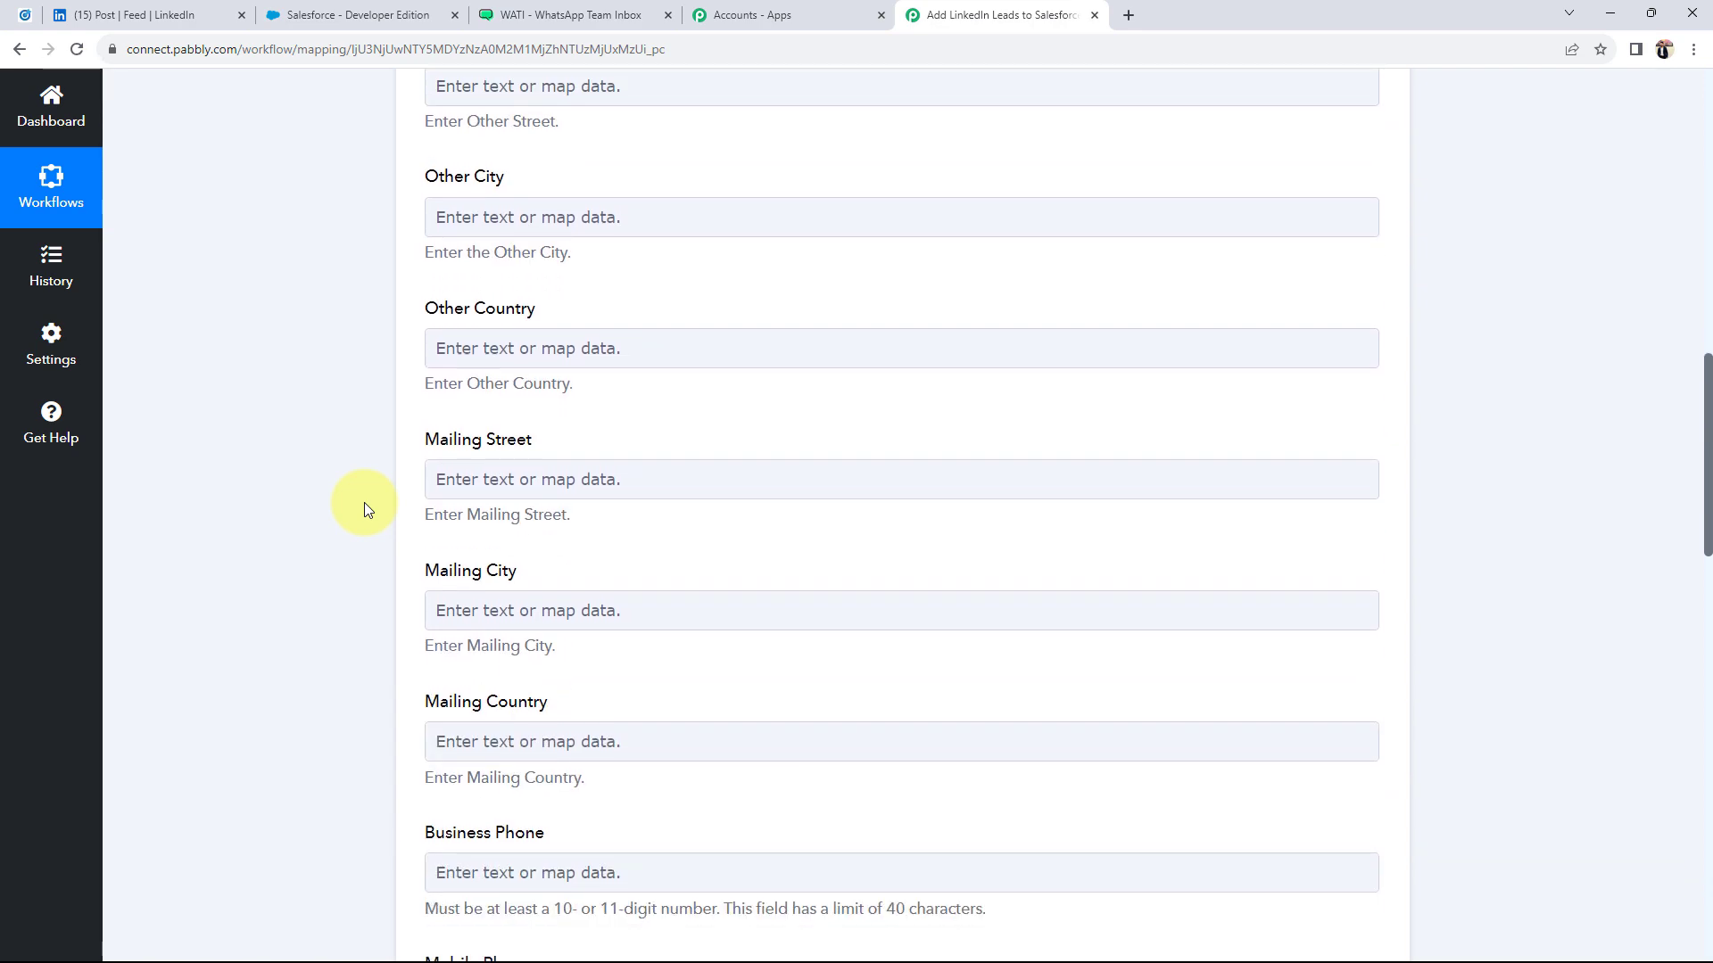
scroll(364, 509, down, 2)
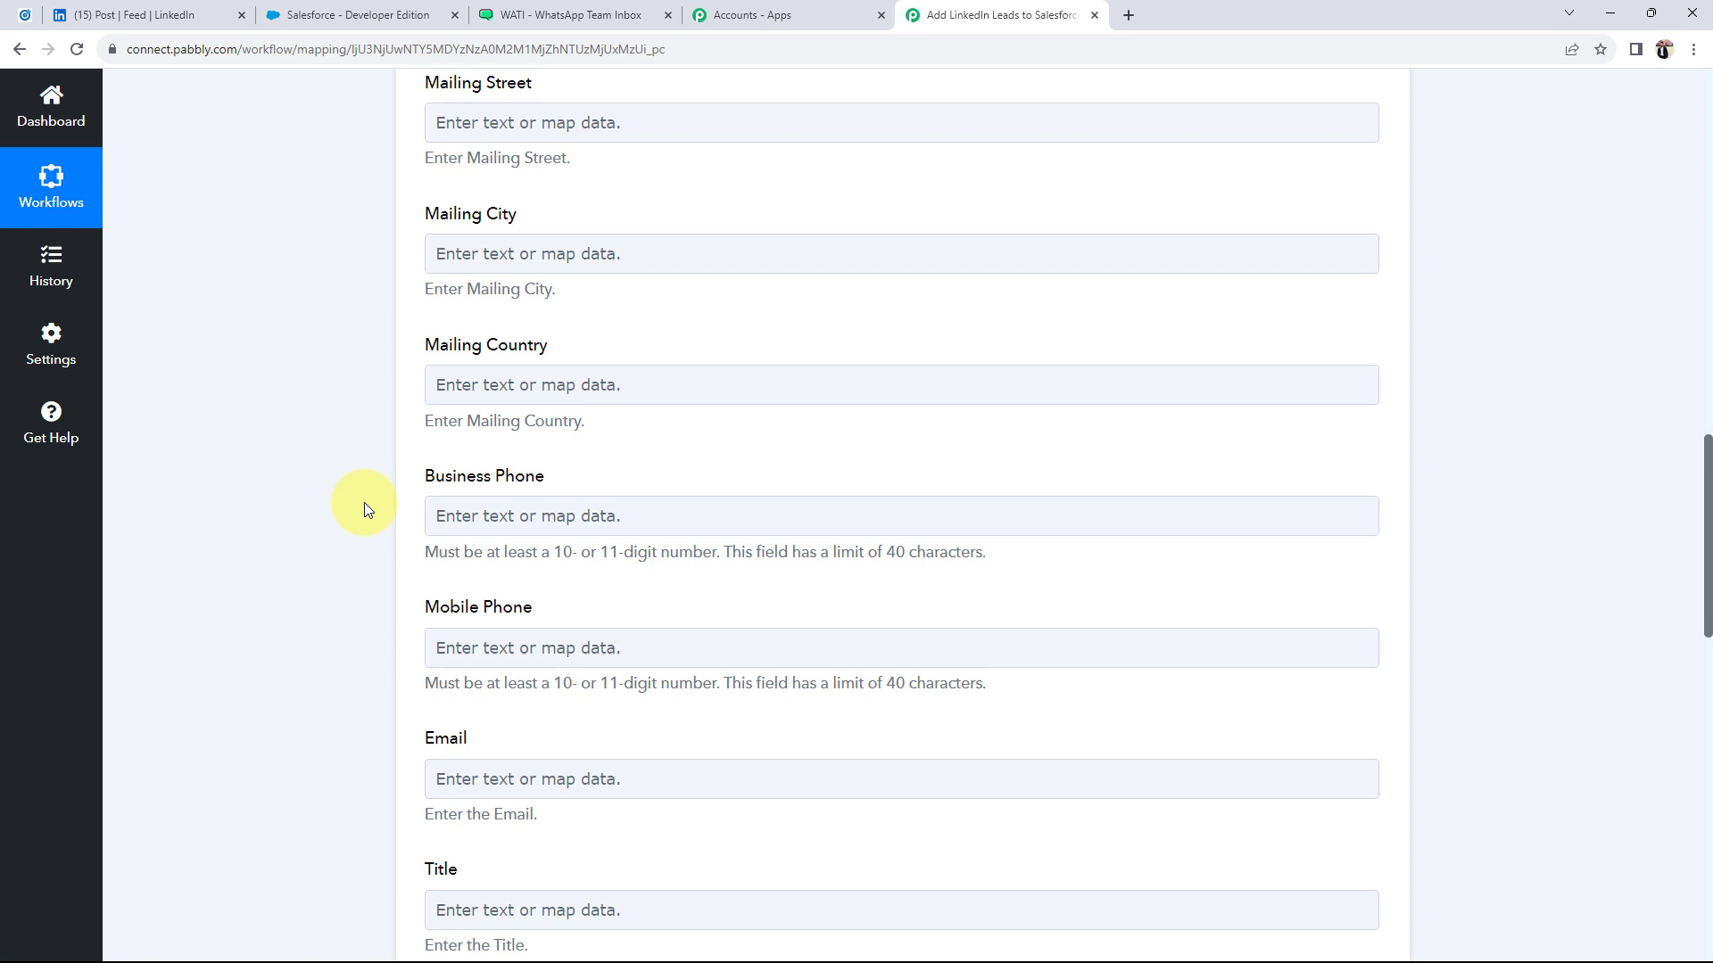
scroll(364, 509, down, 2)
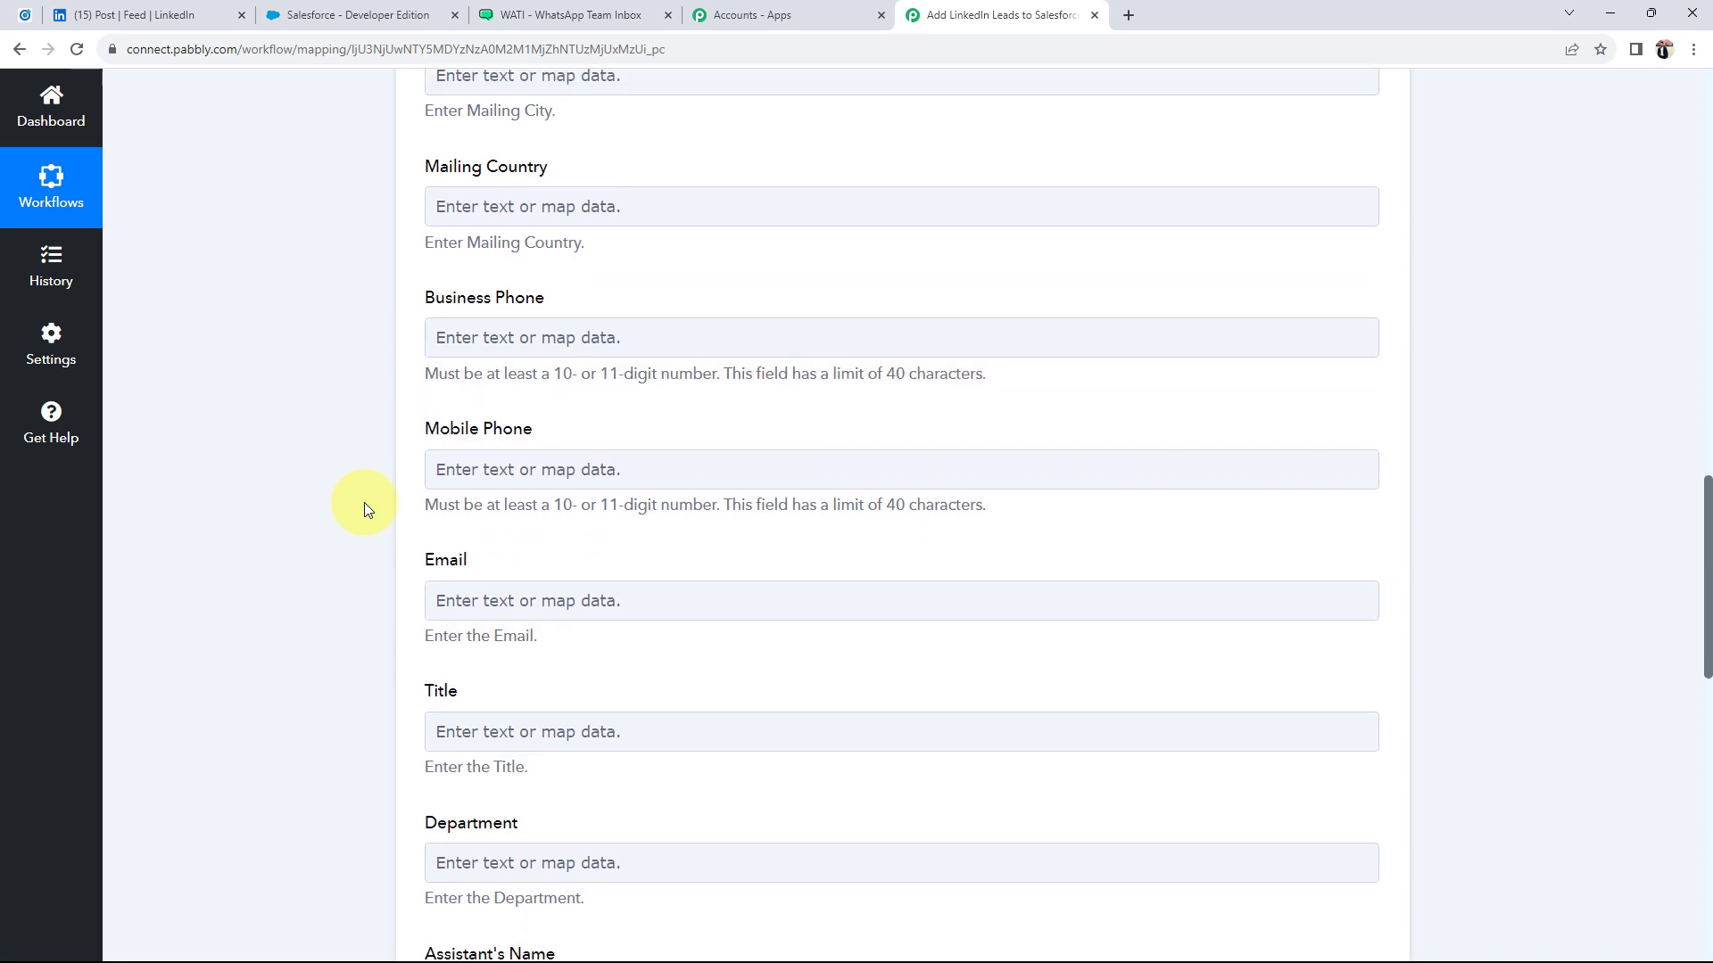
click(496, 338)
click(482, 468)
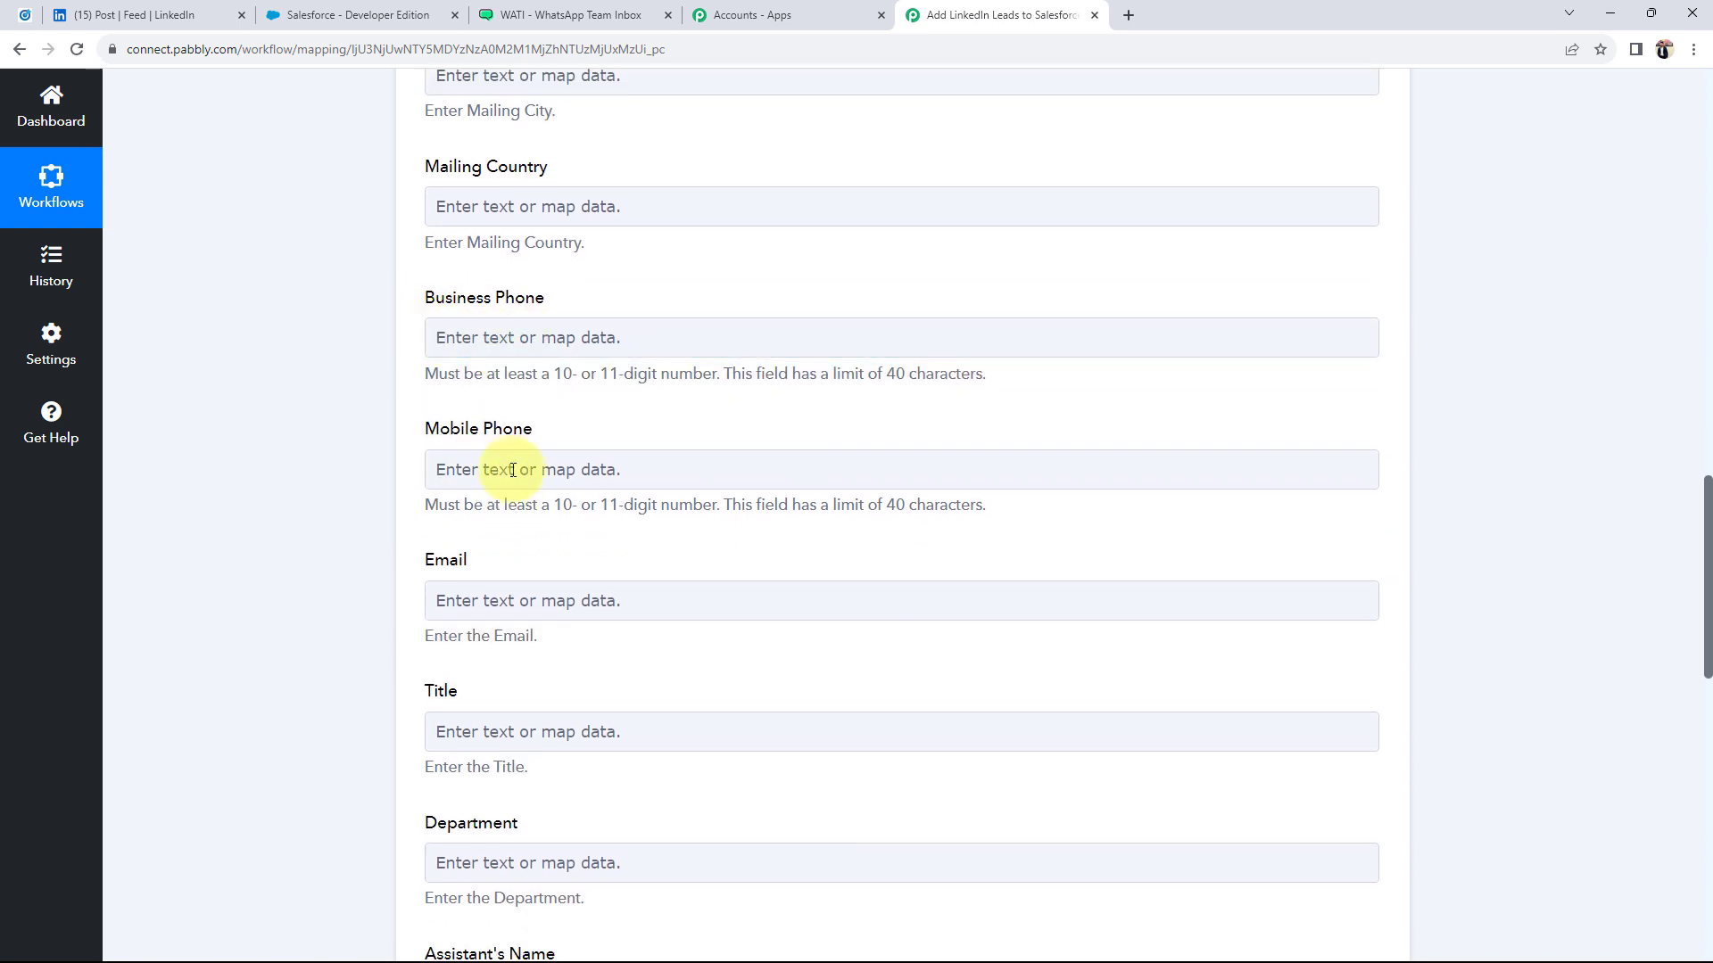
click(555, 632)
scroll(733, 792, down, 10)
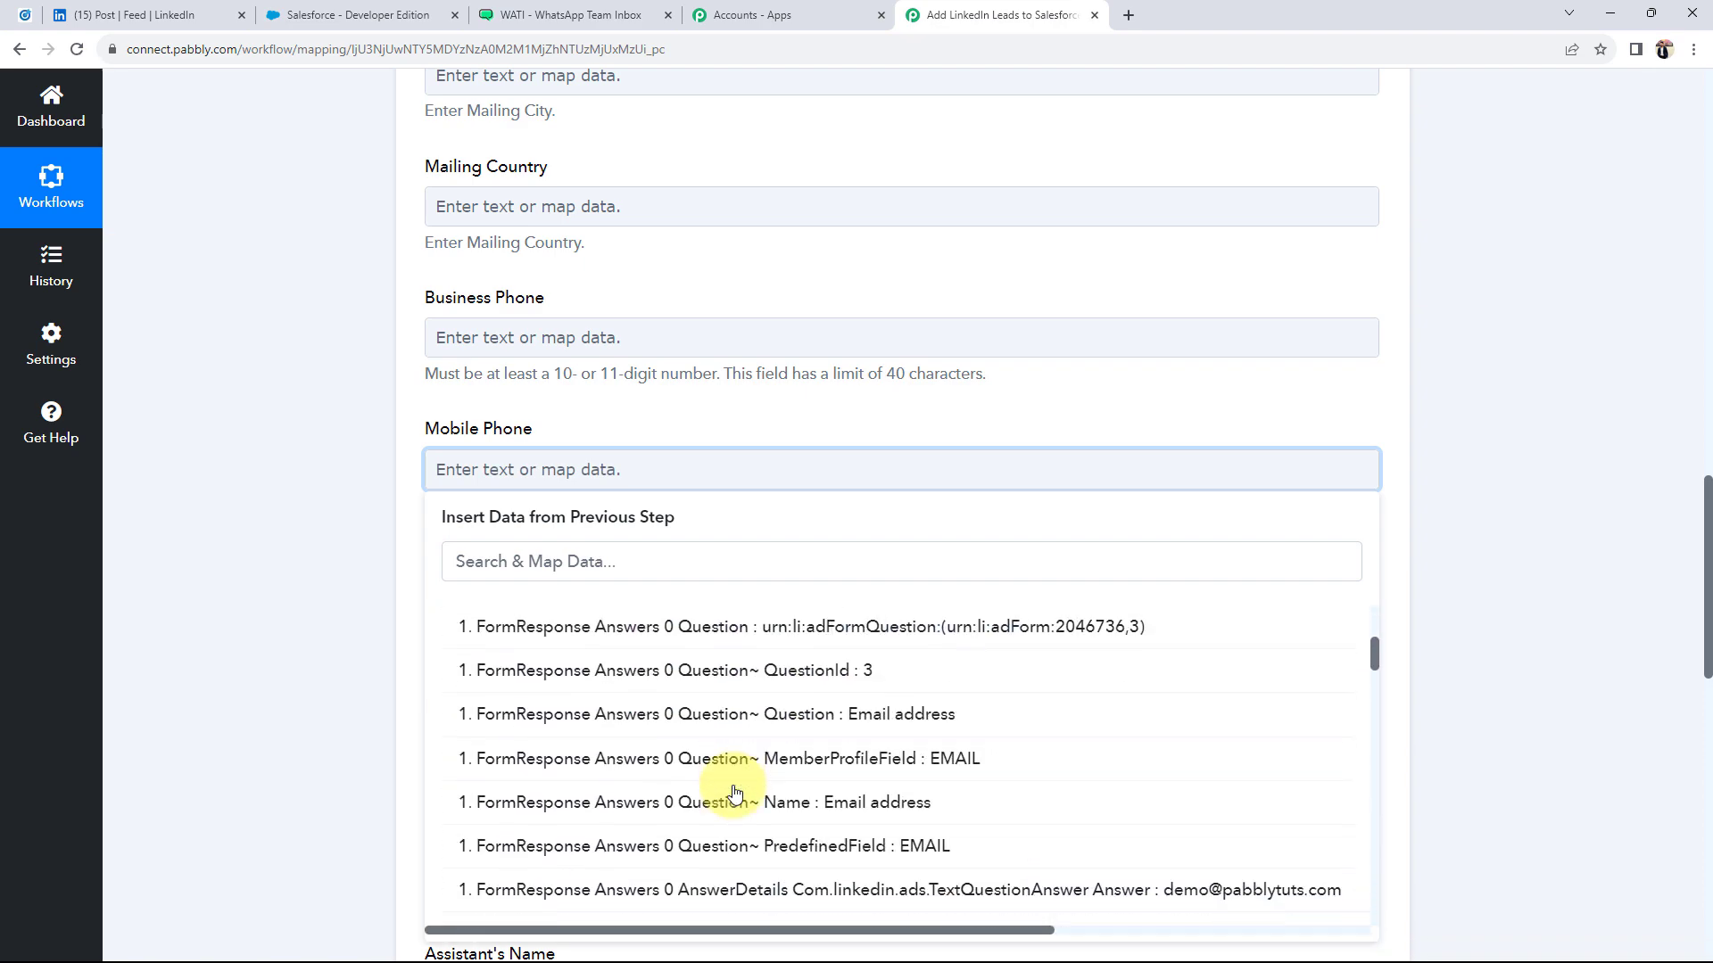
click(1090, 855)
click(209, 455)
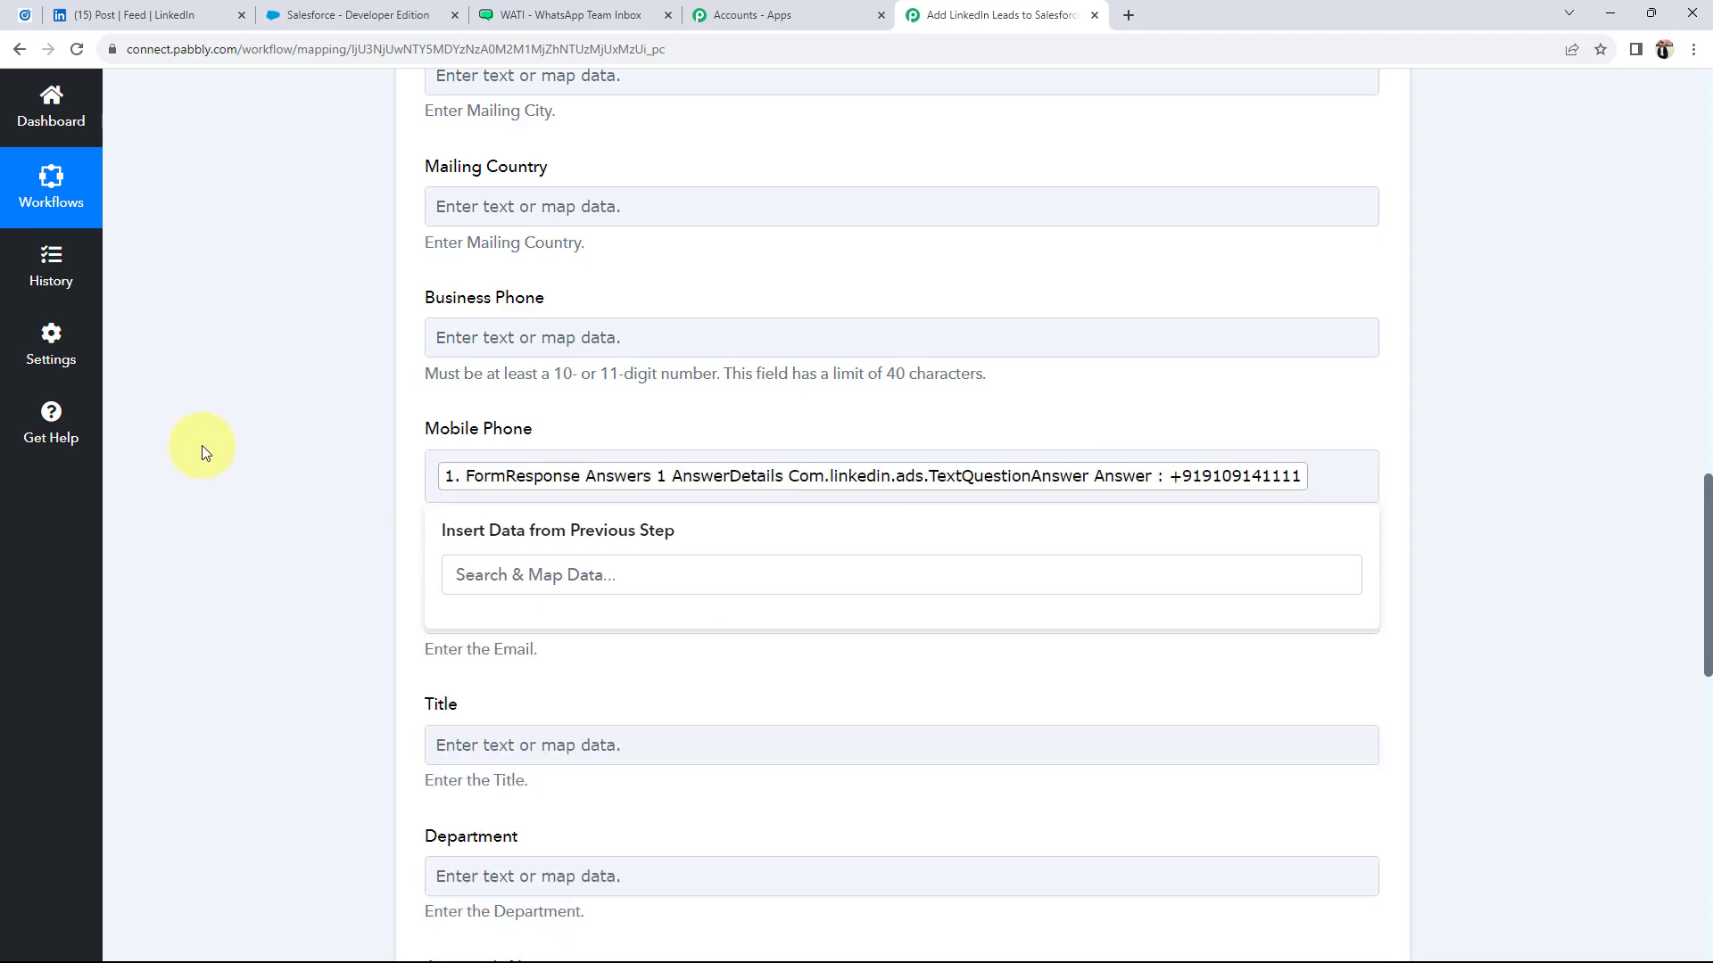
Search the LinkedIn response data for "@" and map Question Answers Email Address to the contact's Email
scroll(205, 456, down, 5)
click(553, 168)
click(546, 337)
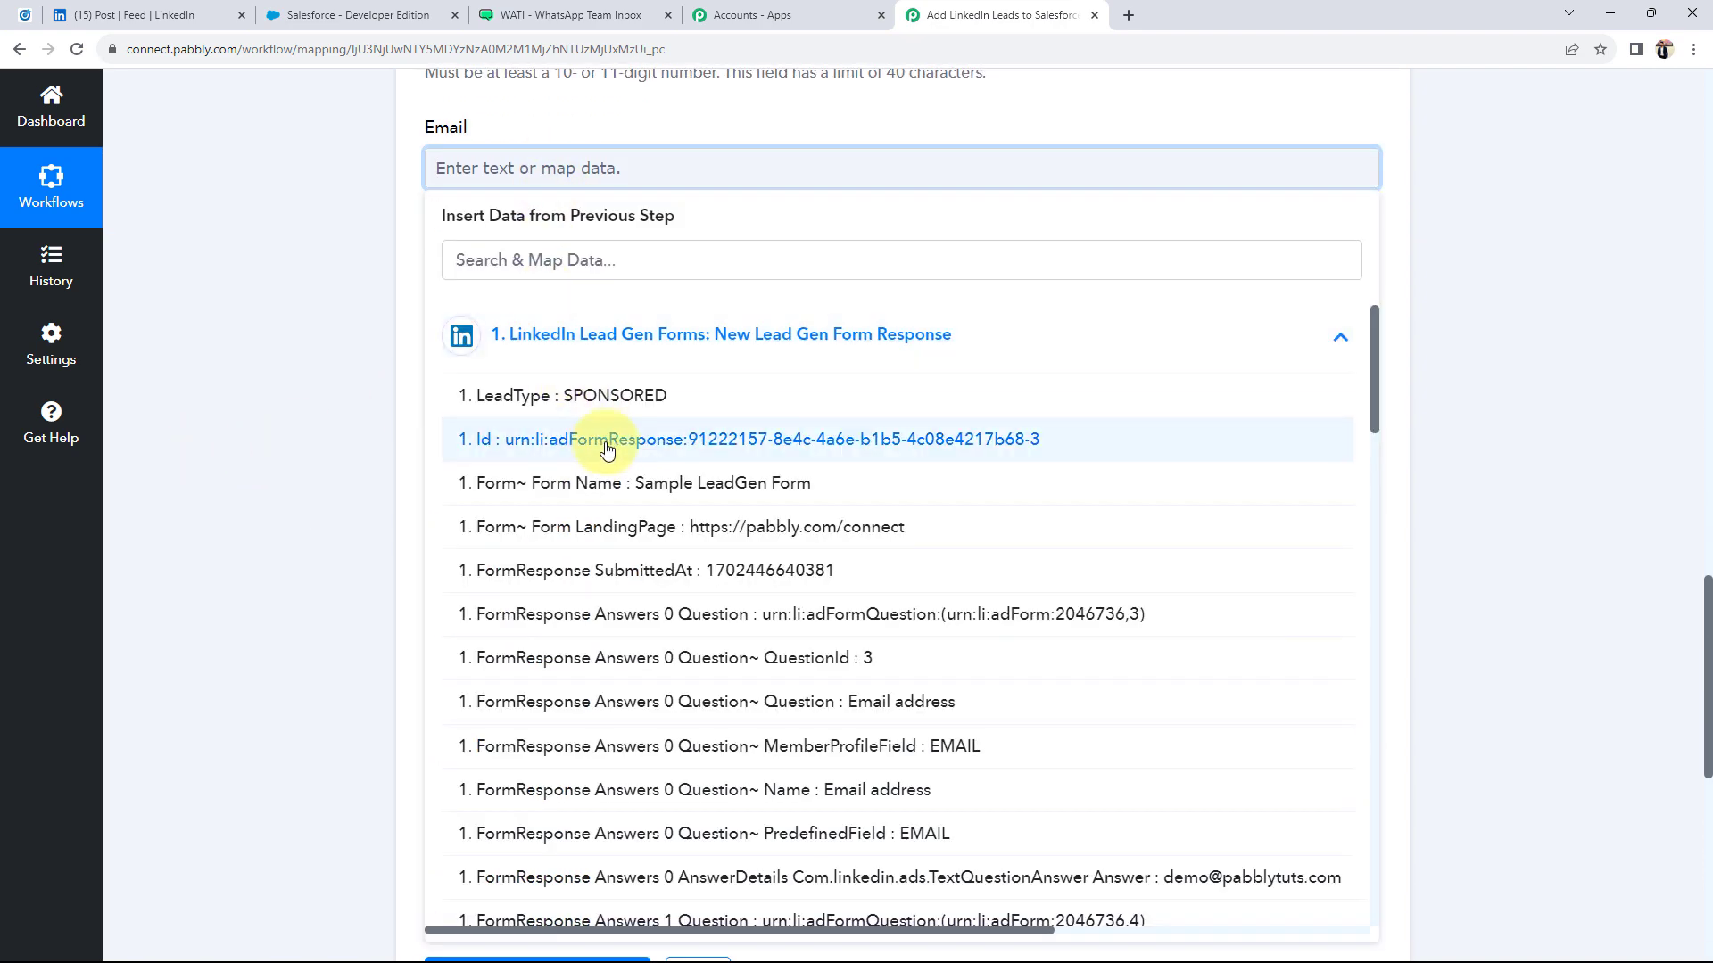
click(506, 263)
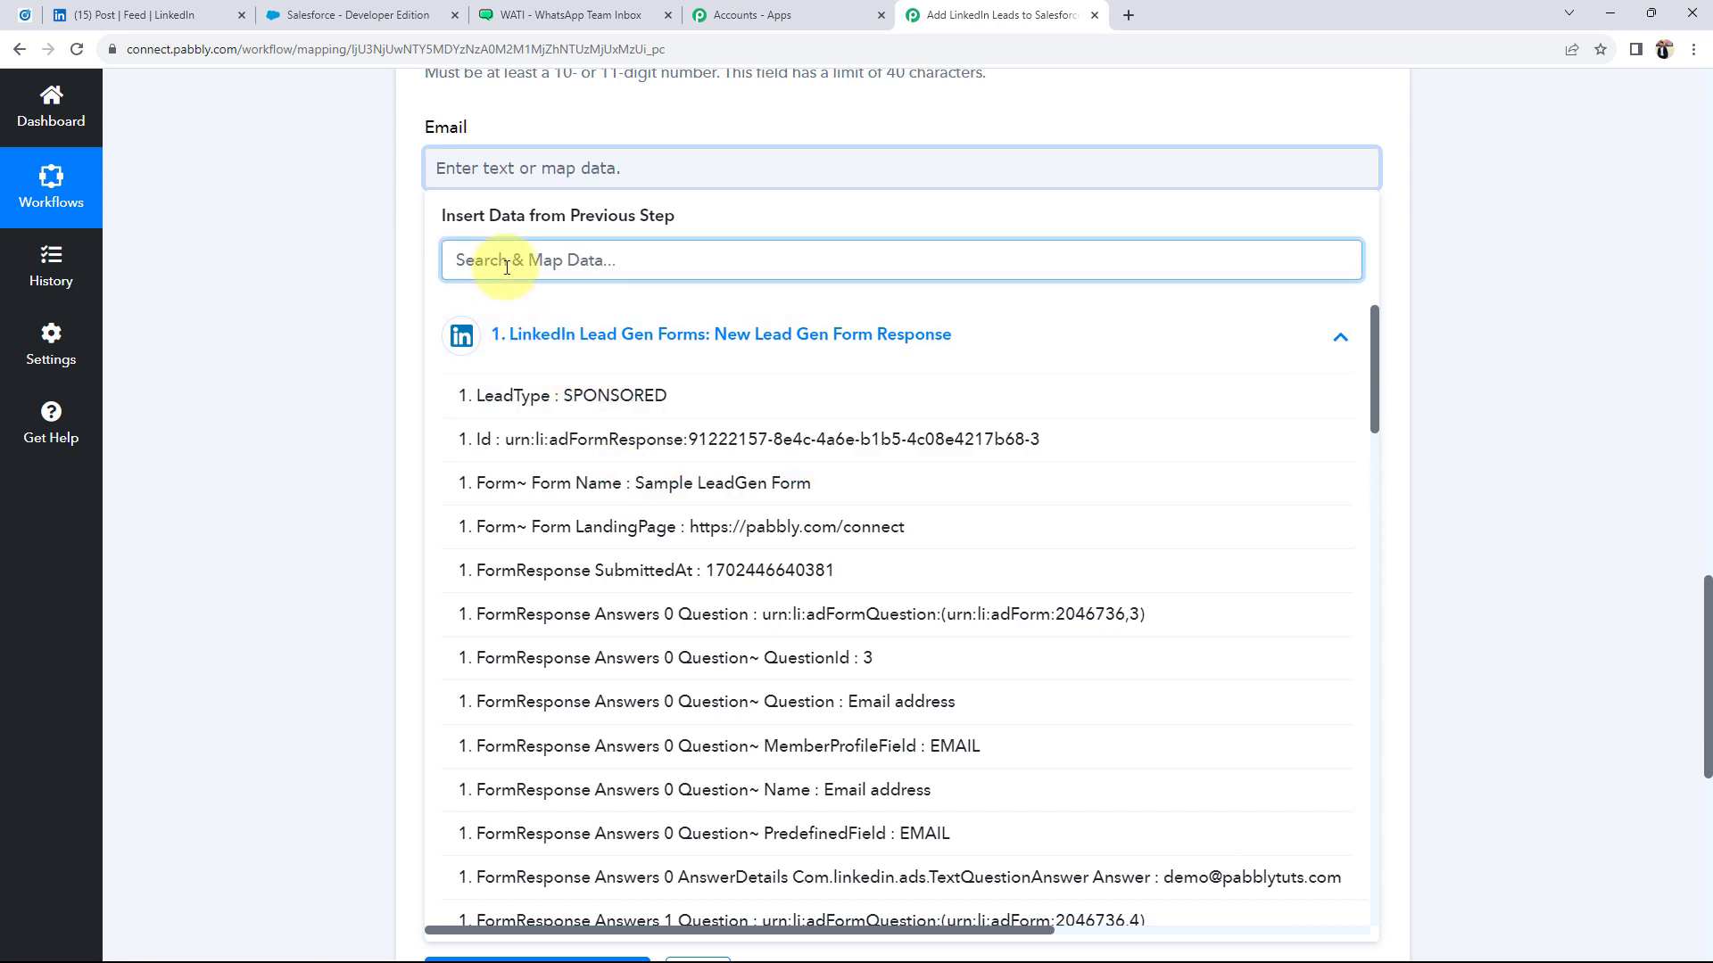
text(@)
click(740, 433)
click(234, 375)
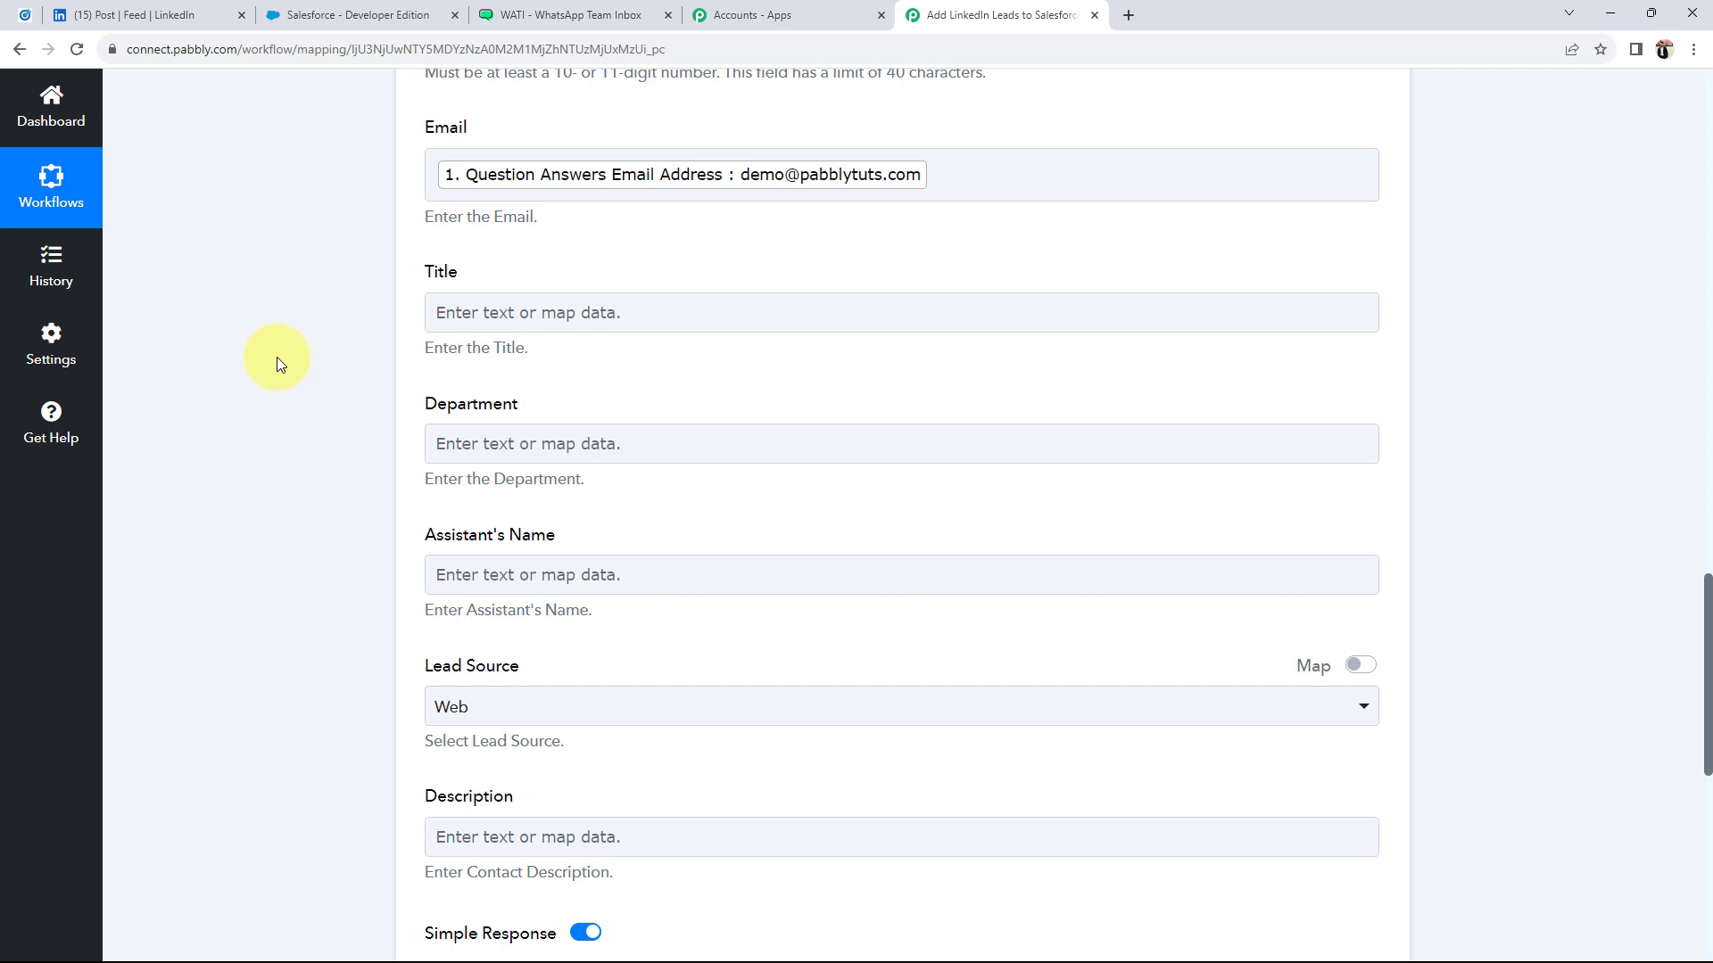
Set the contact's Lead Source to Other
scroll(277, 357, down, 3)
click(516, 447)
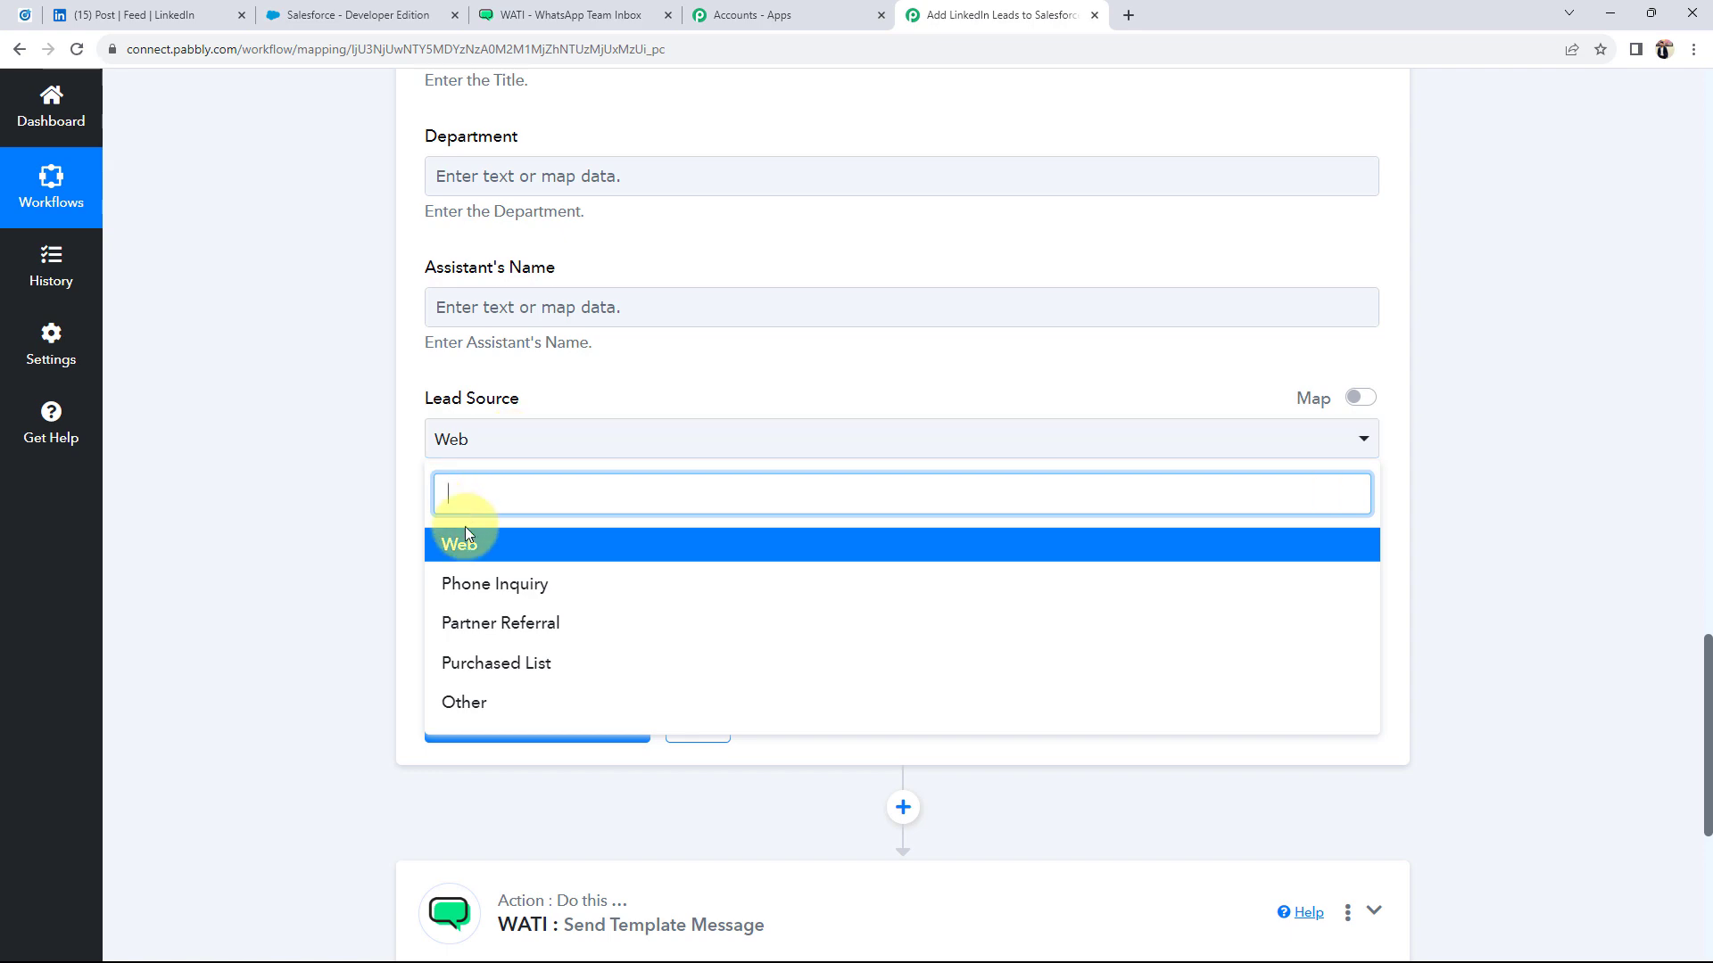
click(464, 701)
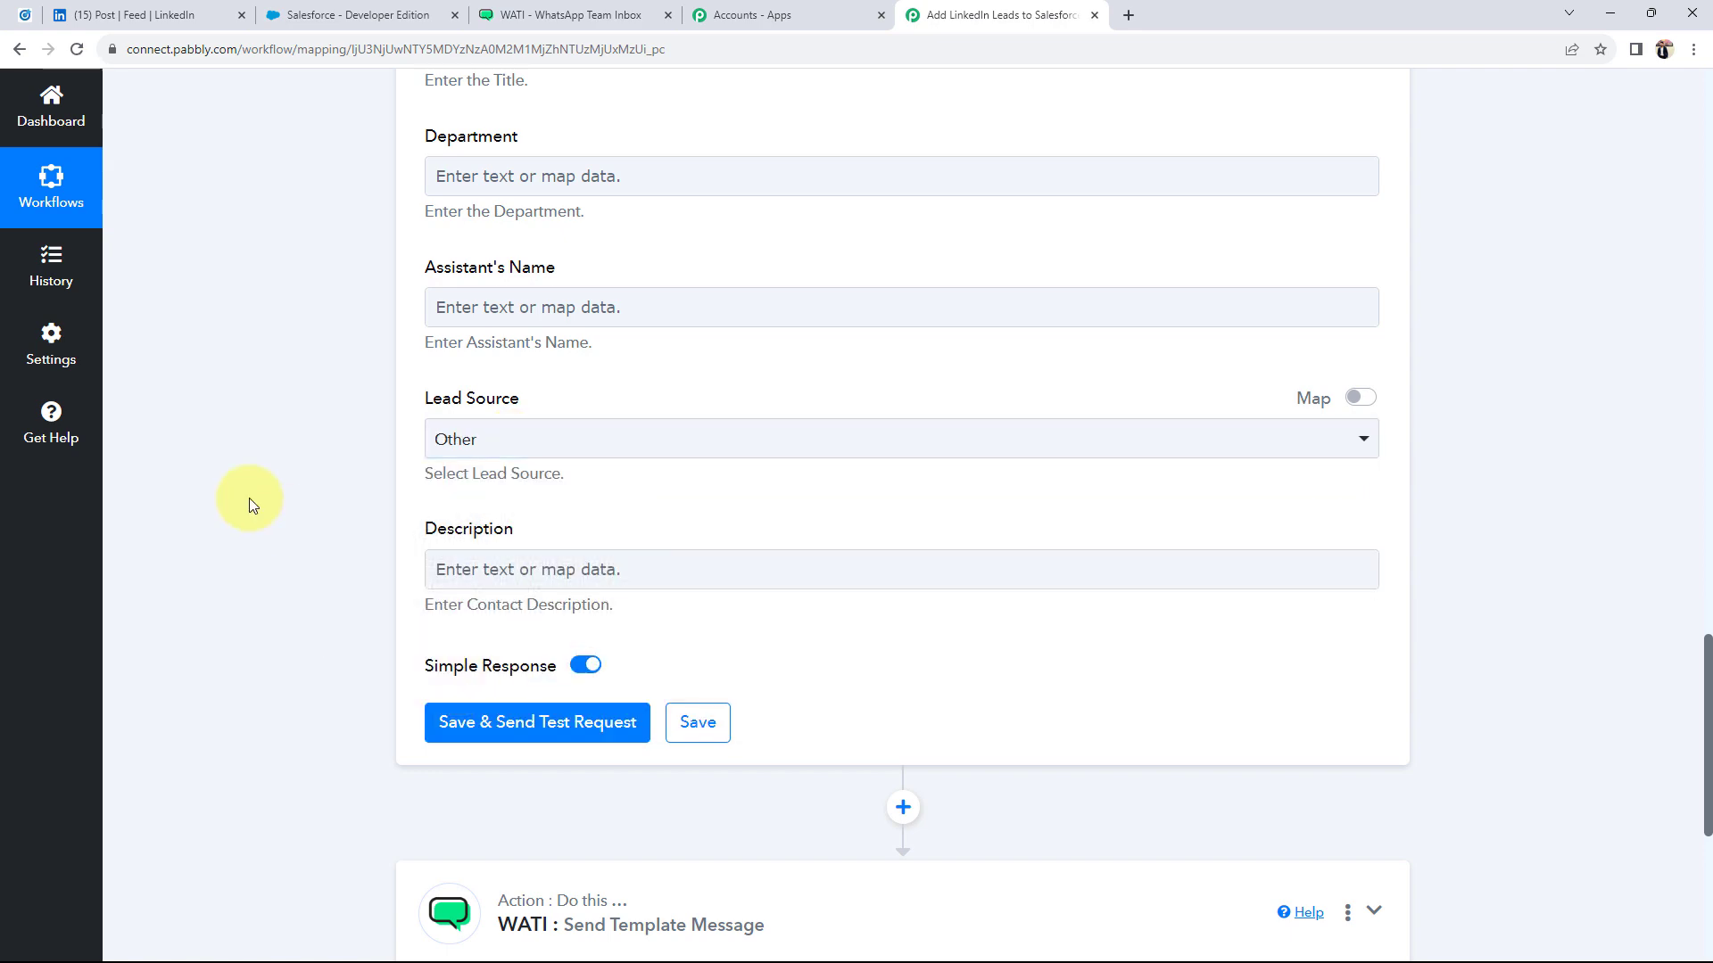
Review the mapped Create Contact fields, save the action with a test request, and check the response received
scroll(249, 497, up, 15)
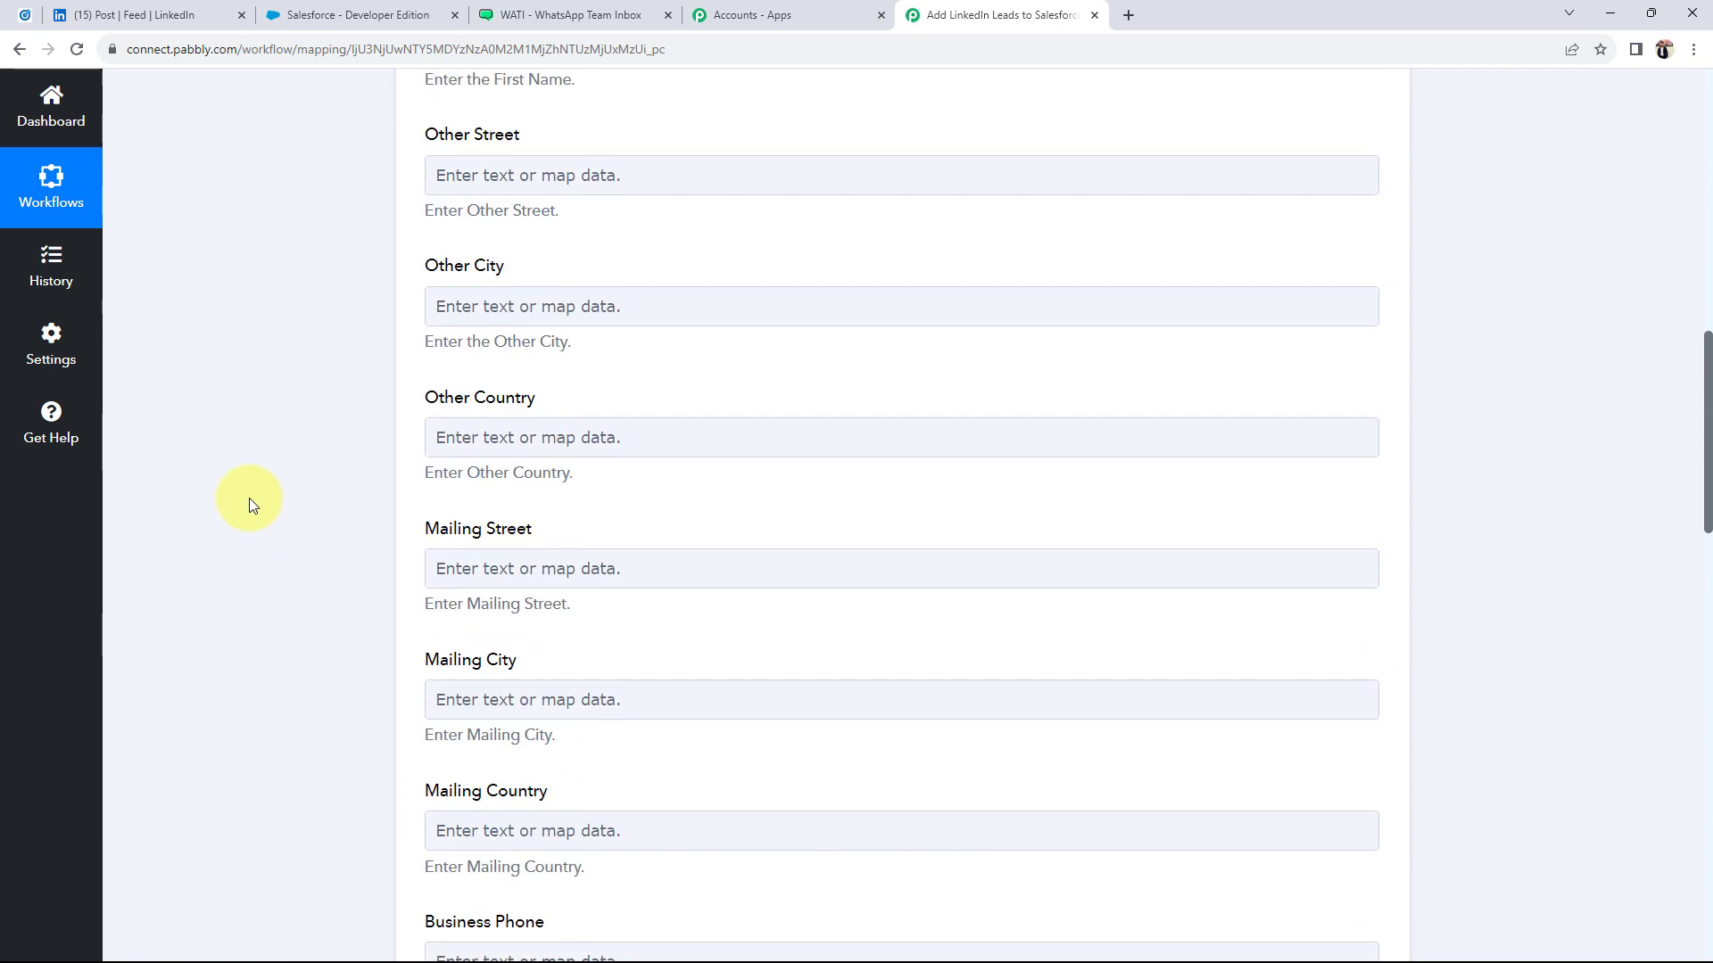
scroll(249, 498, up, 3)
scroll(249, 498, down, 4)
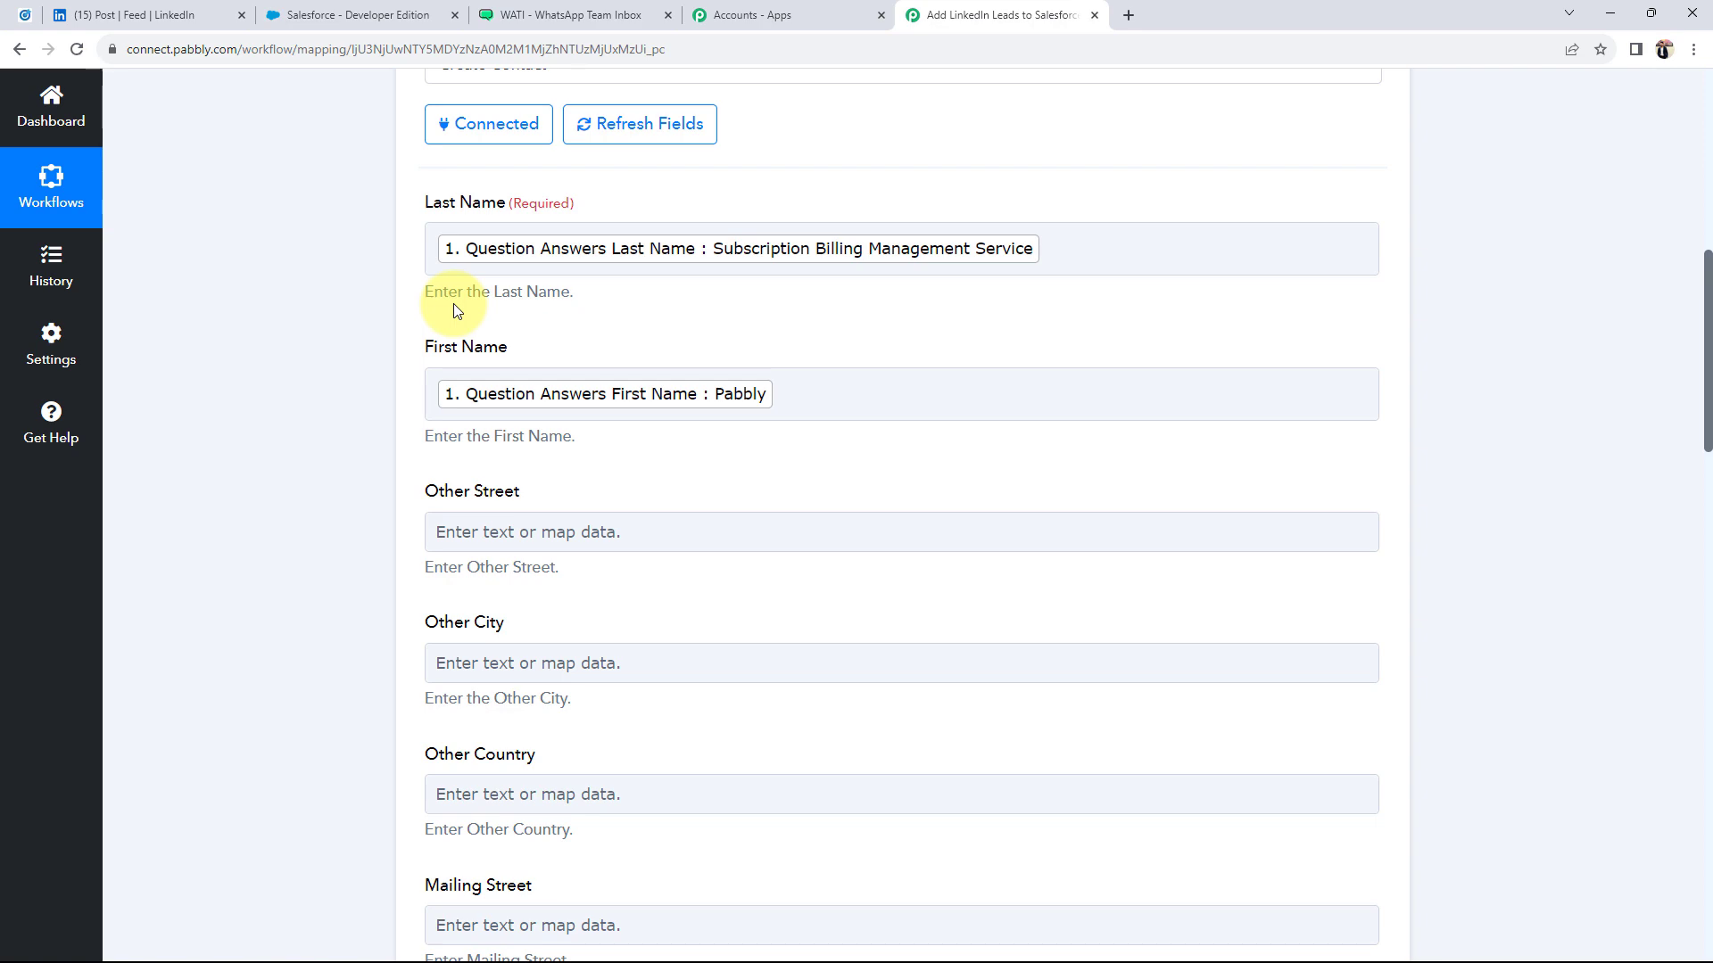
scroll(402, 374, down, 13)
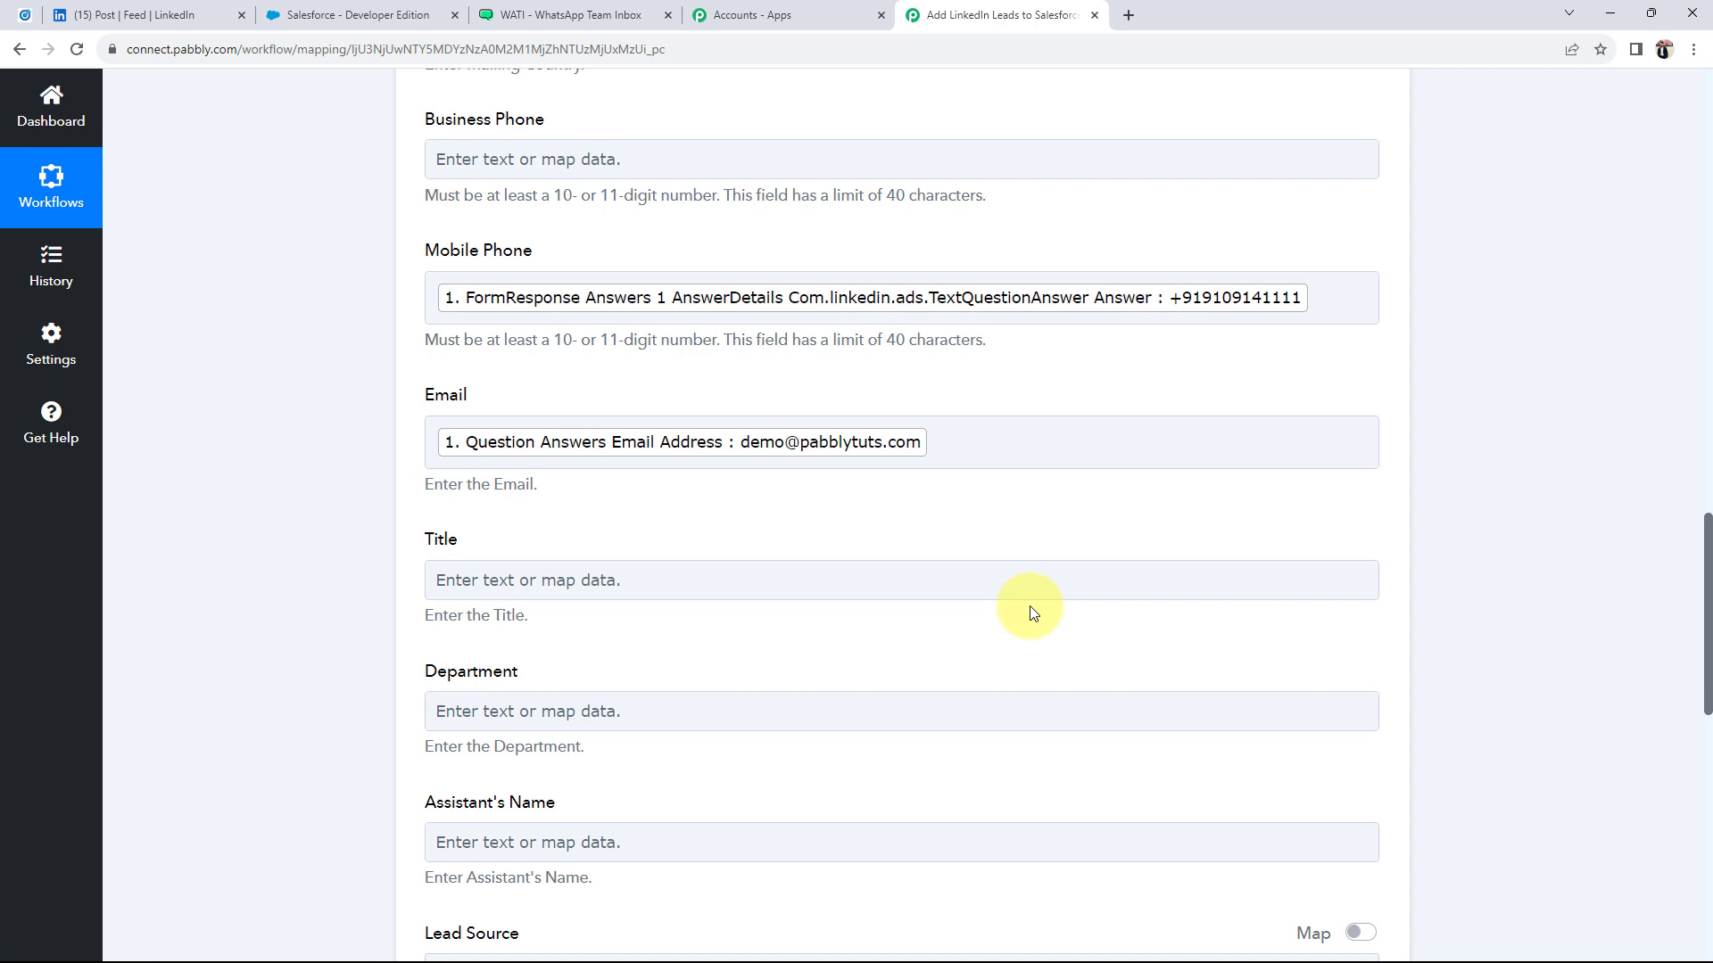
scroll(319, 553, down, 5)
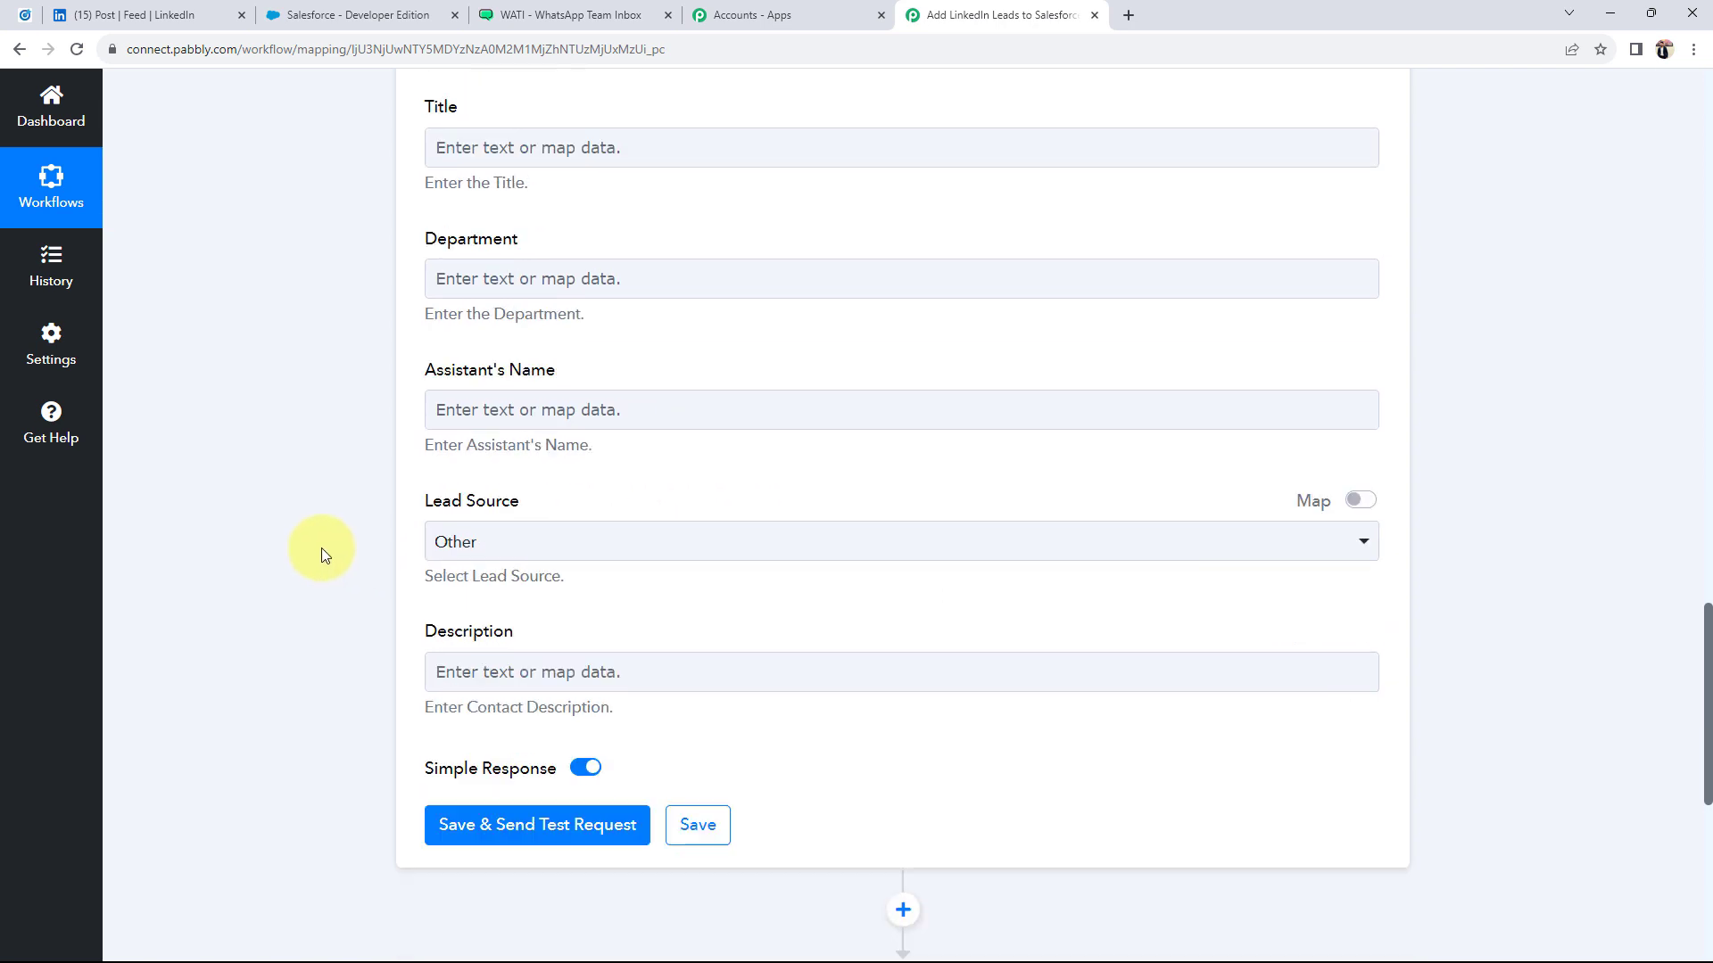
click(459, 811)
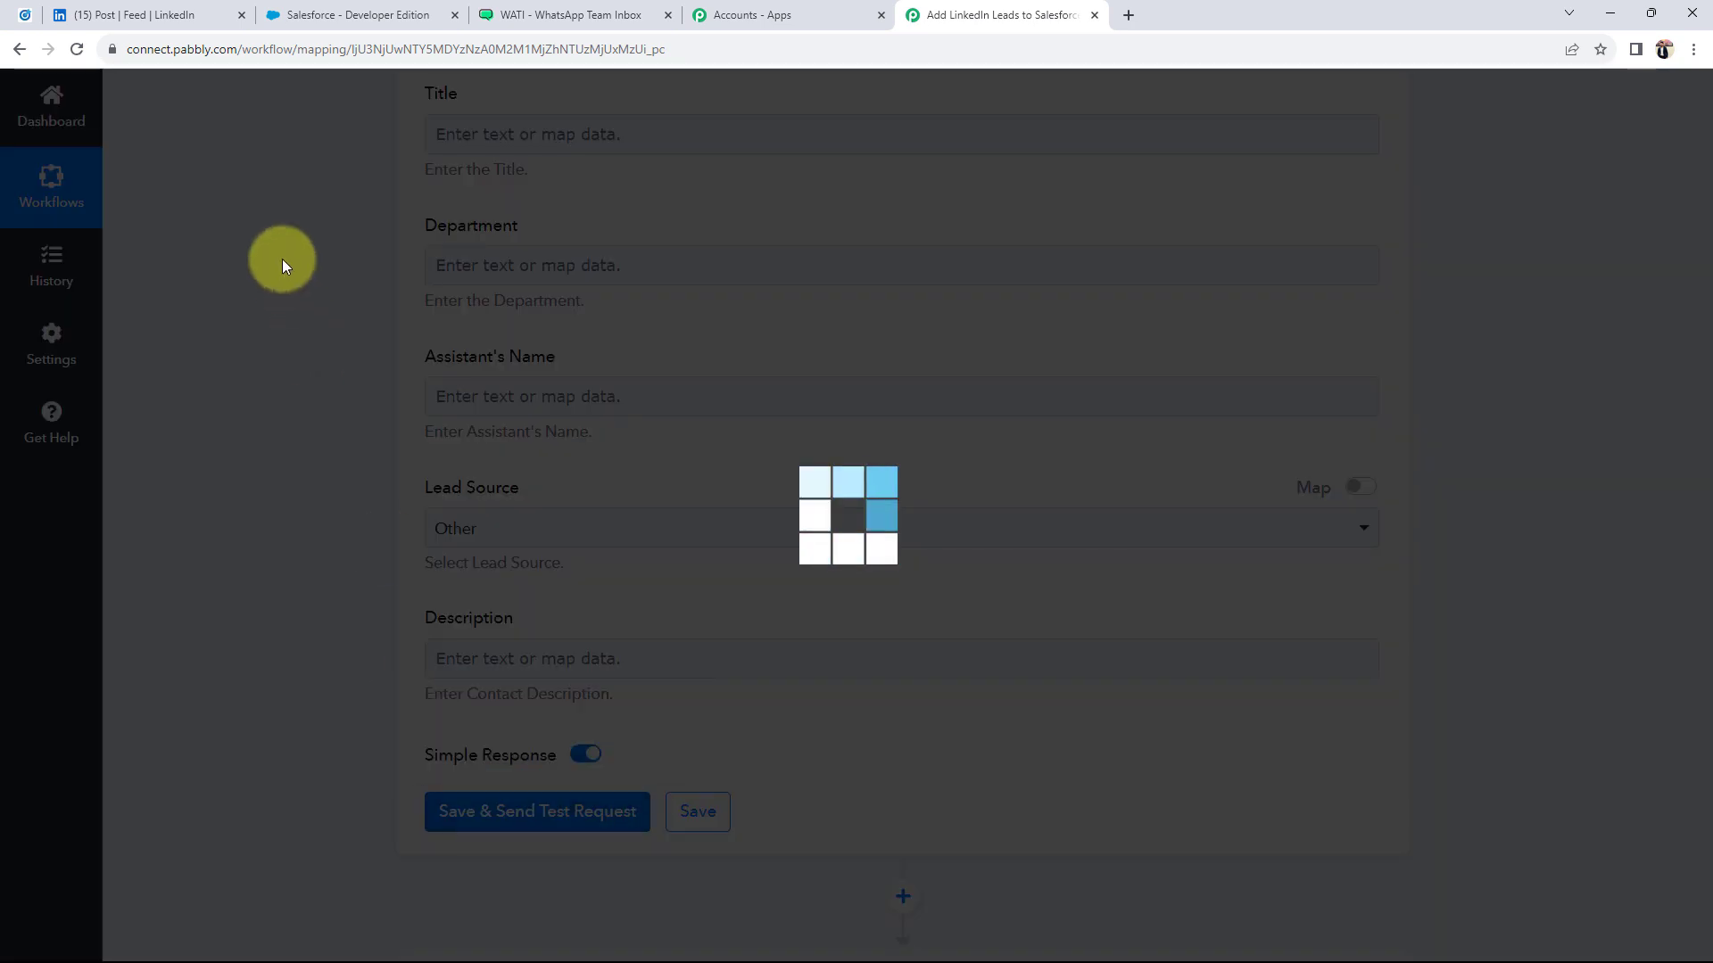
scroll(283, 266, down, 2)
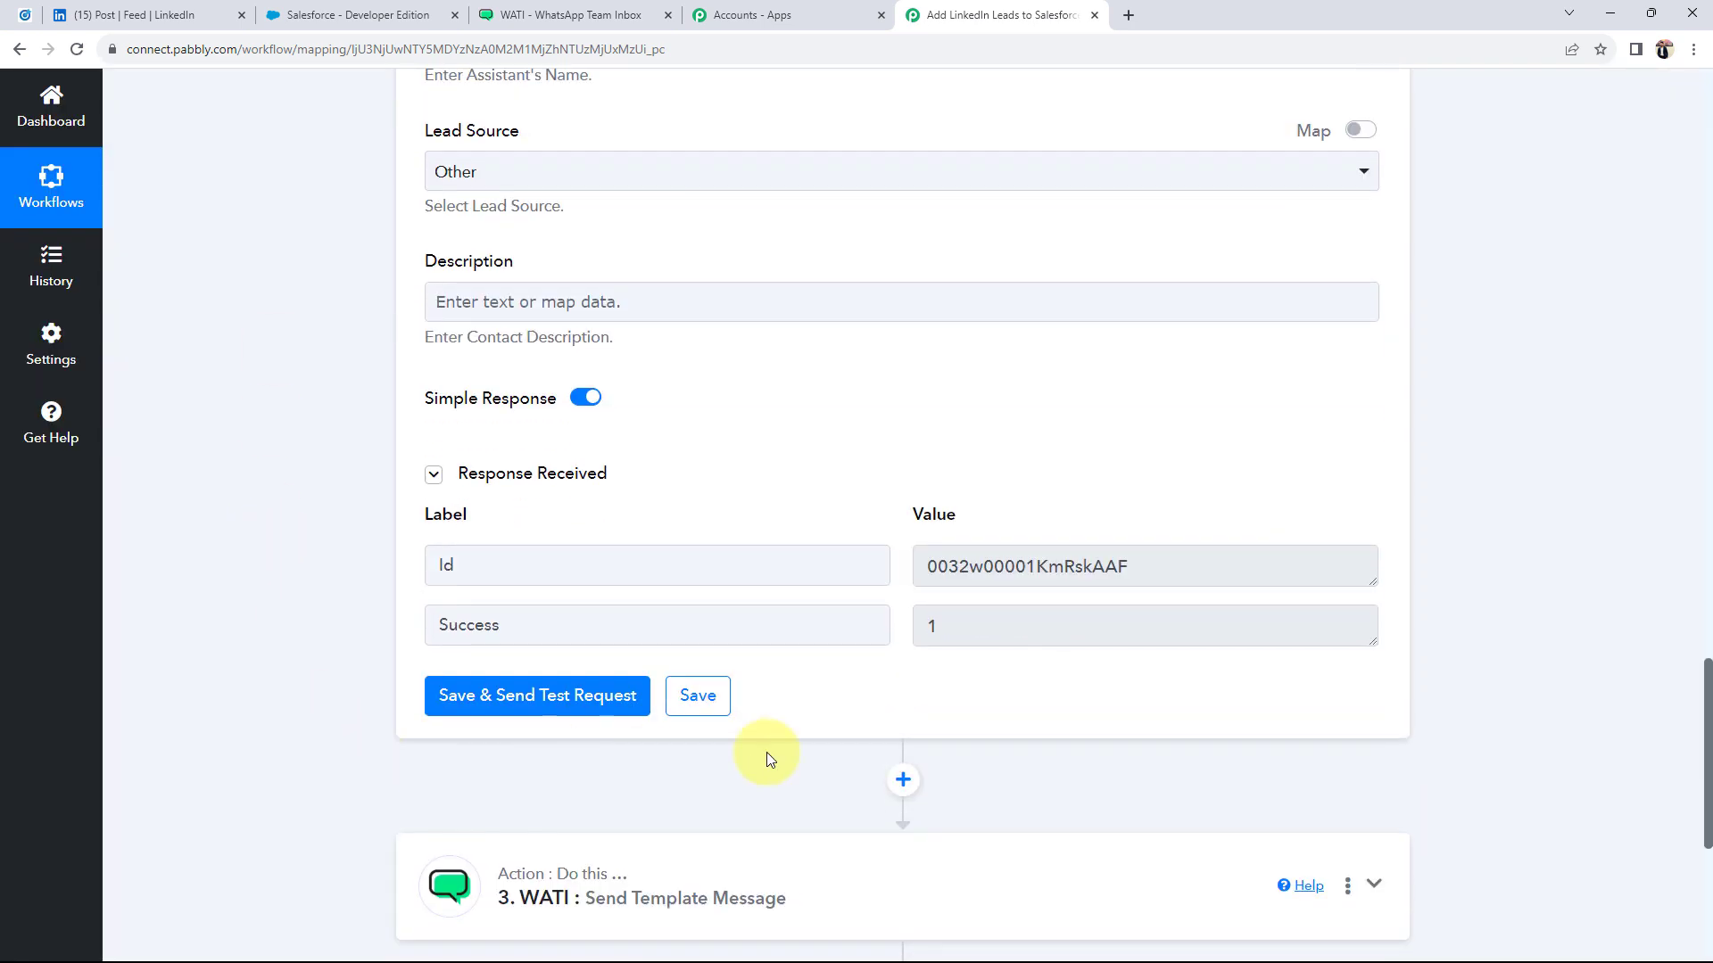
double_click(1002, 620)
double_click(504, 617)
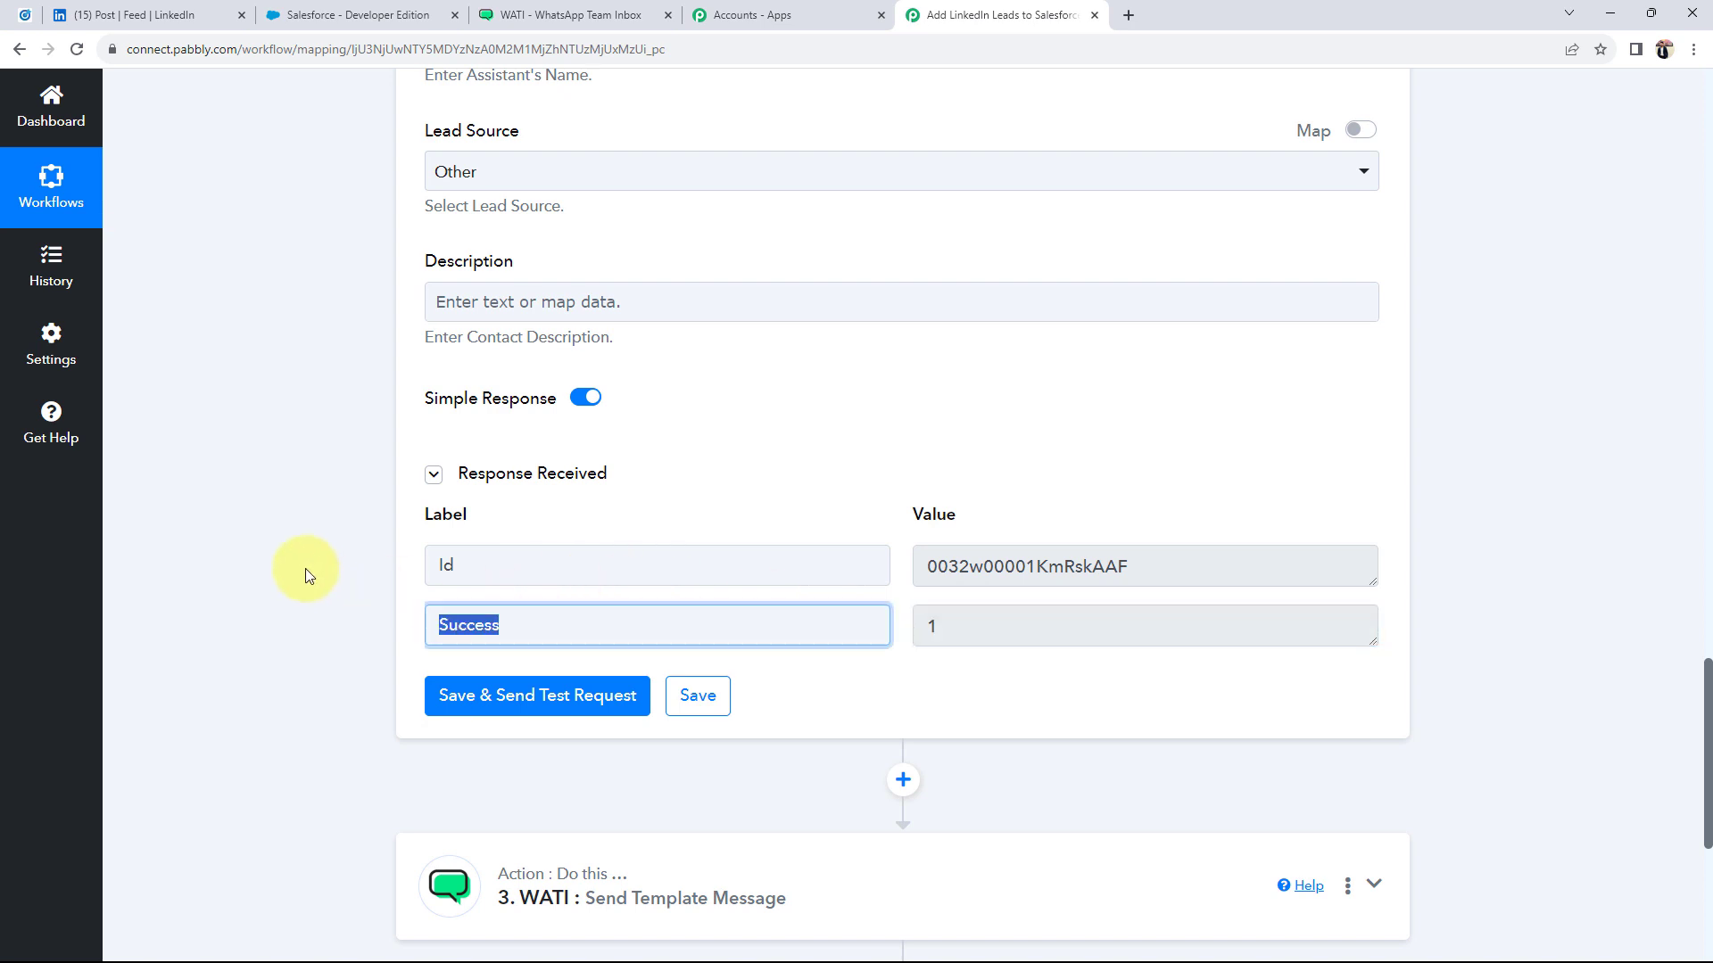
click(307, 576)
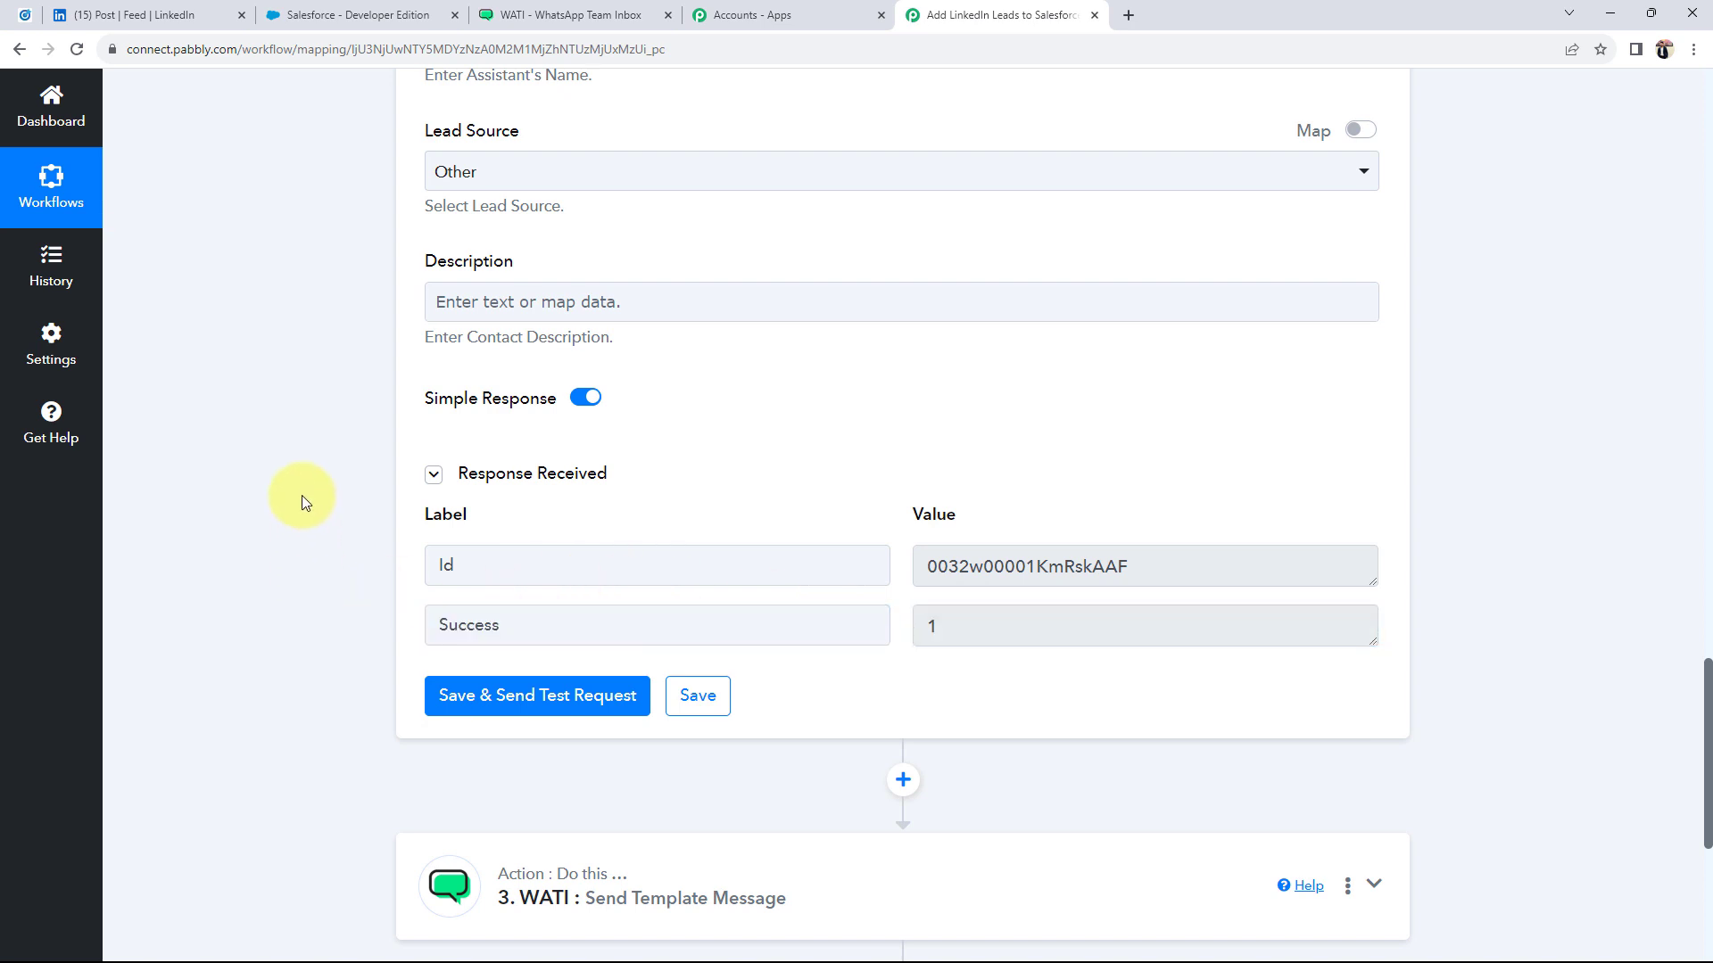
Switch to Salesforce, open the newly created contact under Contacts, and check its mobile number and email
click(325, 15)
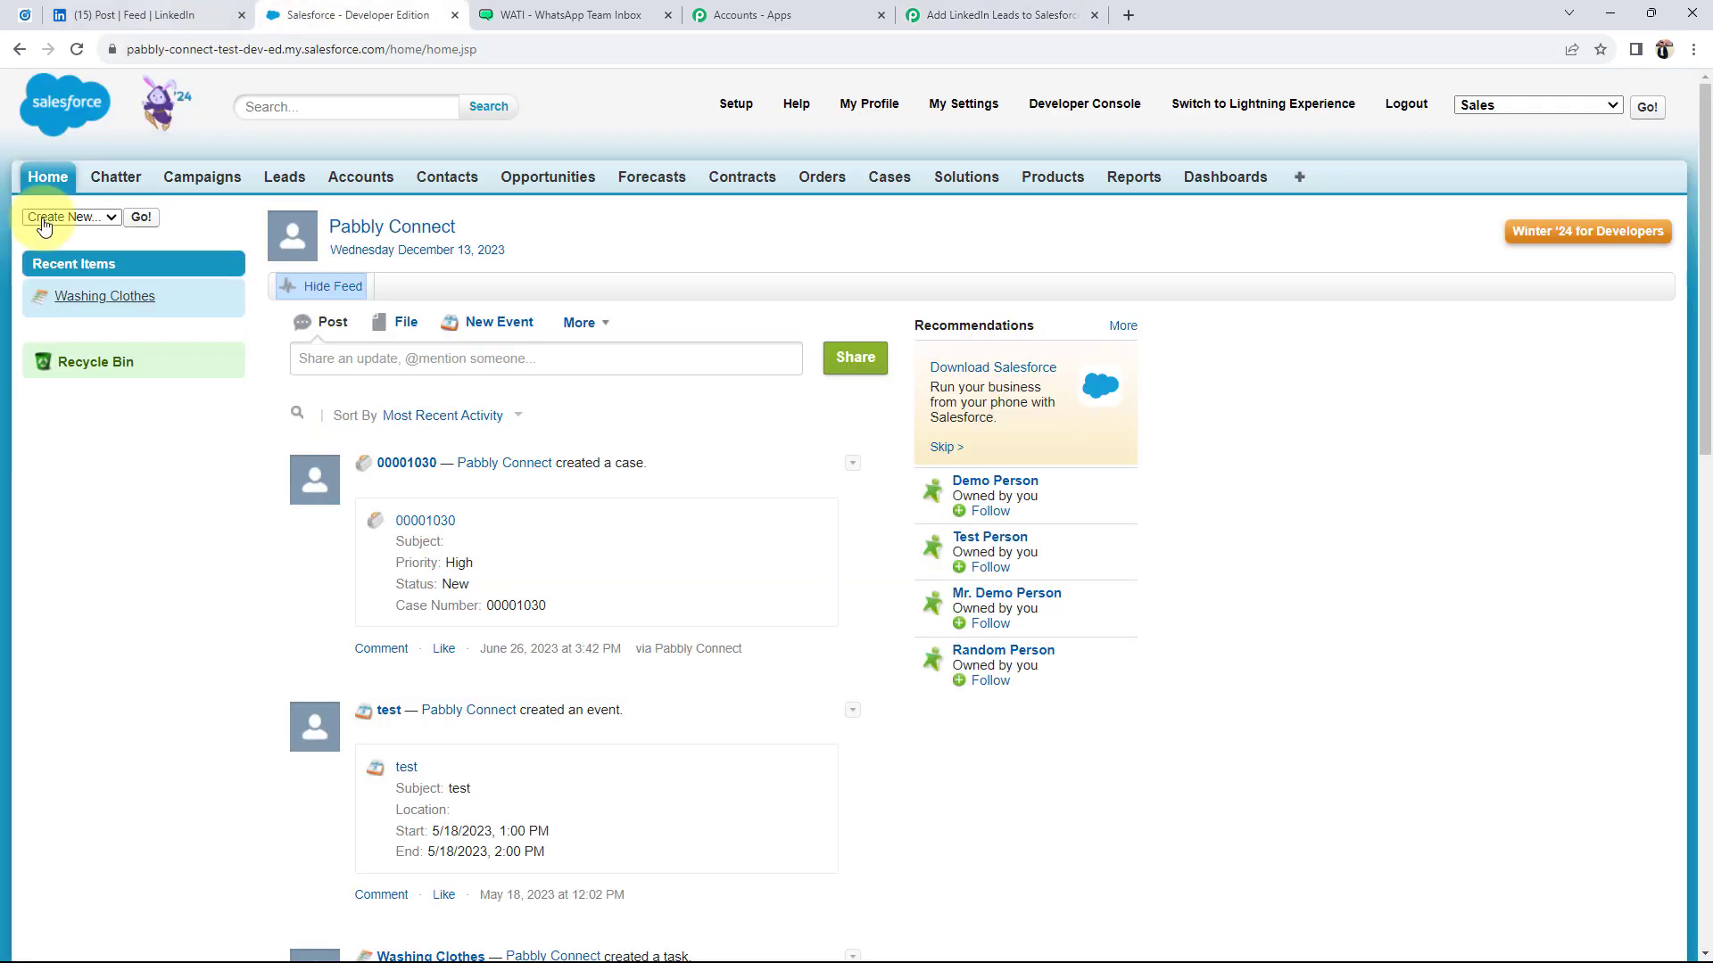
click(438, 179)
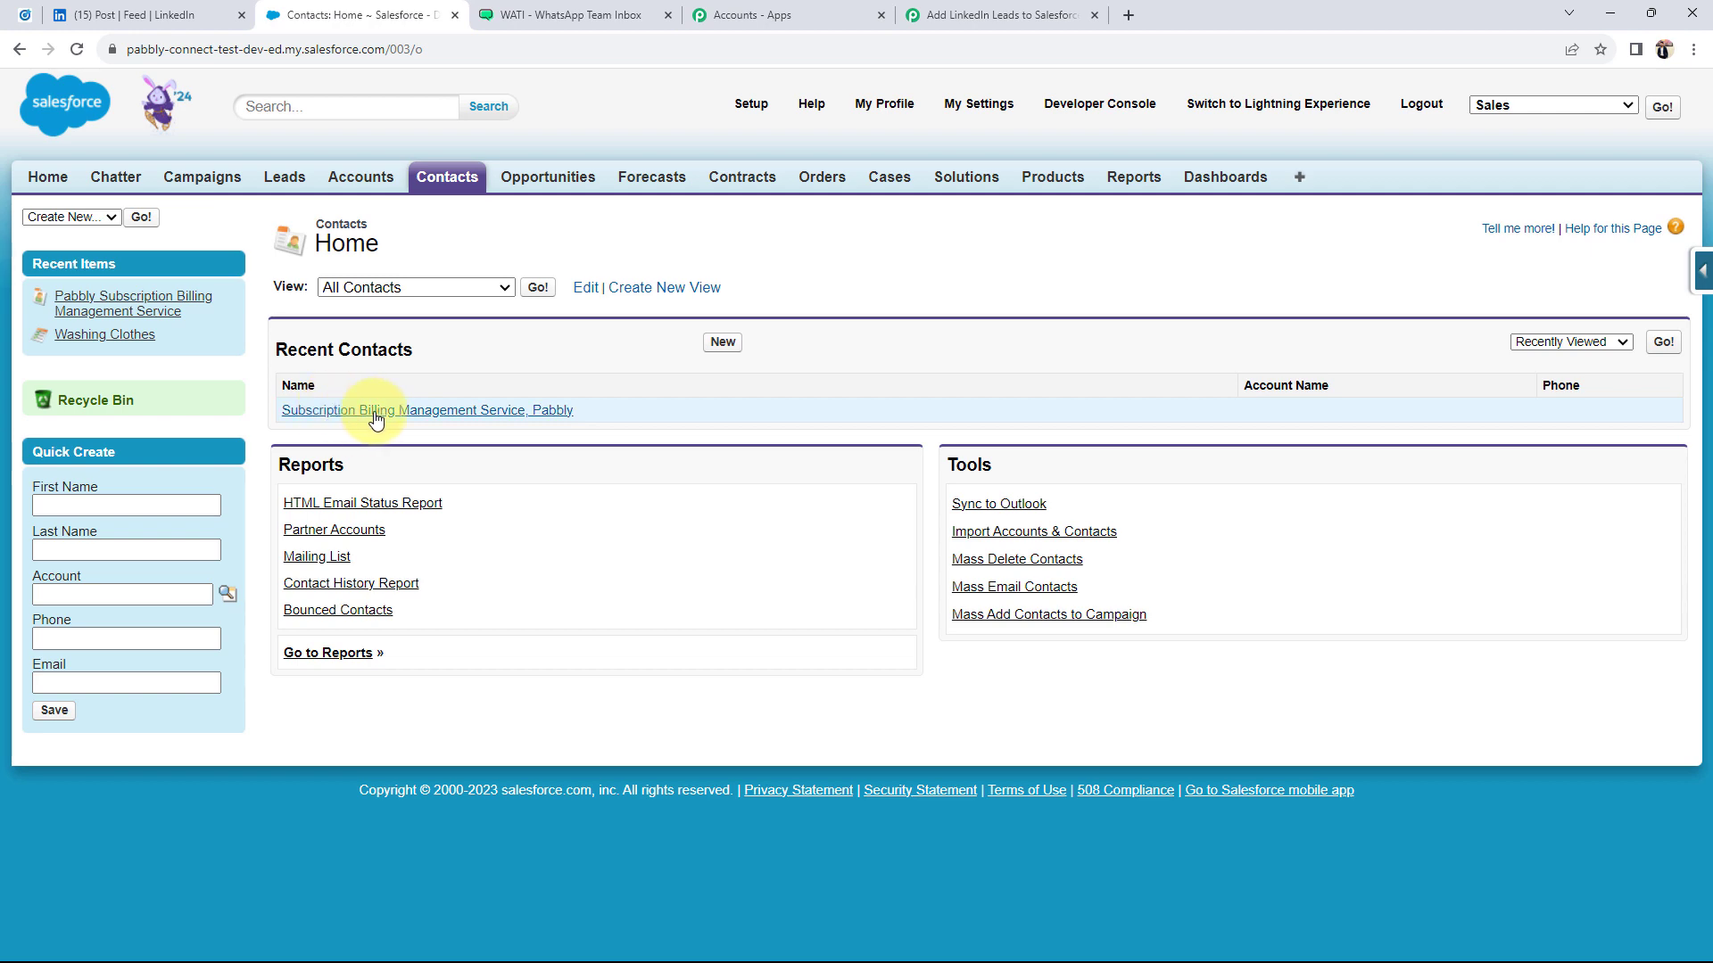
click(408, 411)
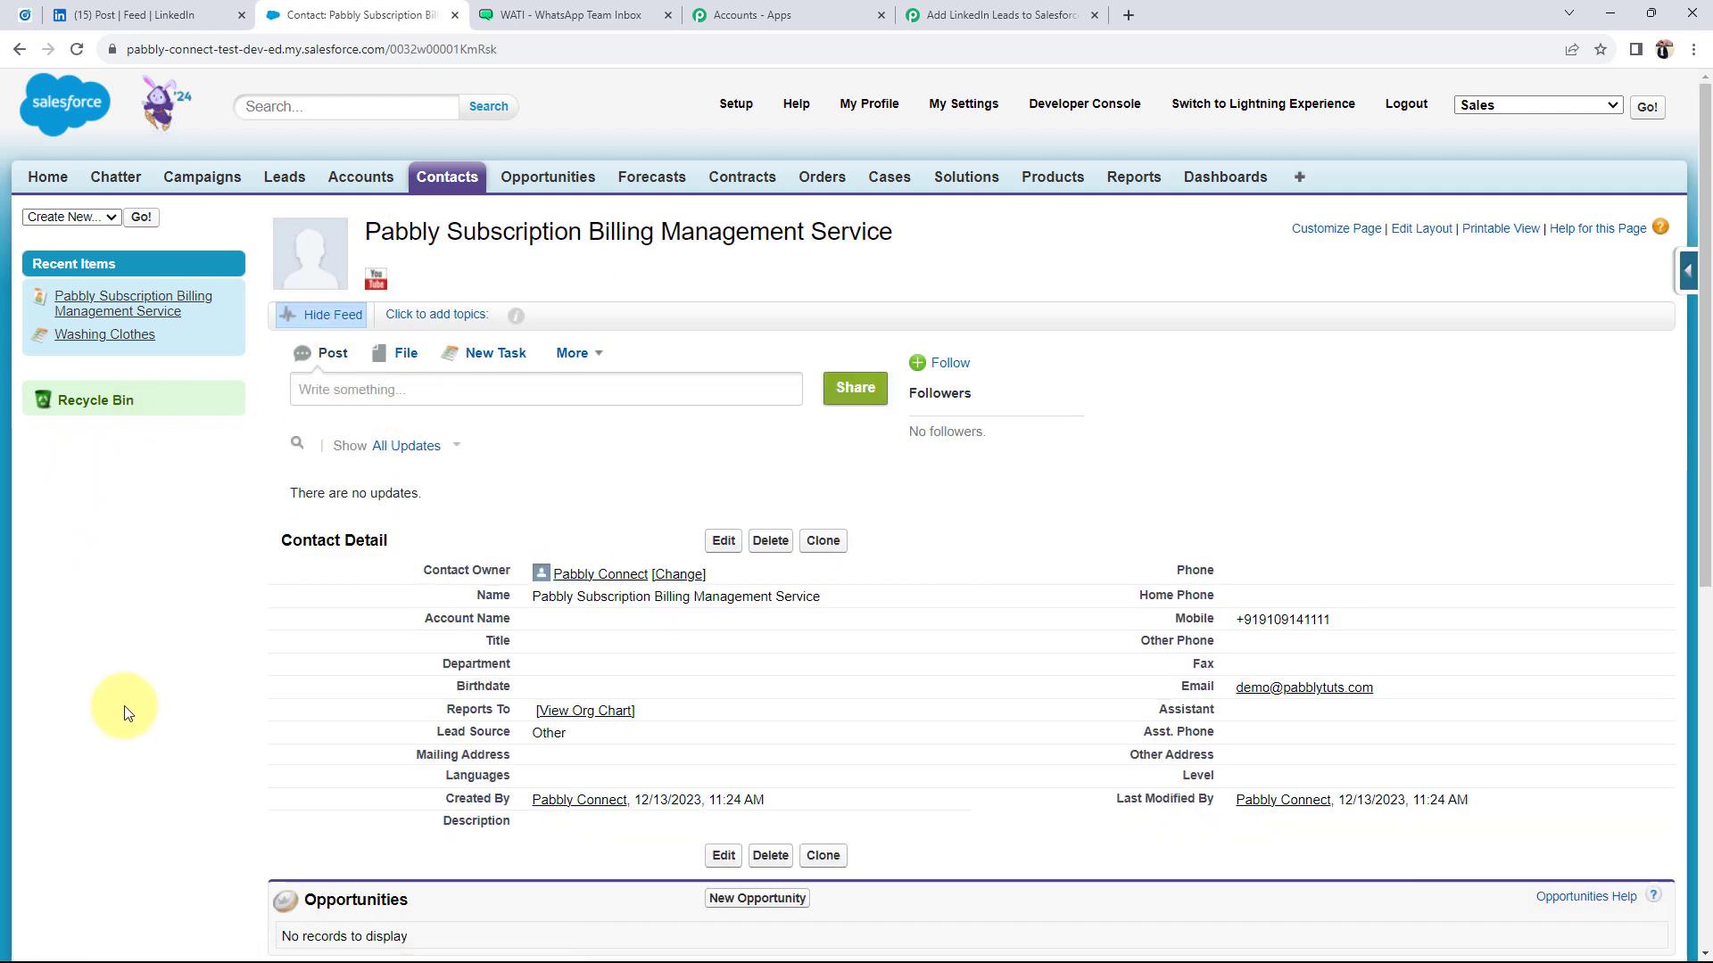
drag(1238, 624, 1359, 622)
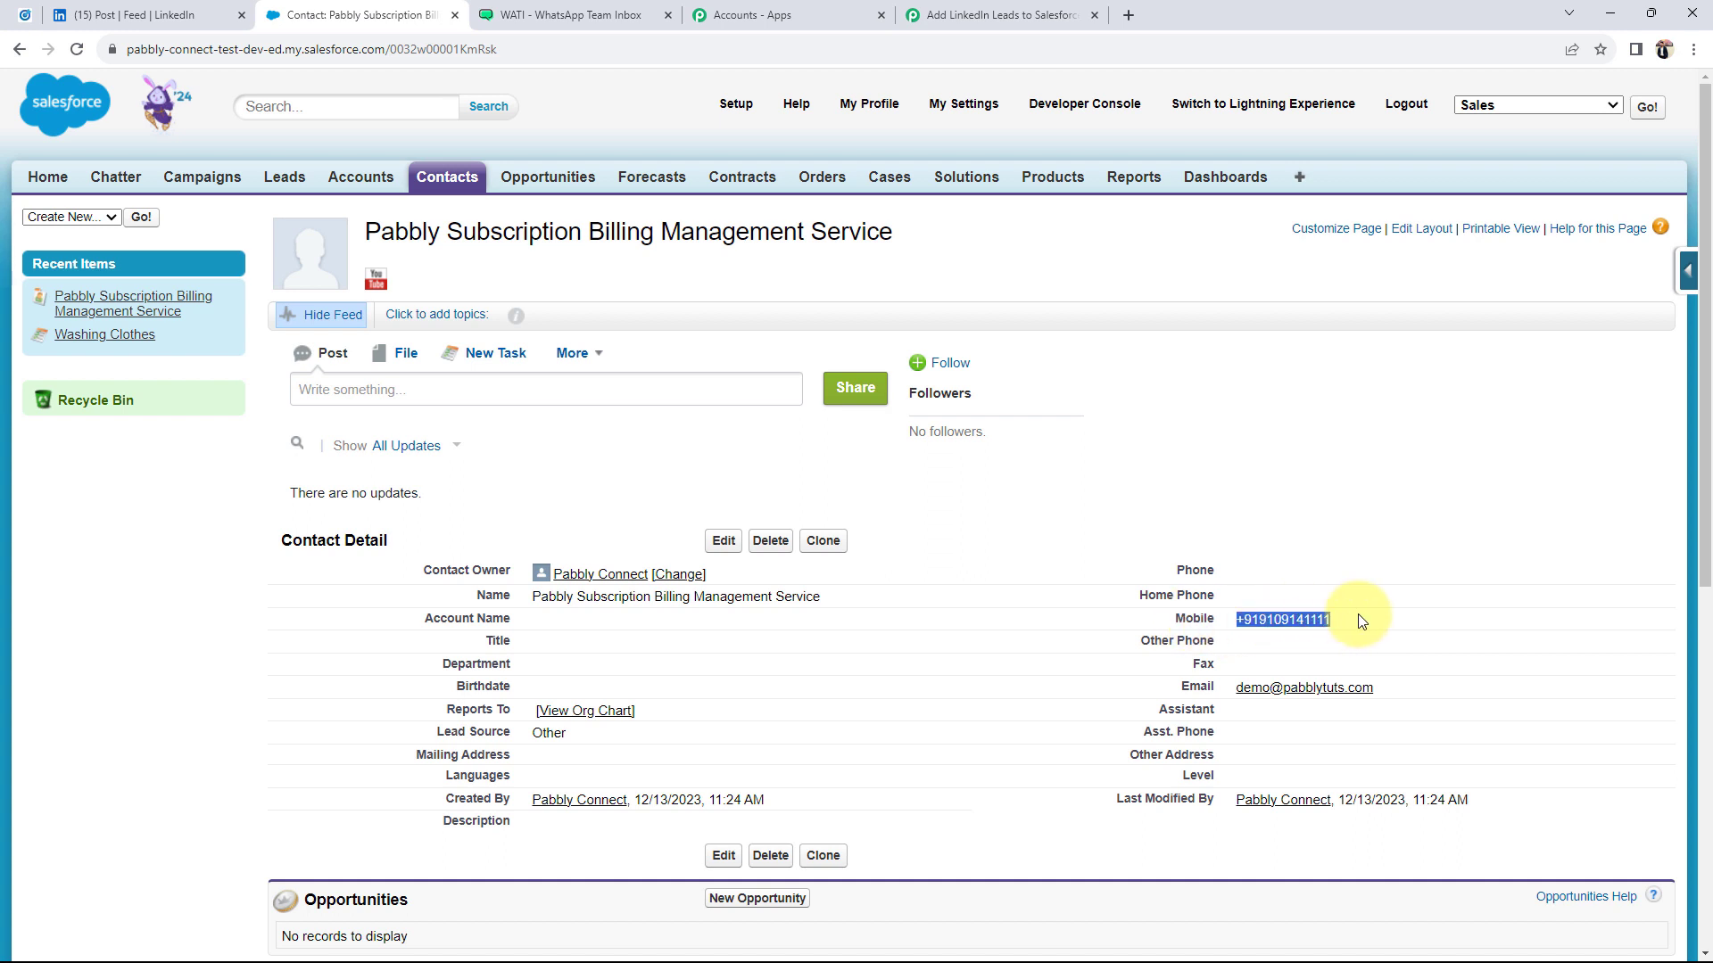
drag(1378, 688, 1227, 692)
click(759, 650)
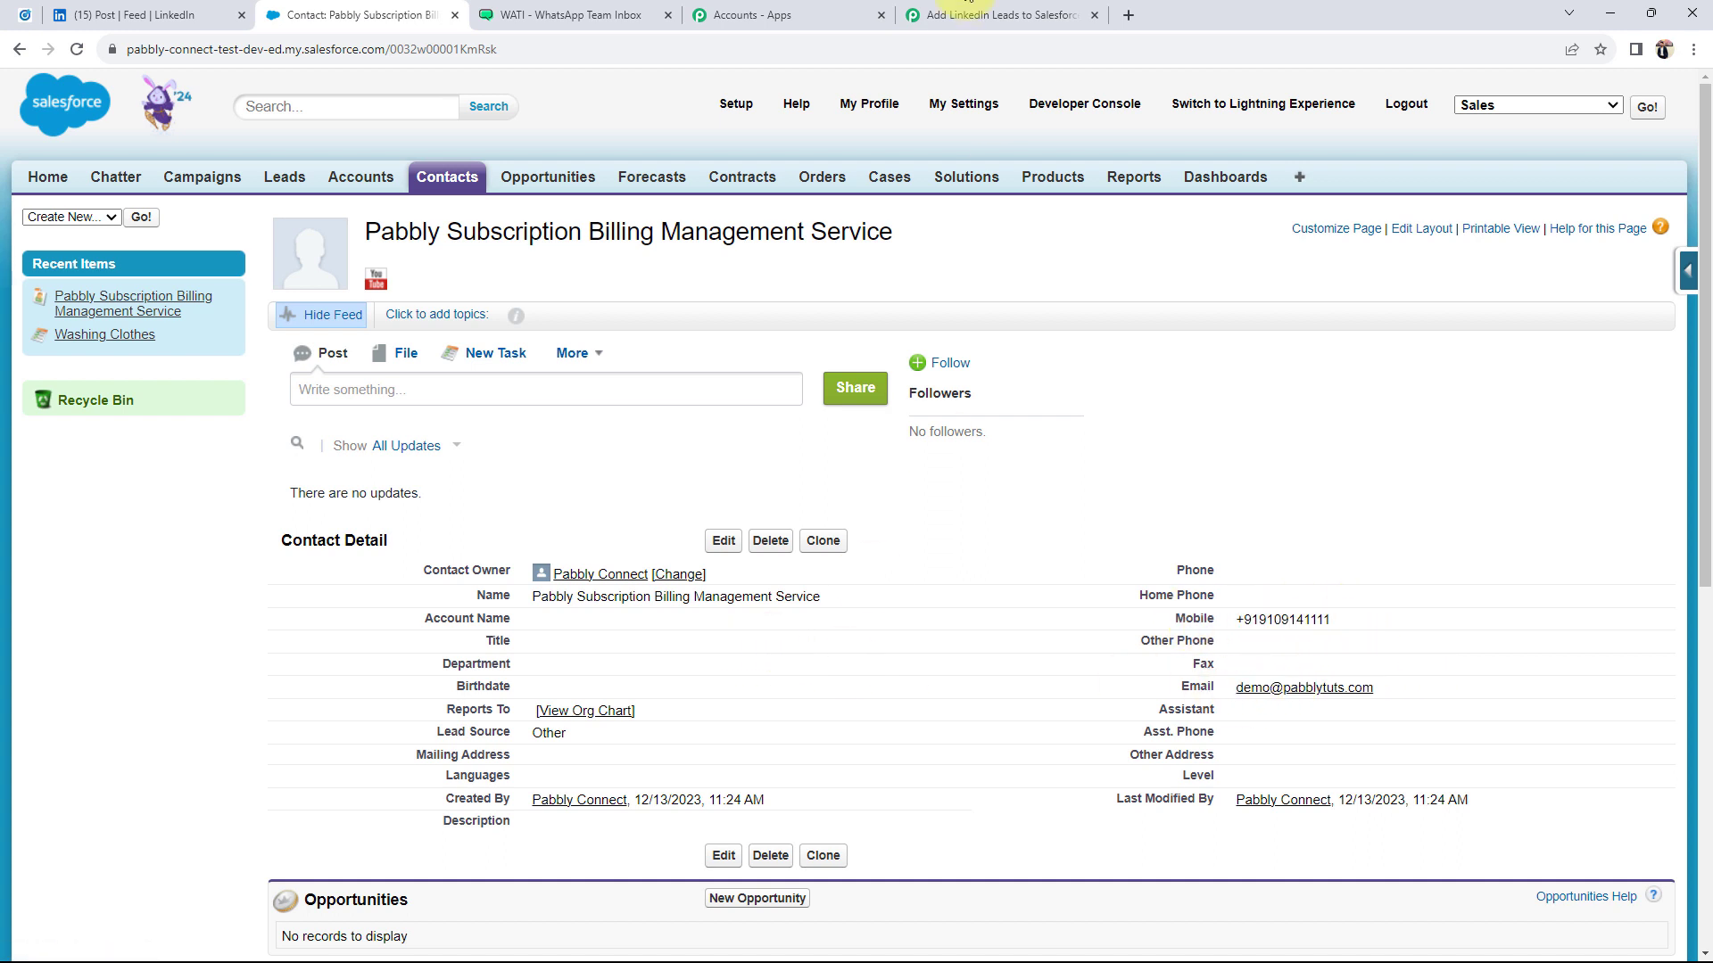
Return to the Pabbly Connect workflow, collapse the Salesforce Create Contact action, and expand the WATI Send Template Message action
click(990, 15)
scroll(201, 468, up, 10)
scroll(201, 468, up, 10)
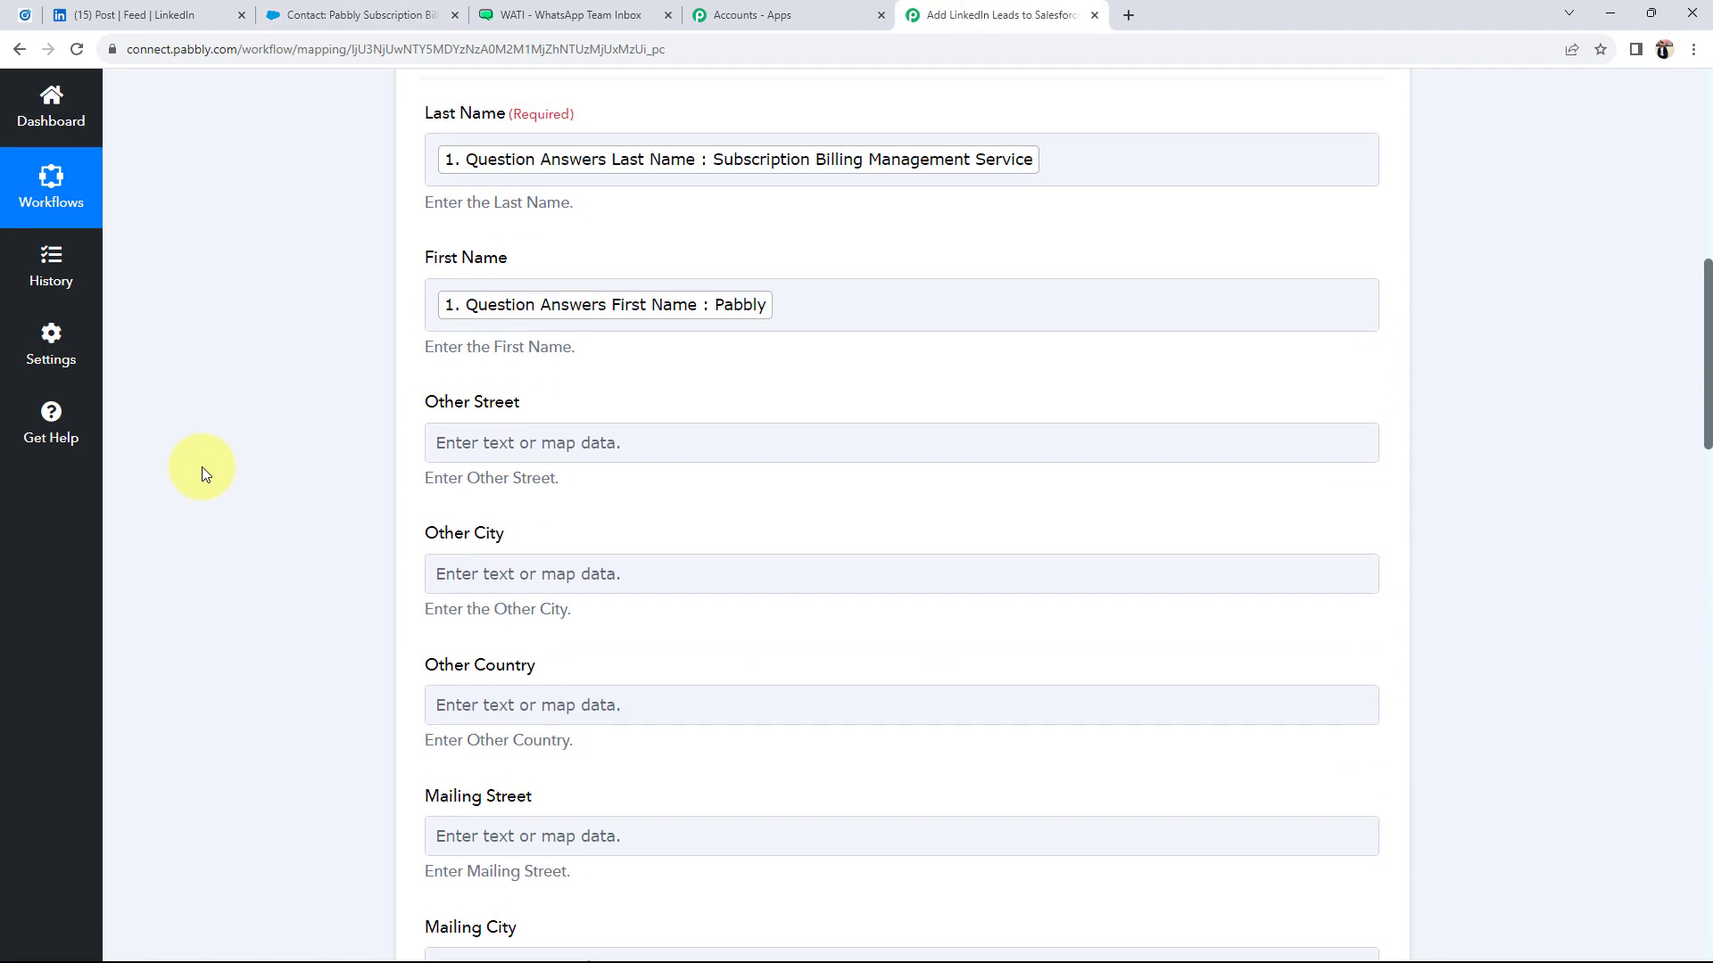
click(814, 284)
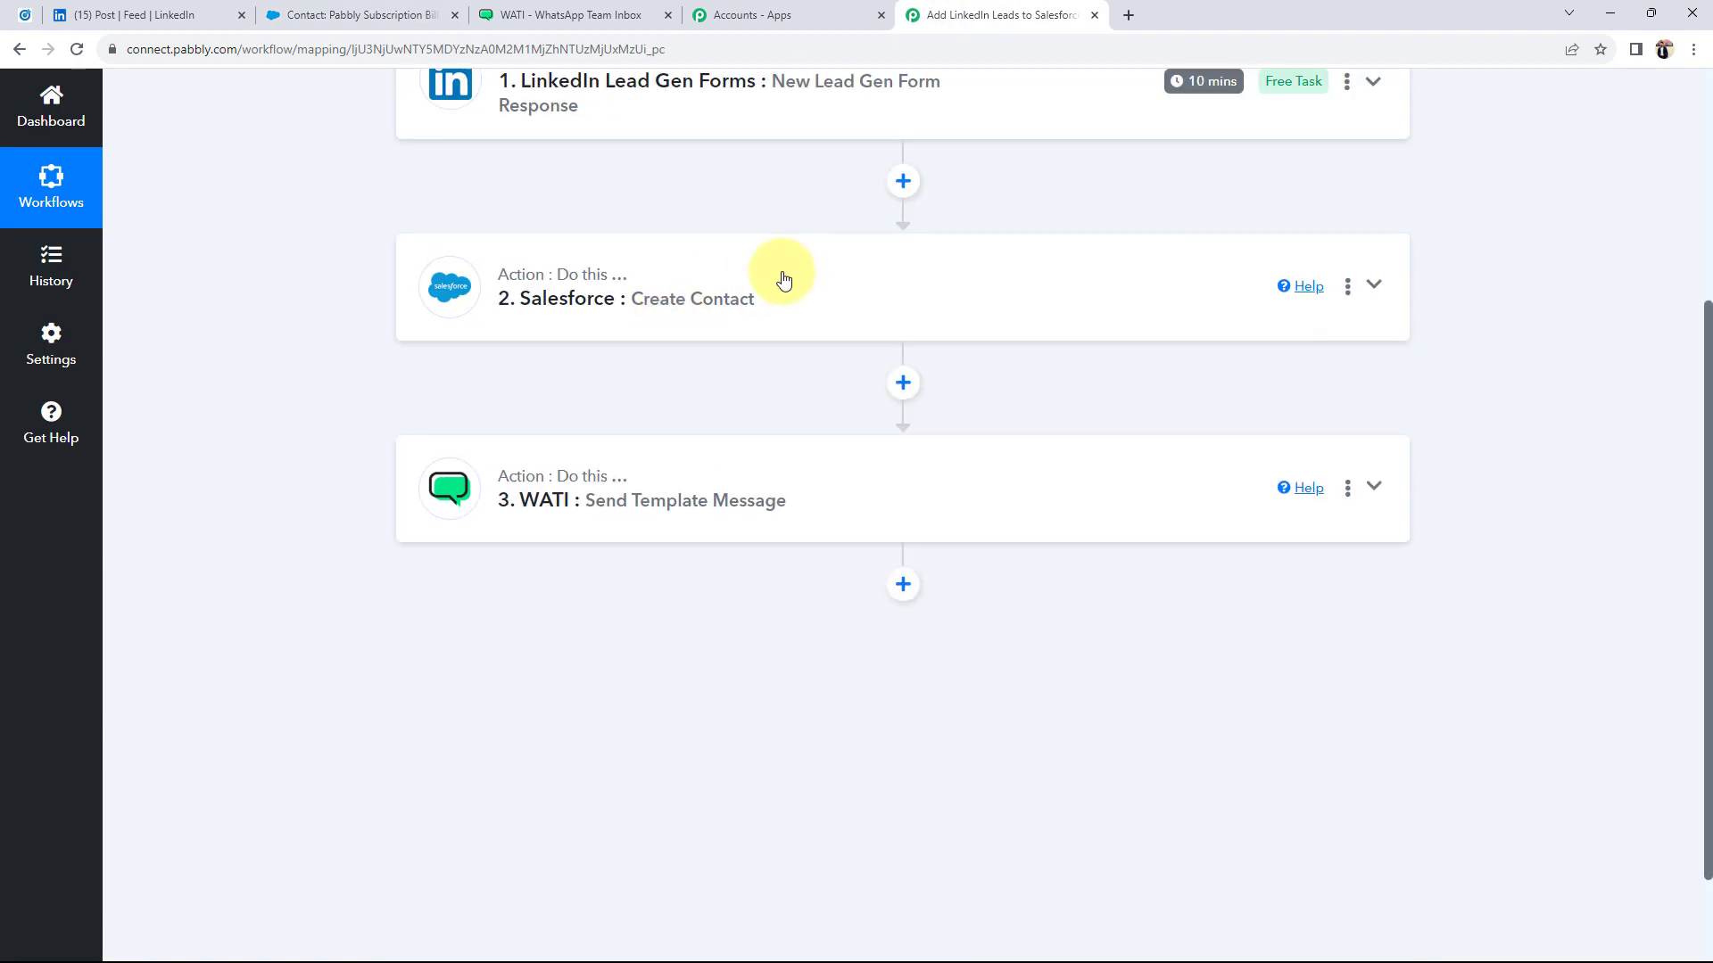
scroll(856, 446, up, 3)
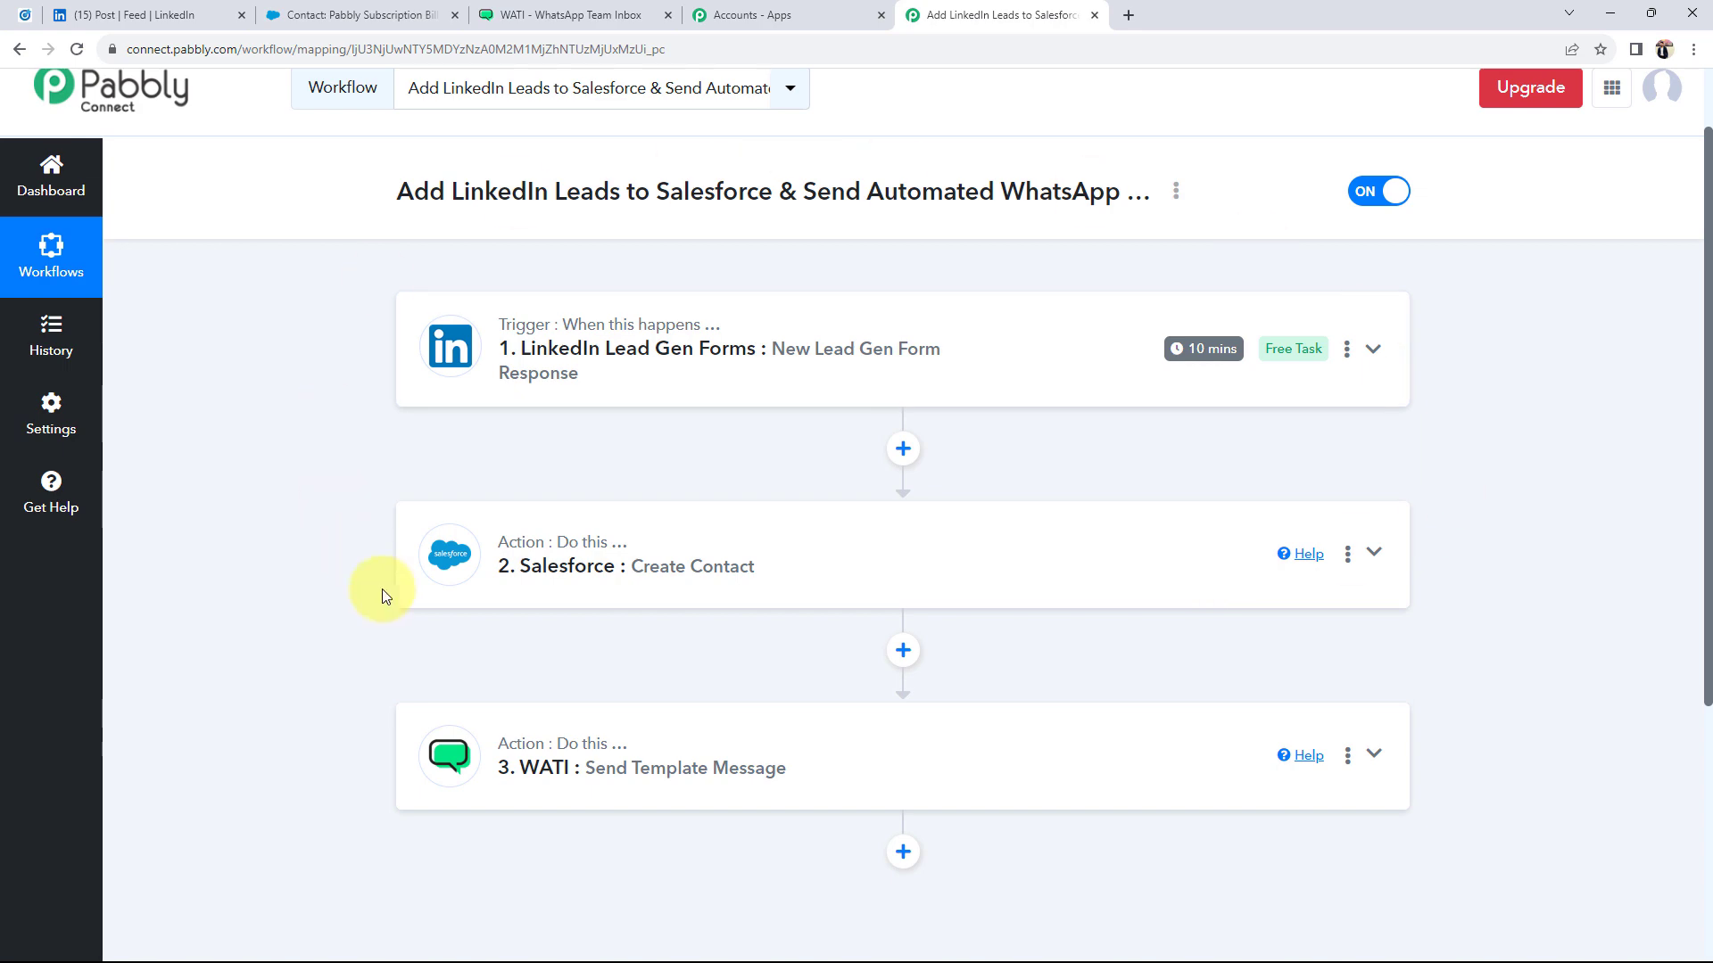
scroll(324, 616, down, 5)
click(593, 393)
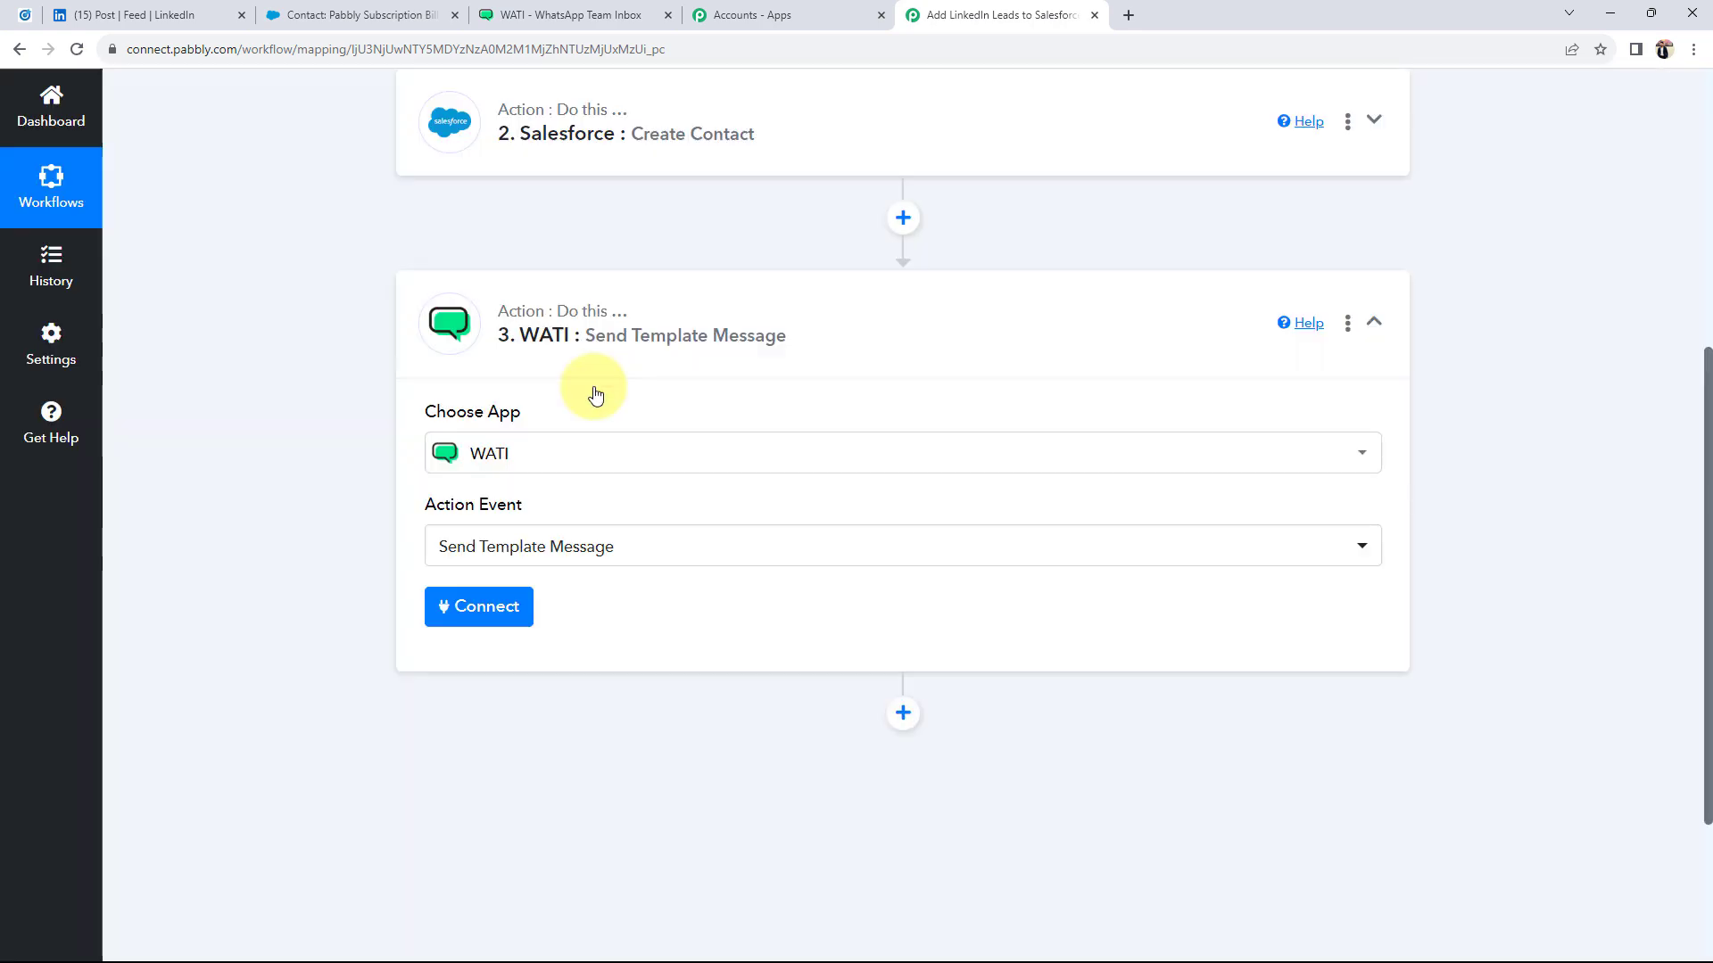
Open the WATI account connection settings, choose to add a new connection, and examine the required API Endpoint and Access Token fields
click(486, 616)
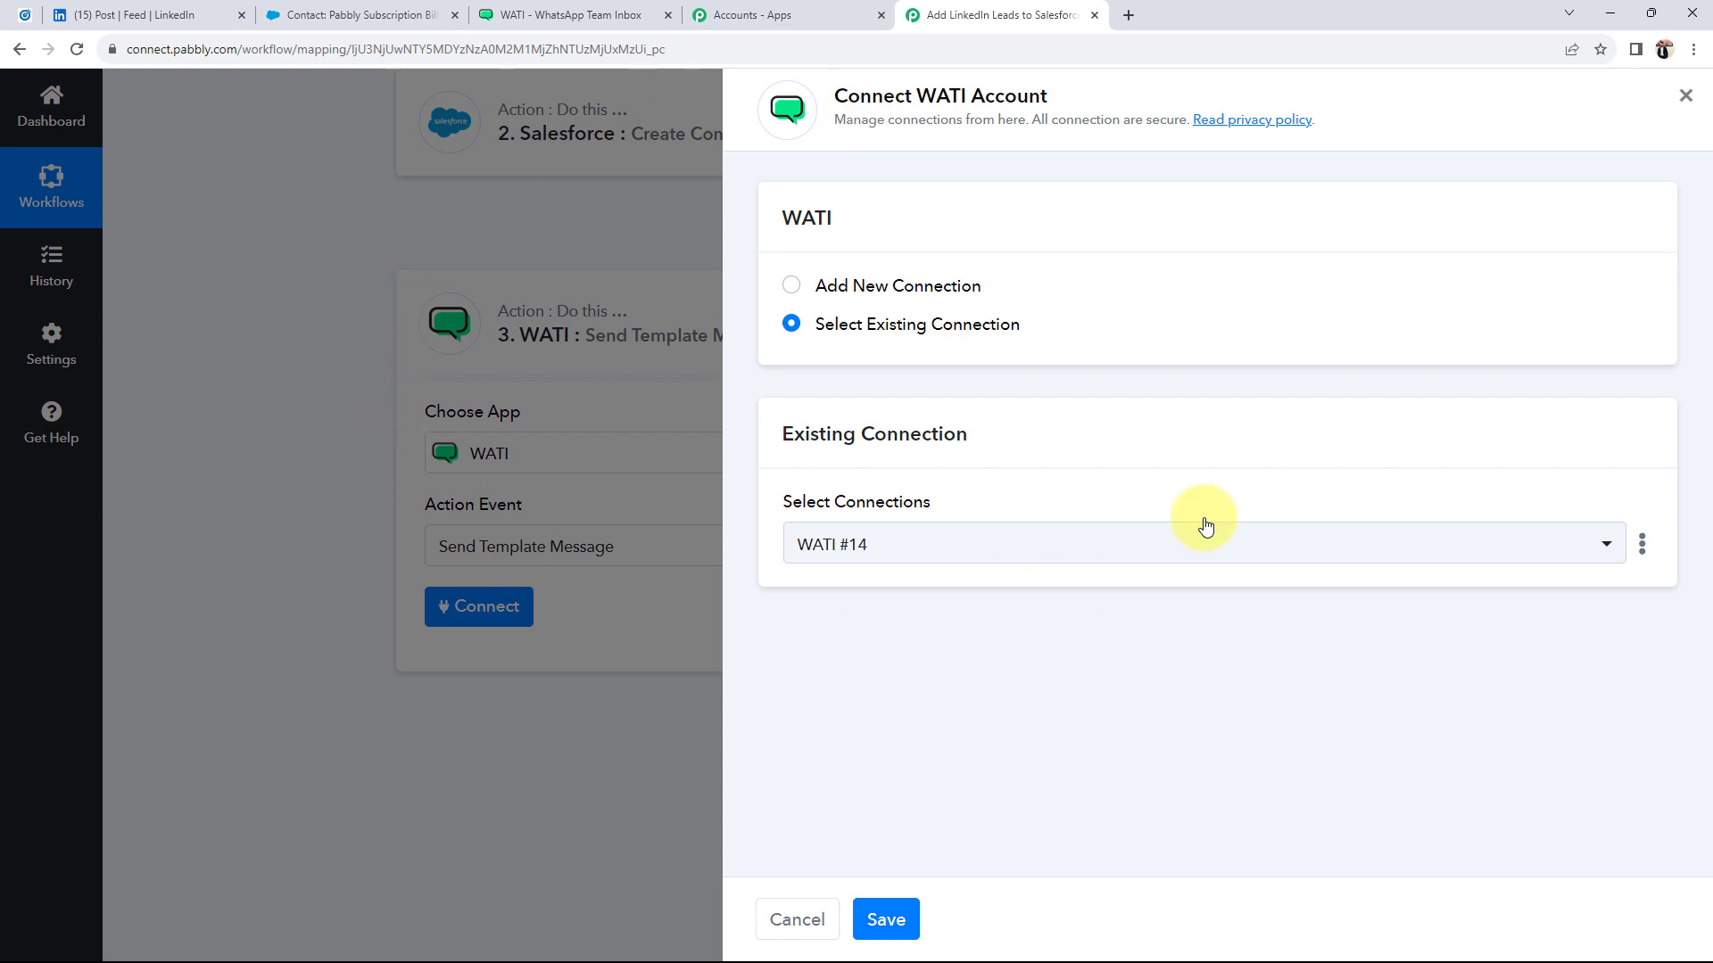
click(791, 288)
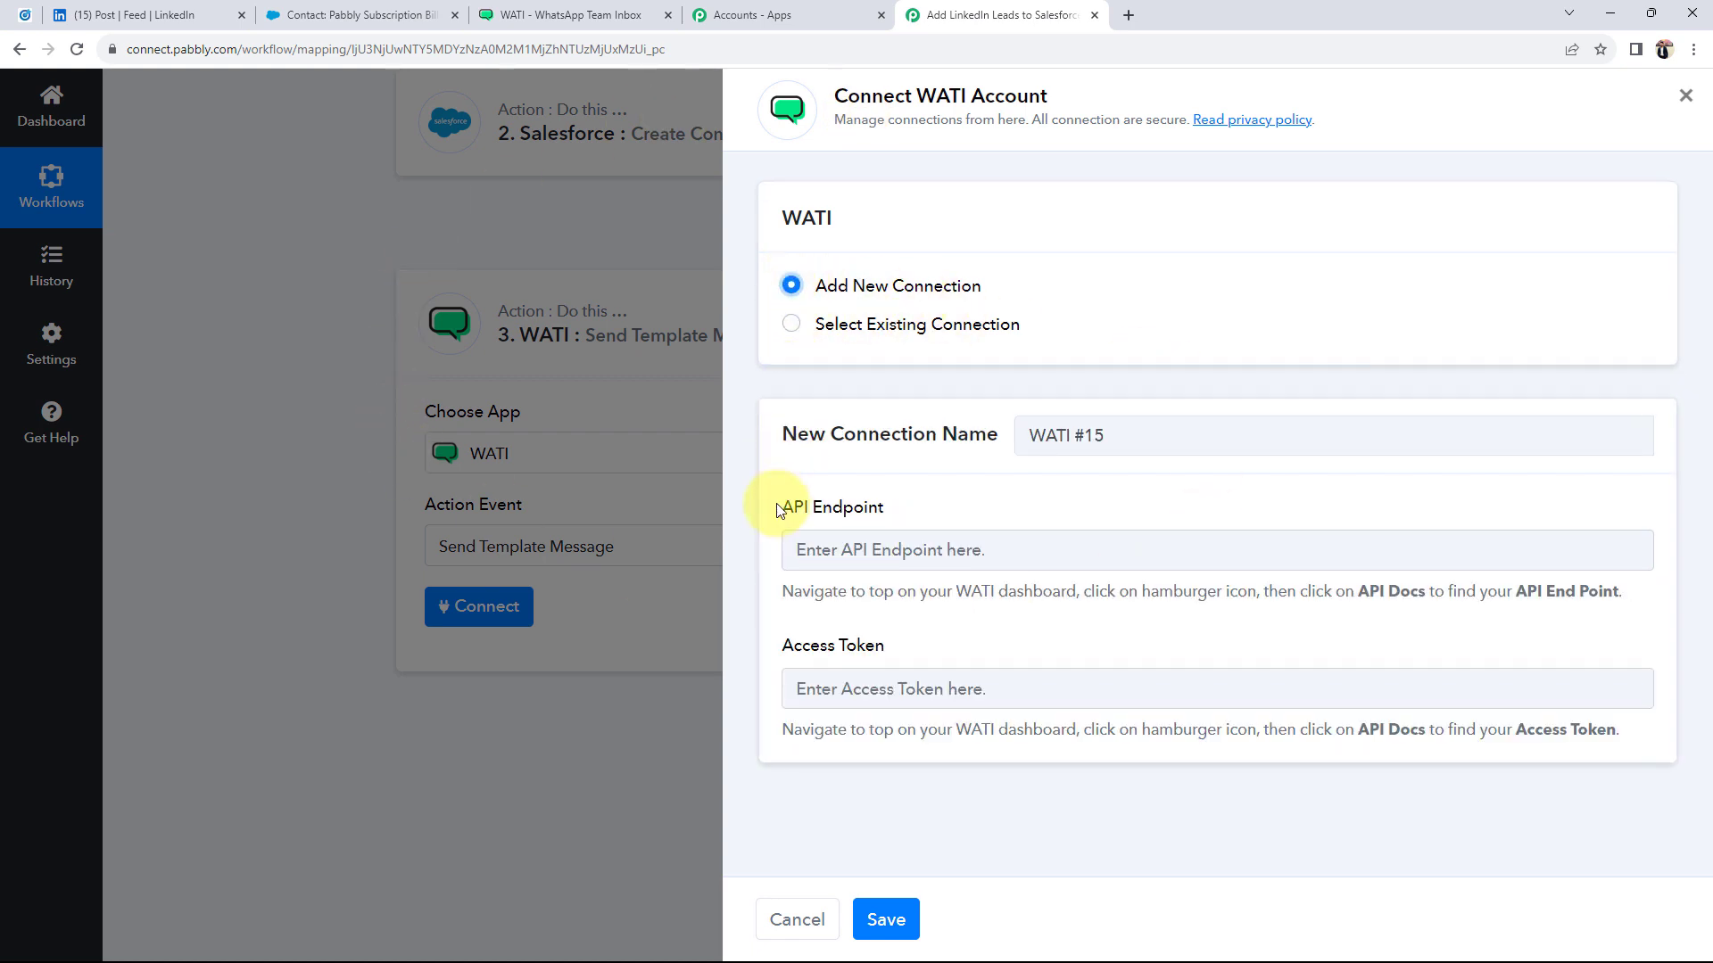
drag(783, 507, 883, 507)
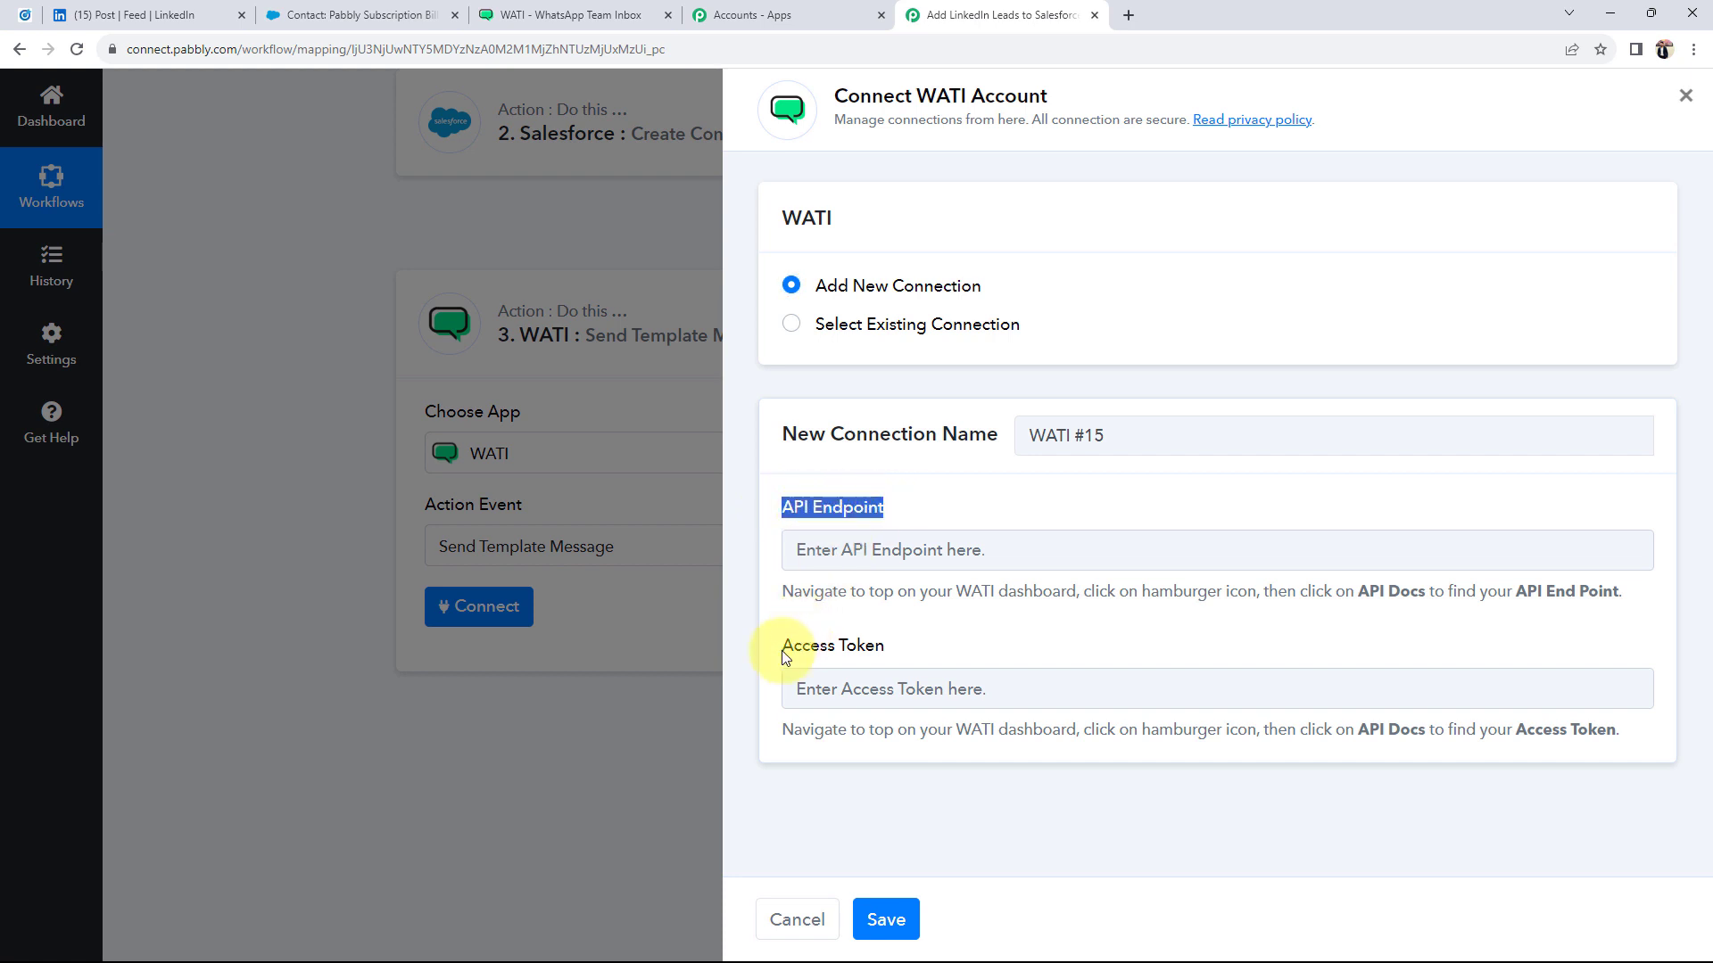
drag(783, 645, 890, 651)
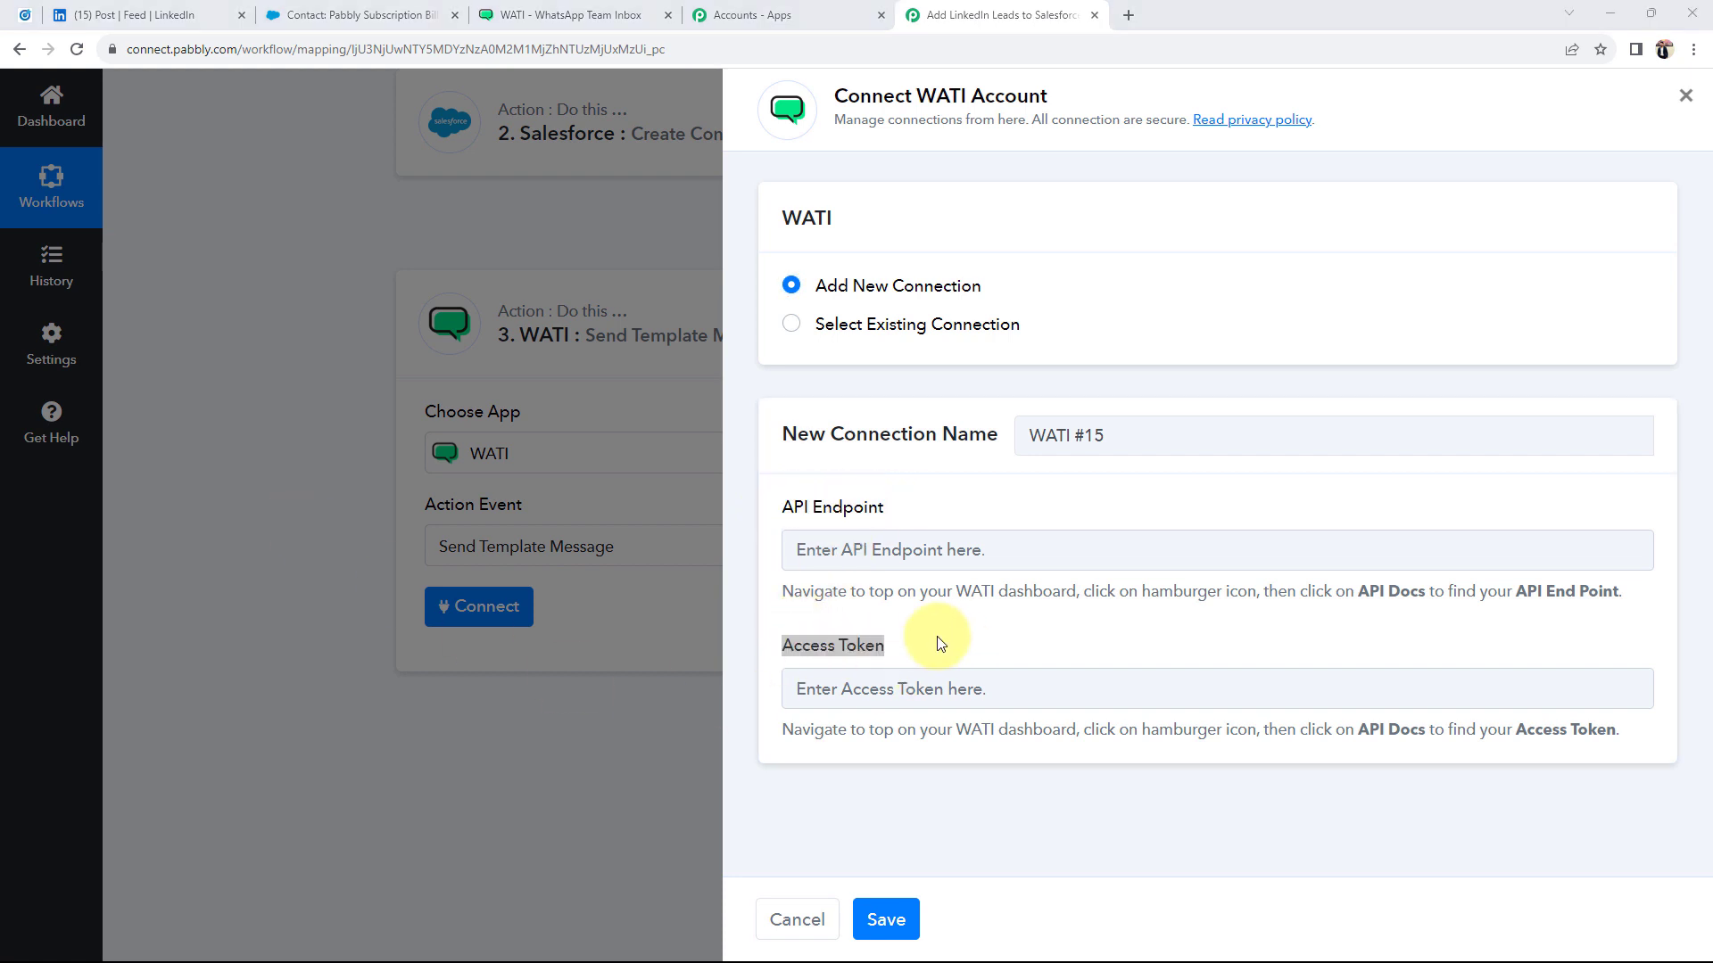
click(798, 644)
drag(888, 644, 784, 645)
click(881, 637)
Switch to WATI and open its API Docs to locate the access token and API endpoint
click(532, 11)
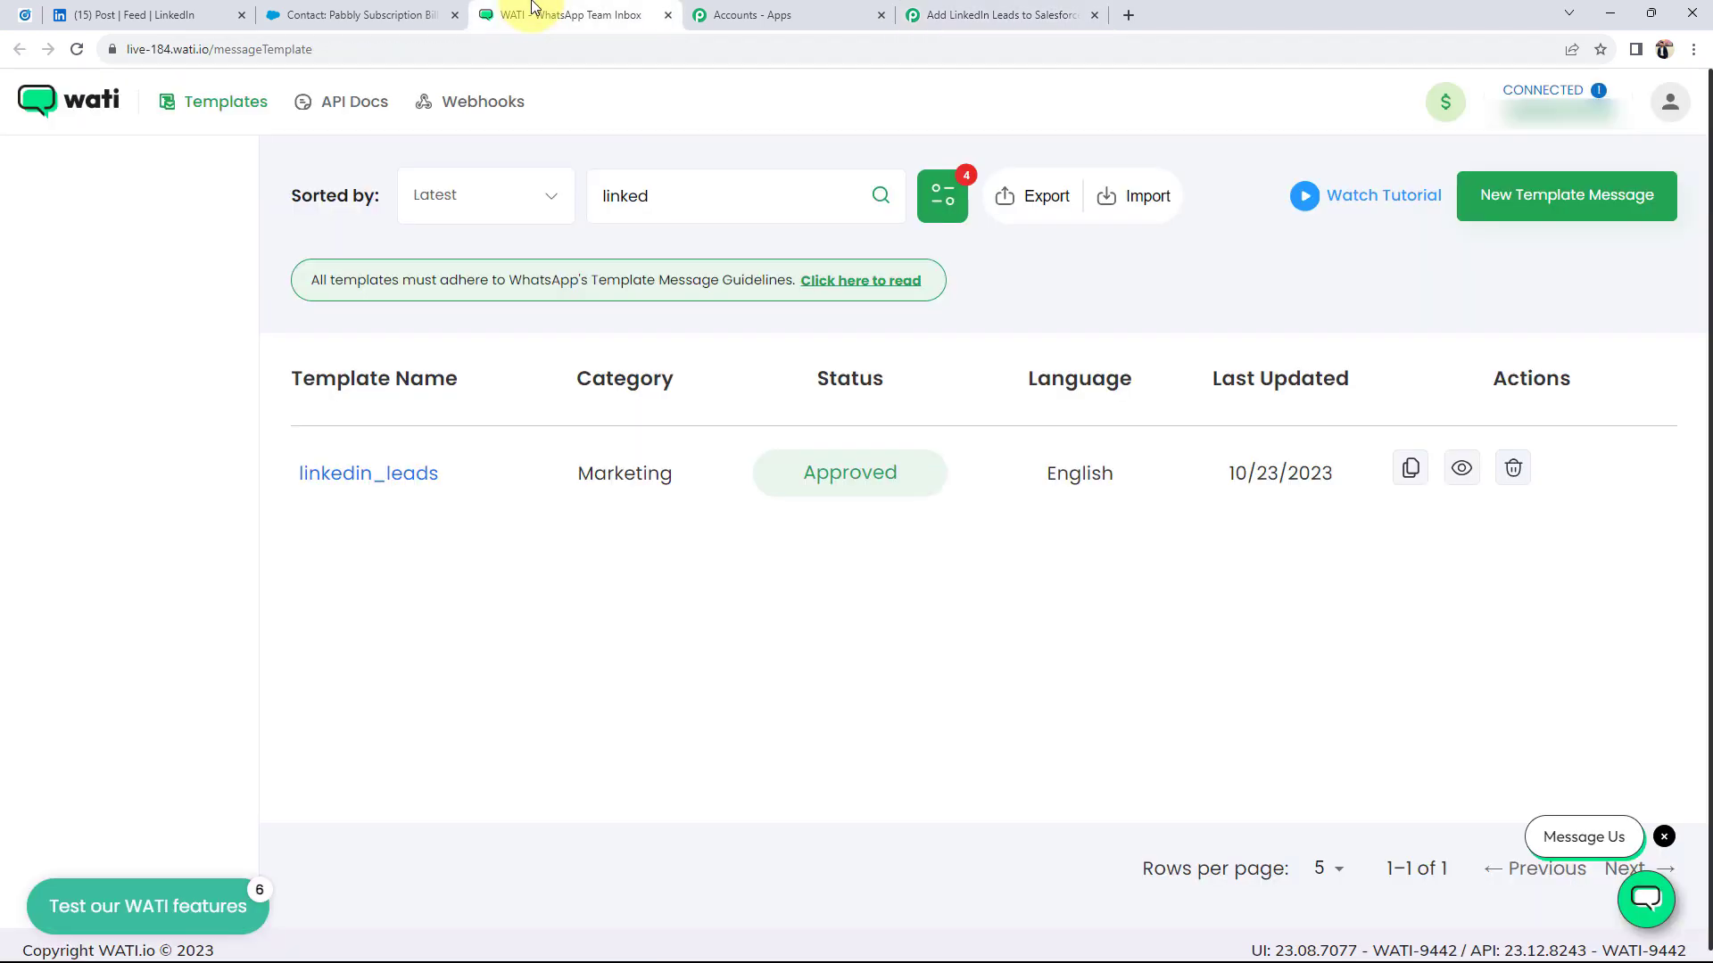
click(341, 107)
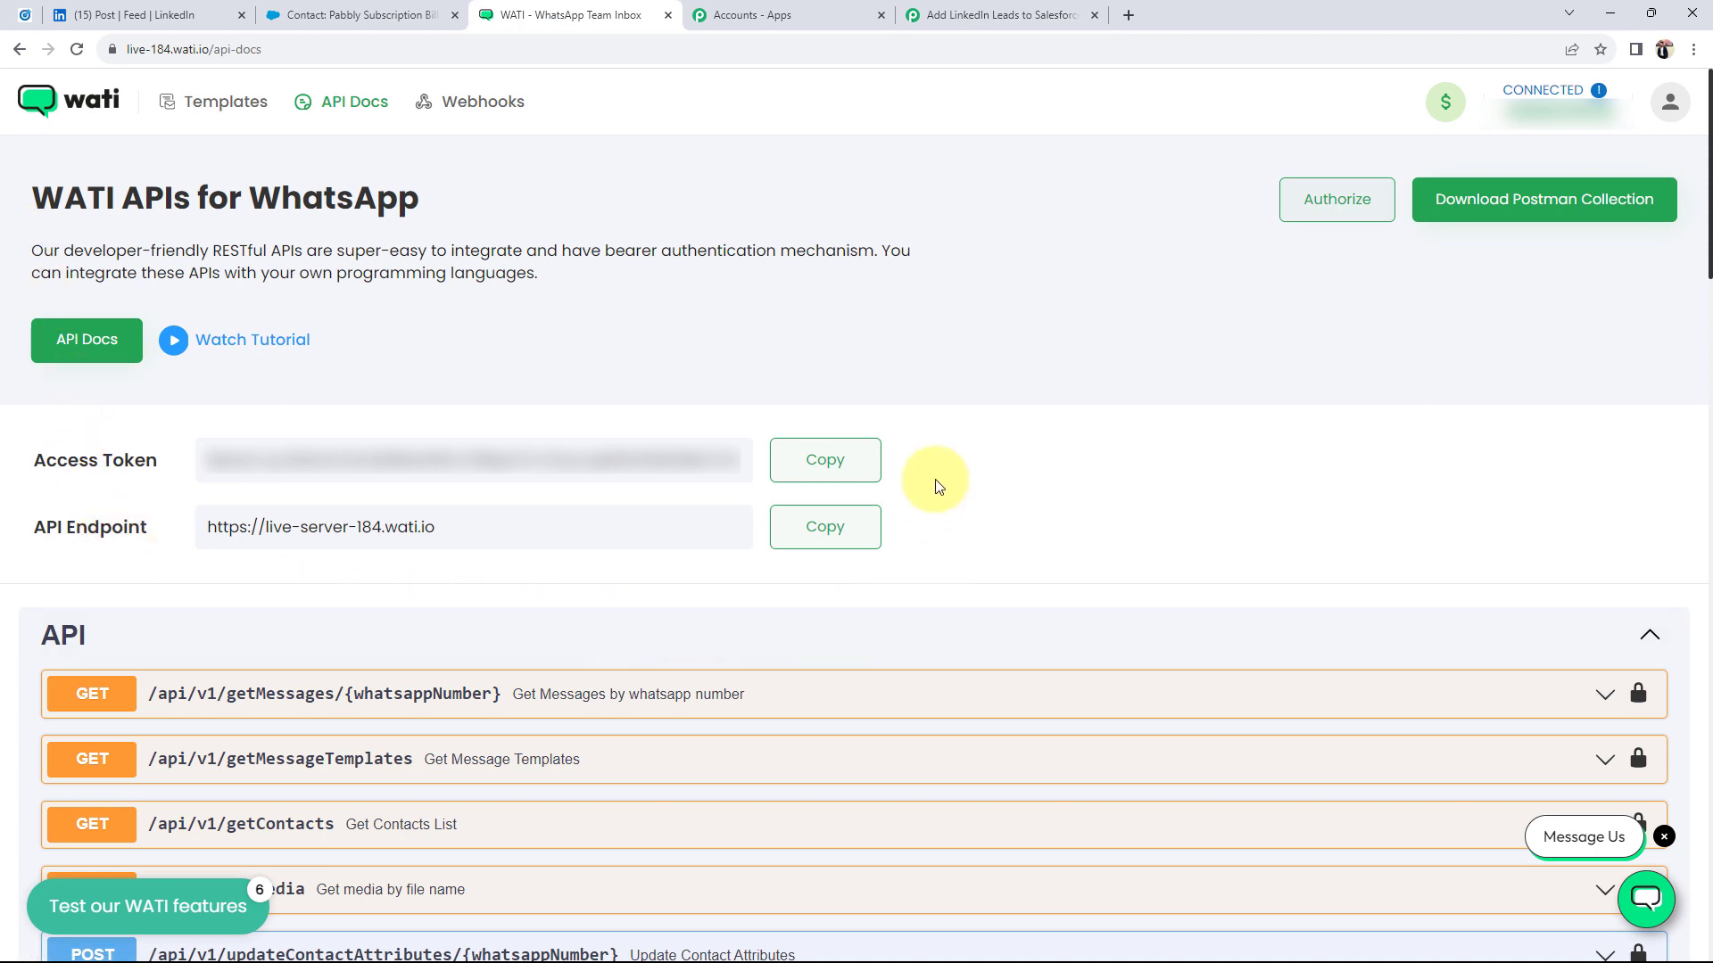
Return to the Pabbly Connect workflow and connect the WATI action using the existing connection WATI #14
click(947, 13)
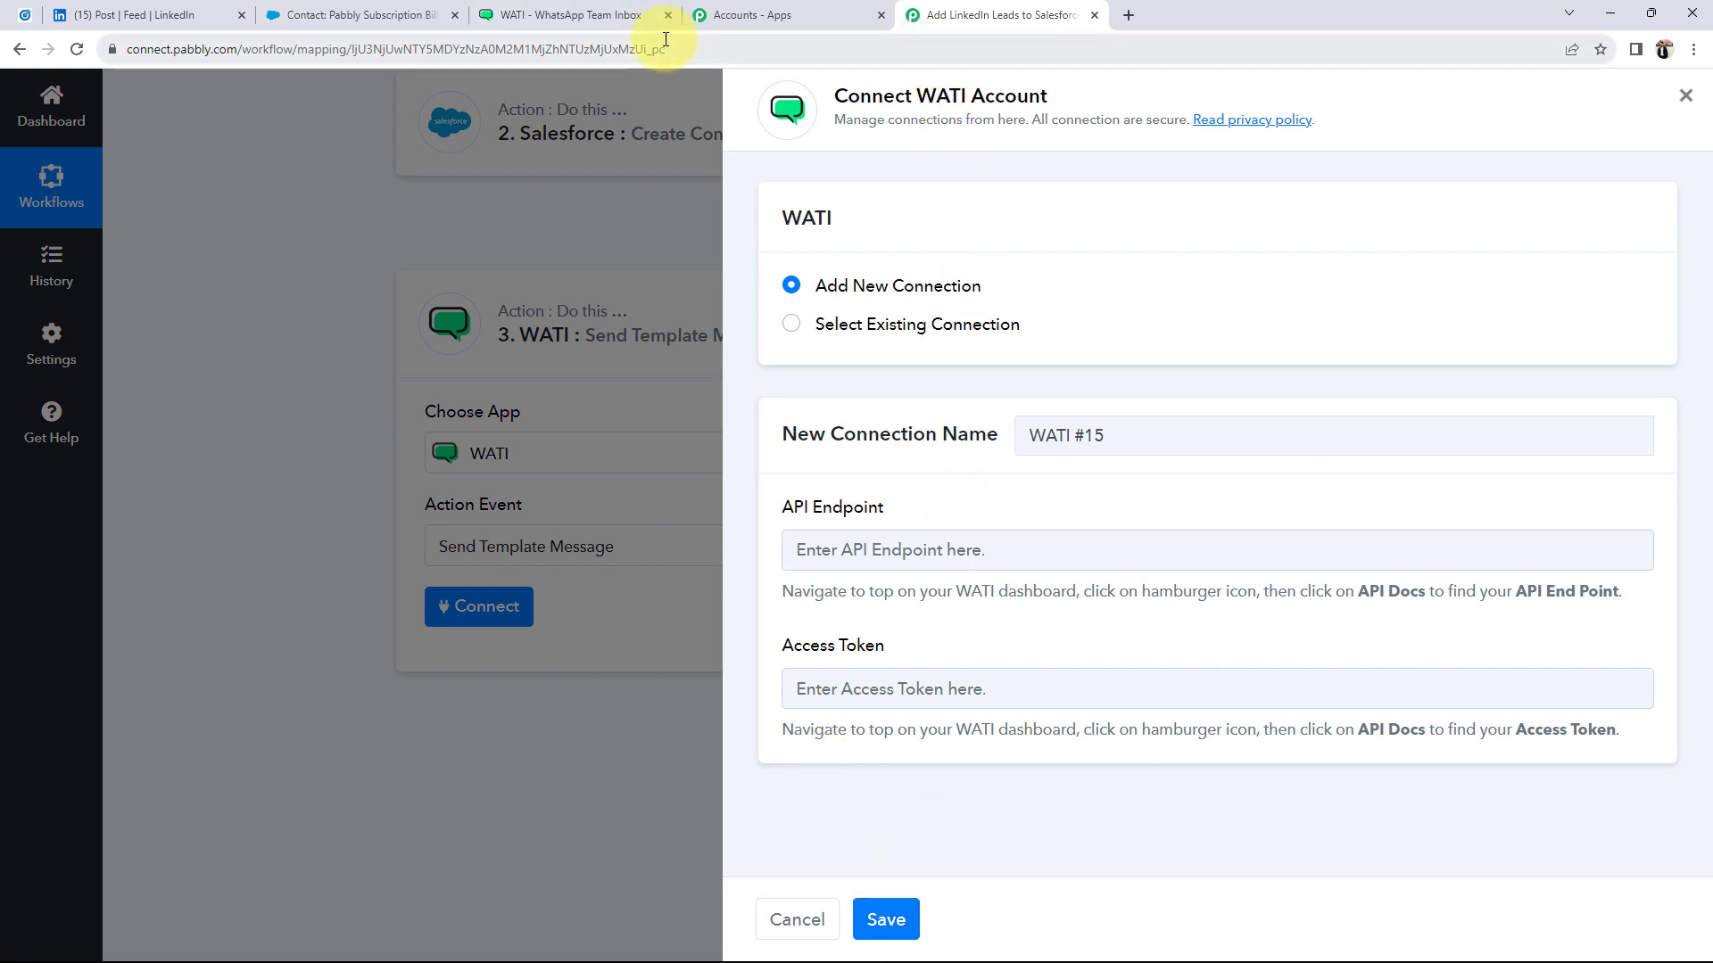
click(791, 324)
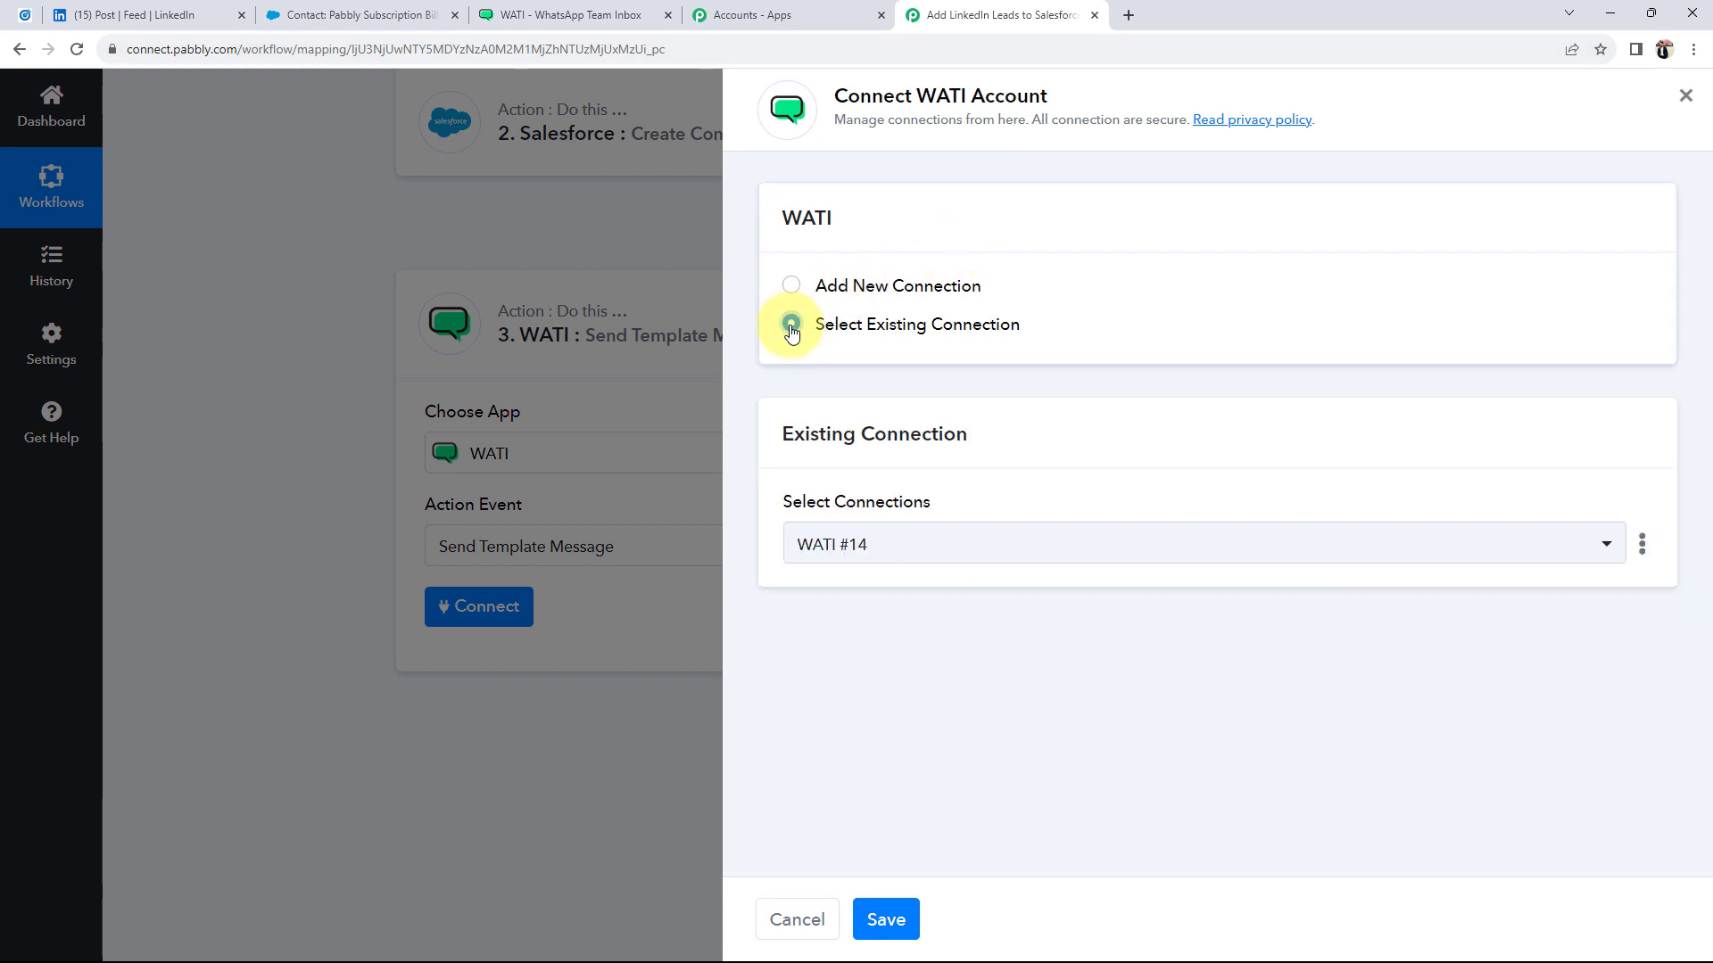
click(883, 919)
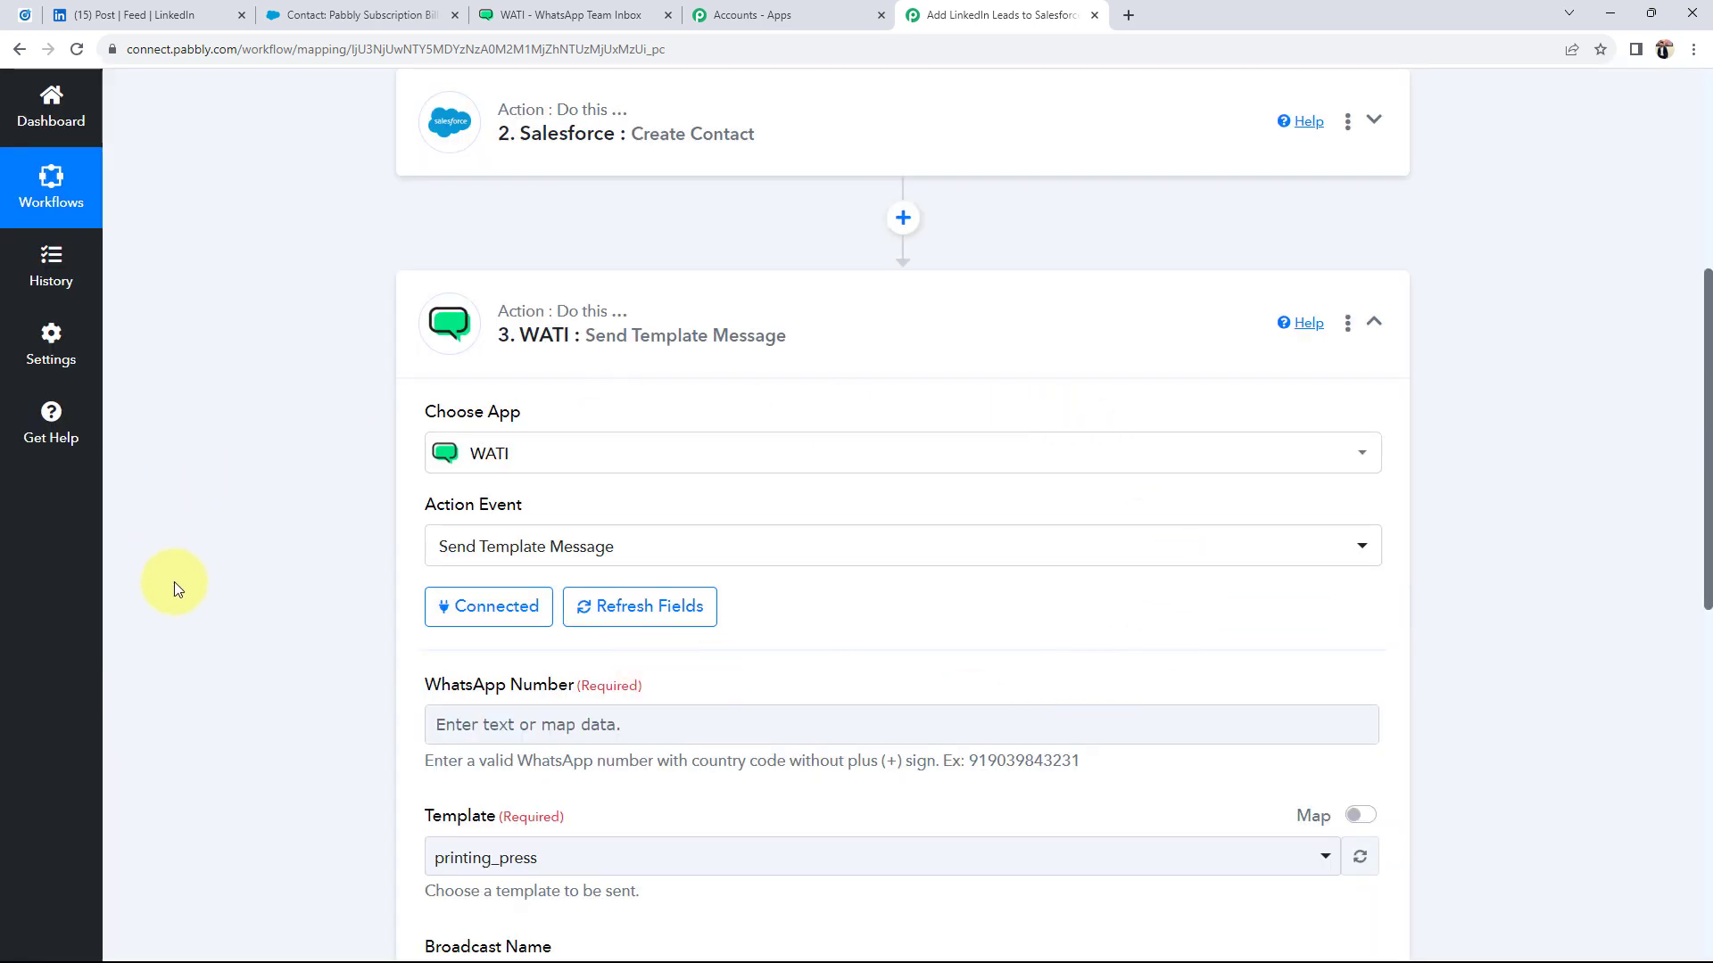
Map the WATI action's WhatsApp Number to the phone number answer from the LinkedIn Lead Gen Forms response
scroll(174, 581, down, 3)
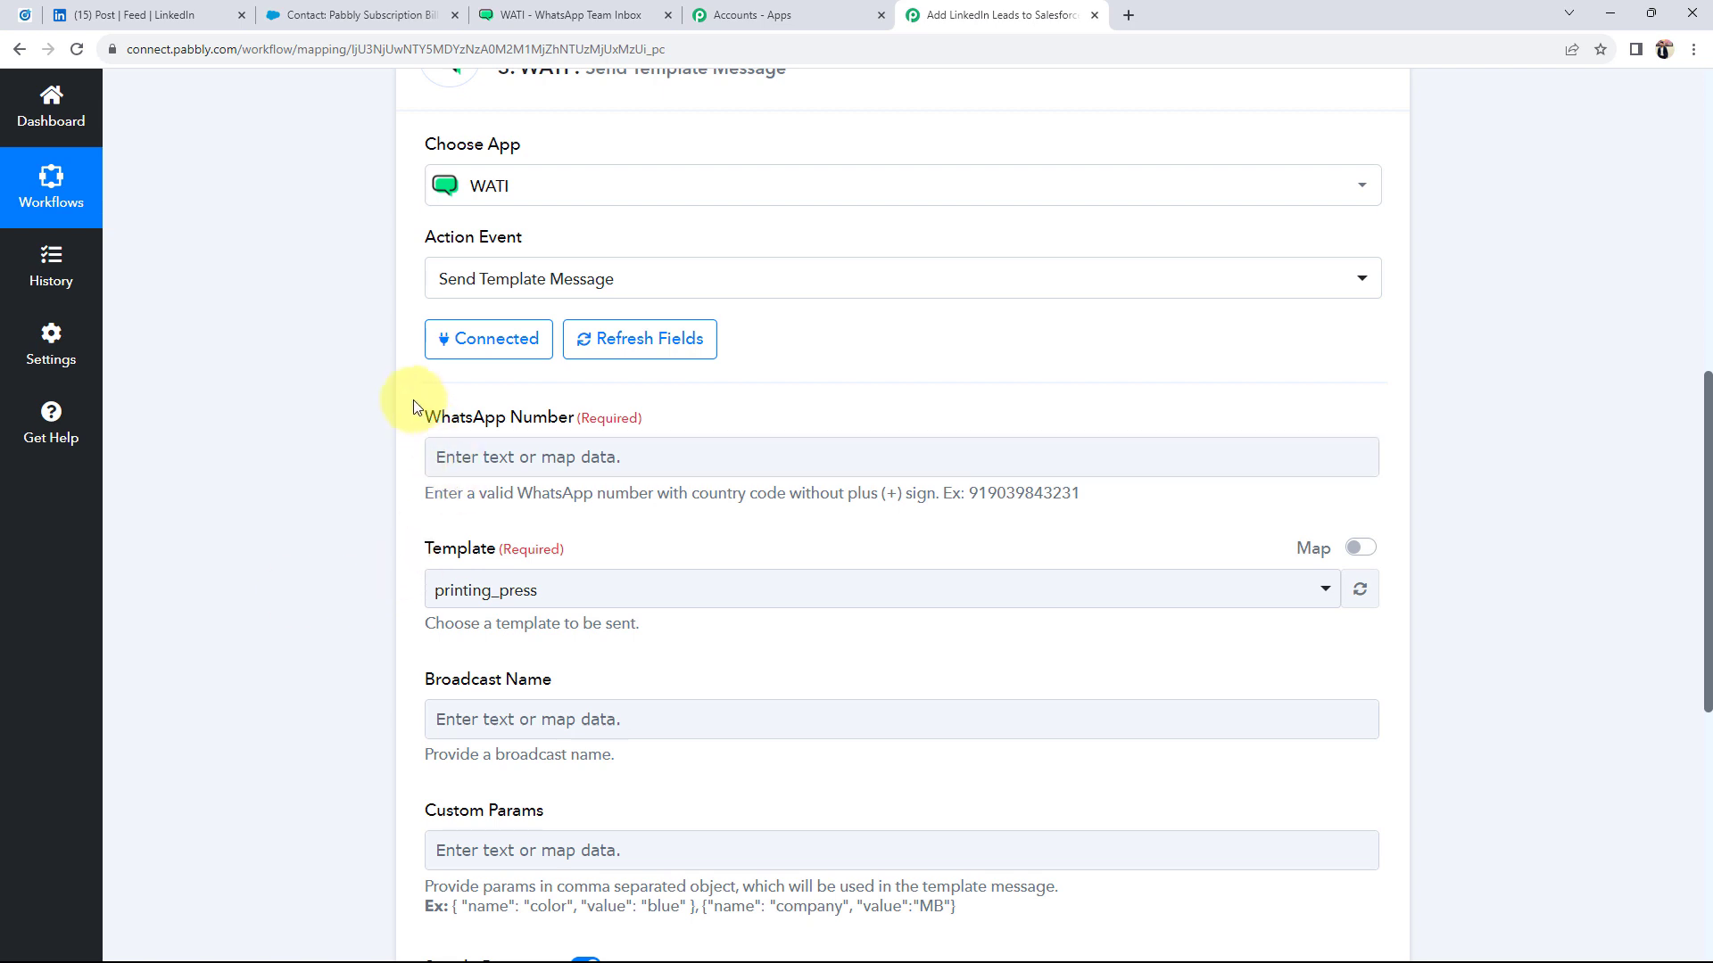
drag(419, 425, 576, 421)
click(264, 493)
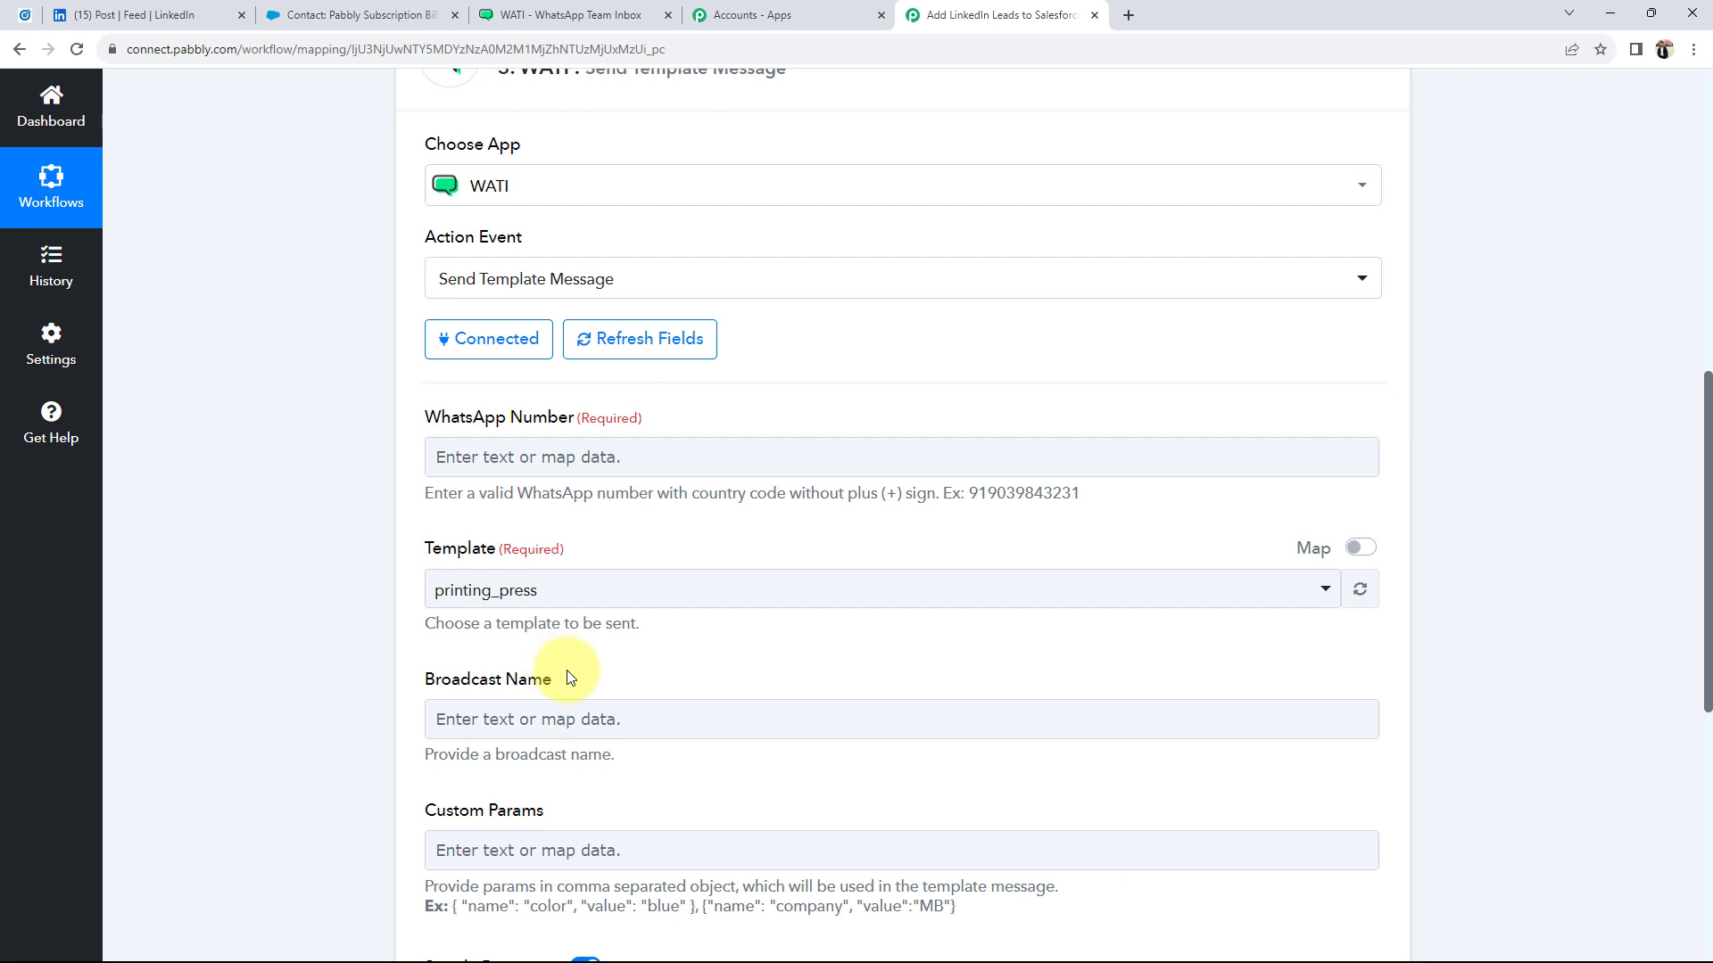
click(446, 455)
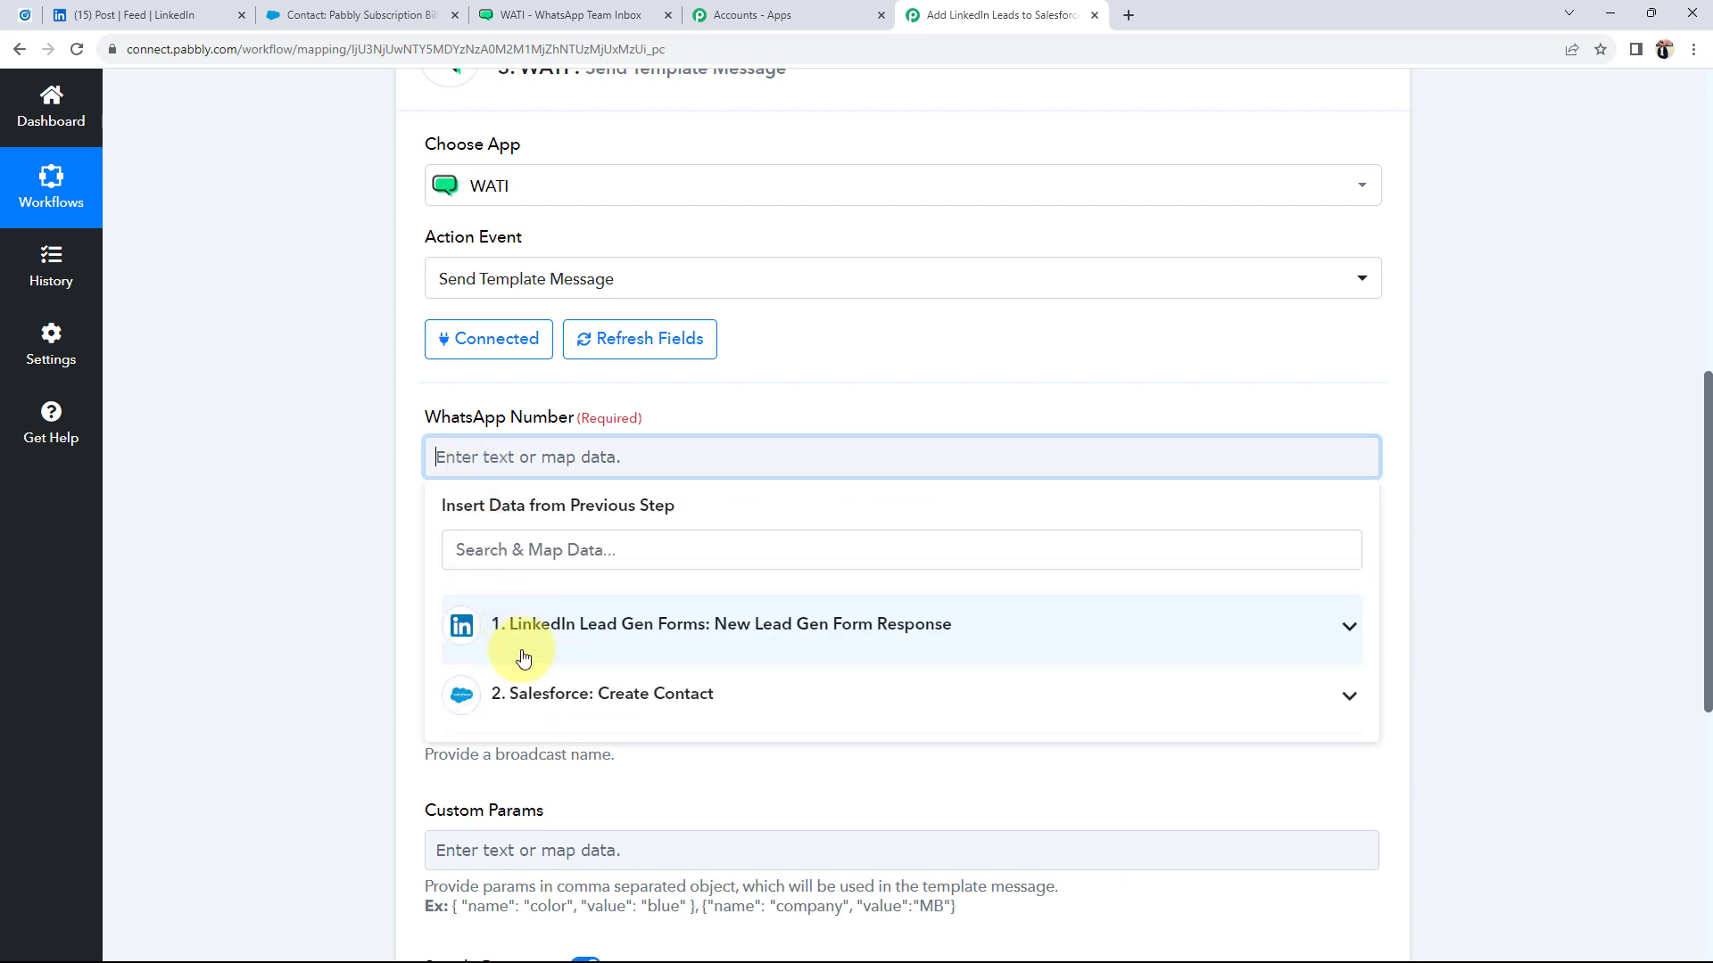
click(1330, 635)
scroll(1061, 776, down, 15)
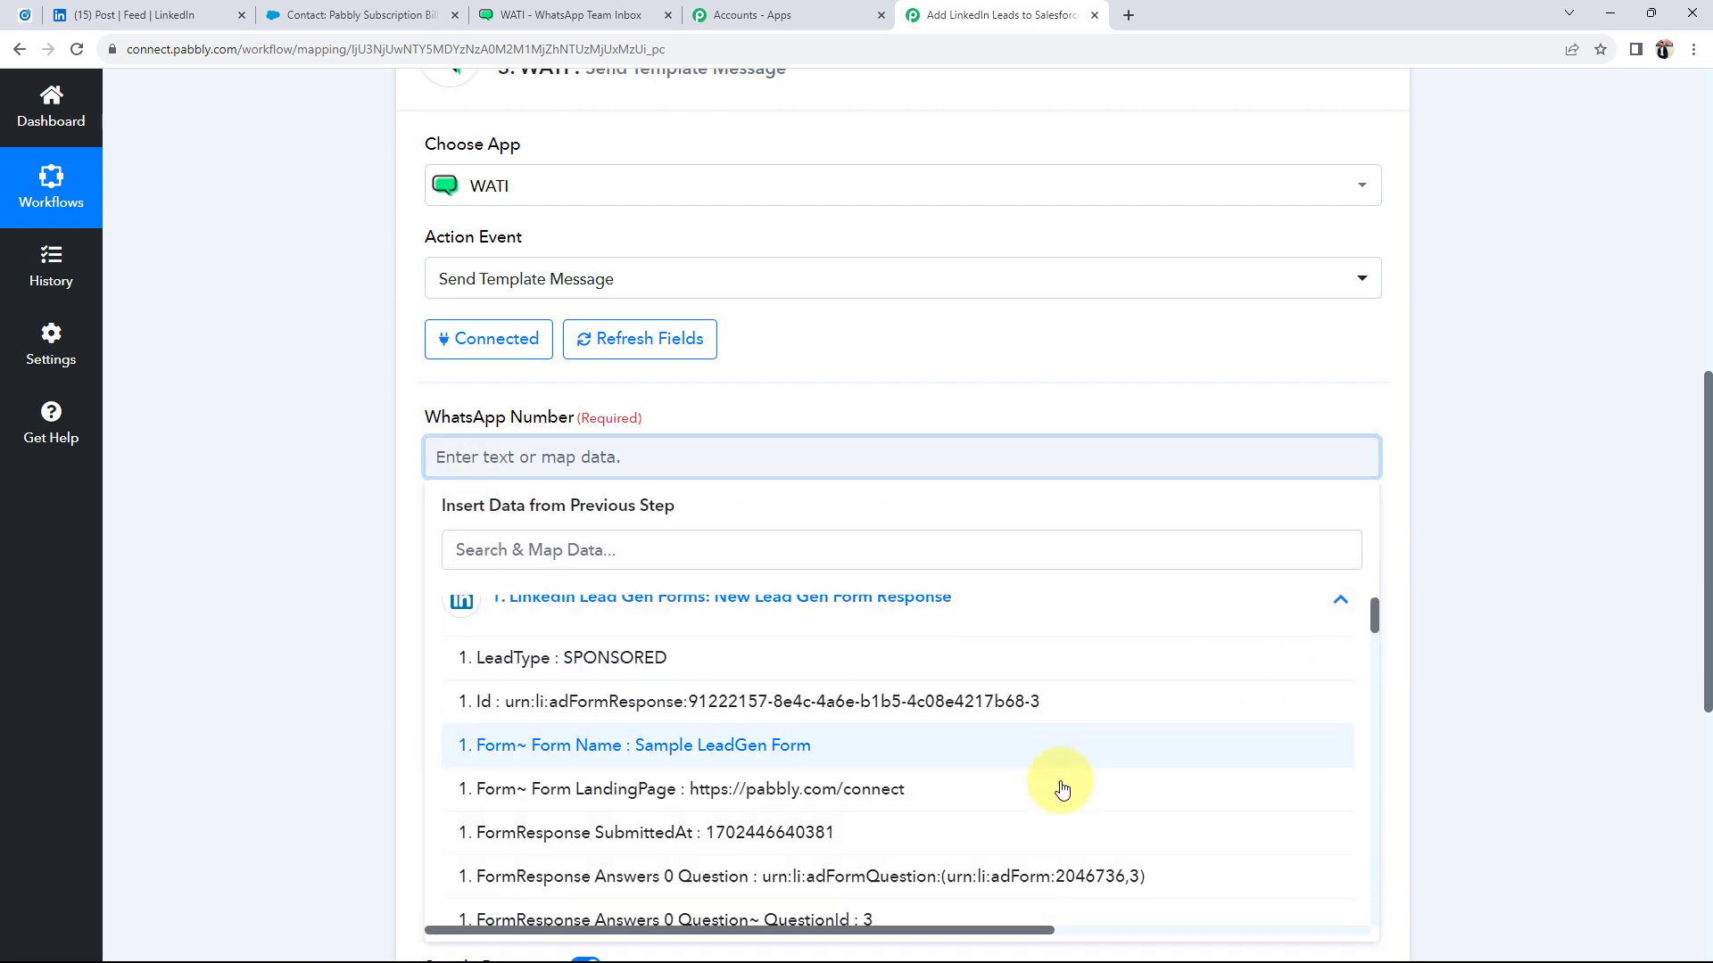
scroll(1070, 713, up, 1)
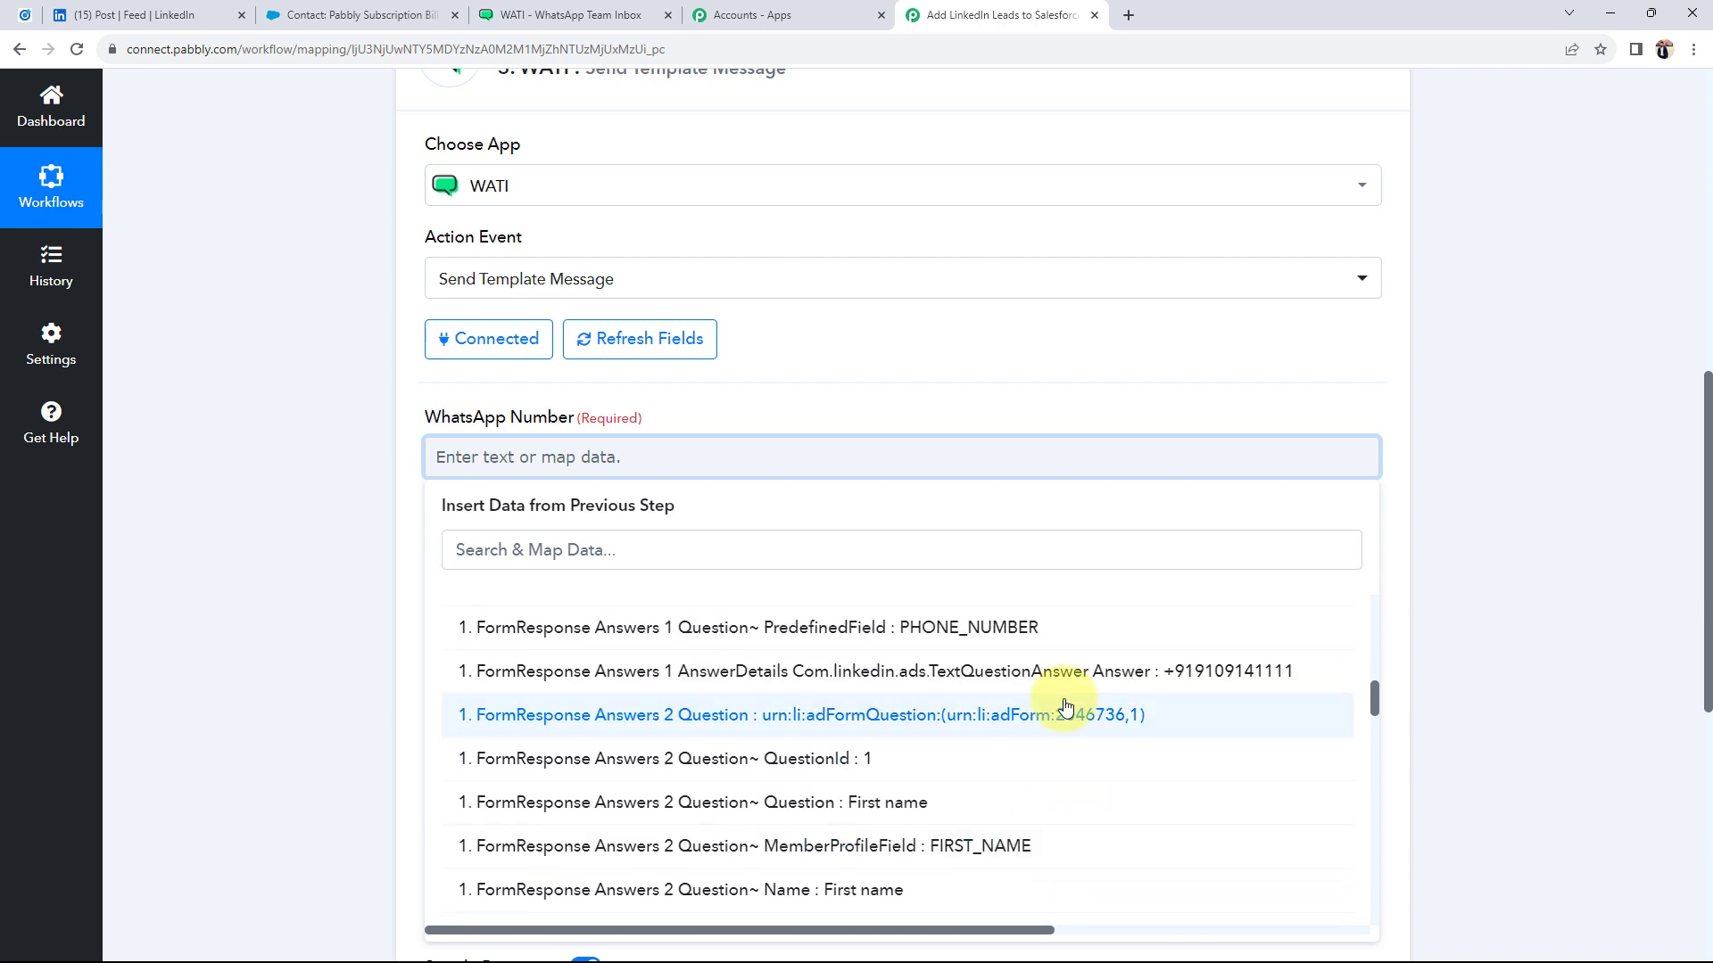
click(1160, 671)
click(326, 509)
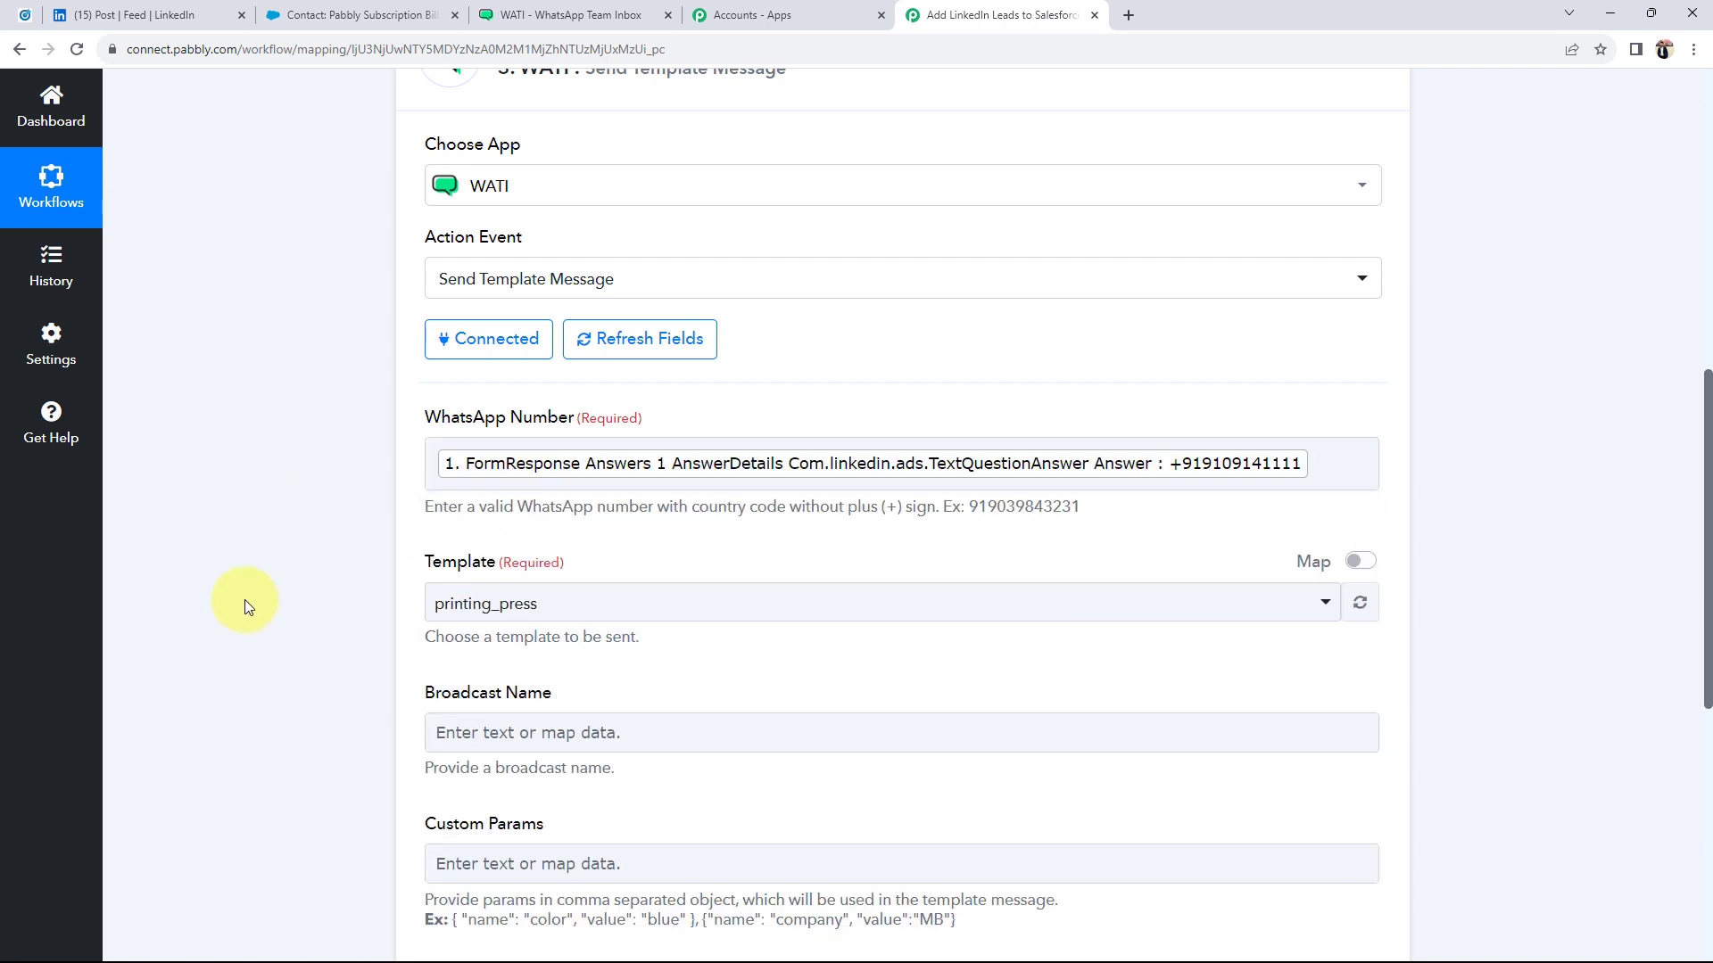
Switch to WATI's message templates, open the linkedin_leads template, and examine its body text and the {{name}} variable
scroll(258, 602, down, 2)
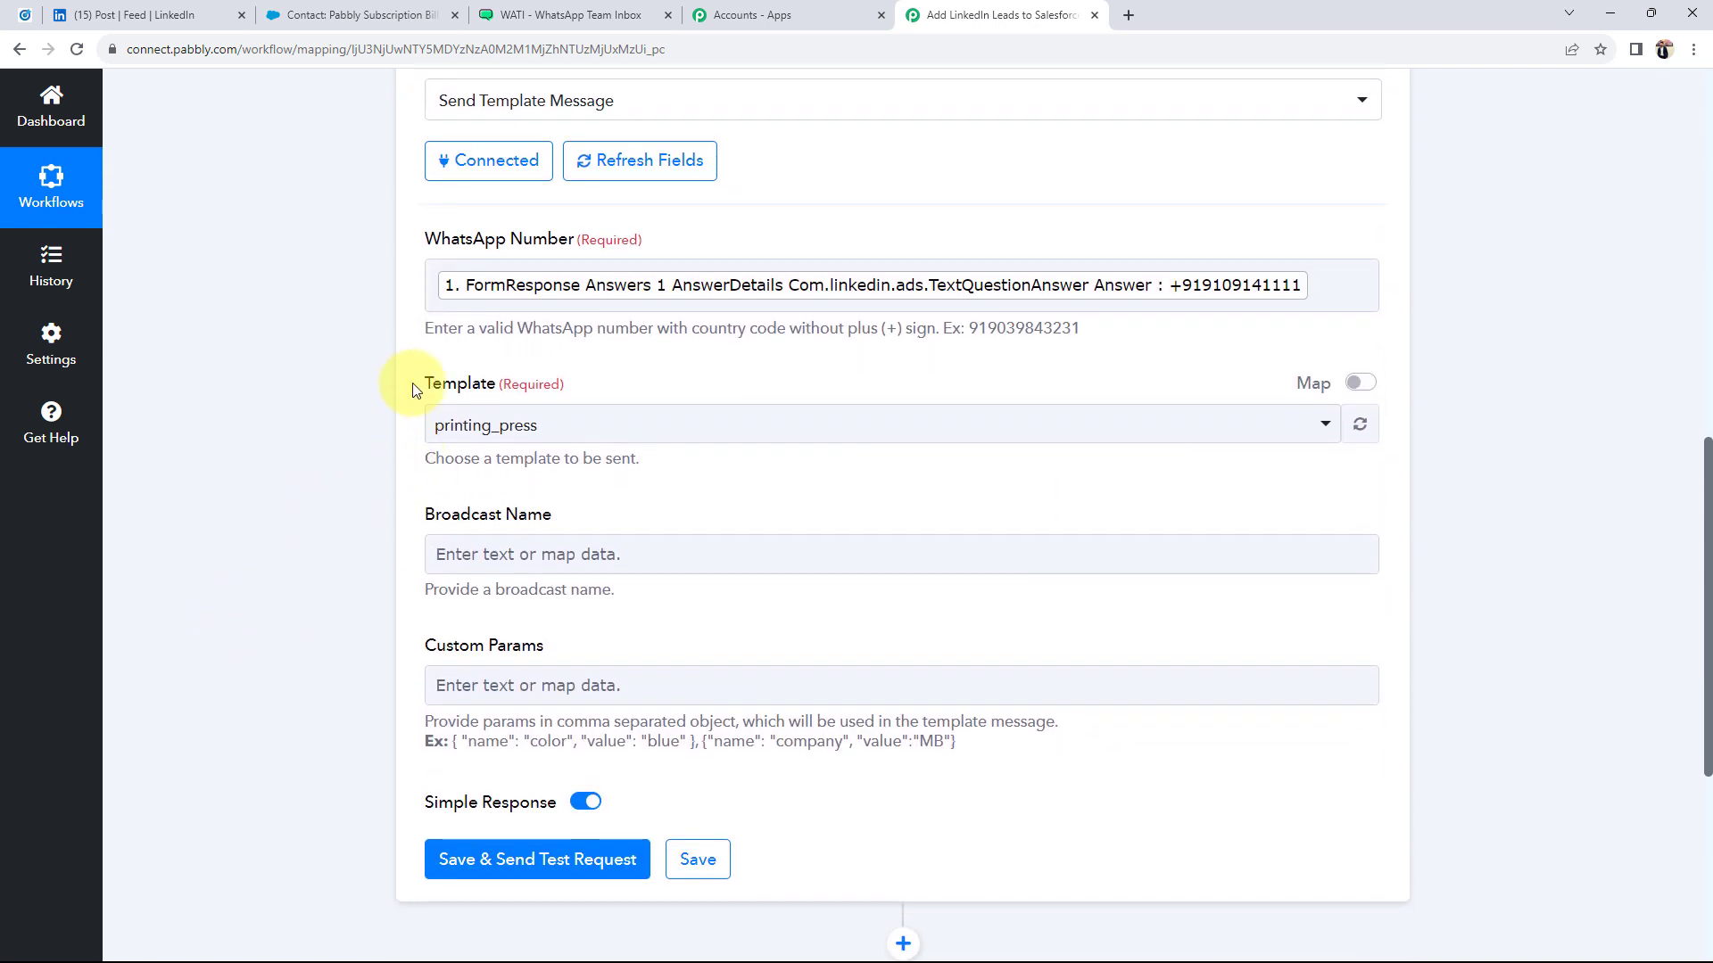
drag(405, 383, 497, 392)
click(230, 474)
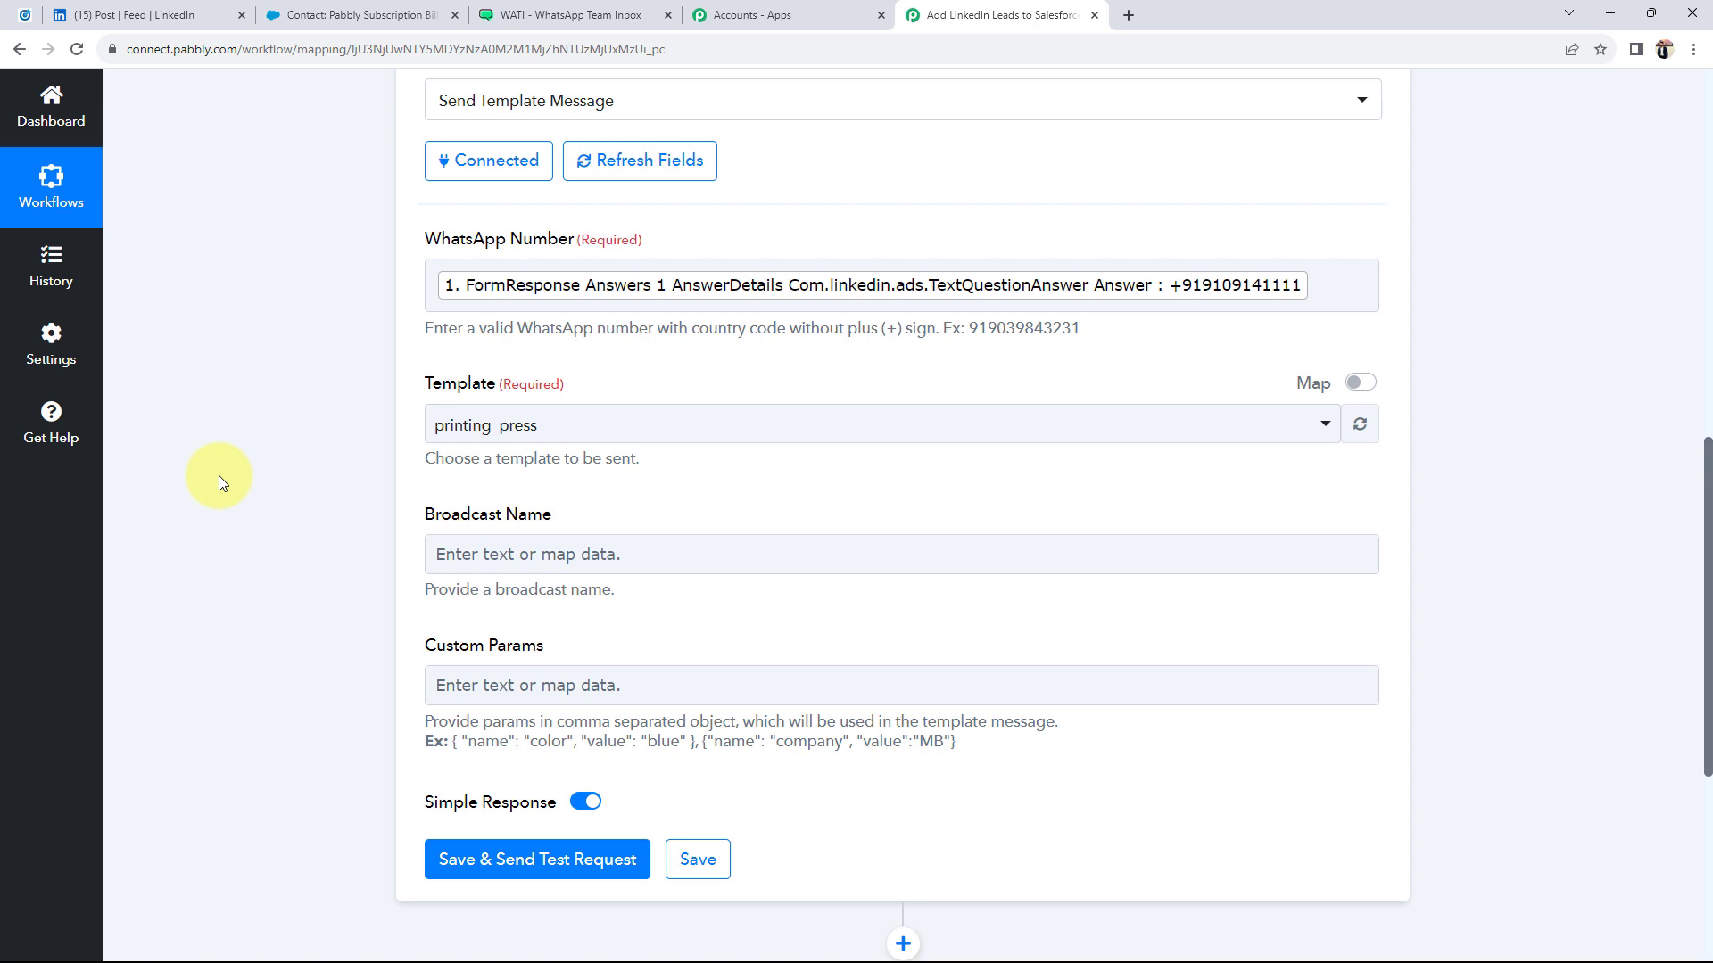
click(570, 15)
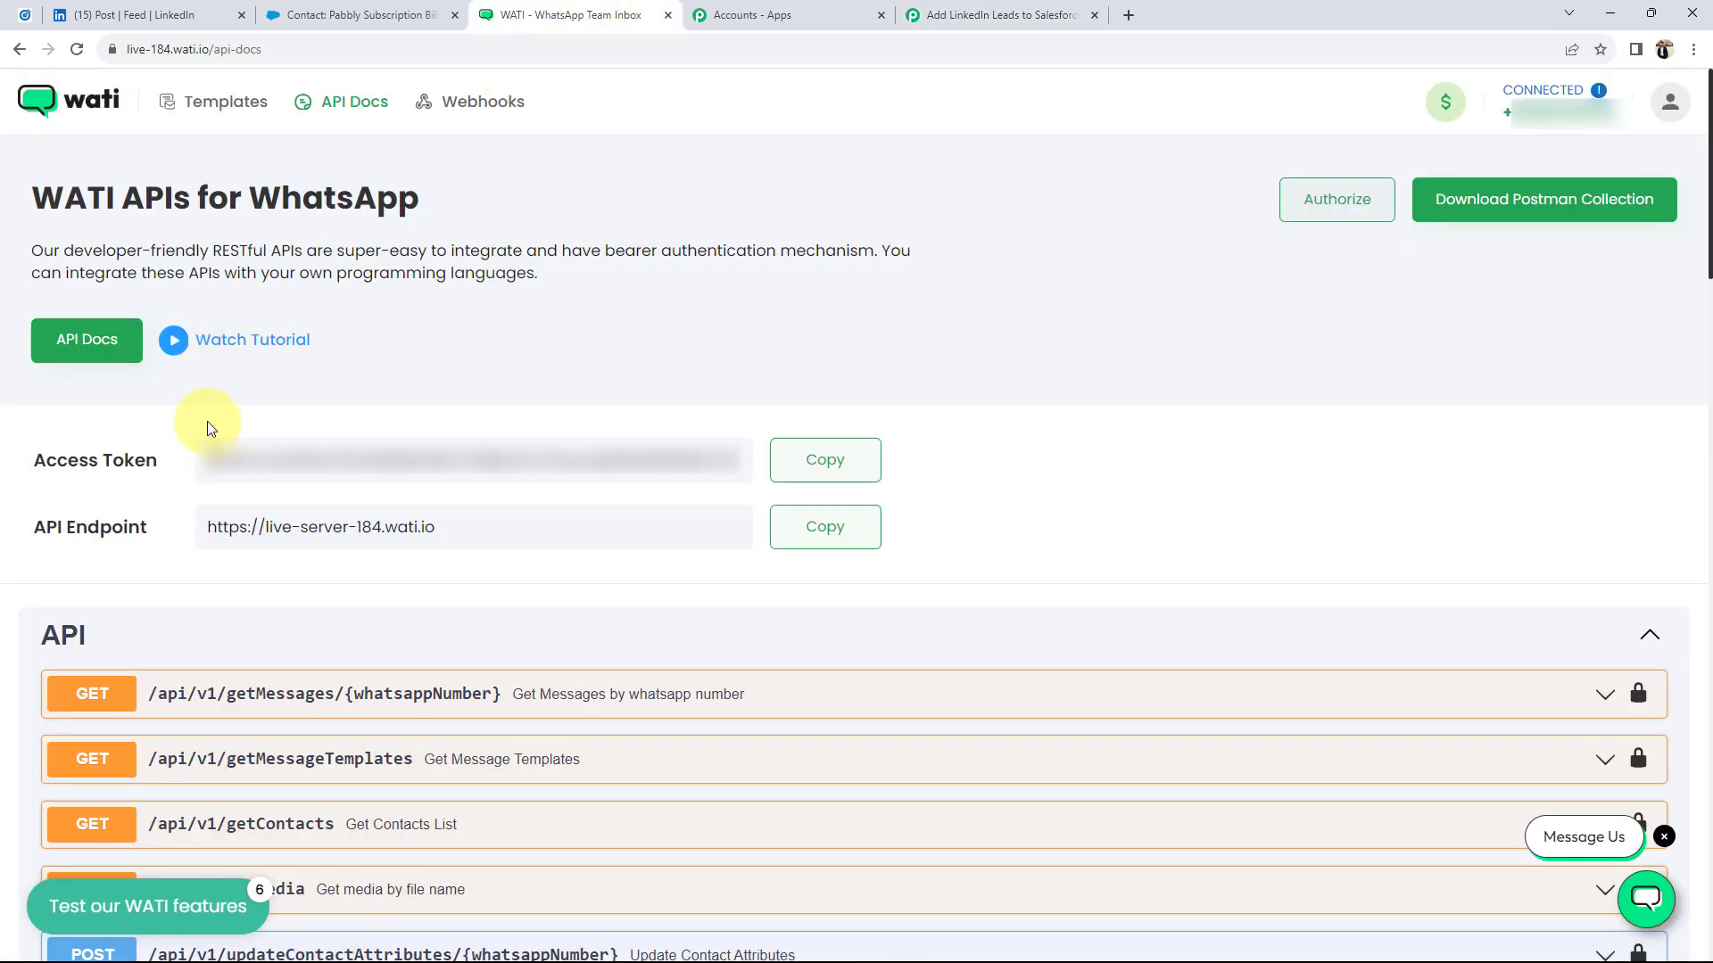
click(214, 103)
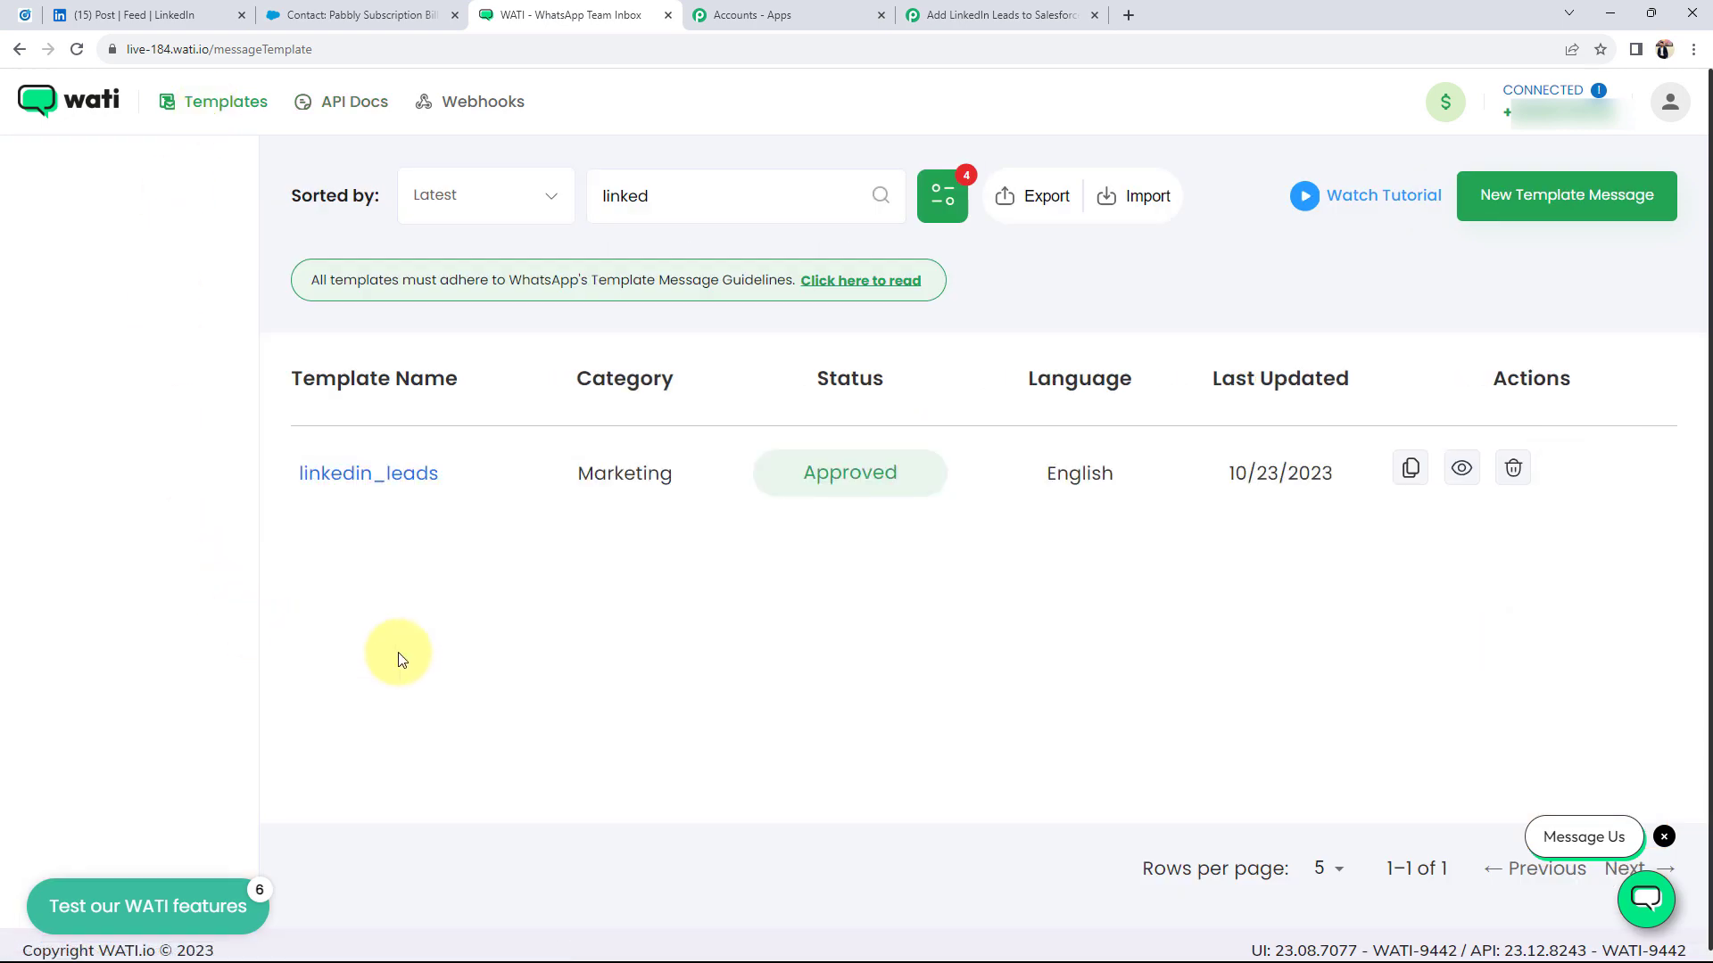
click(376, 479)
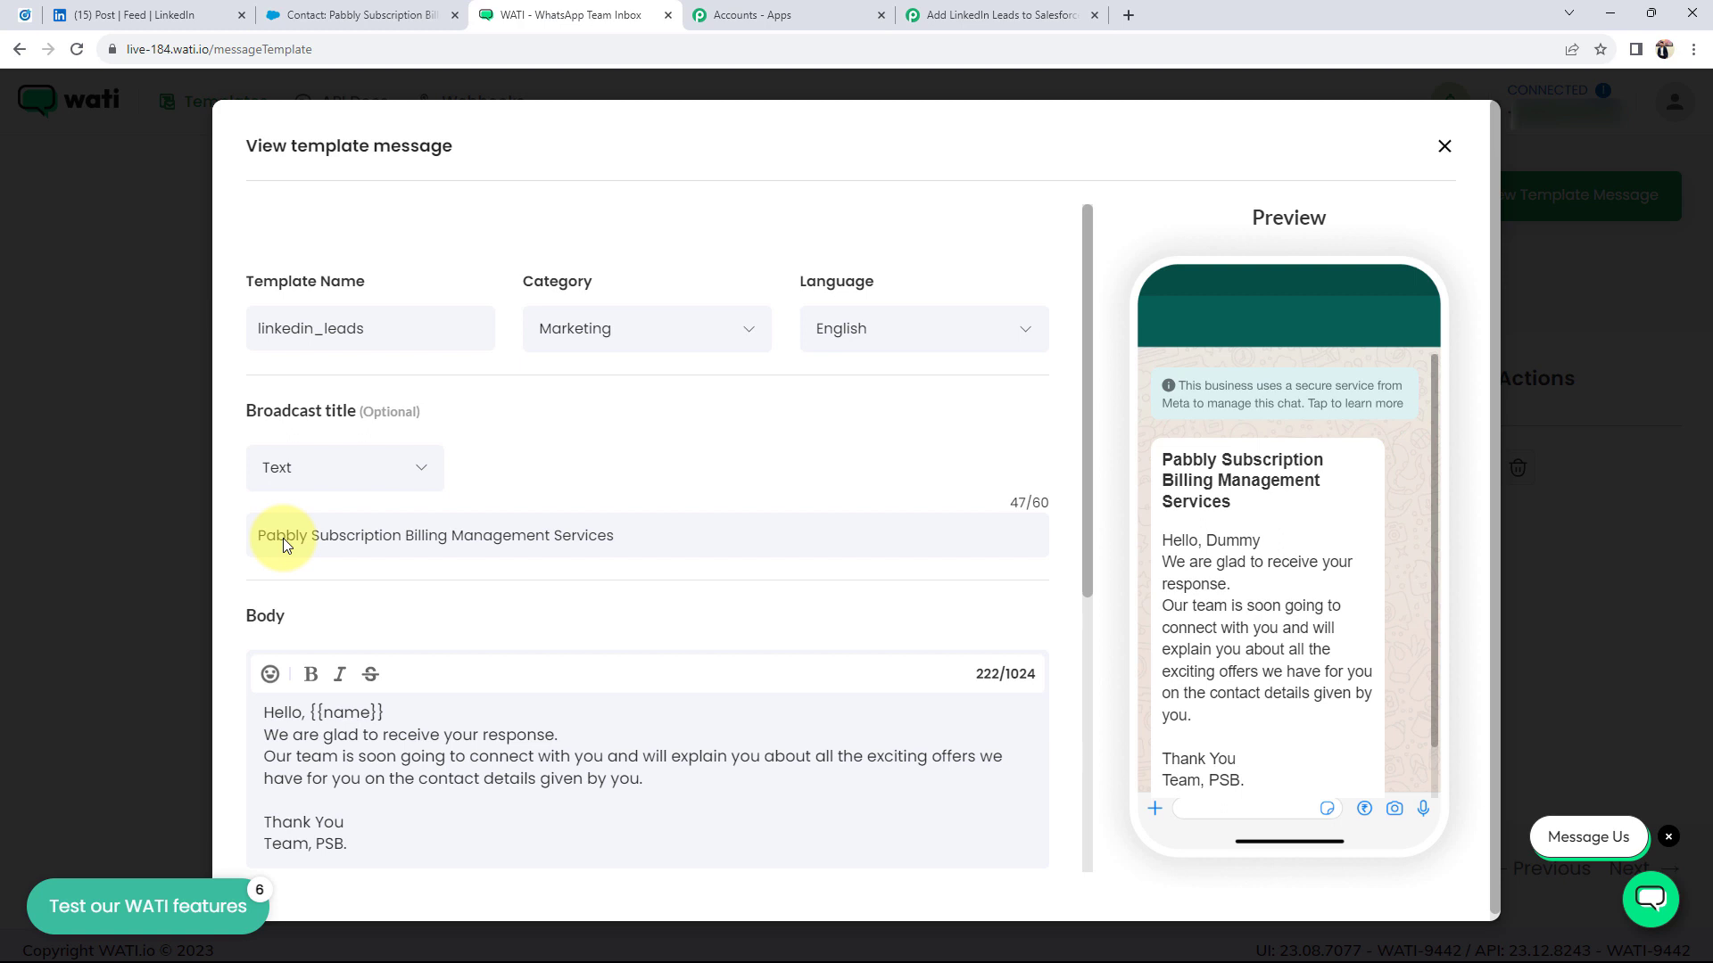
scroll(592, 727, down, 1)
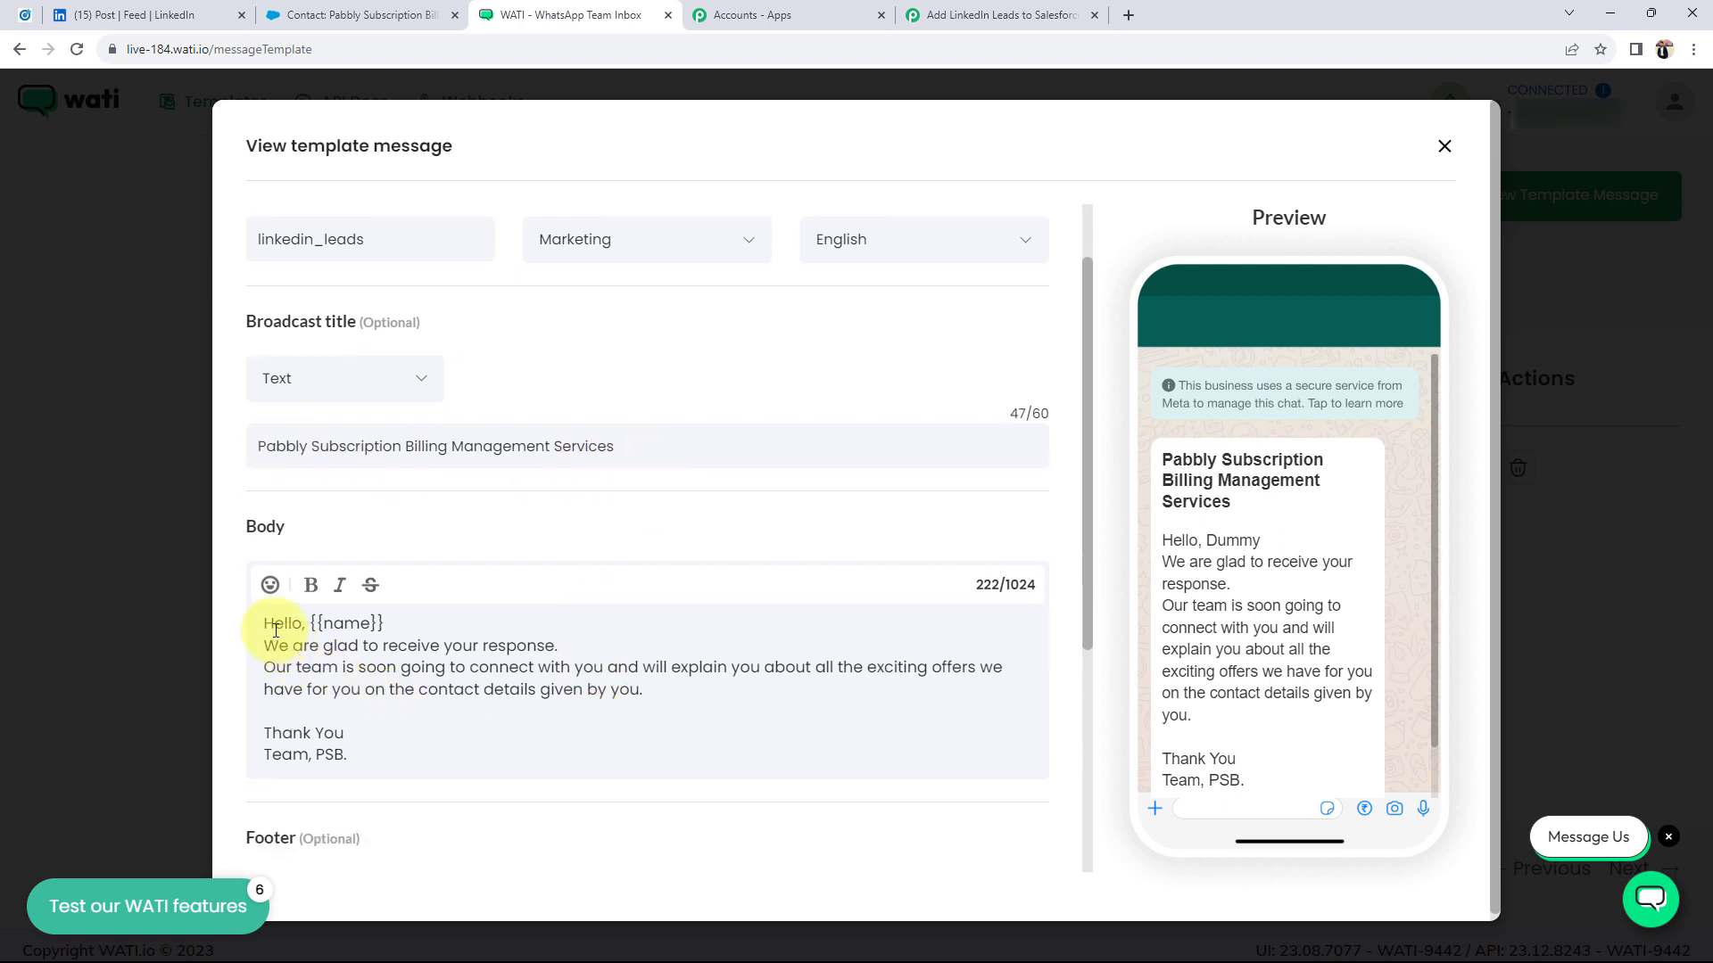
drag(276, 630, 371, 745)
click(421, 717)
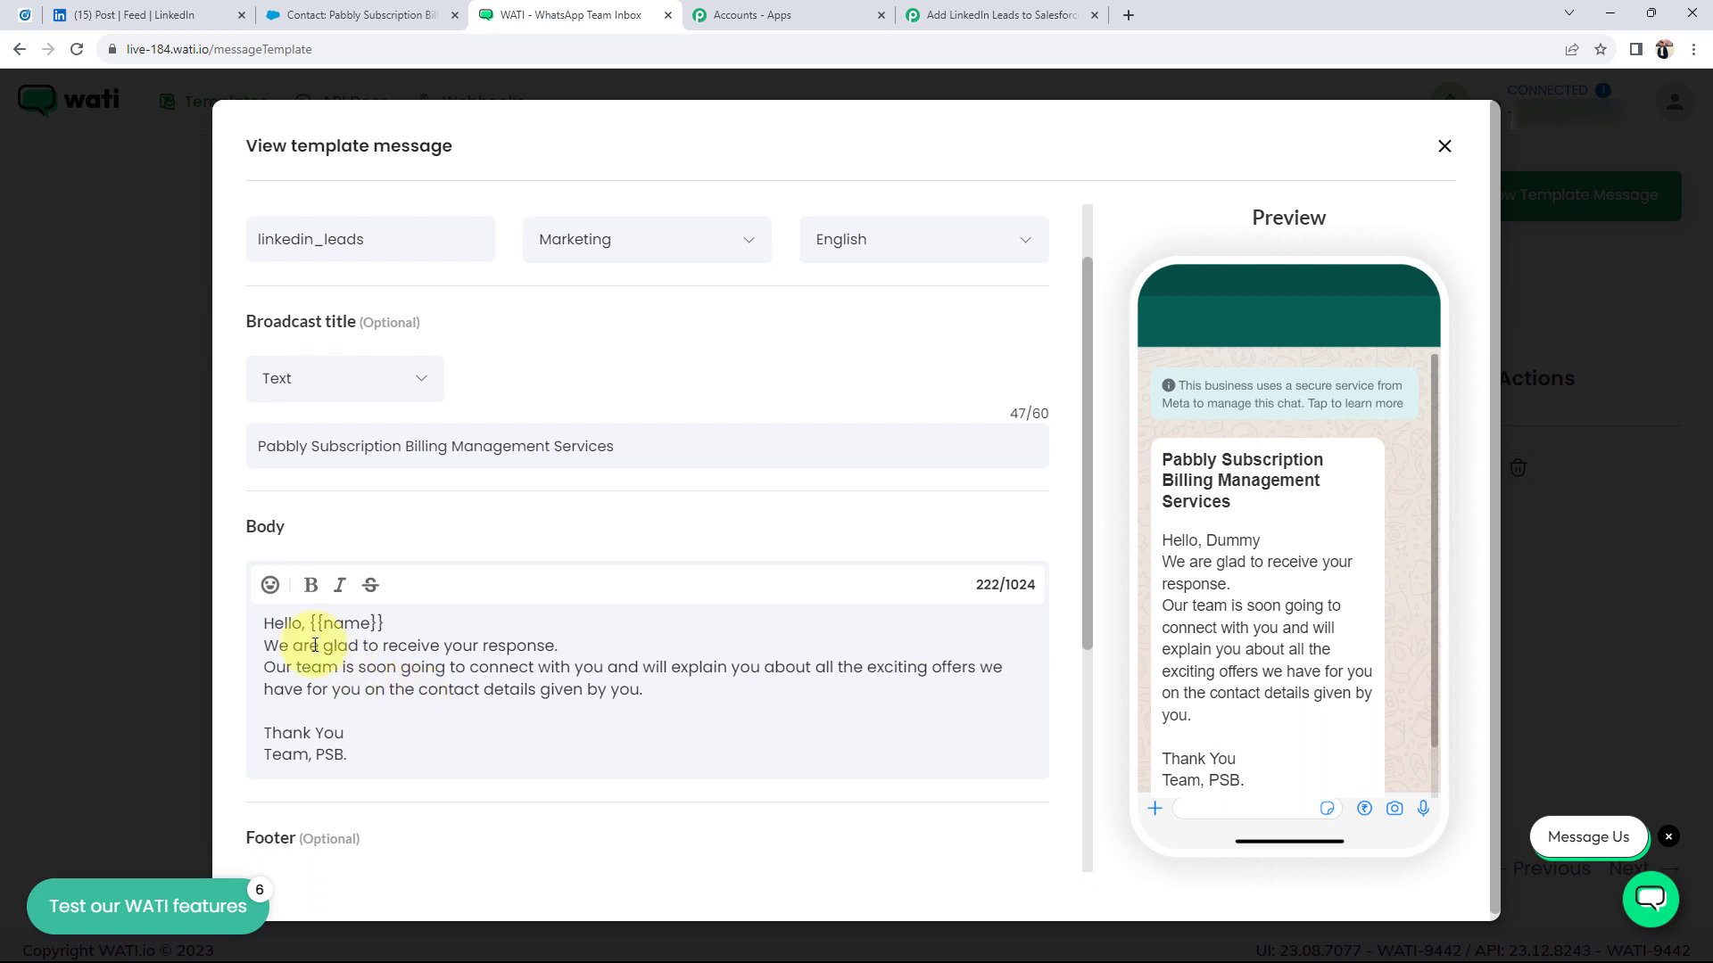
drag(310, 623, 398, 629)
click(416, 731)
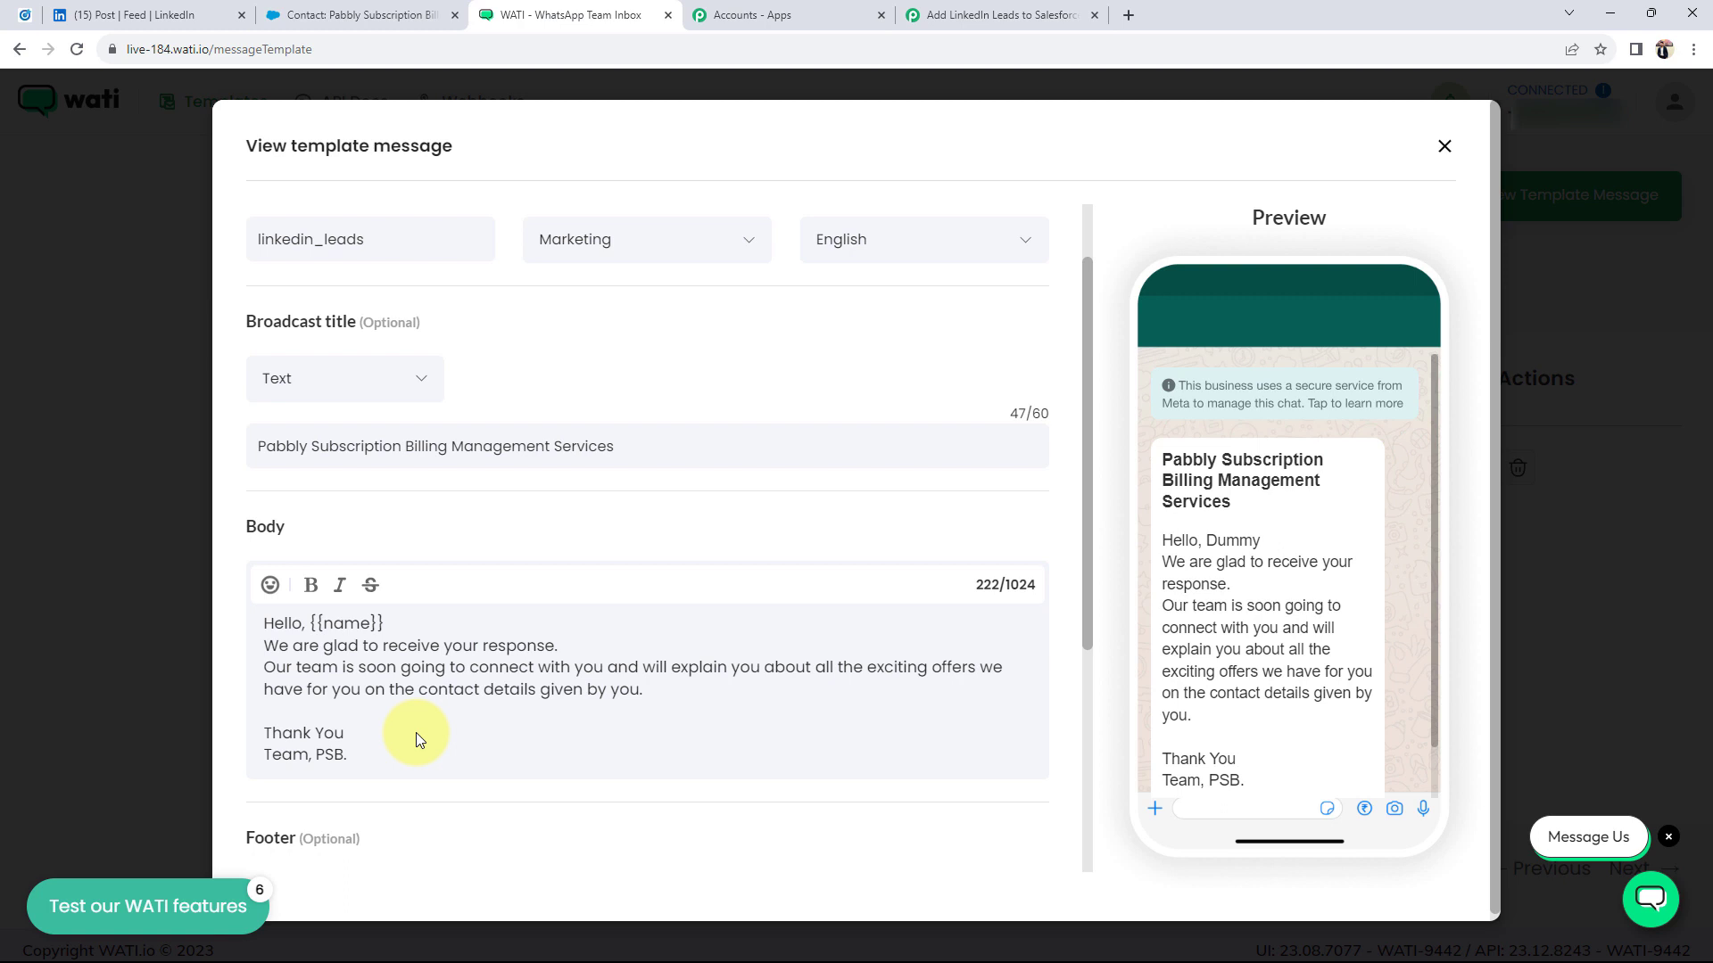
Return to the Pabbly Connect workflow, set the template to linkedin_leads, and enter Pabbly as the broadcast name
click(963, 16)
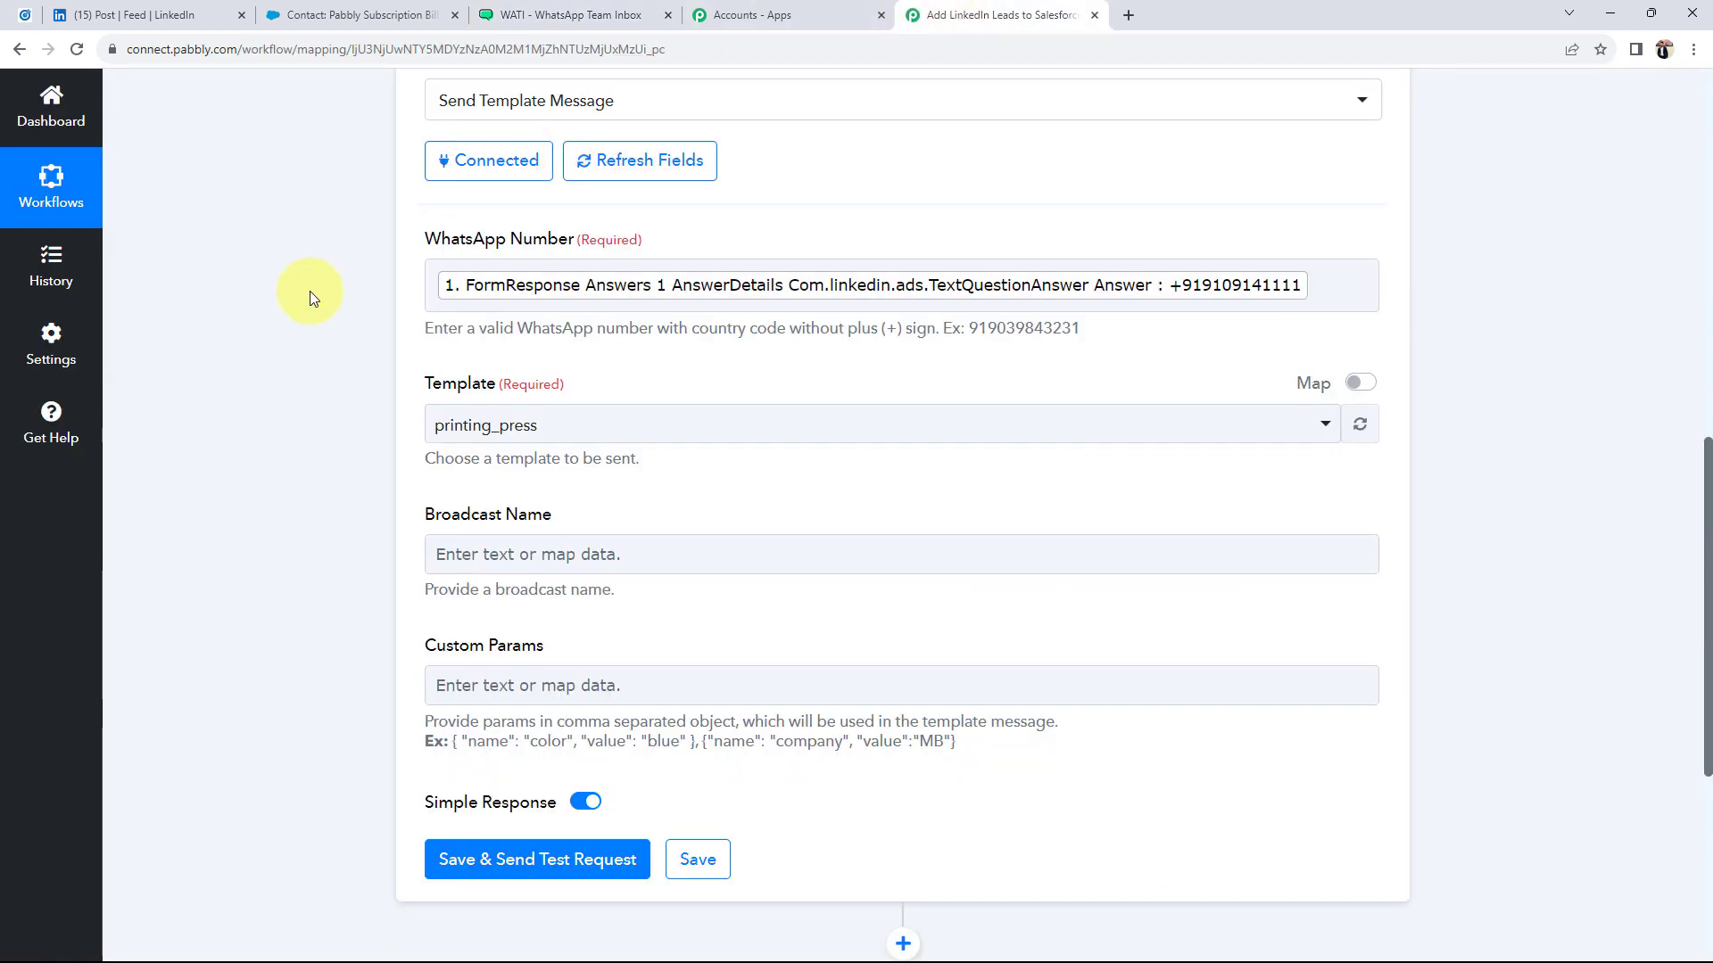
click(445, 421)
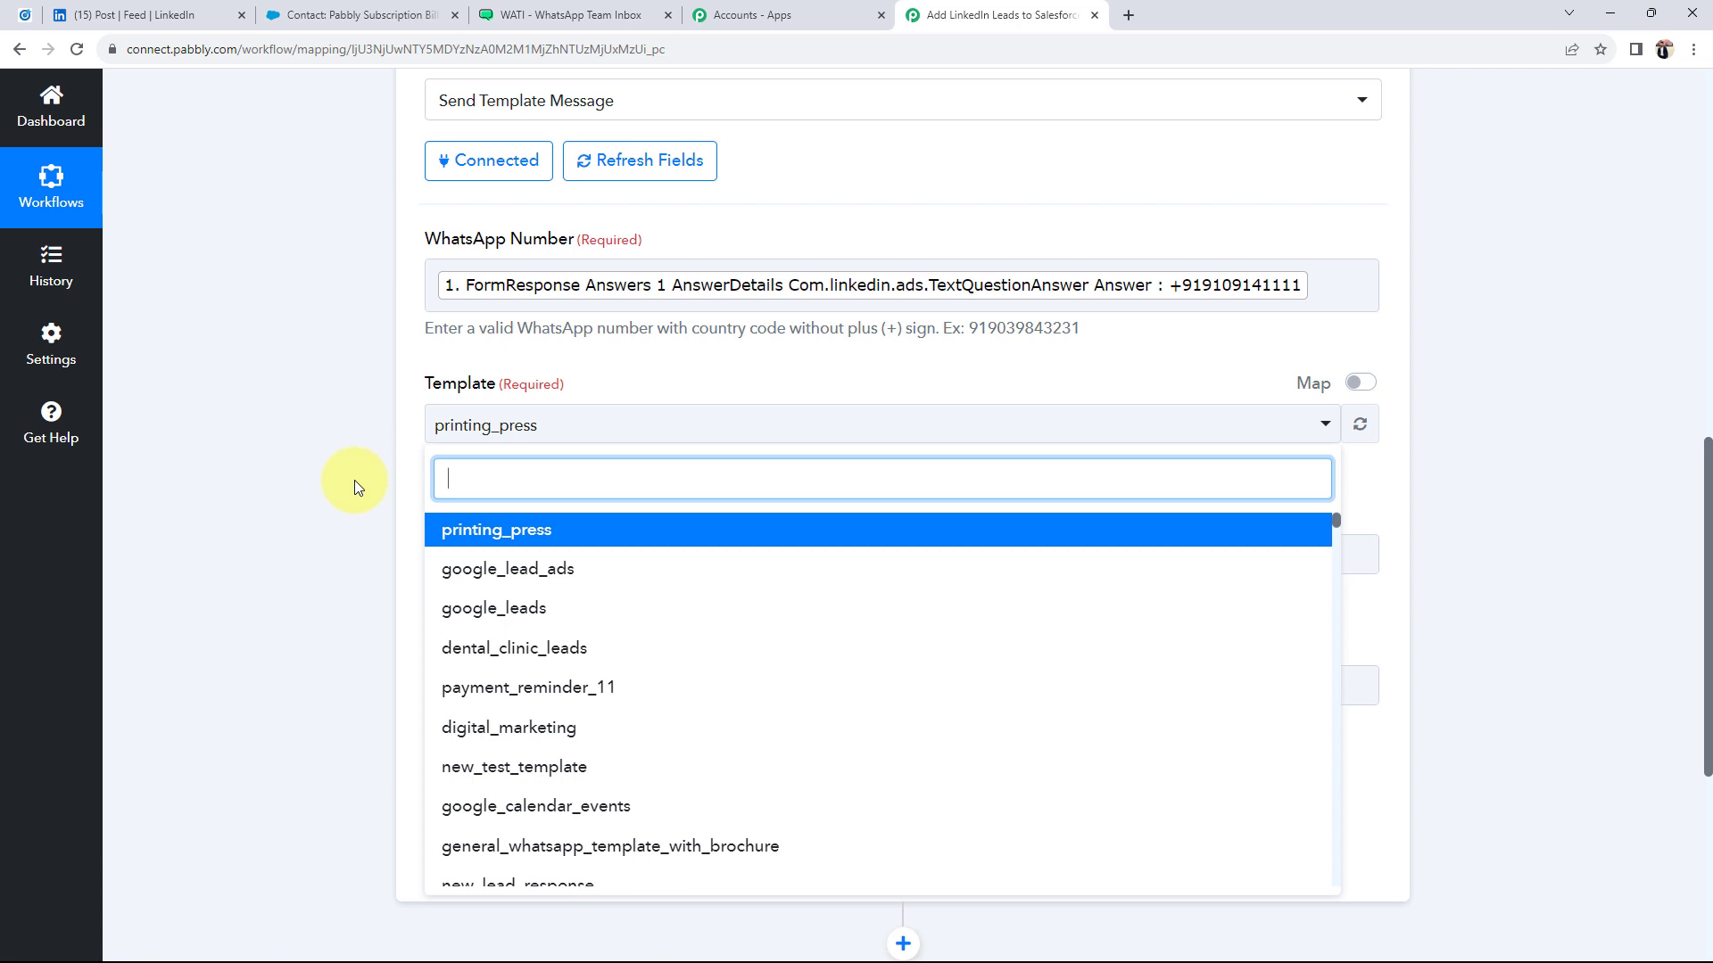
text(link)
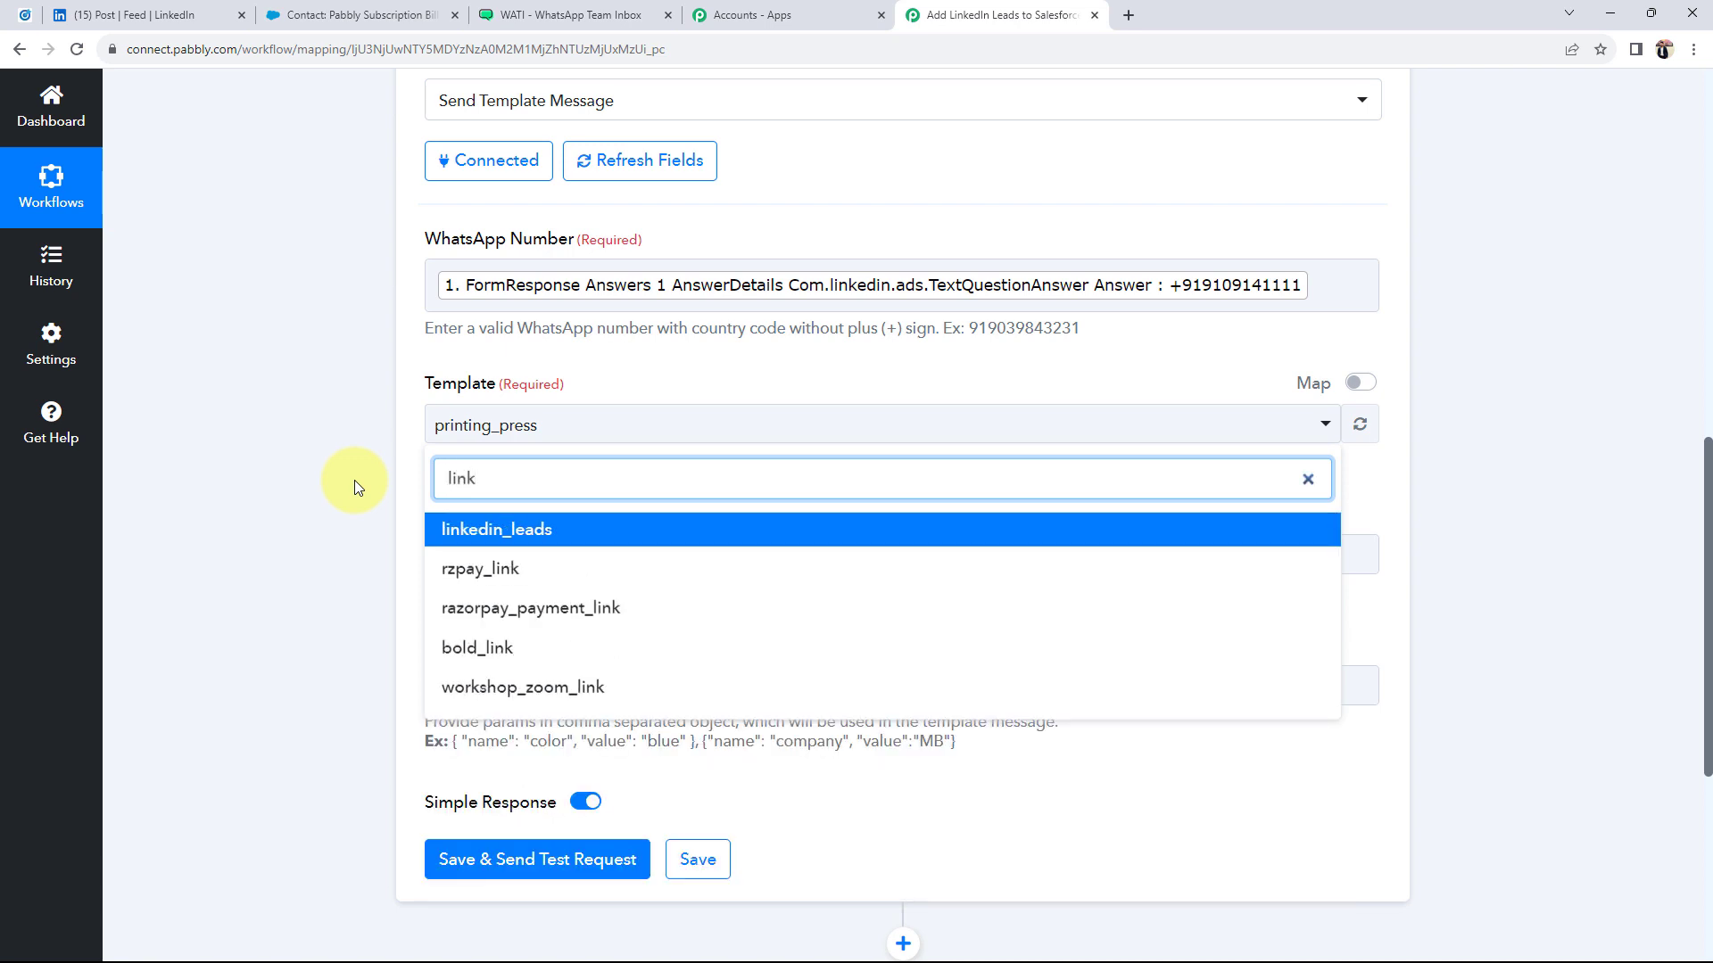
click(473, 529)
click(571, 555)
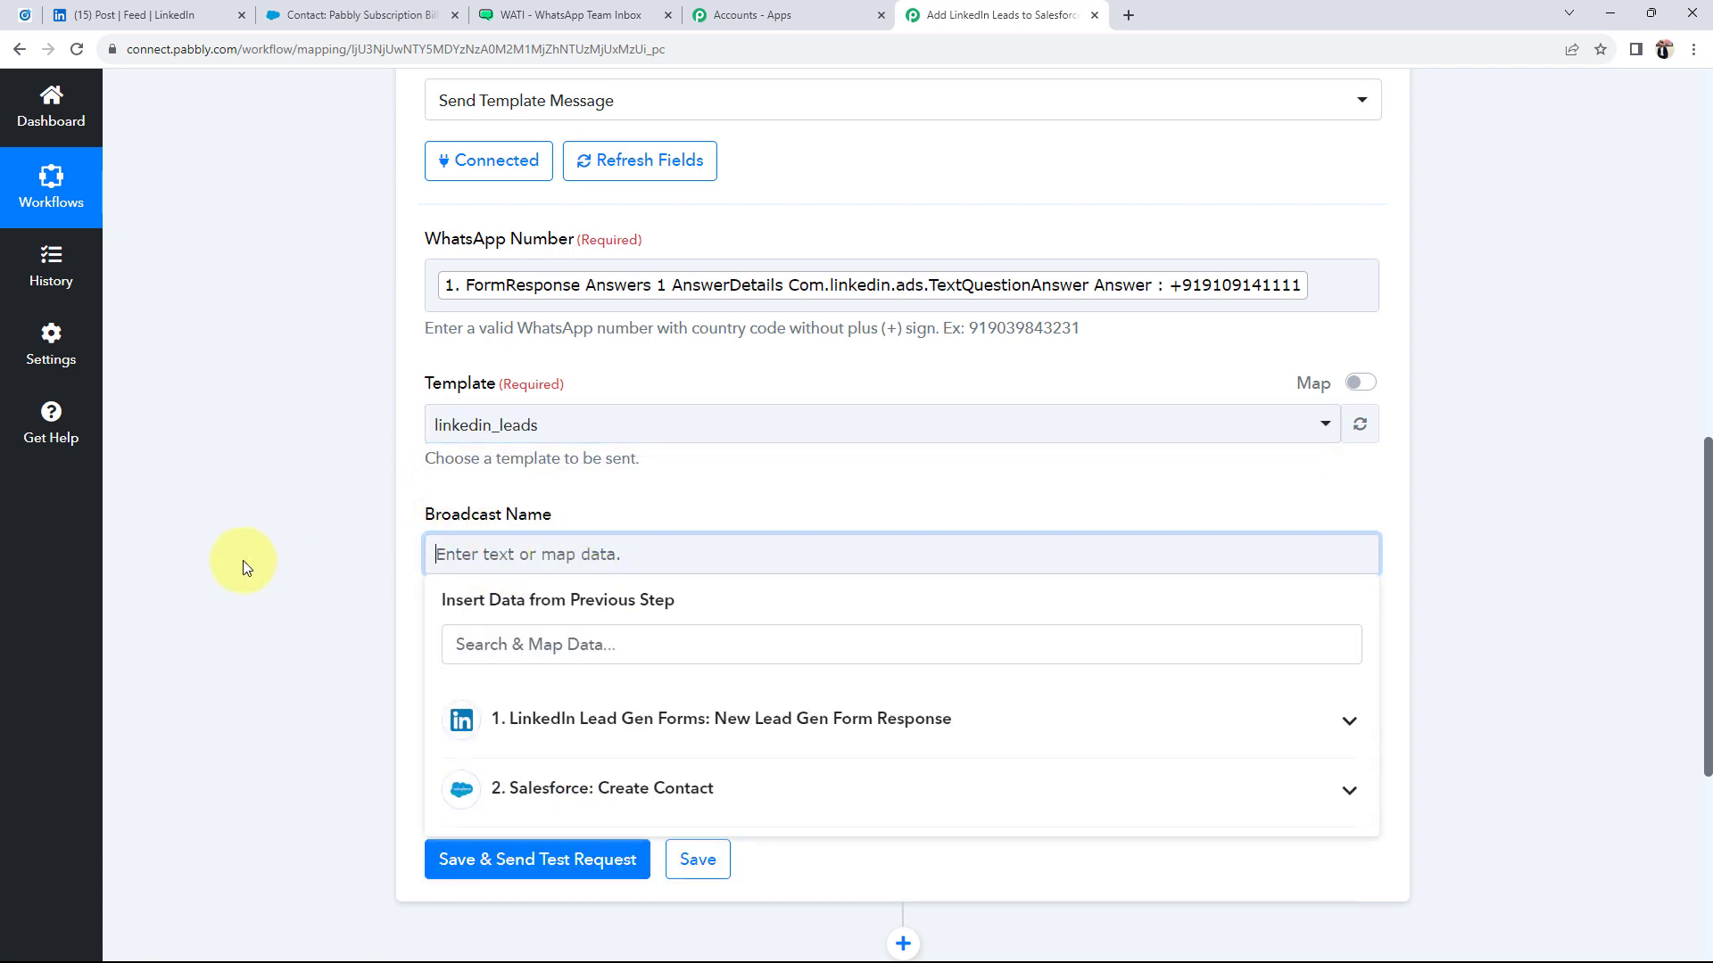
scroll(243, 560, down, 1)
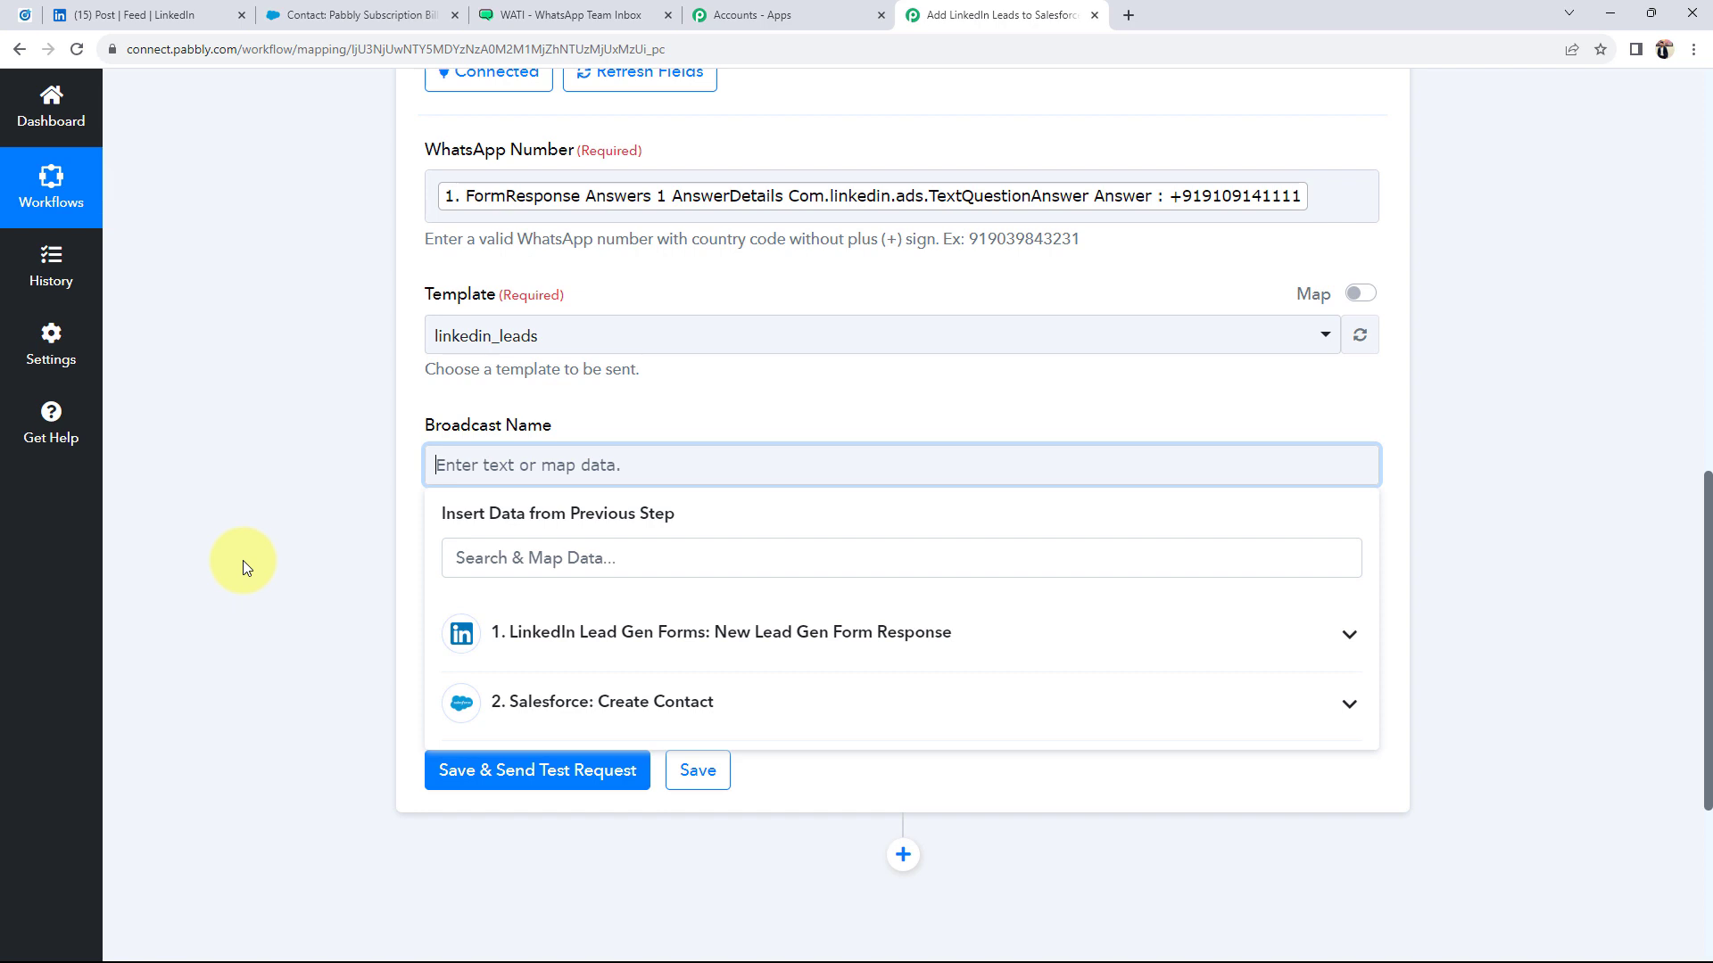
text(Pabbly)
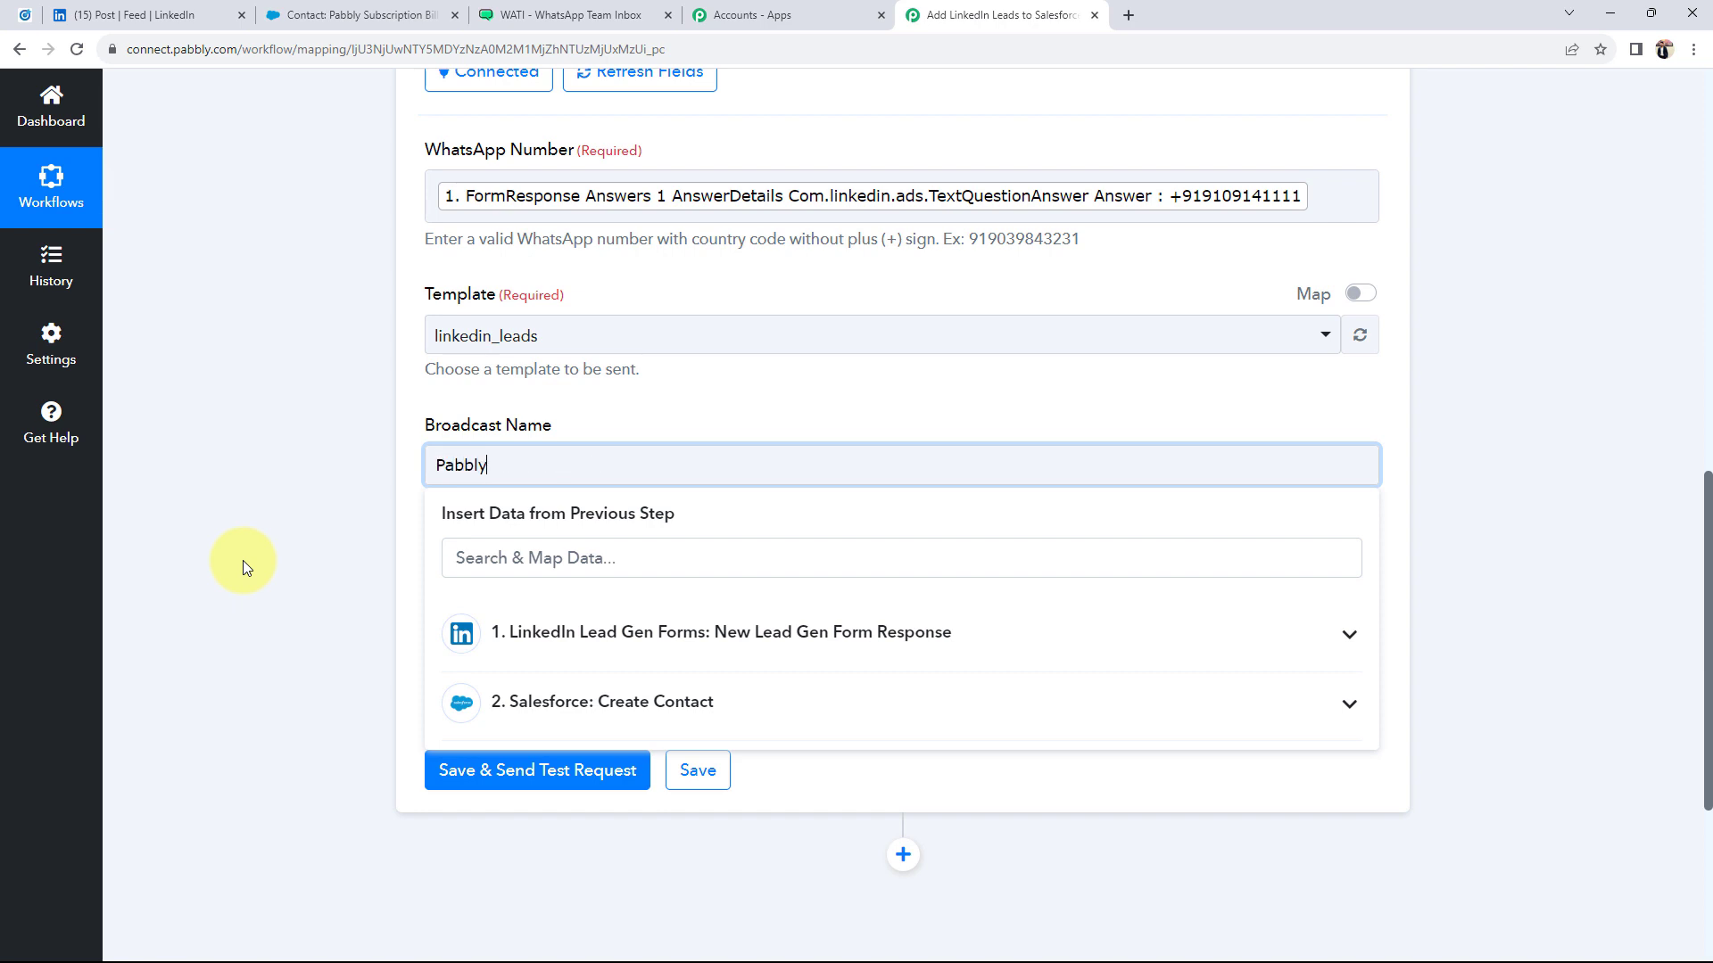
click(243, 560)
Copy the first example object, { "name": "color", "value": "blue" }, into the Custom Params field
scroll(242, 560, down, 1)
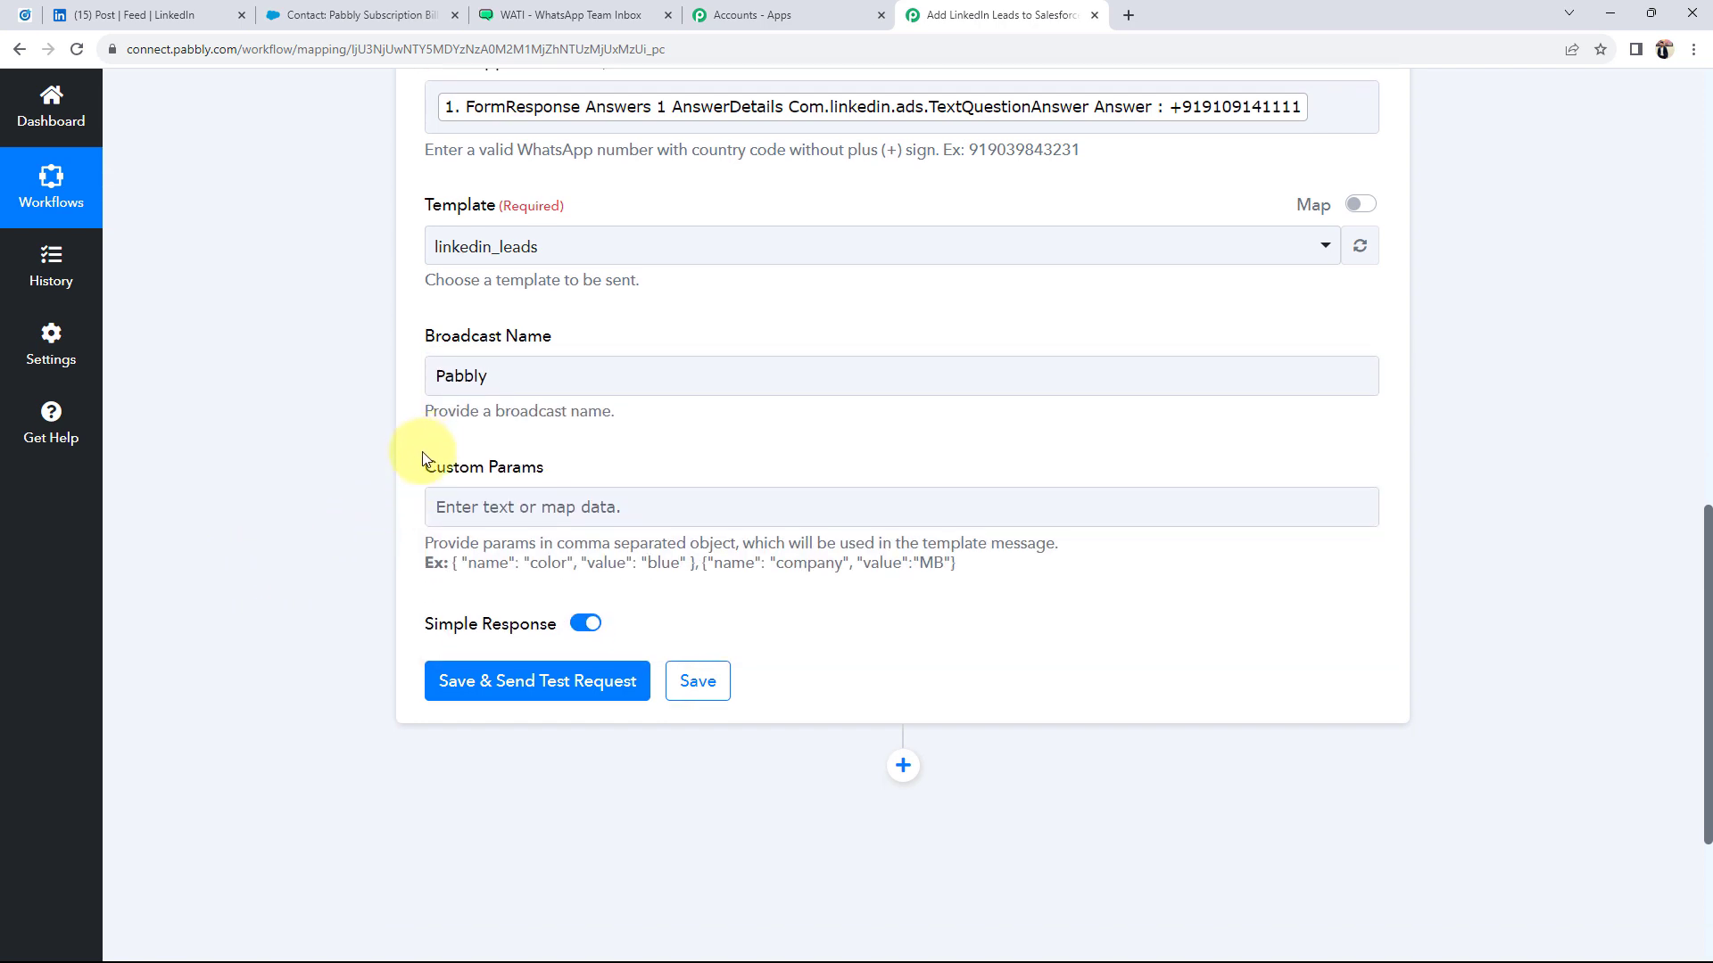
drag(422, 459, 530, 468)
click(276, 446)
drag(449, 563, 690, 561)
click(516, 507)
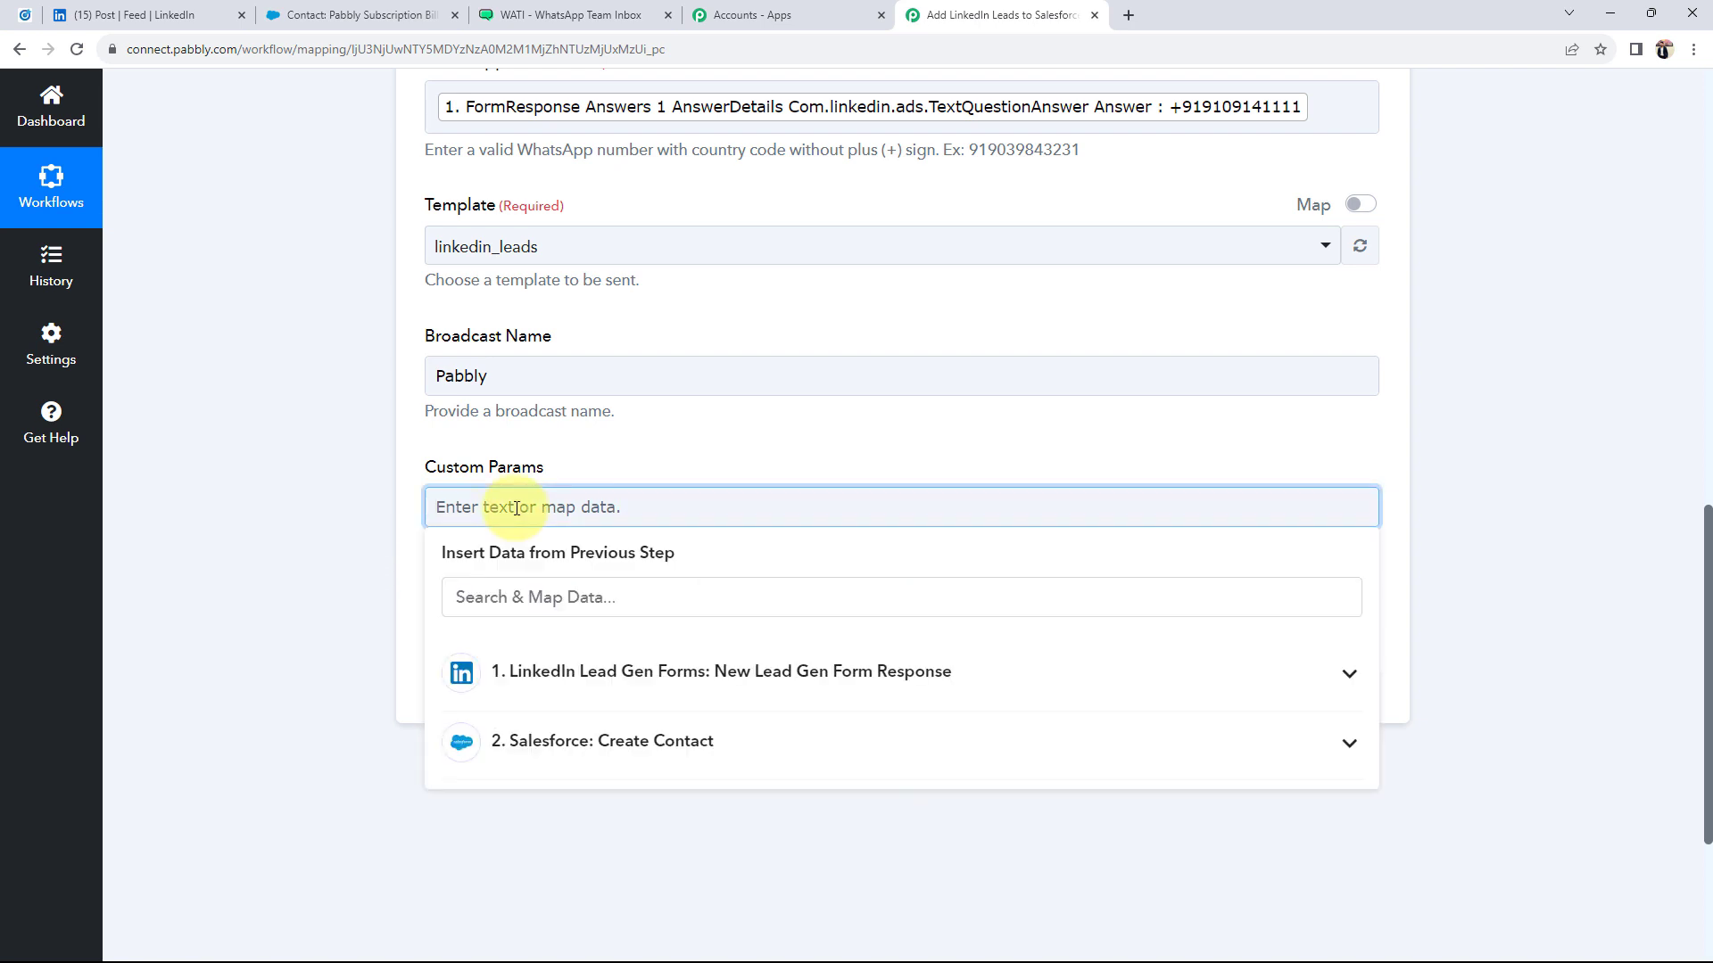
text({ "name": "color", "value": "blue" })
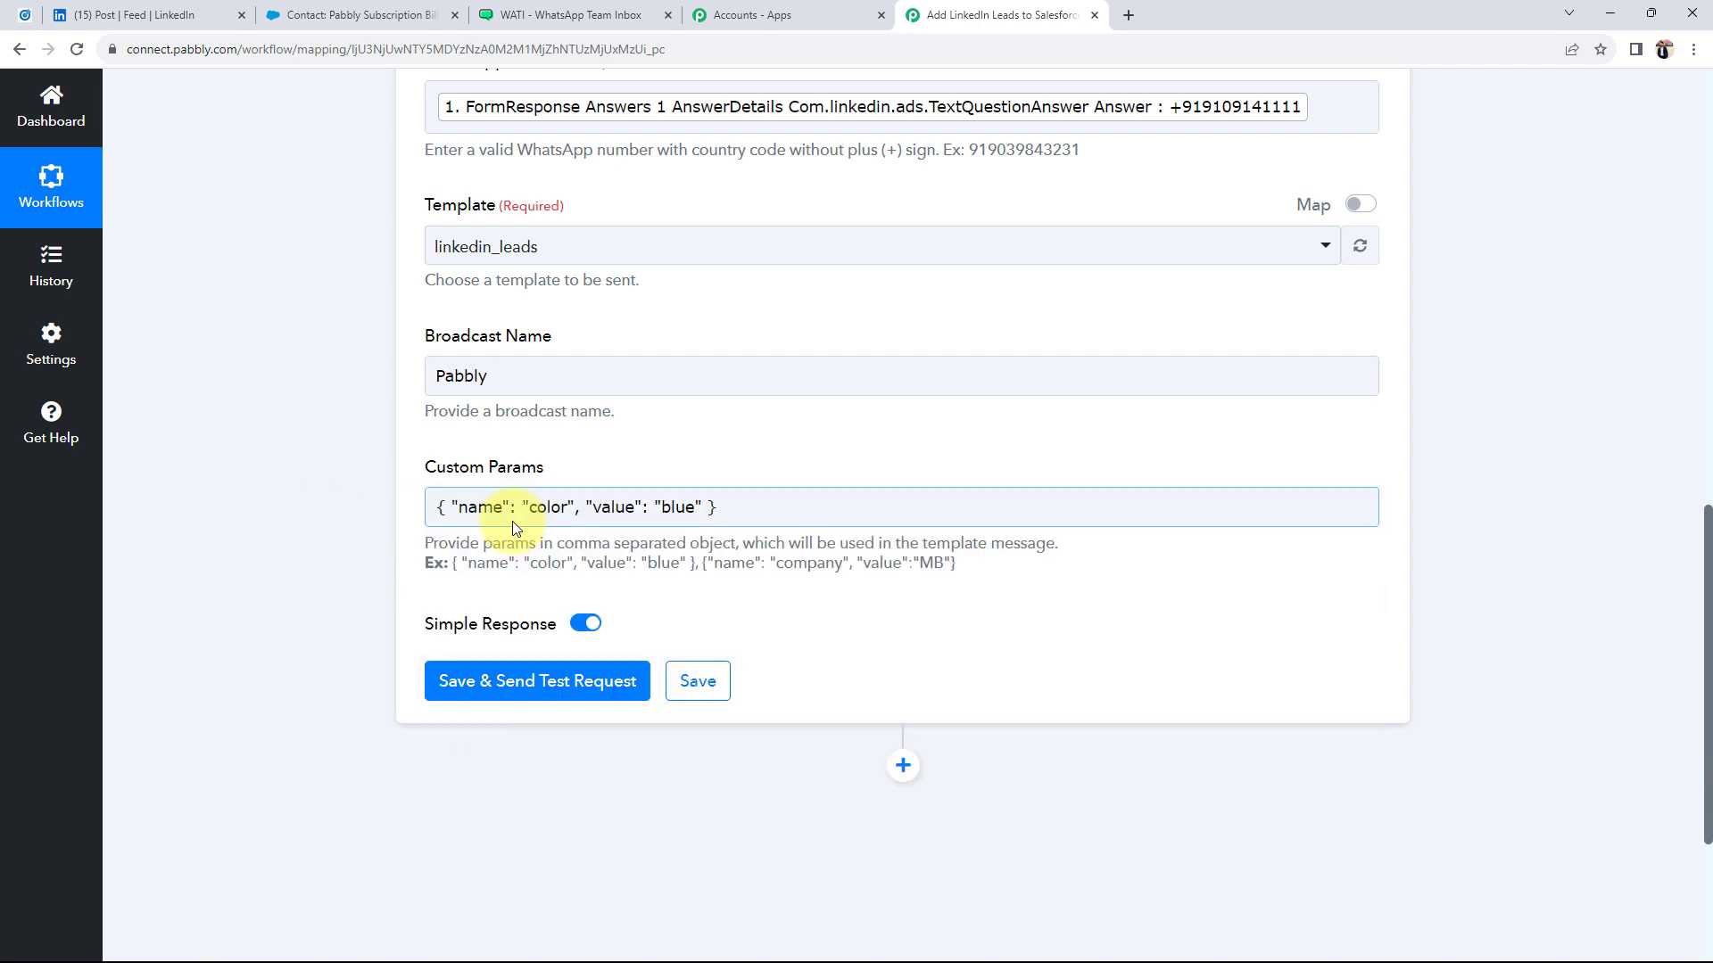
click(718, 450)
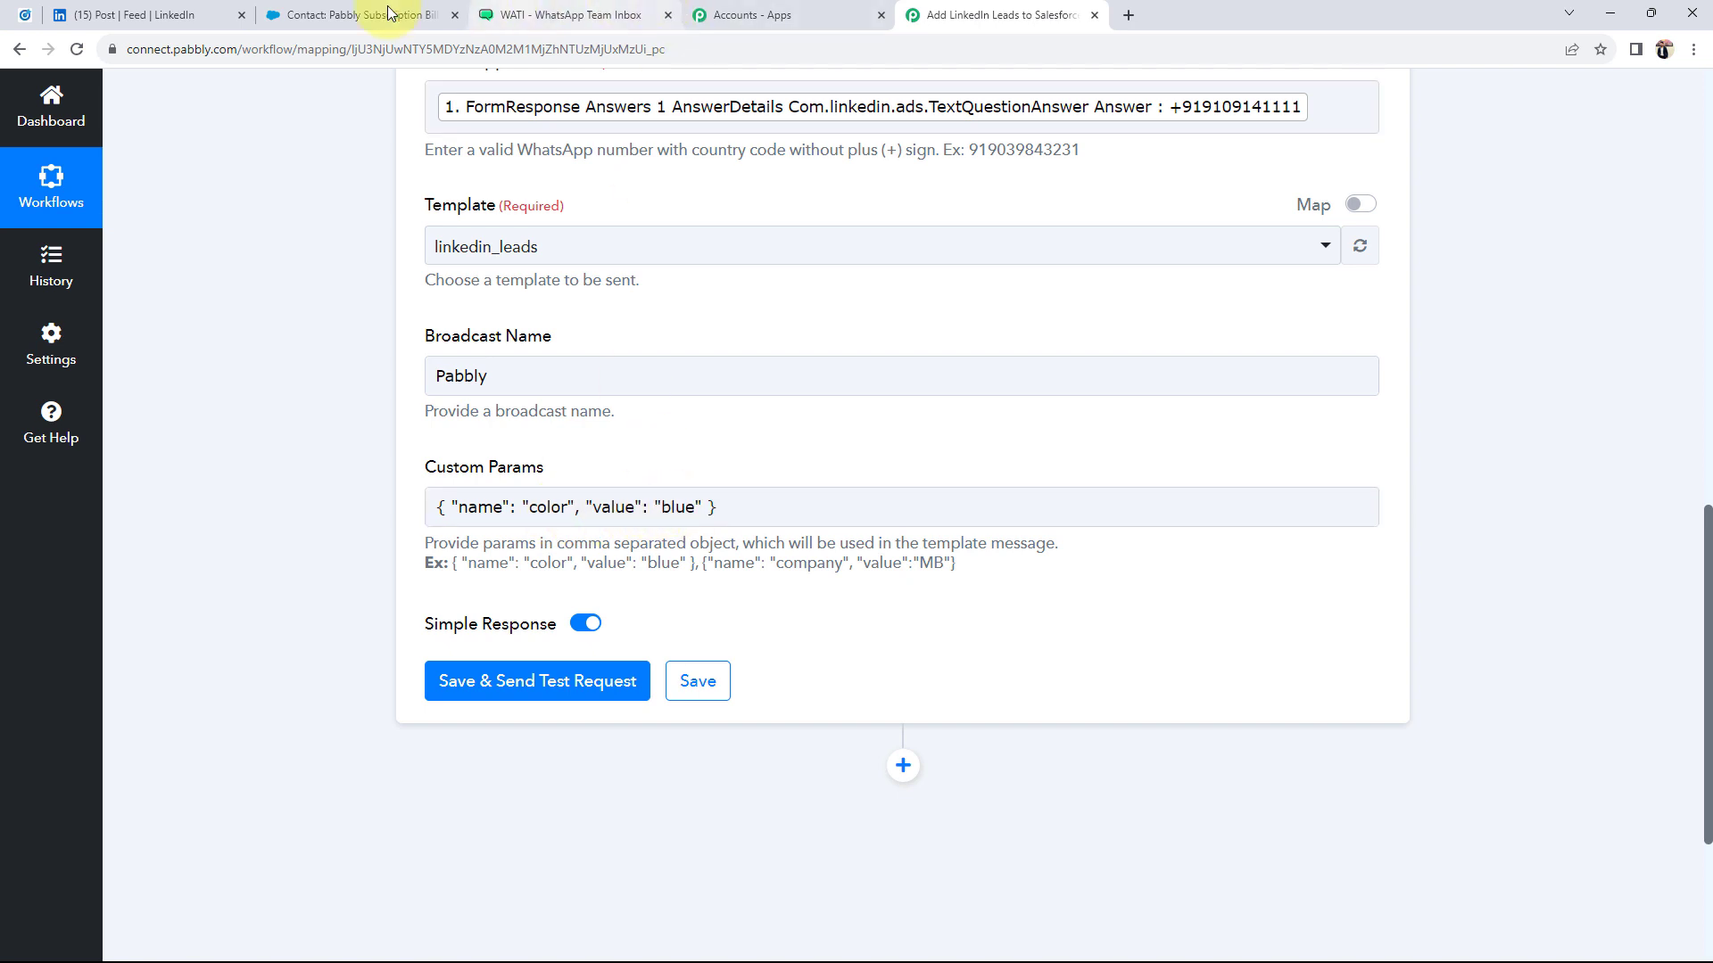
Check the variable name in the WATI template, then replace color with name in the workflow's Custom Params object
click(555, 15)
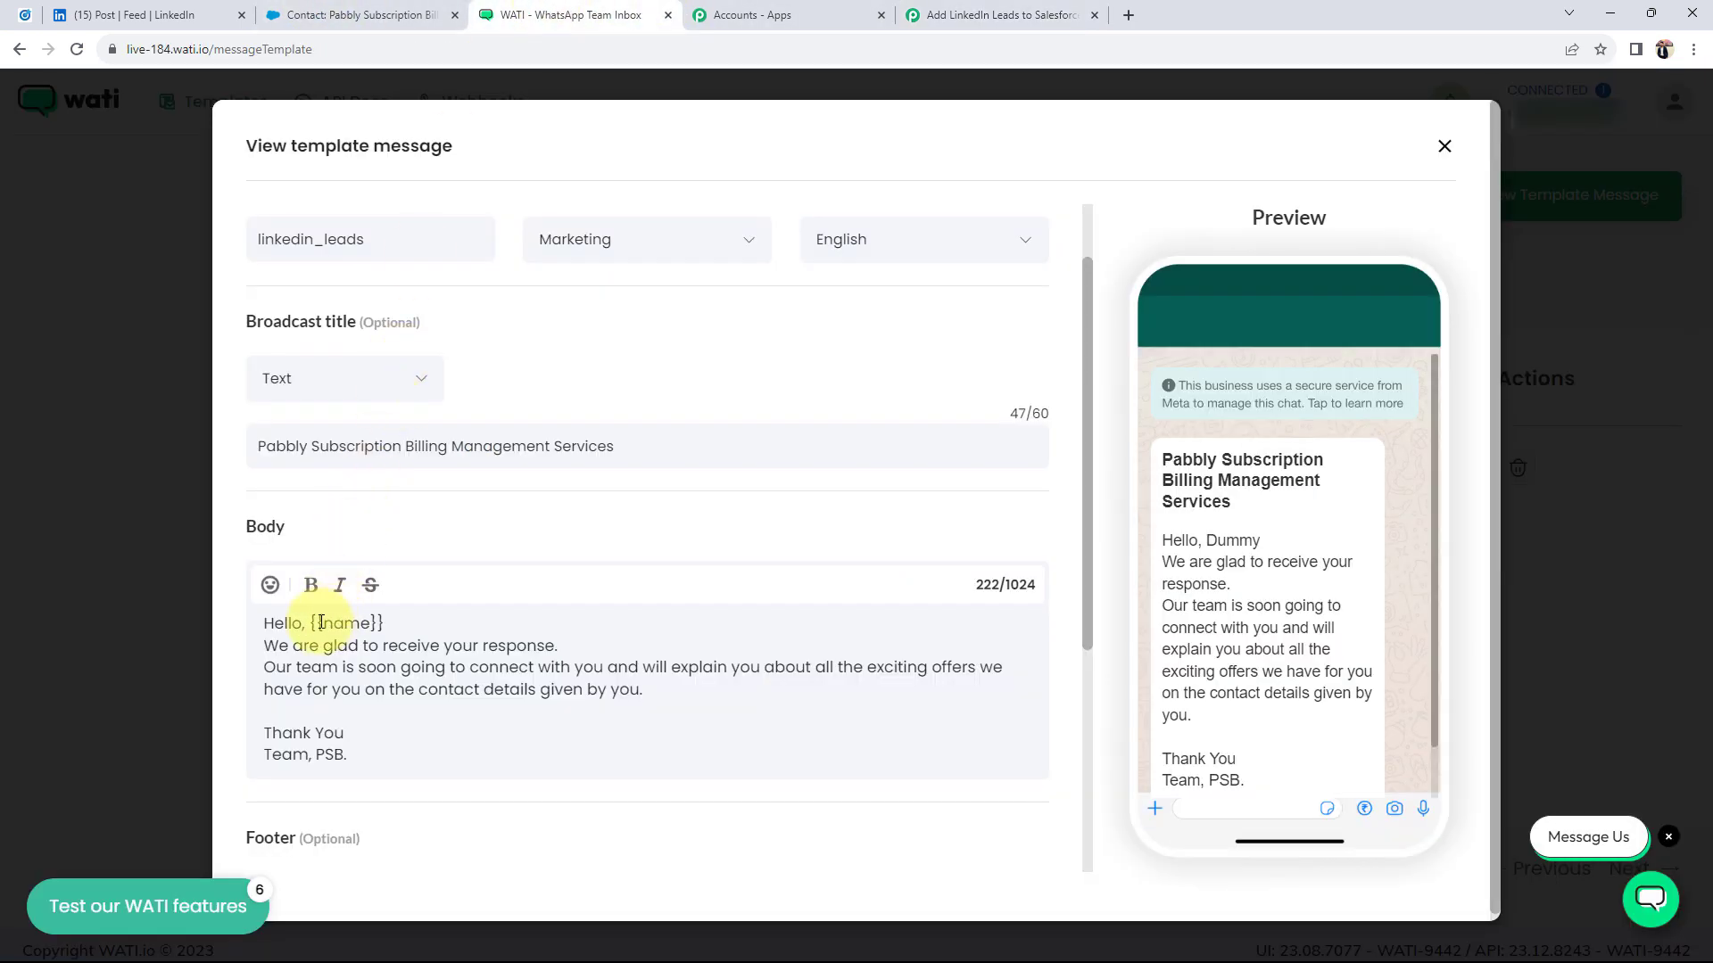
click(939, 10)
click(539, 522)
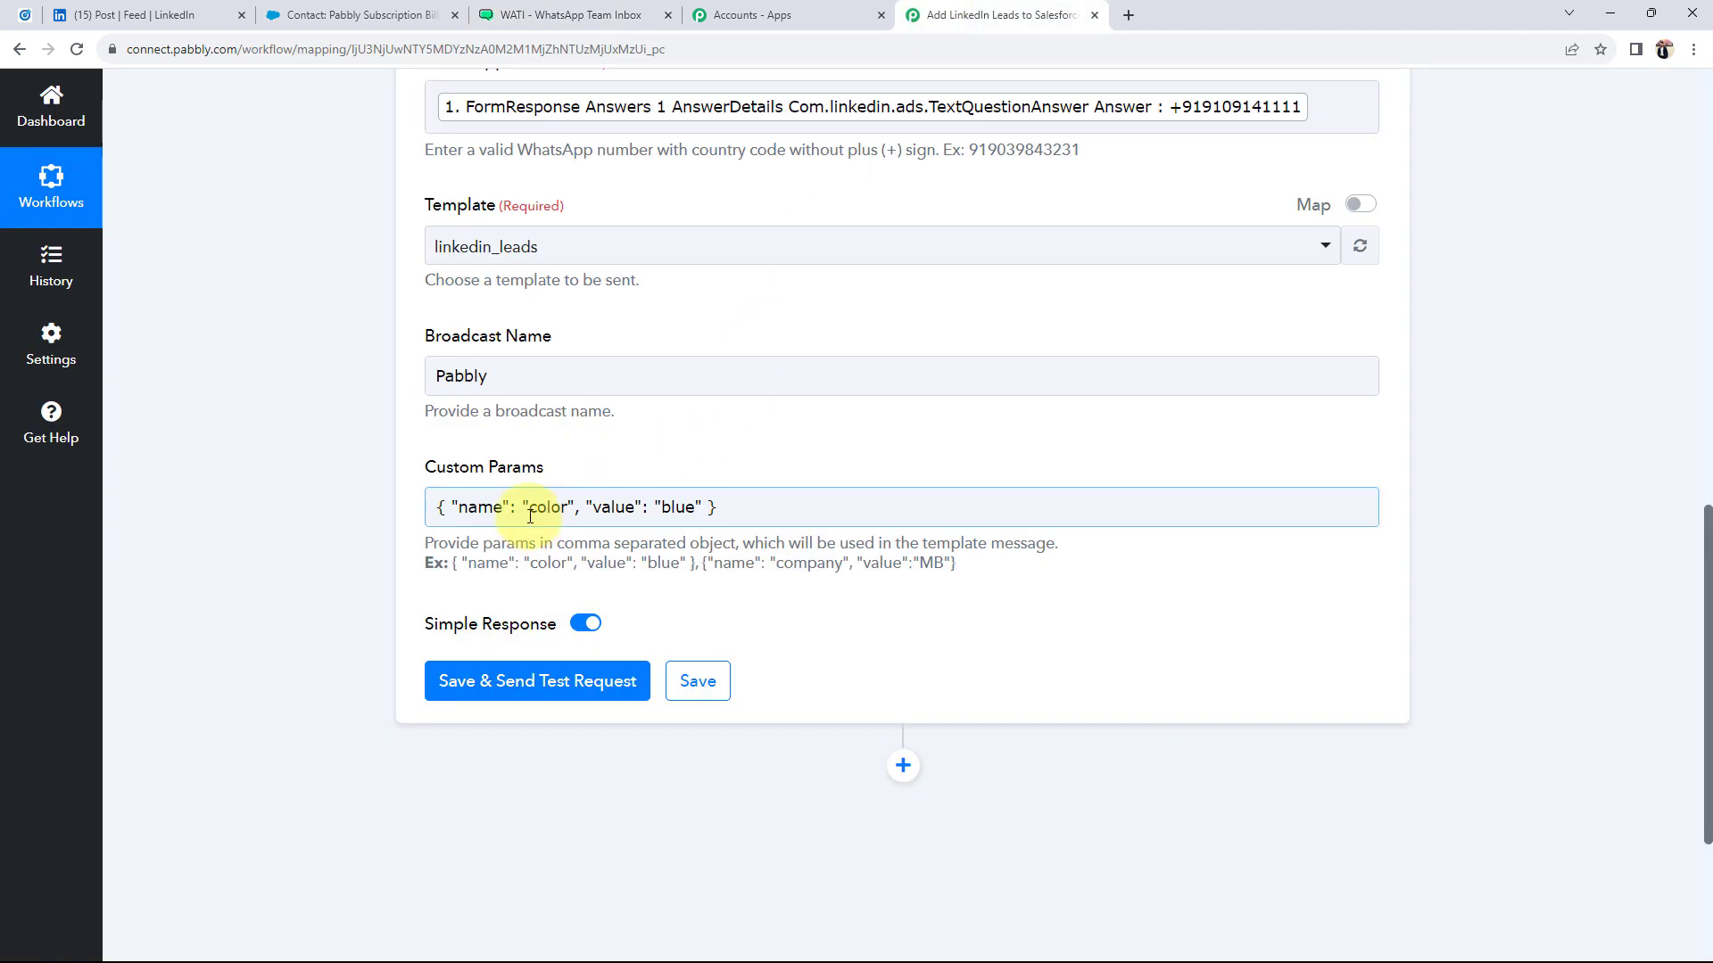
mouse_move(530, 516)
mouse_down()
mouse_move(567, 510)
mouse_move(558, 527)
mouse_up()
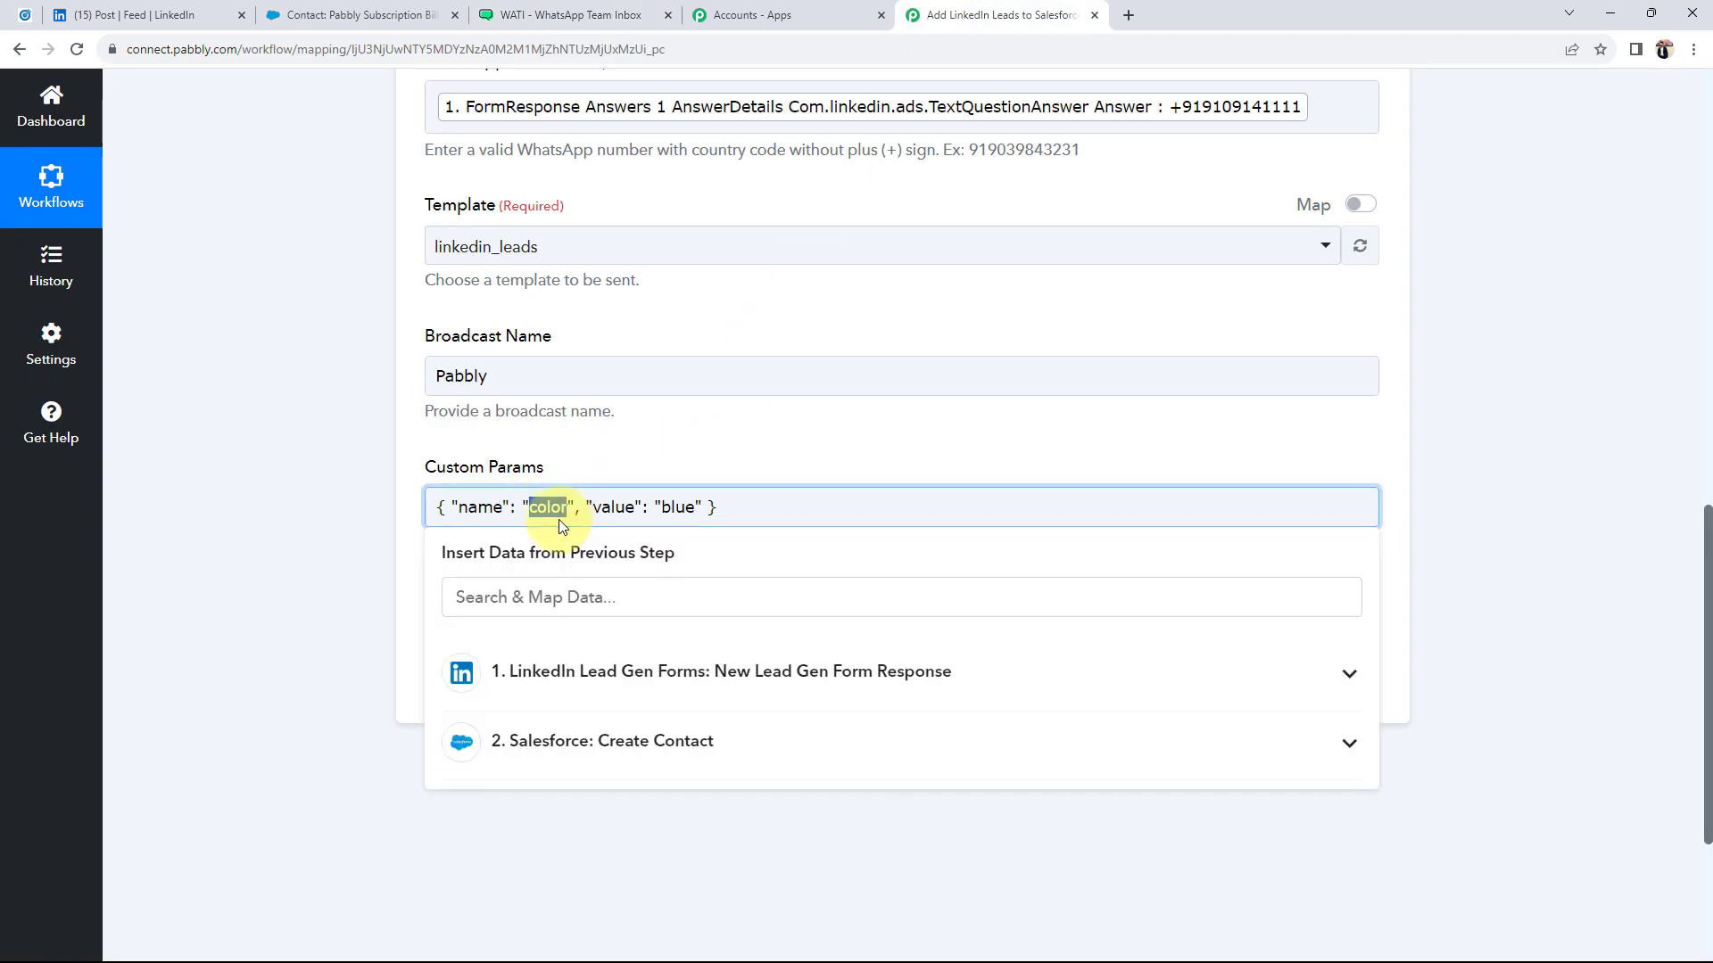
text(name)
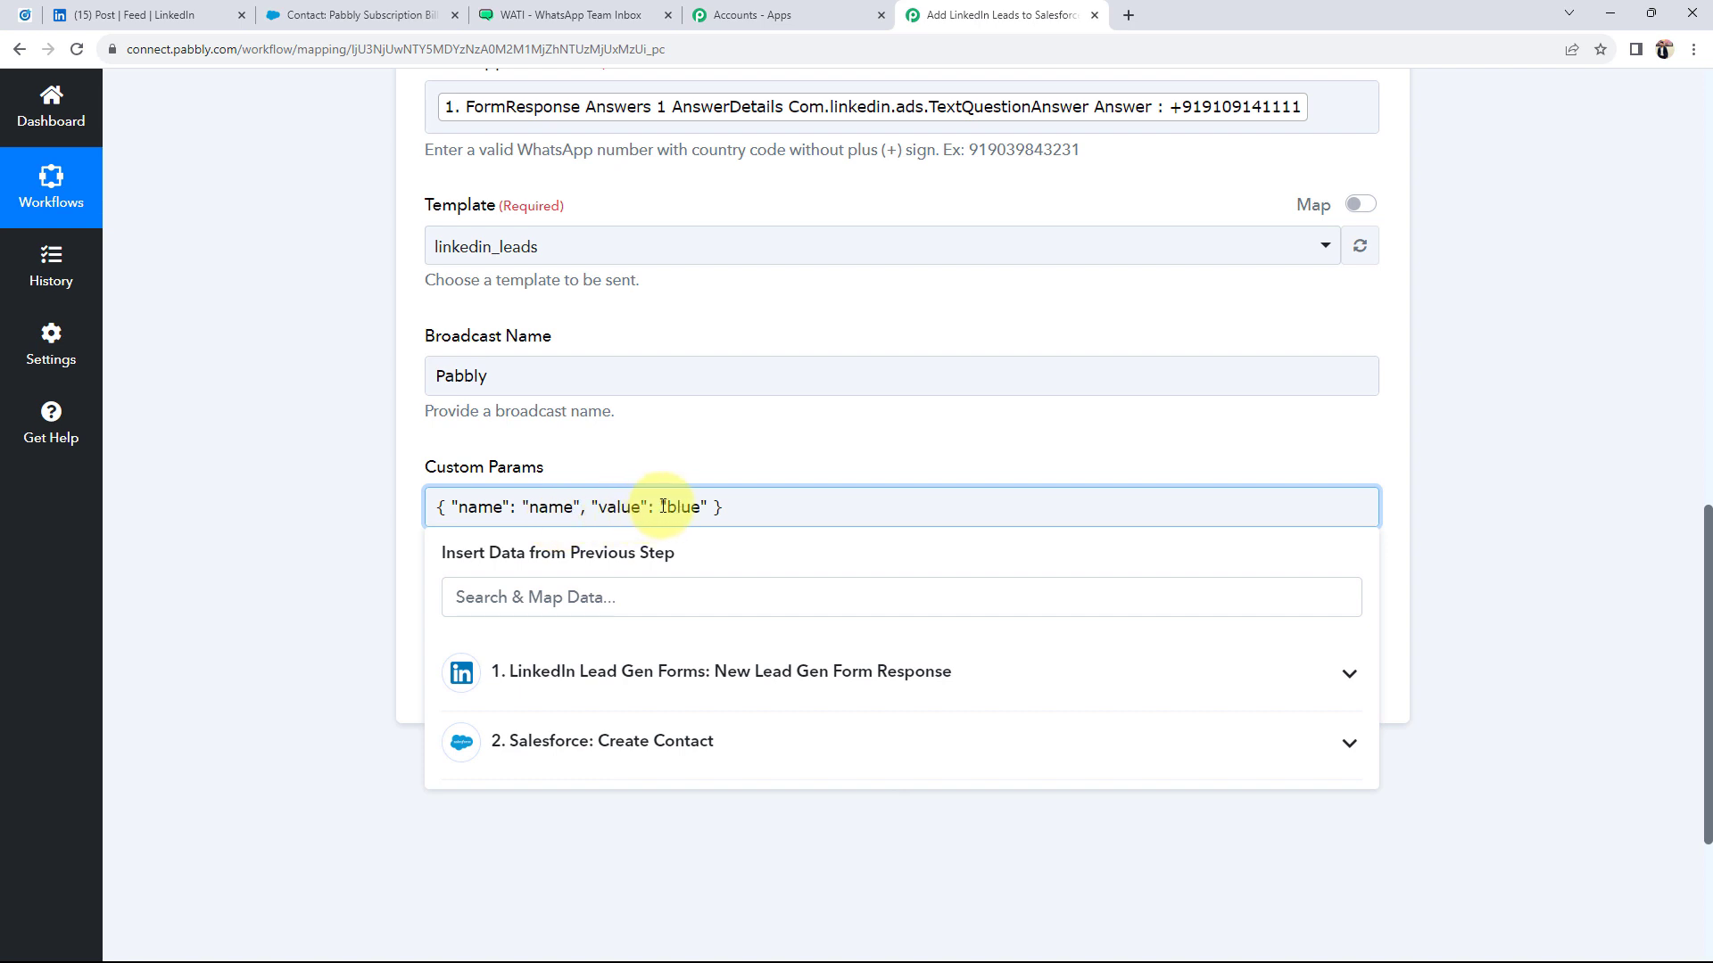
Replace the sample value blue in Custom Params with the mapped Question Answers First Name from the LinkedIn response
drag(667, 508, 699, 508)
key(BackSpace)
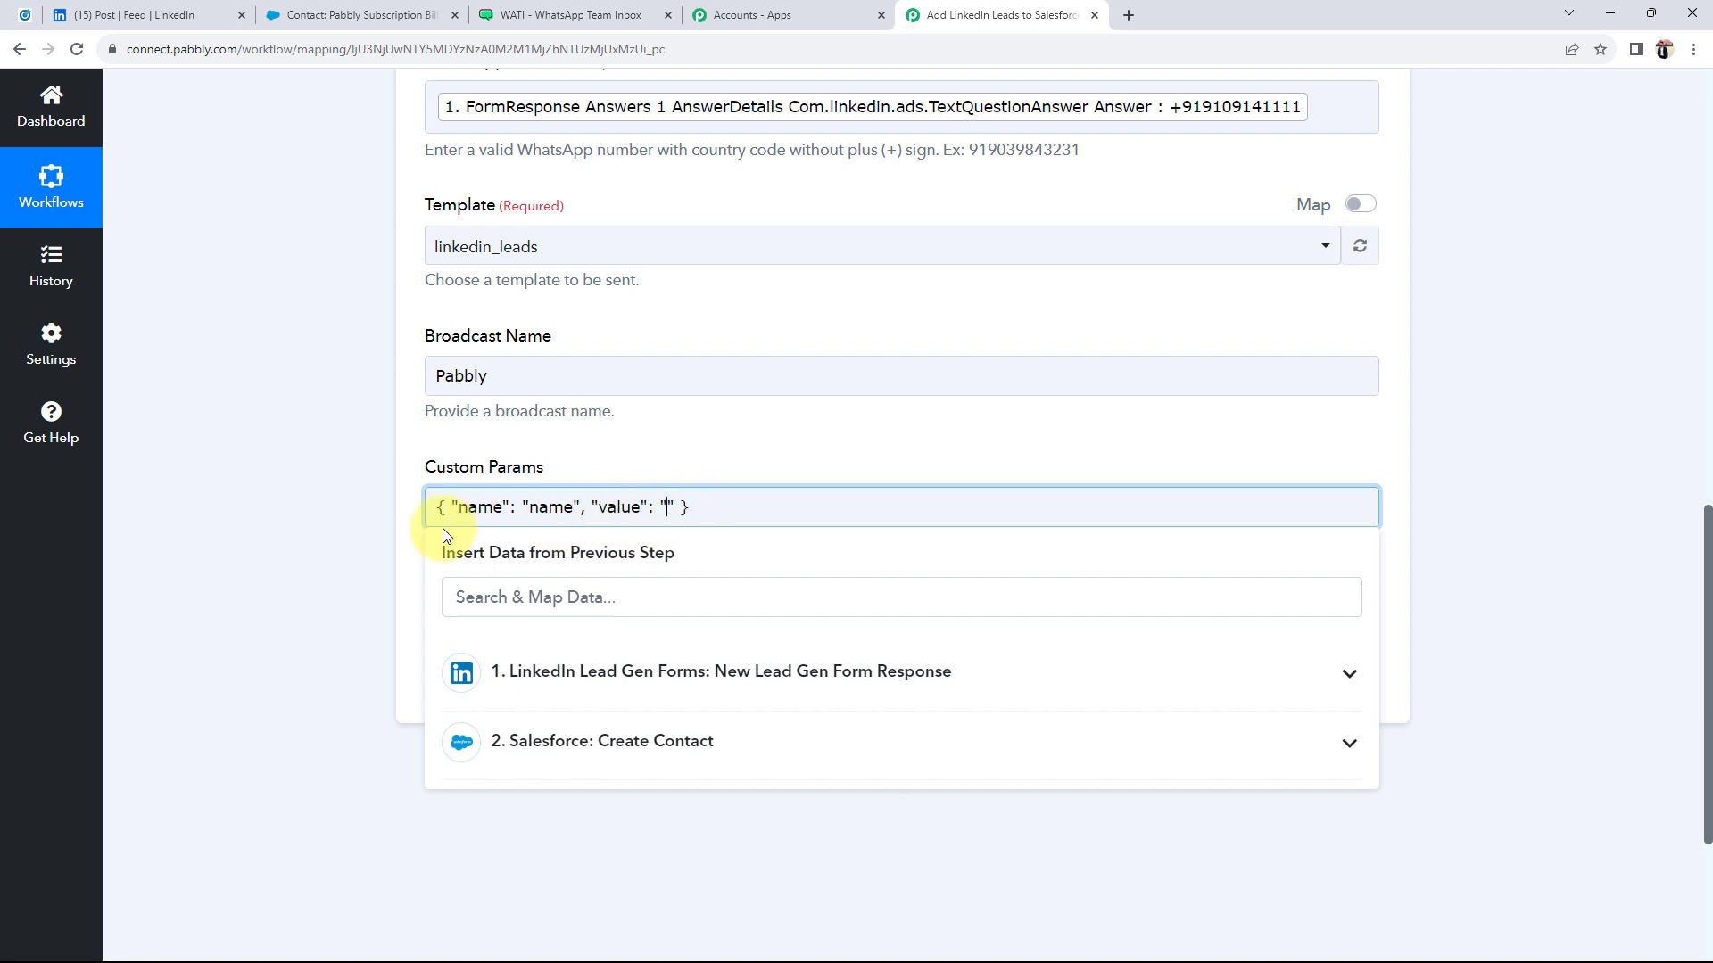
click(669, 671)
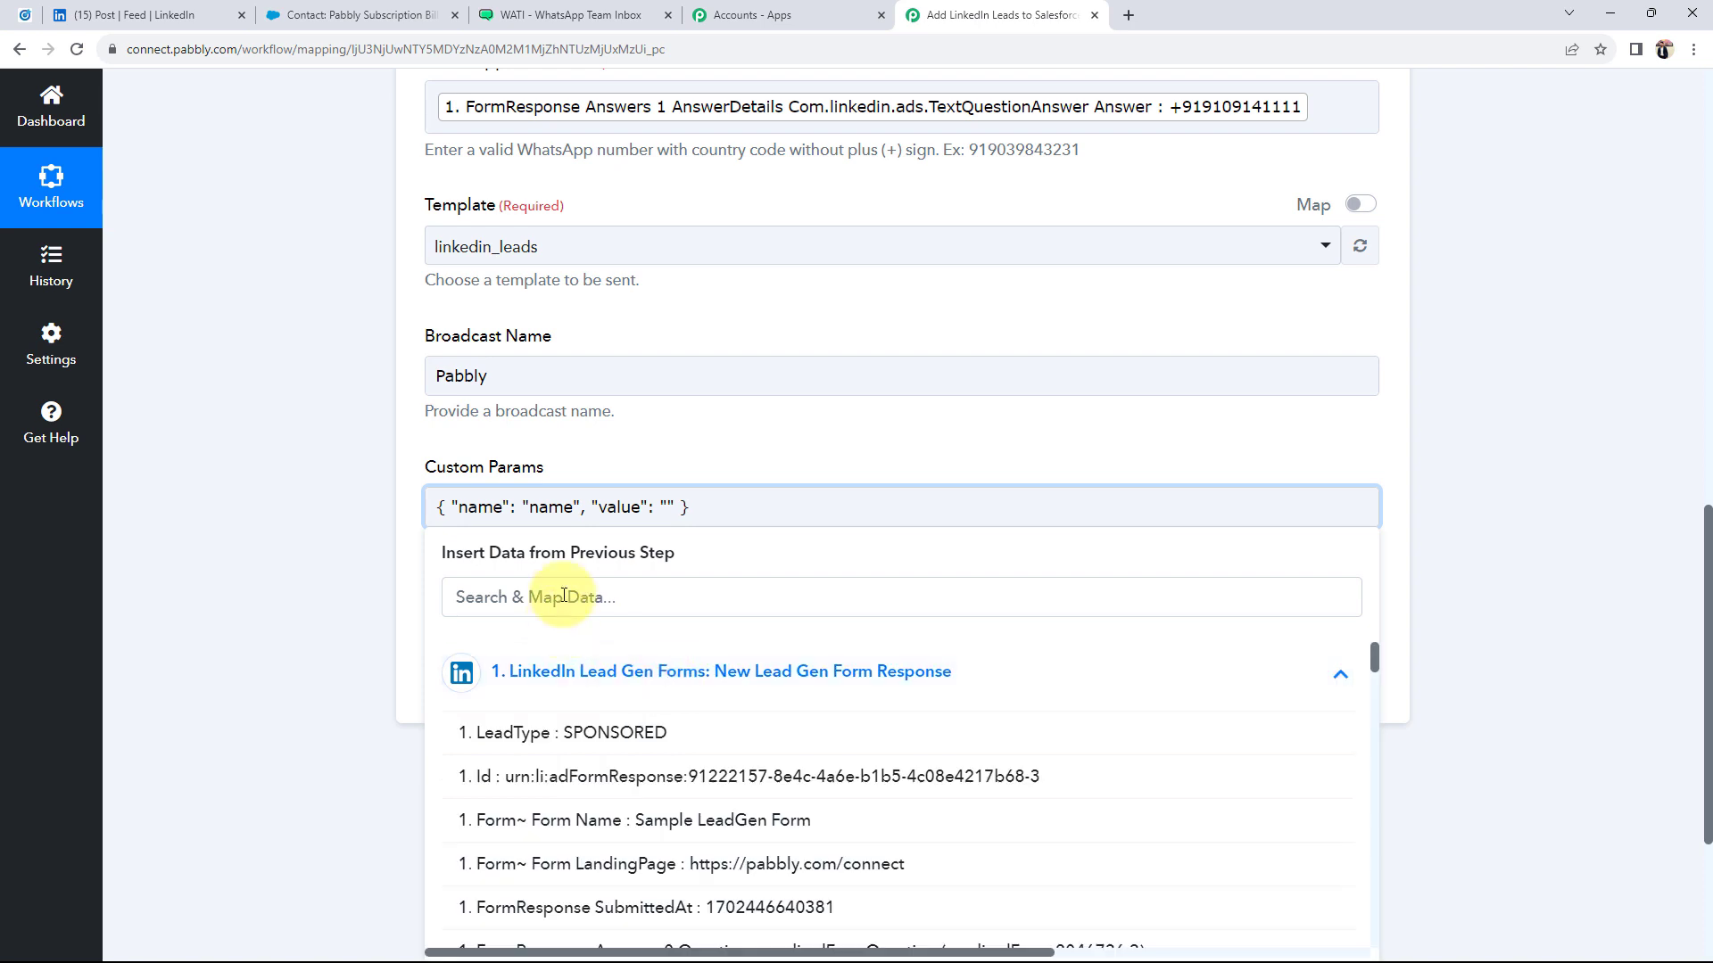
click(563, 596)
text(pabb)
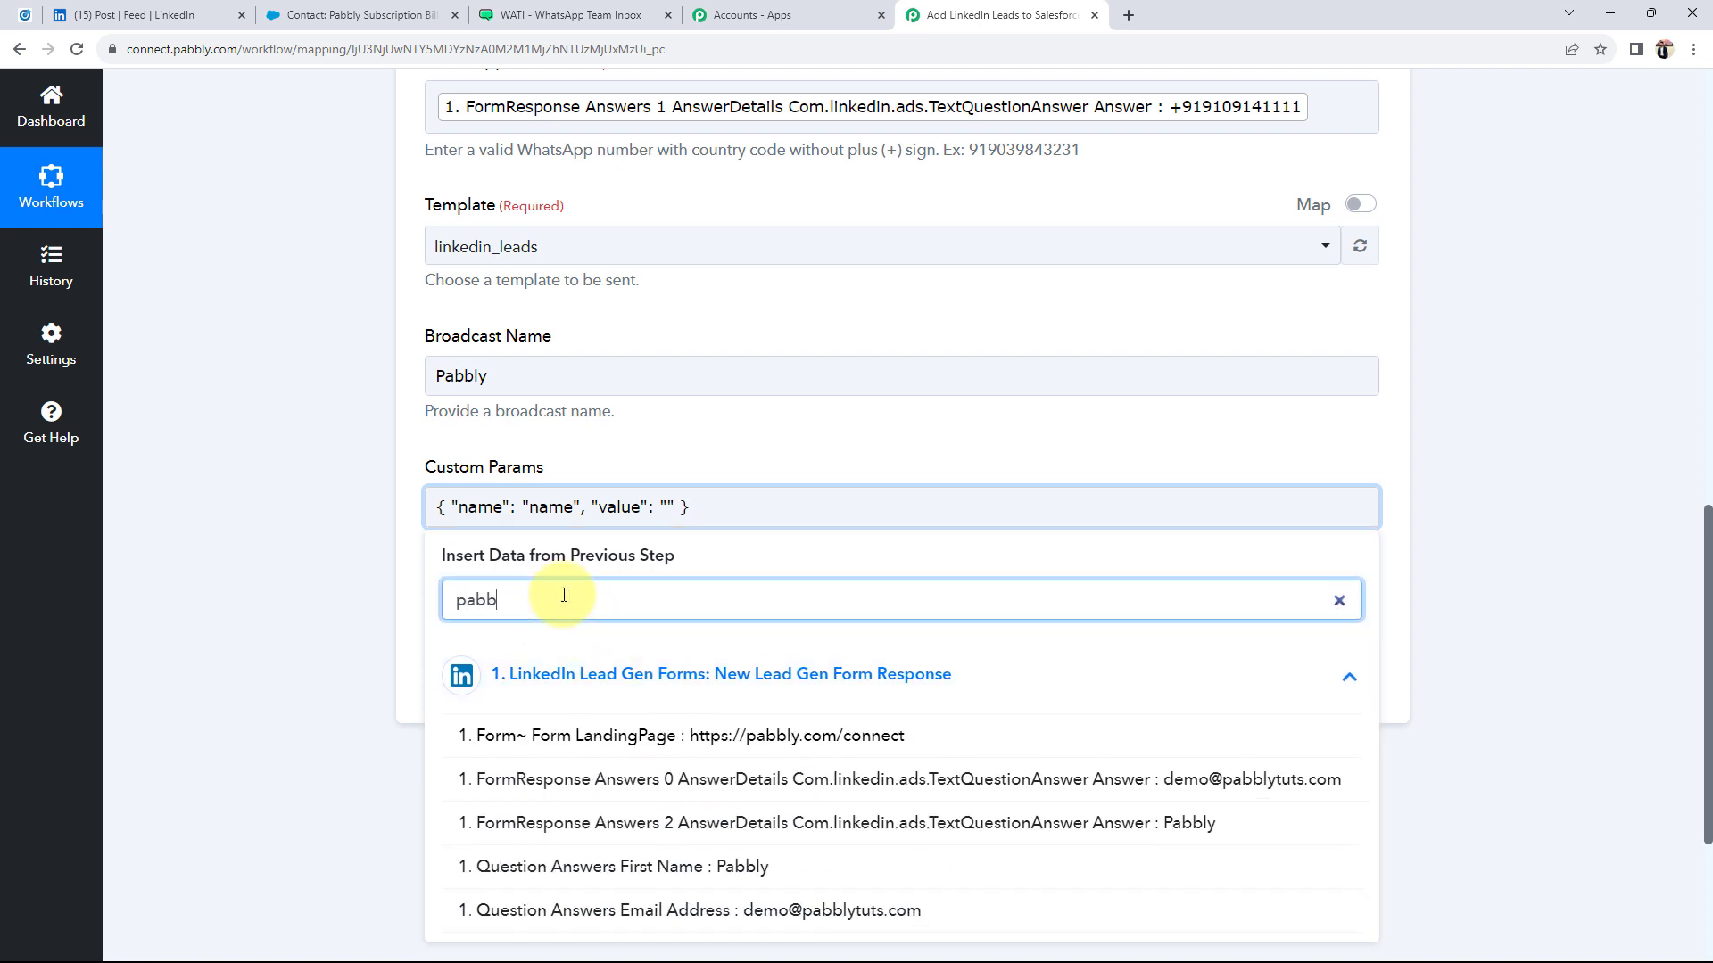
click(639, 861)
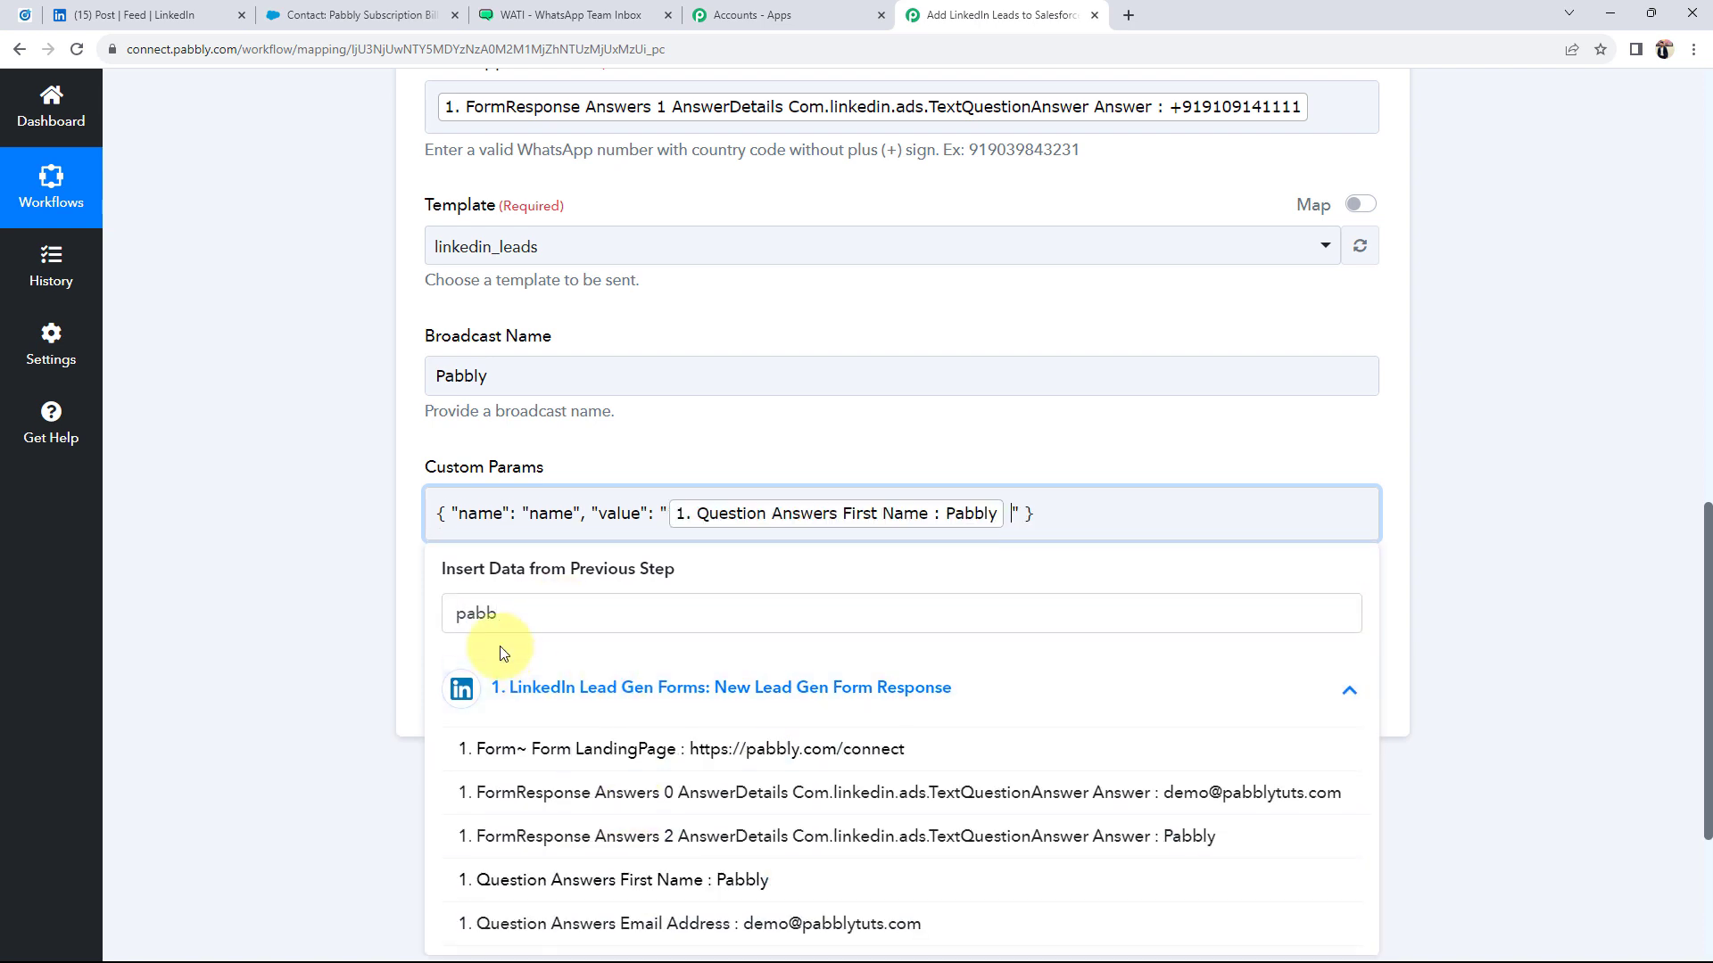
Add the mapped Question Answers Last Name from the LinkedIn response after the first name in the Custom Params value
drag(505, 614, 452, 618)
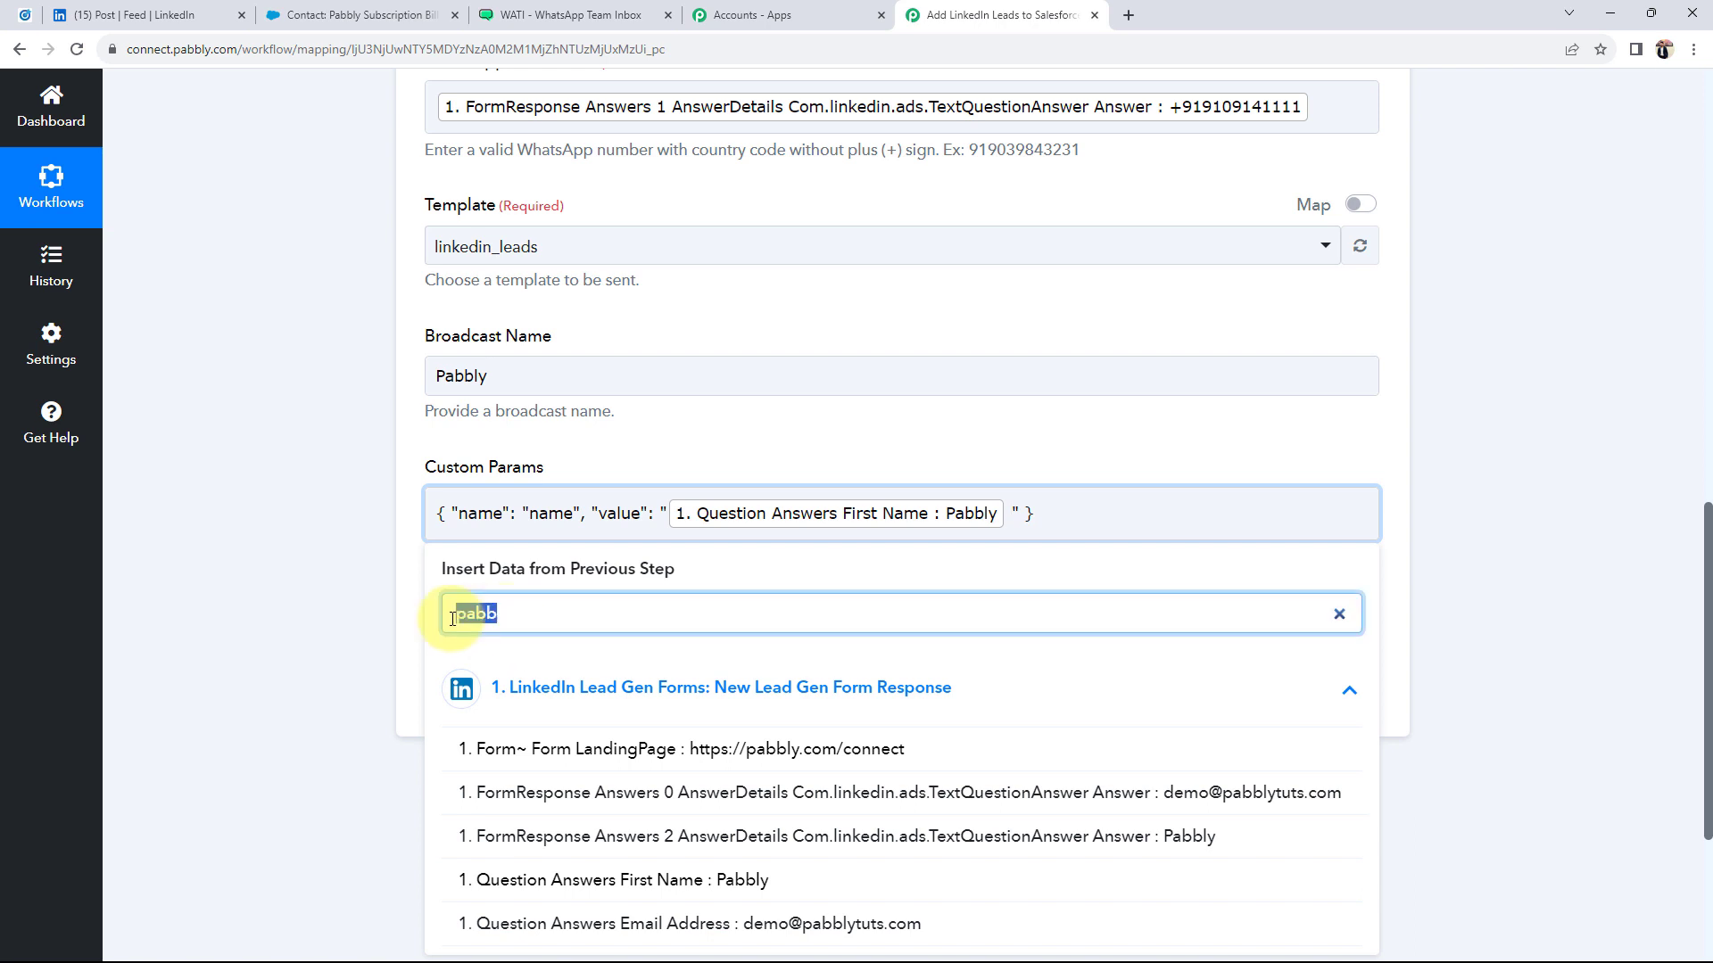
text(u)
key(BackSpace)
text(sub)
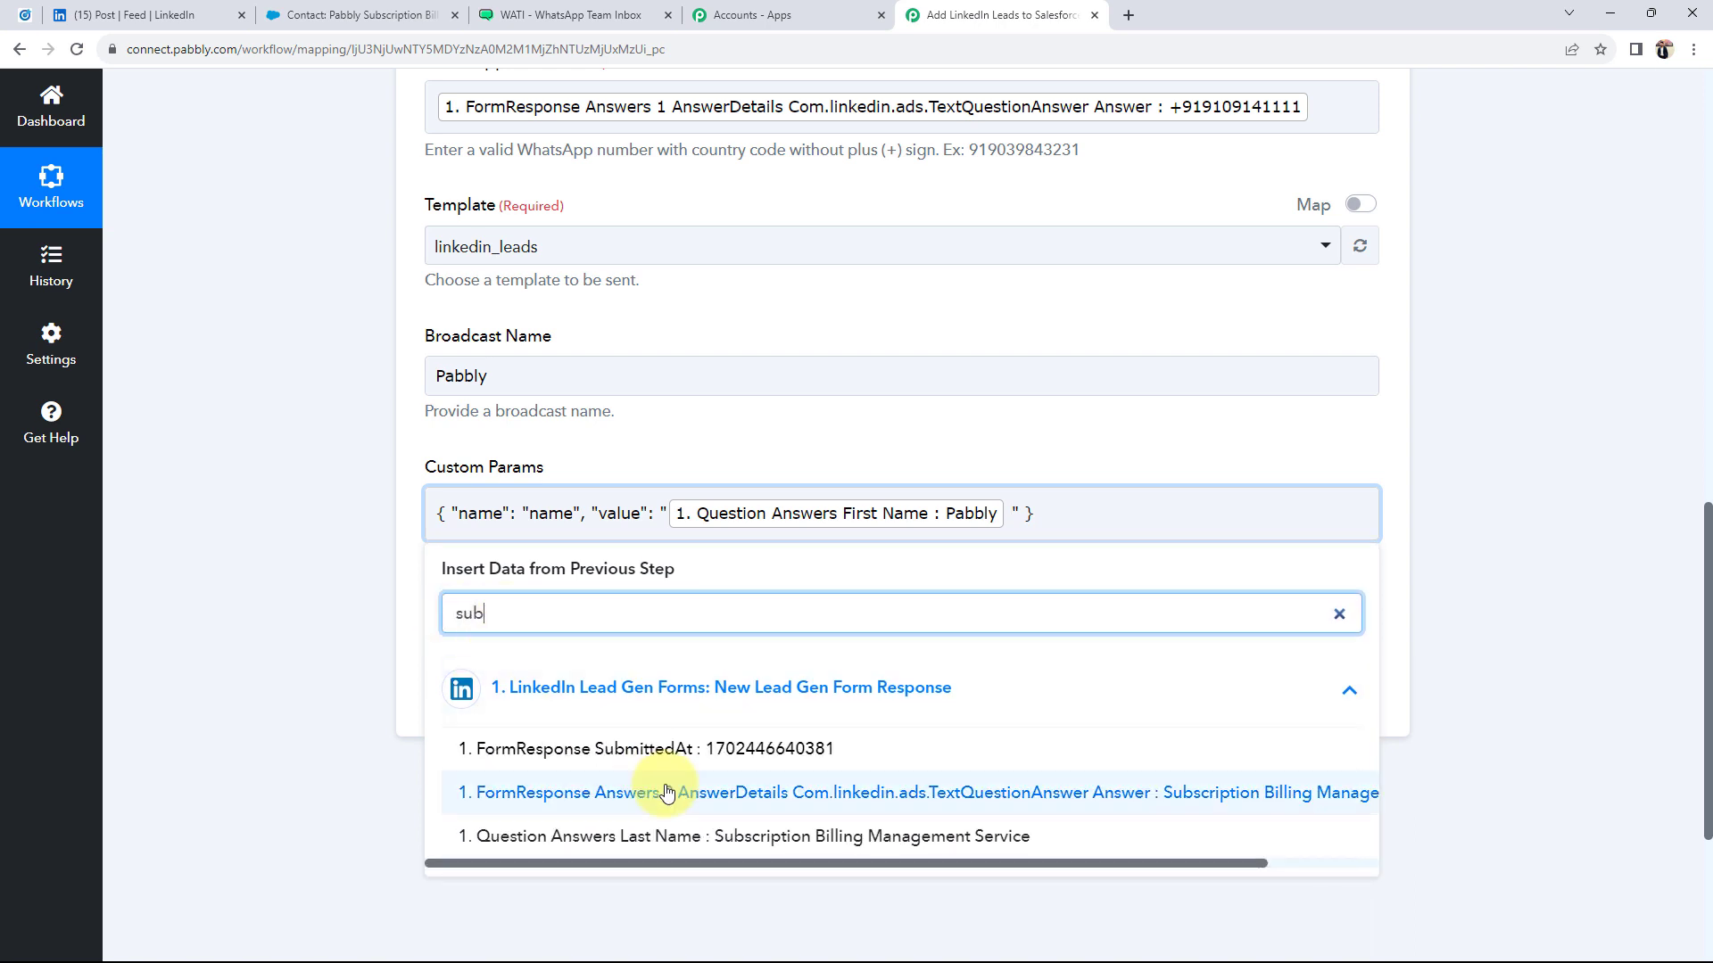
click(696, 836)
click(232, 495)
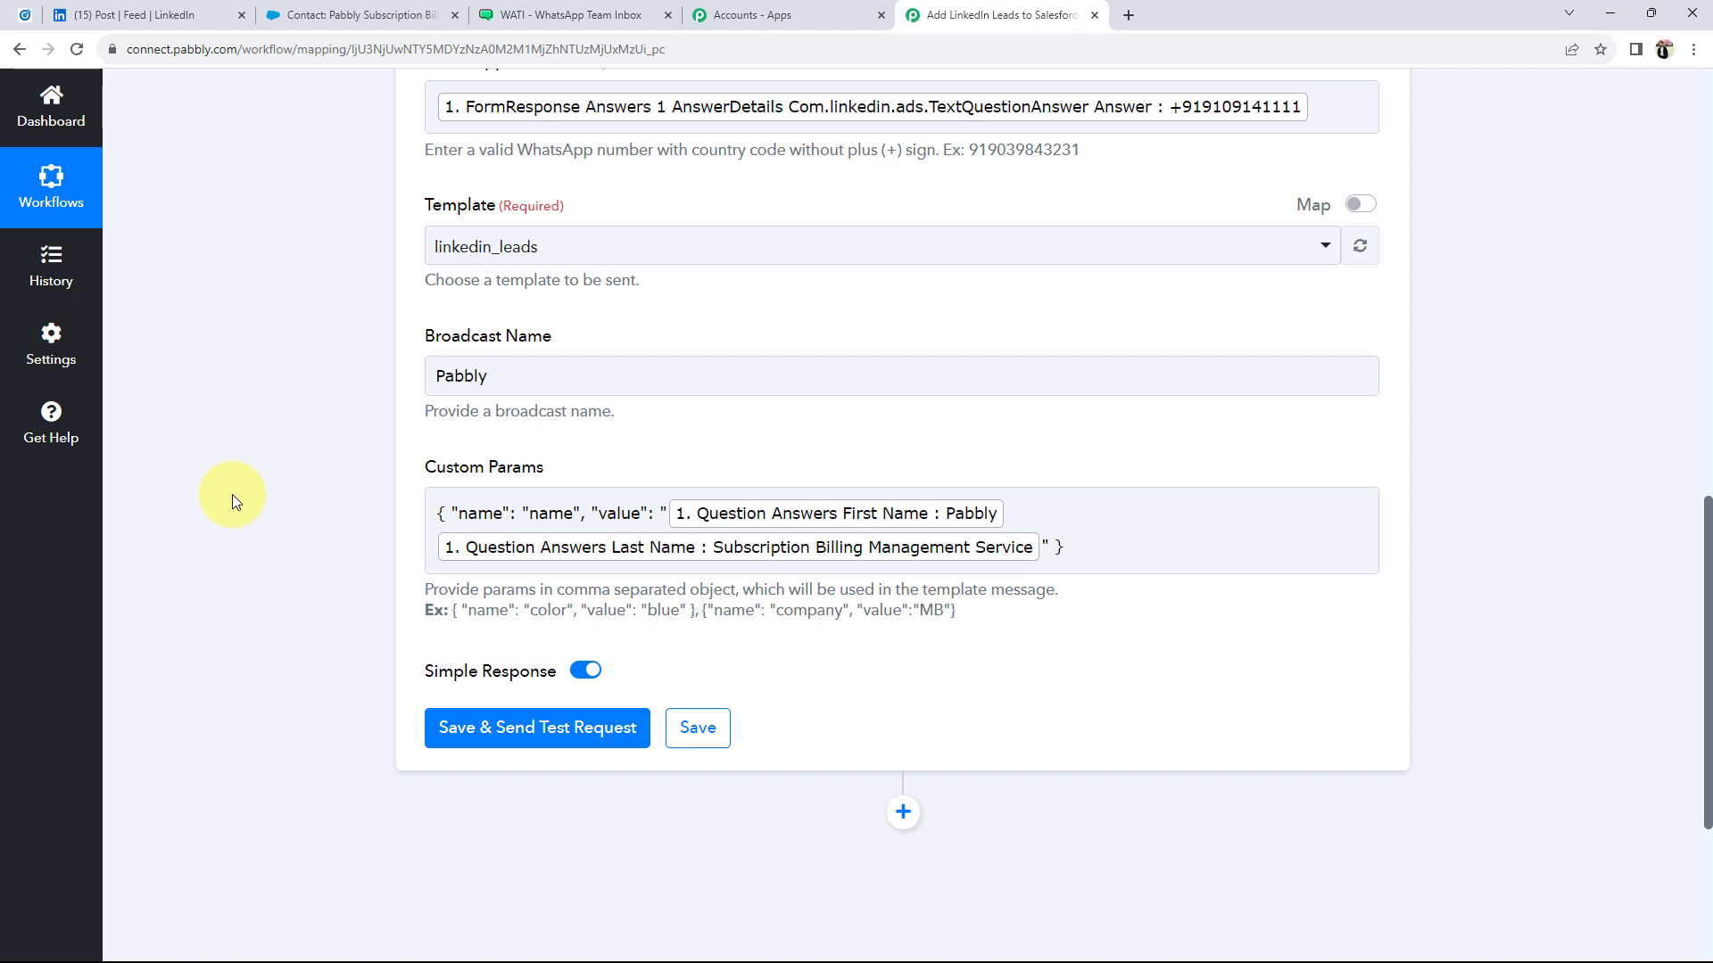
Save the WATI Send Template Message action and send its test request, showing the response
click(560, 15)
click(999, 15)
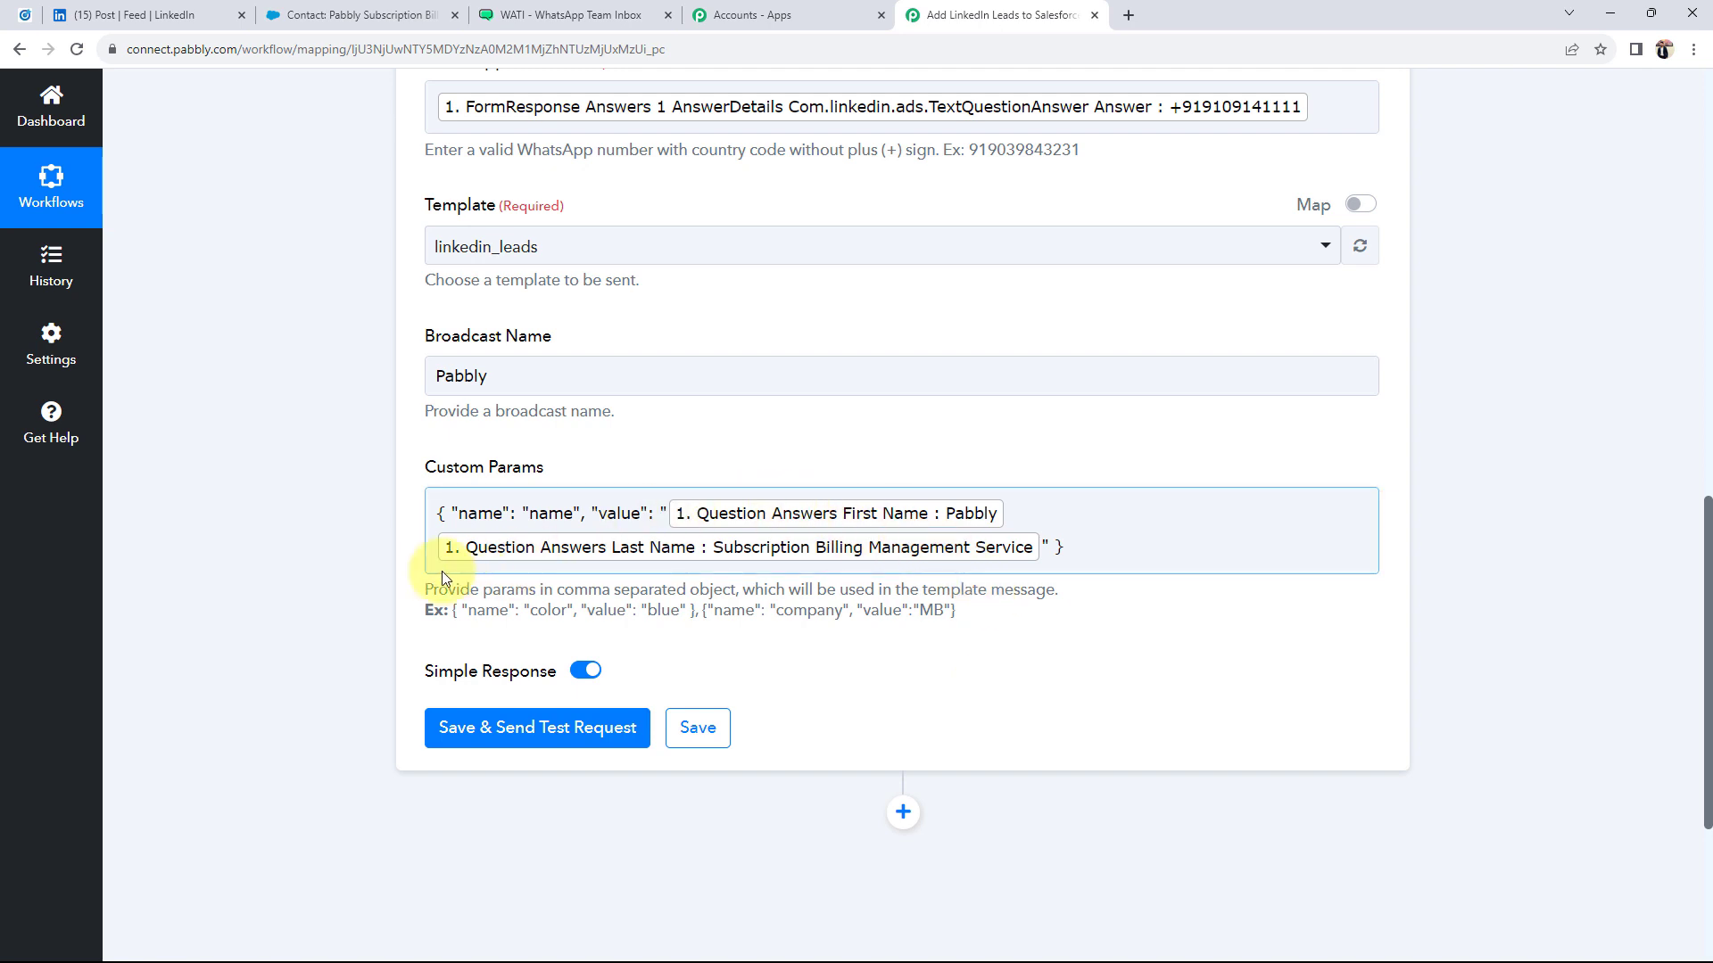
scroll(442, 571, down, 2)
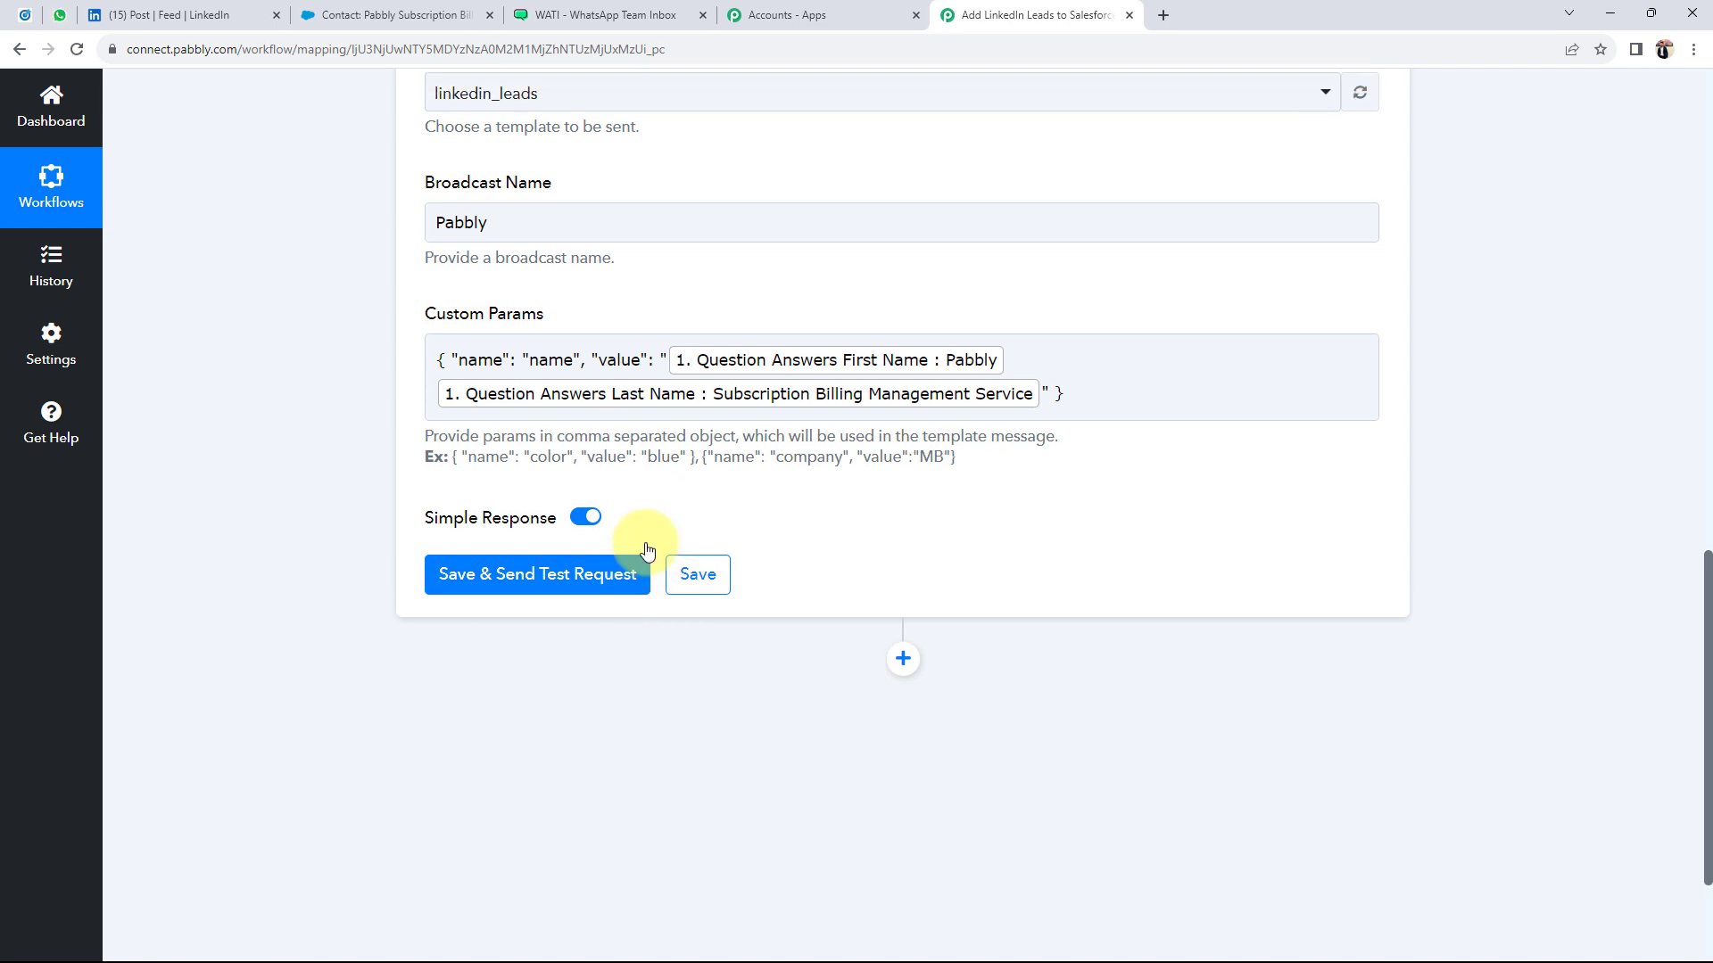
click(580, 575)
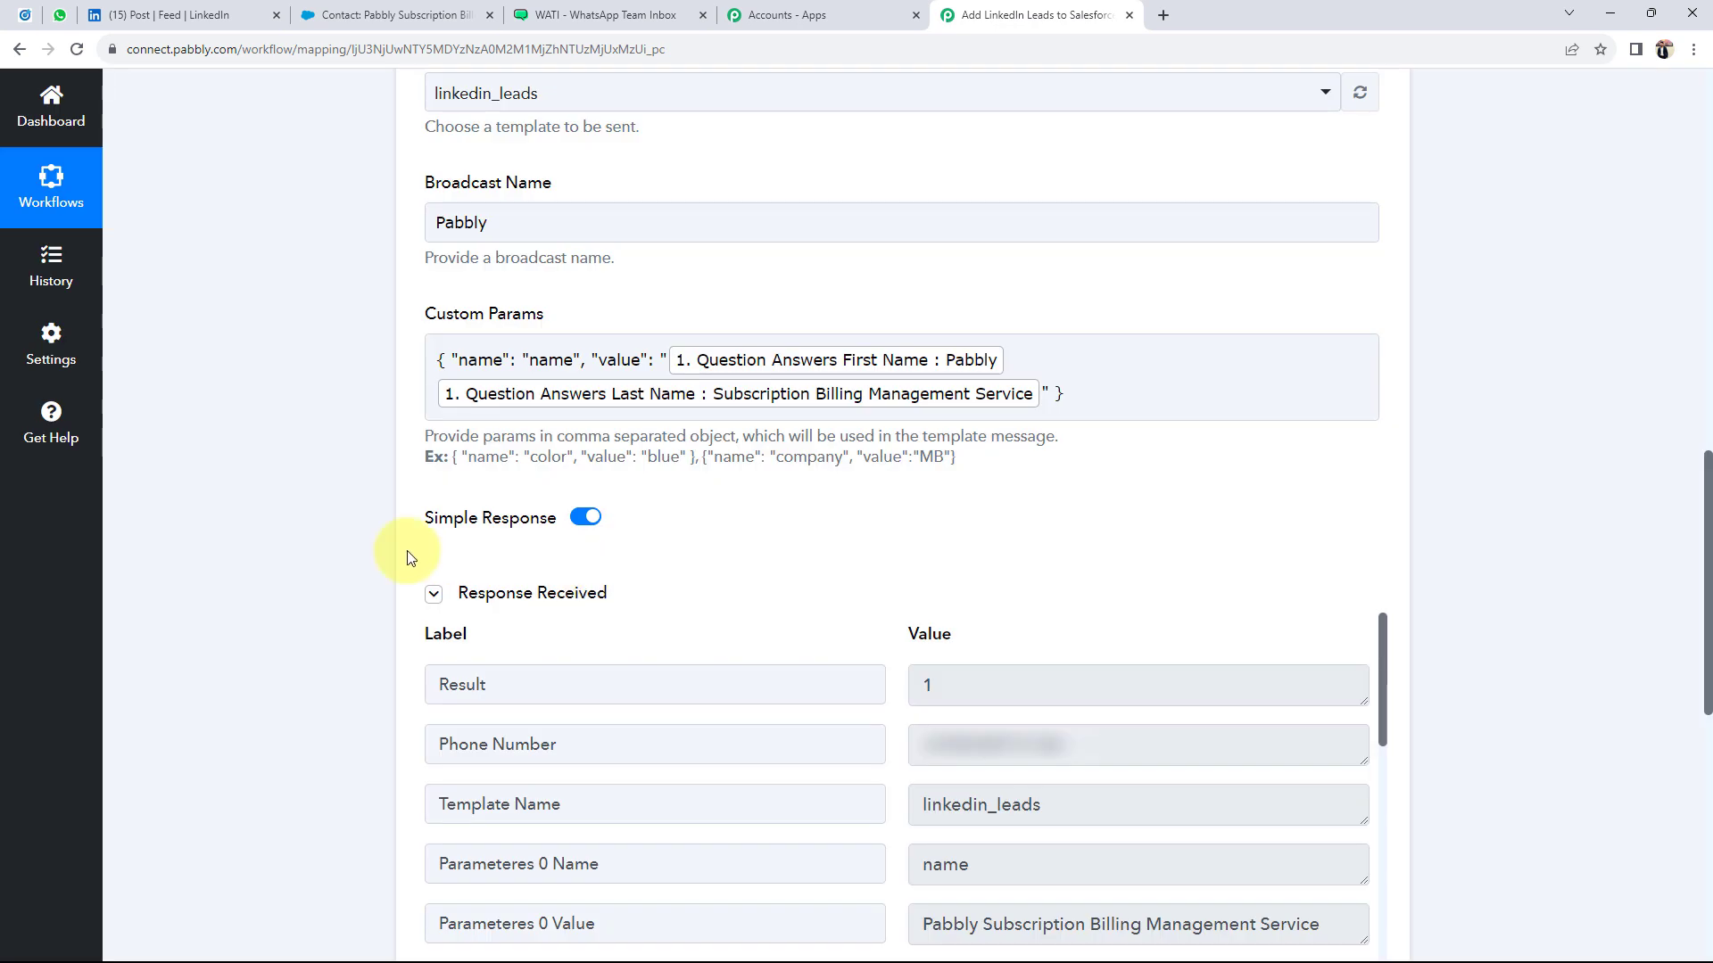
scroll(408, 670, down, 2)
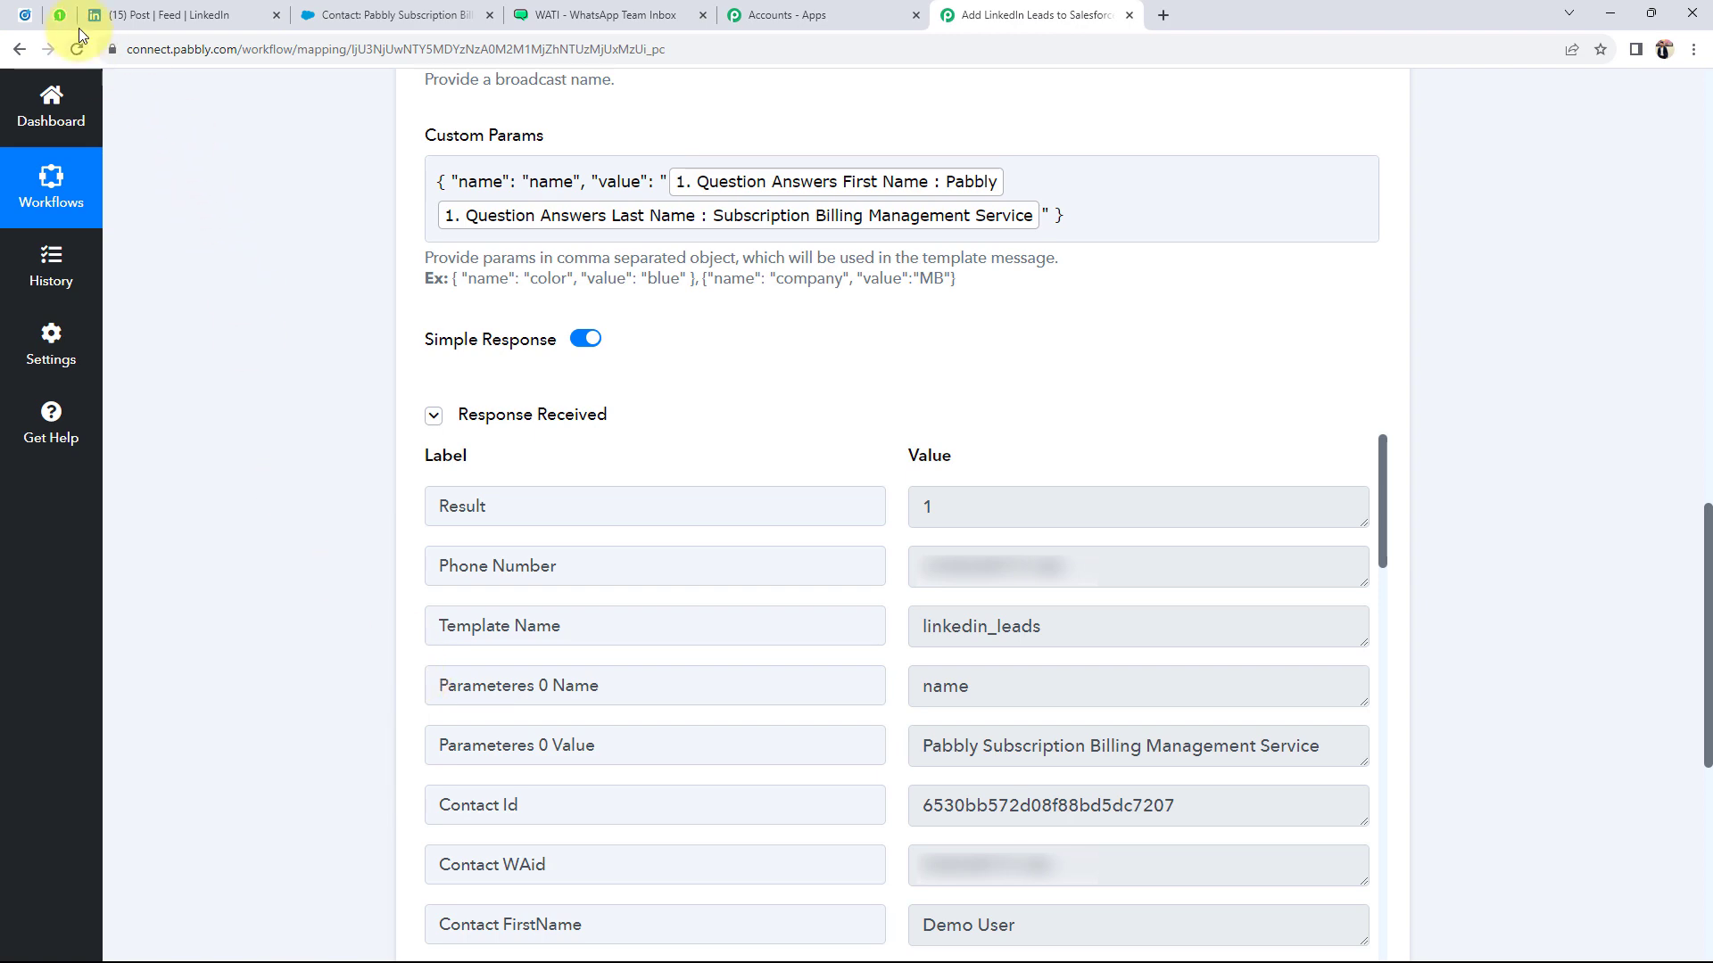
Switch to WhatsApp Web, open the WATI sender's chat and check the lead name and sign-off in the newest template message
click(59, 16)
click(197, 327)
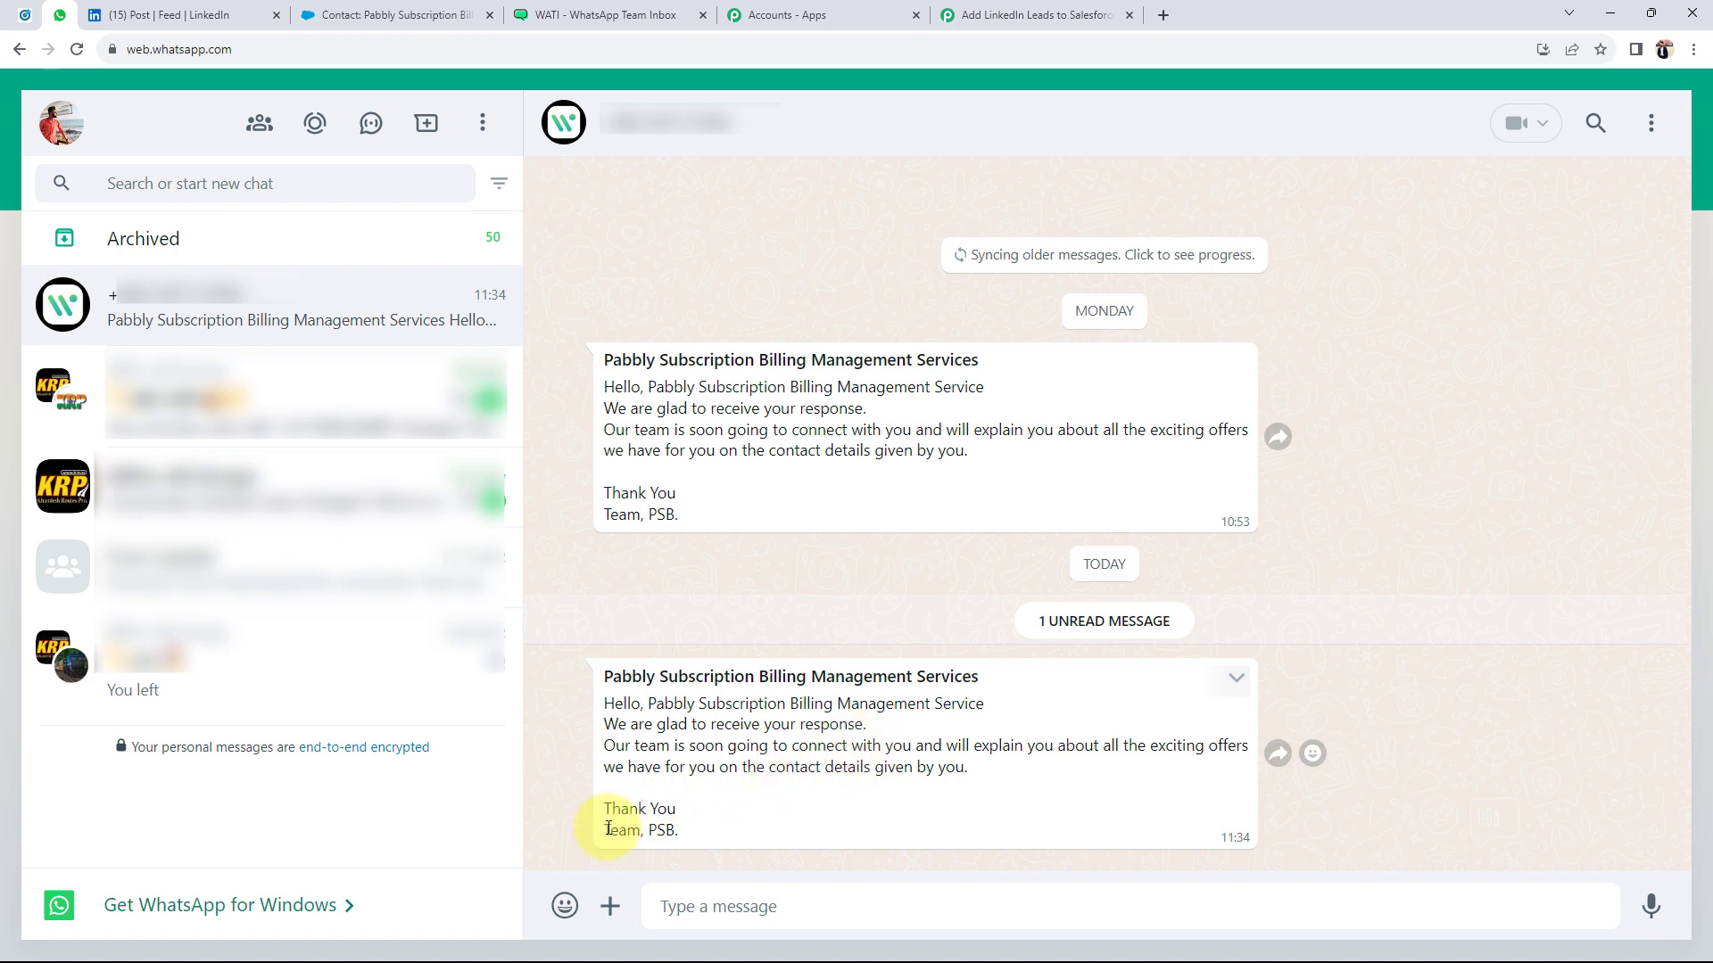
double_click(661, 830)
click(818, 787)
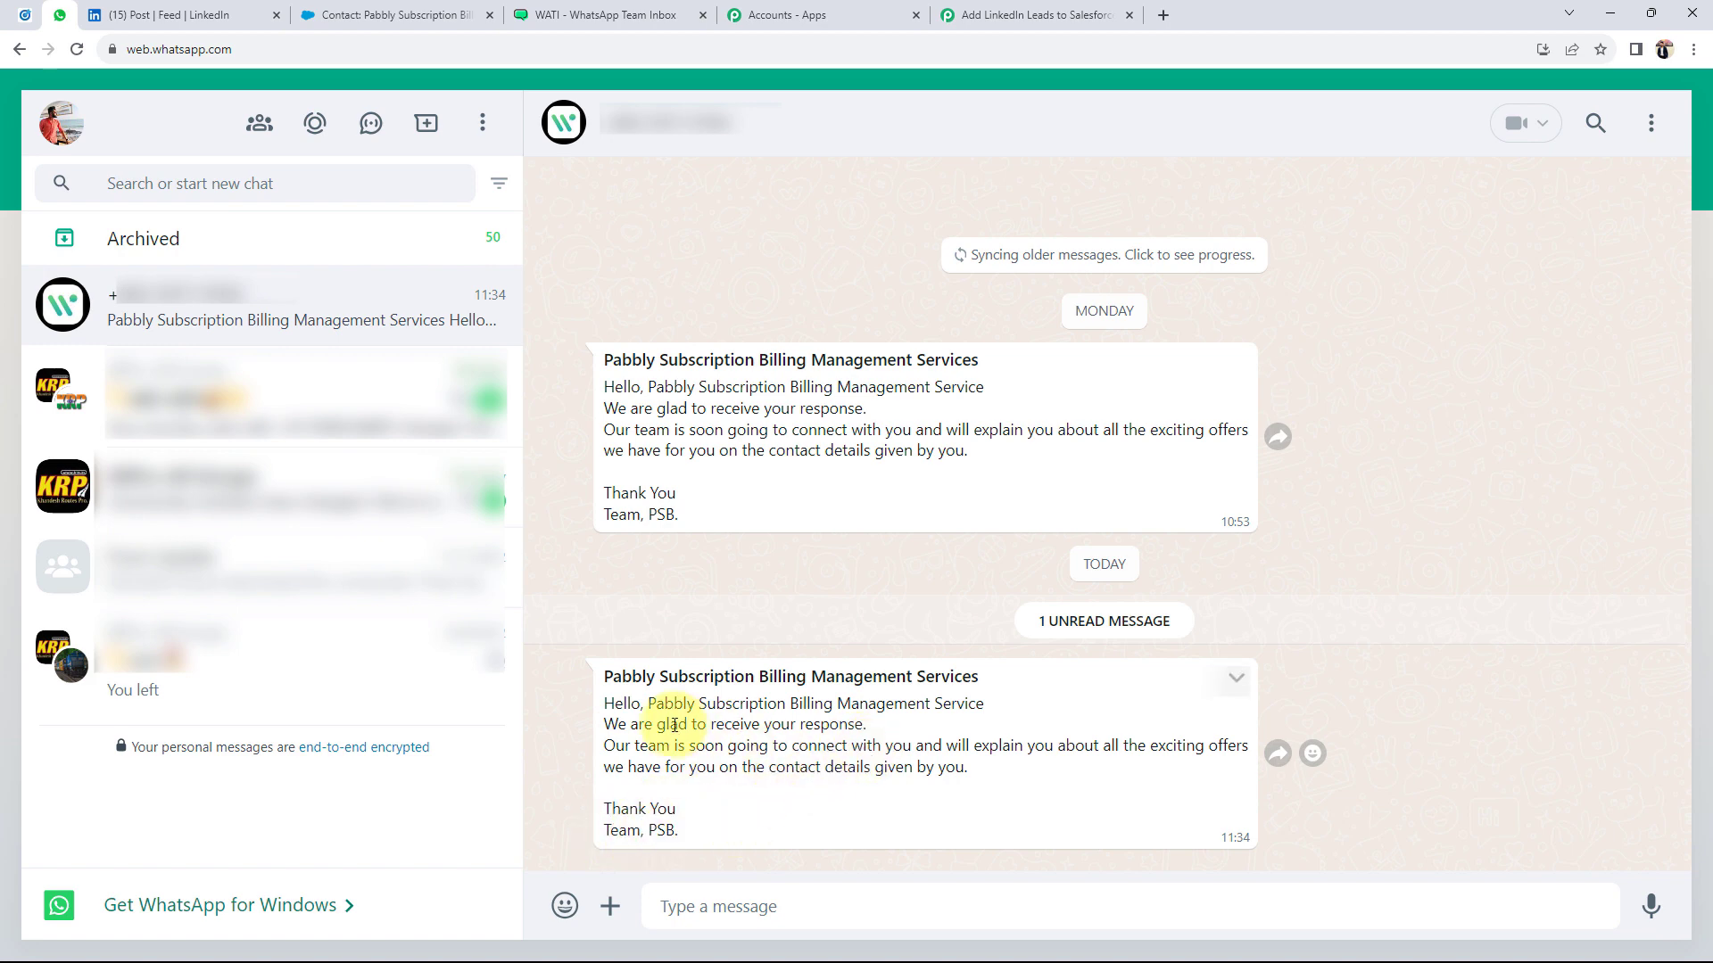
drag(648, 704, 956, 681)
click(714, 807)
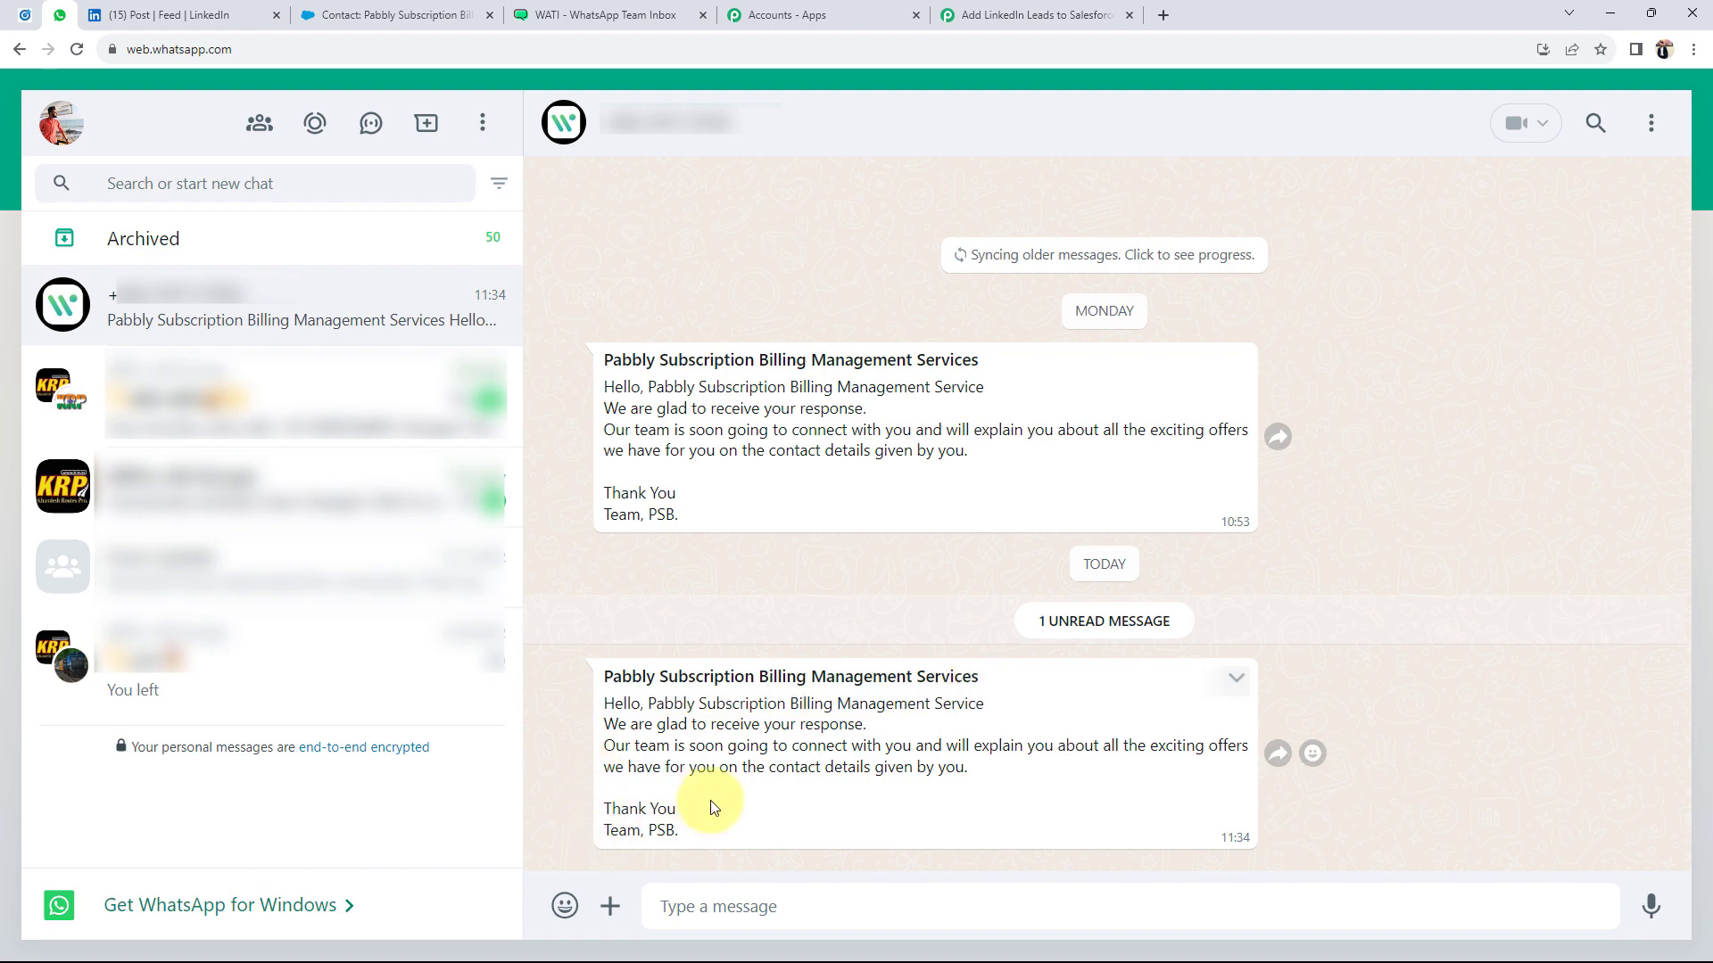
Return to the Pabbly Connect workflow and collapse the WATI Send Template Message step to show the workflow overview
click(964, 15)
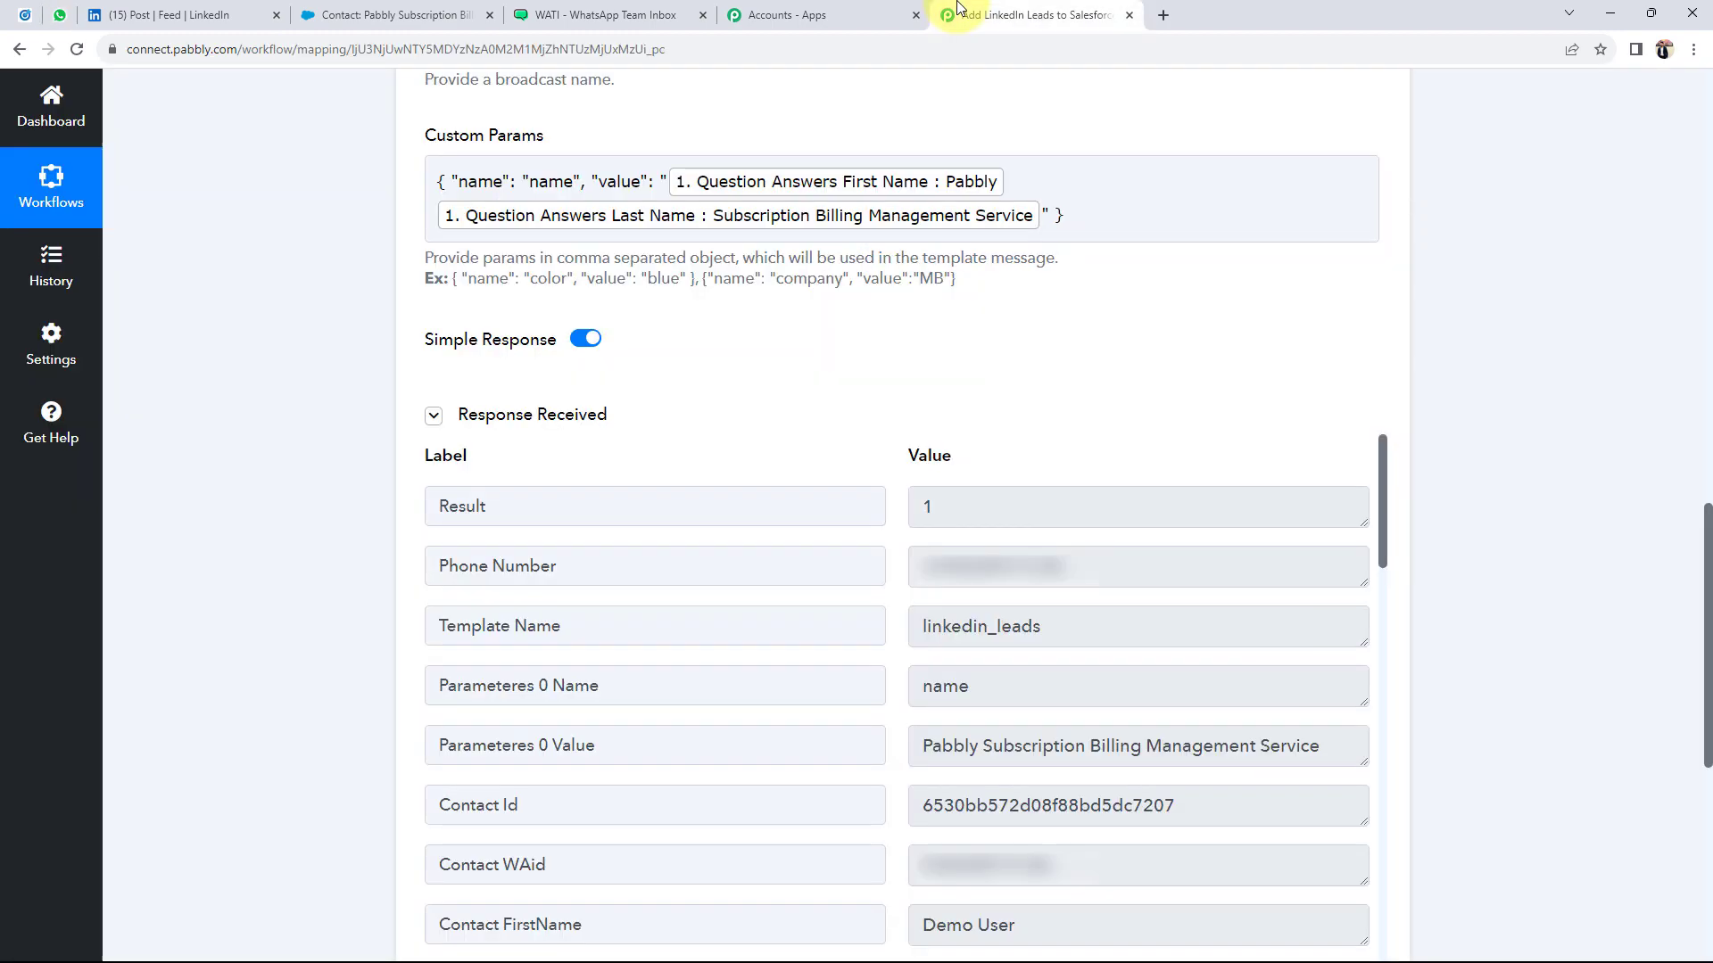
scroll(307, 524, up, 15)
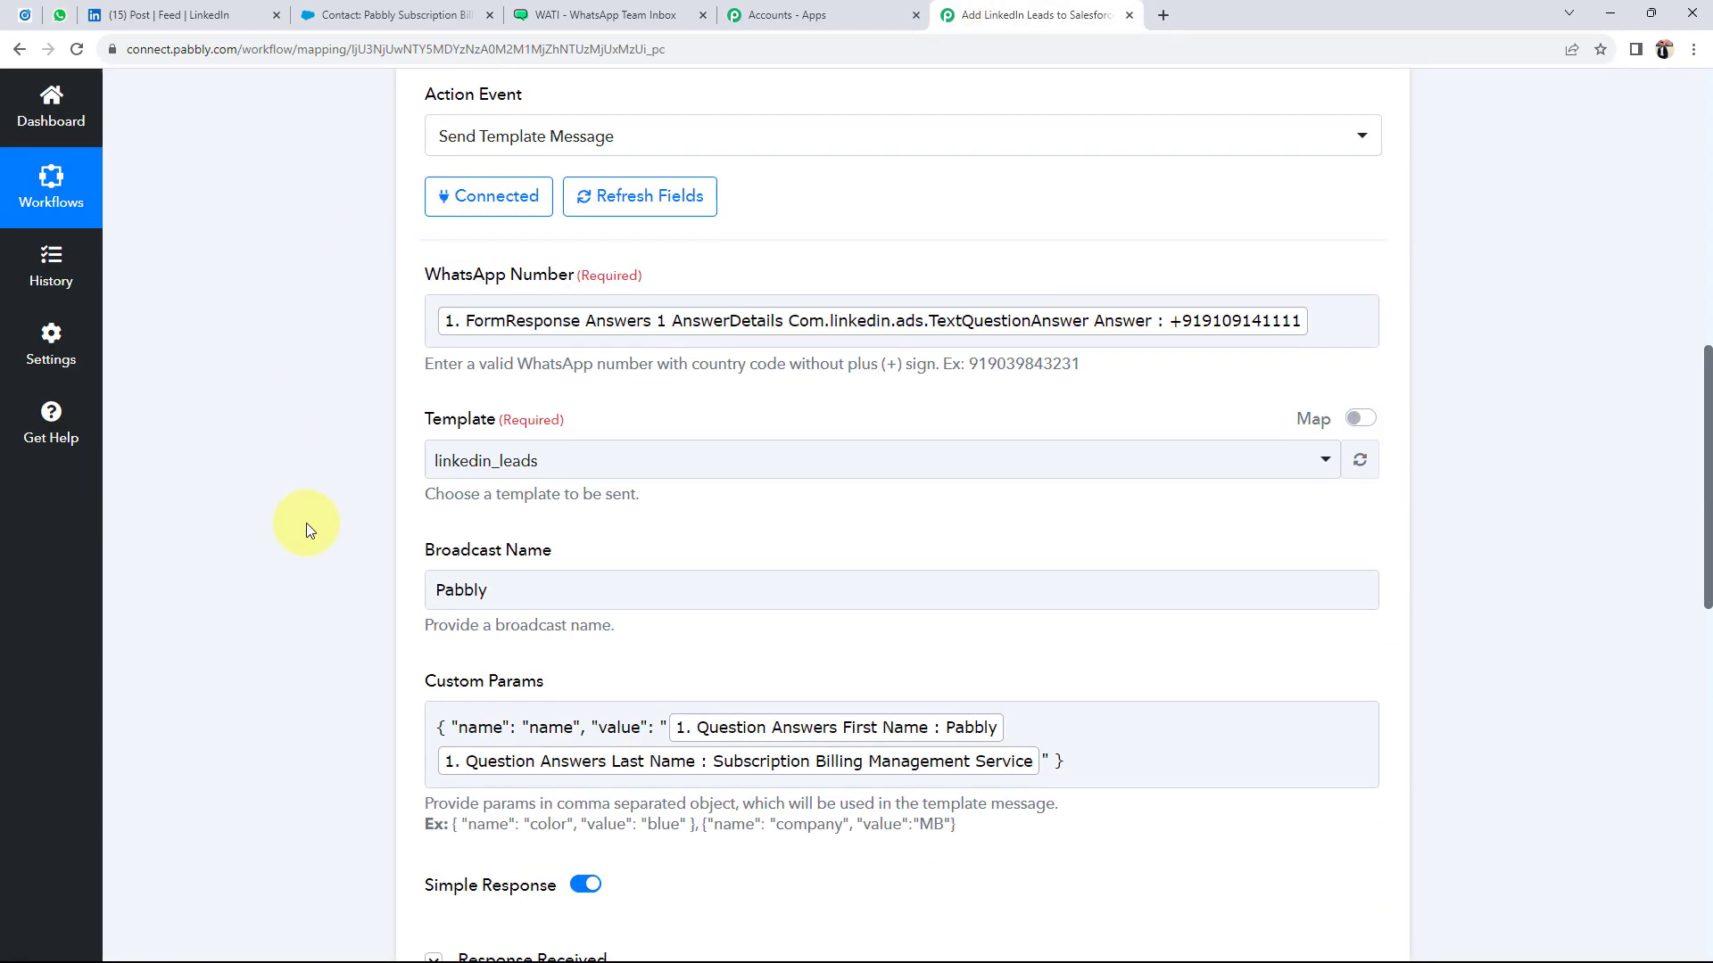
click(768, 622)
scroll(211, 489, up, 3)
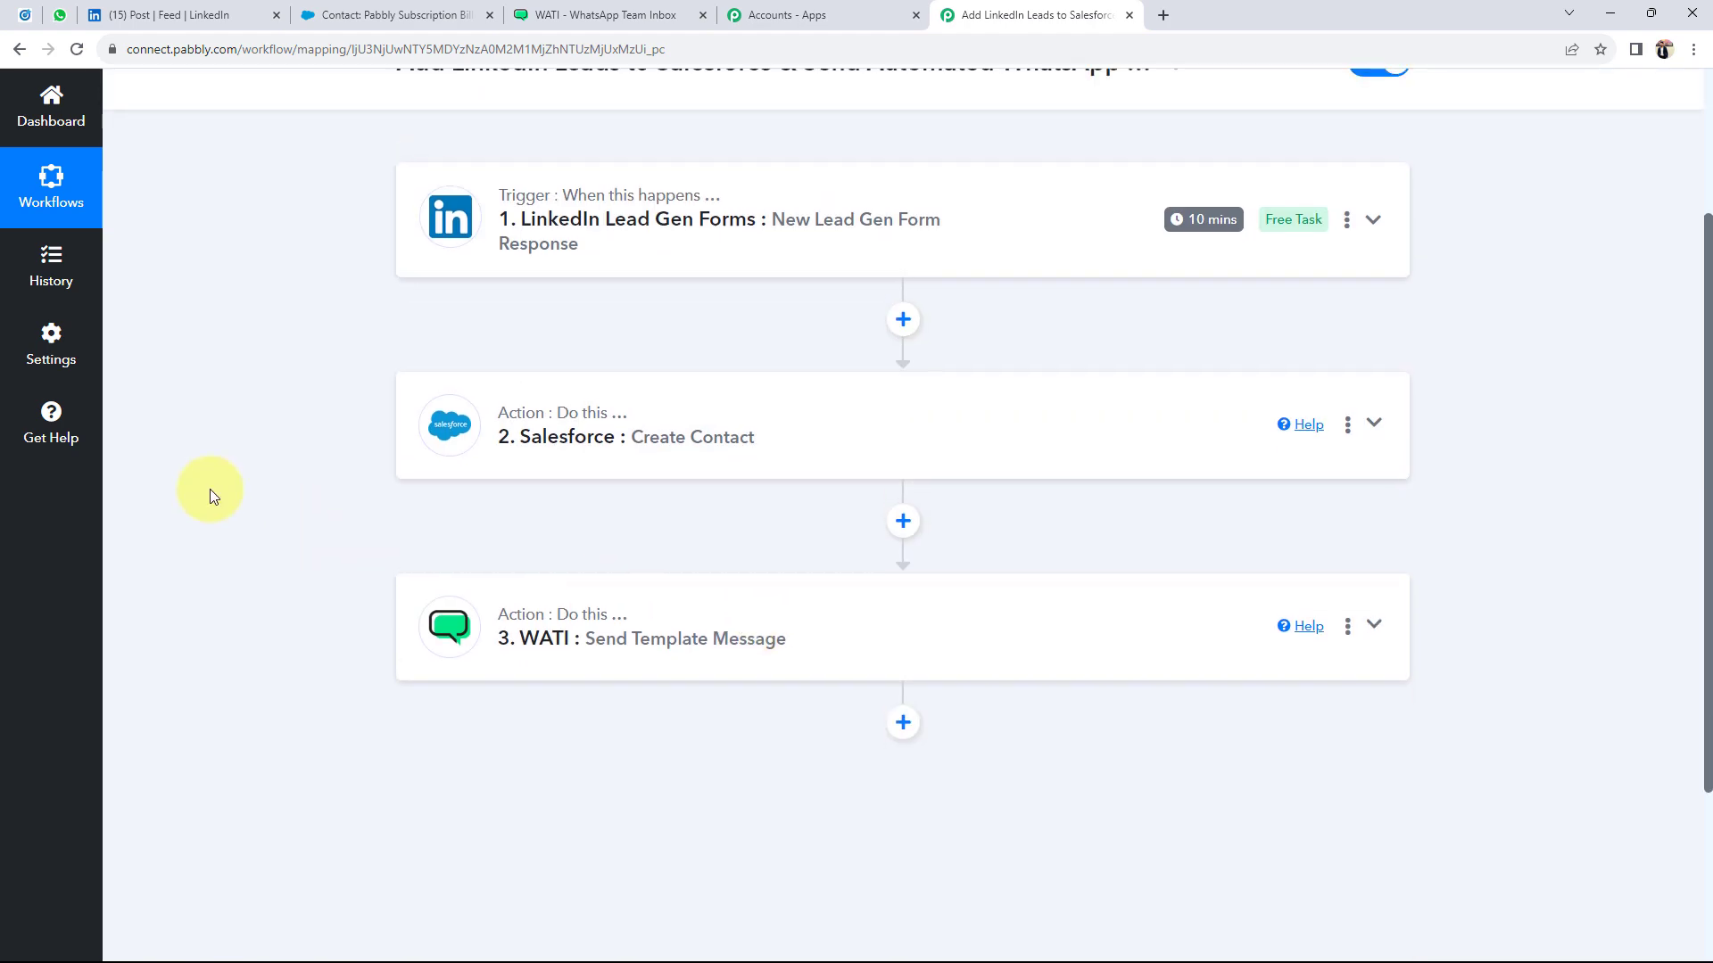